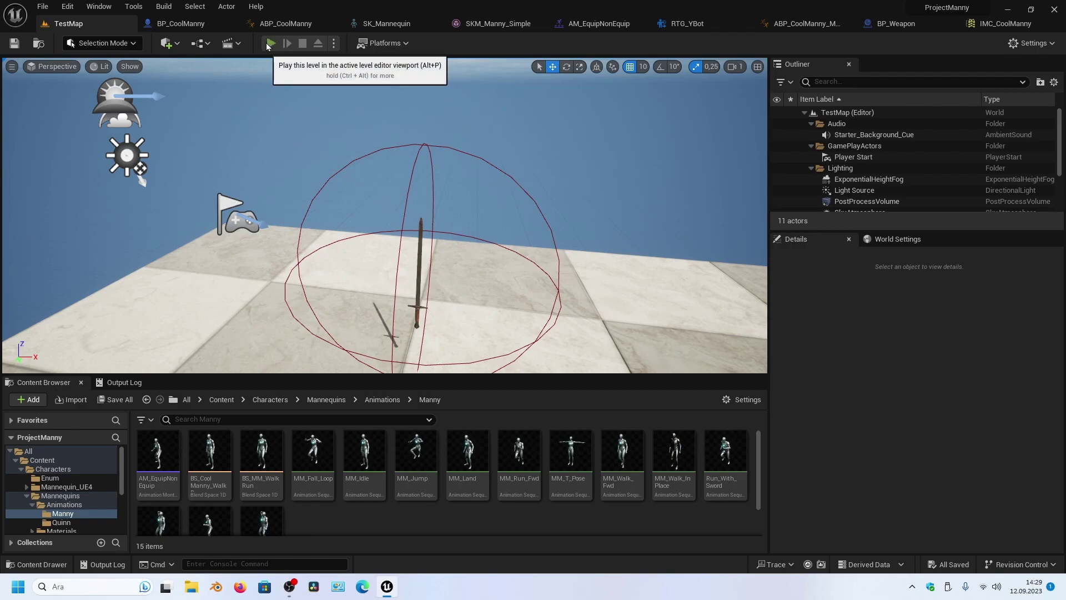
Play-test the level by wielding the sword and holstering it on the back, then stop
click(271, 43)
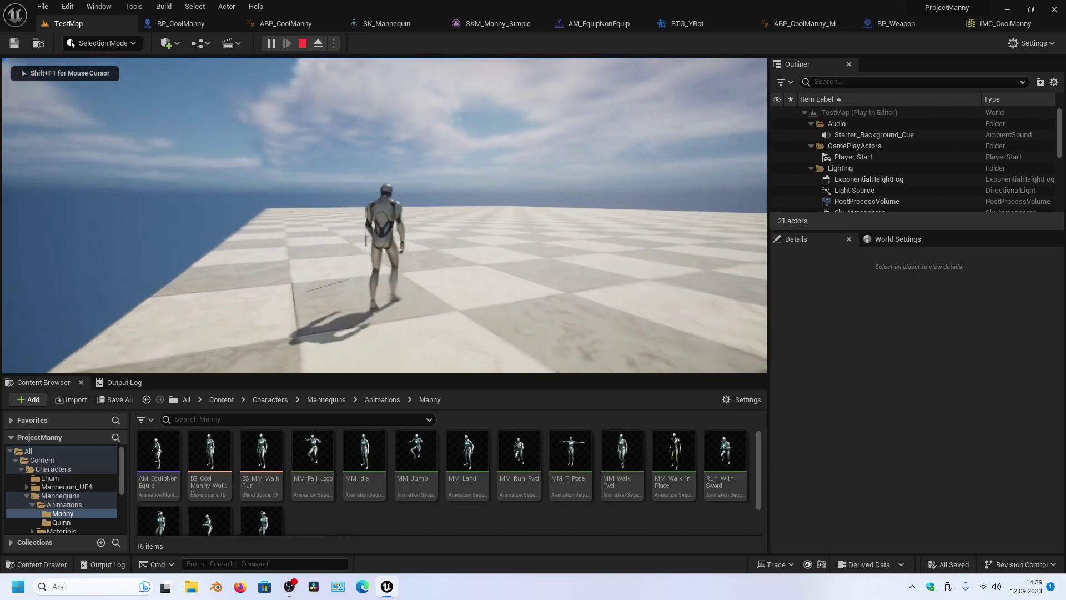
key(w)
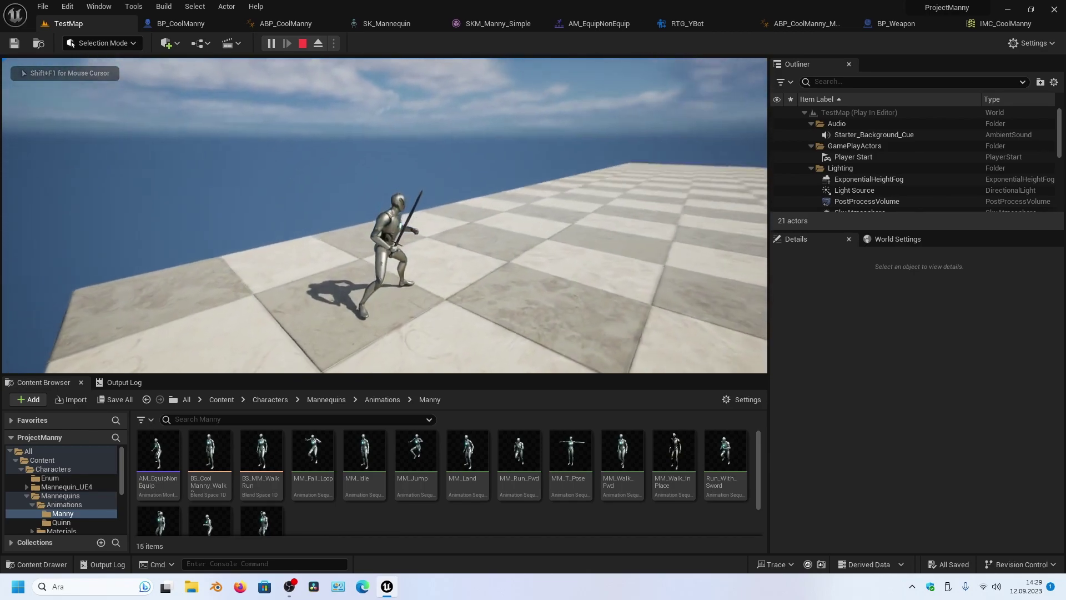
key(e)
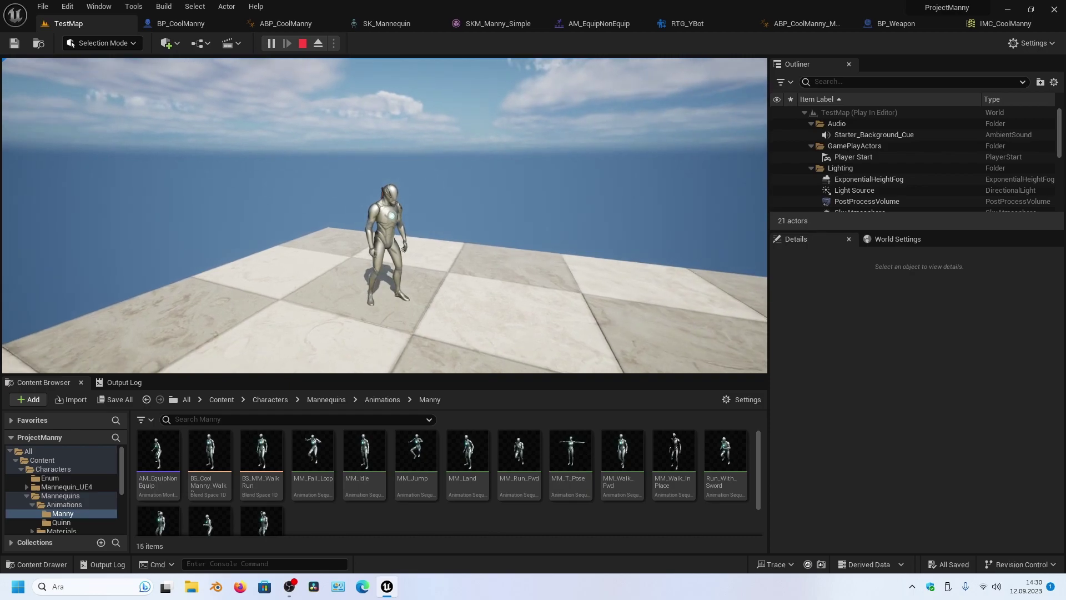
key(Escape)
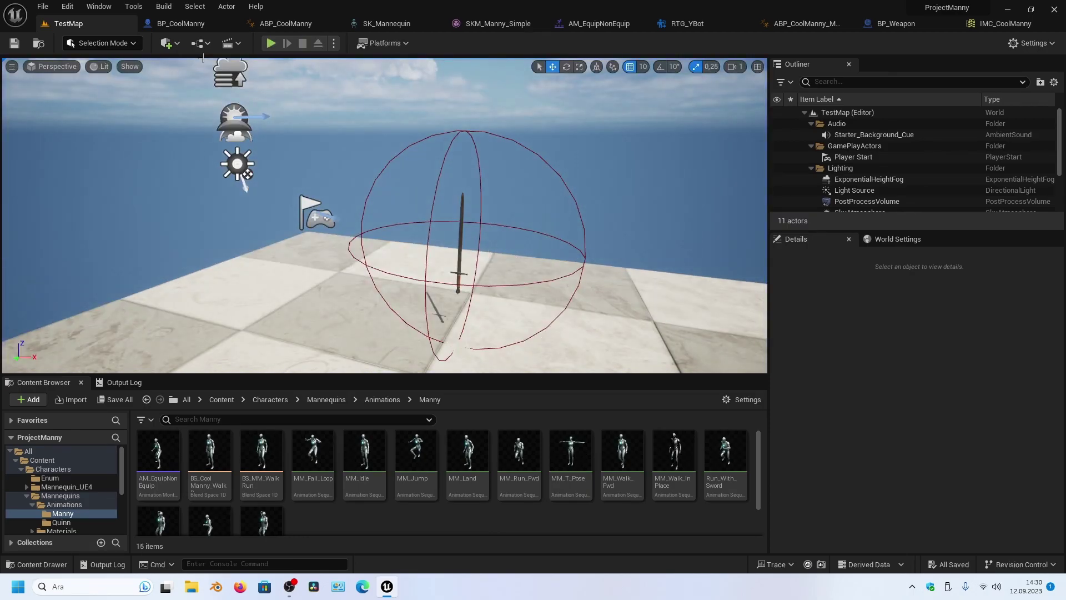
Inspect the IA_TakeTheWeapon input and Take the Weapon call in BP_CoolManny's Event Graph
click(175, 24)
mouse_move(314, 260)
right_down()
mouse_move(533, 356)
mouse_move(547, 439)
right_up()
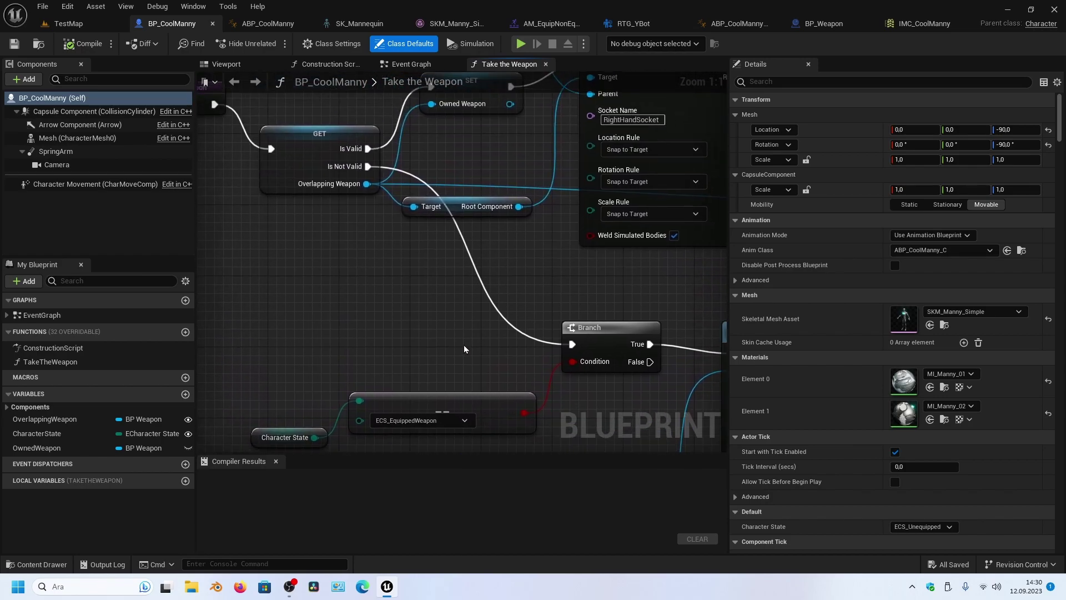
right_drag(464, 344, 548, 411)
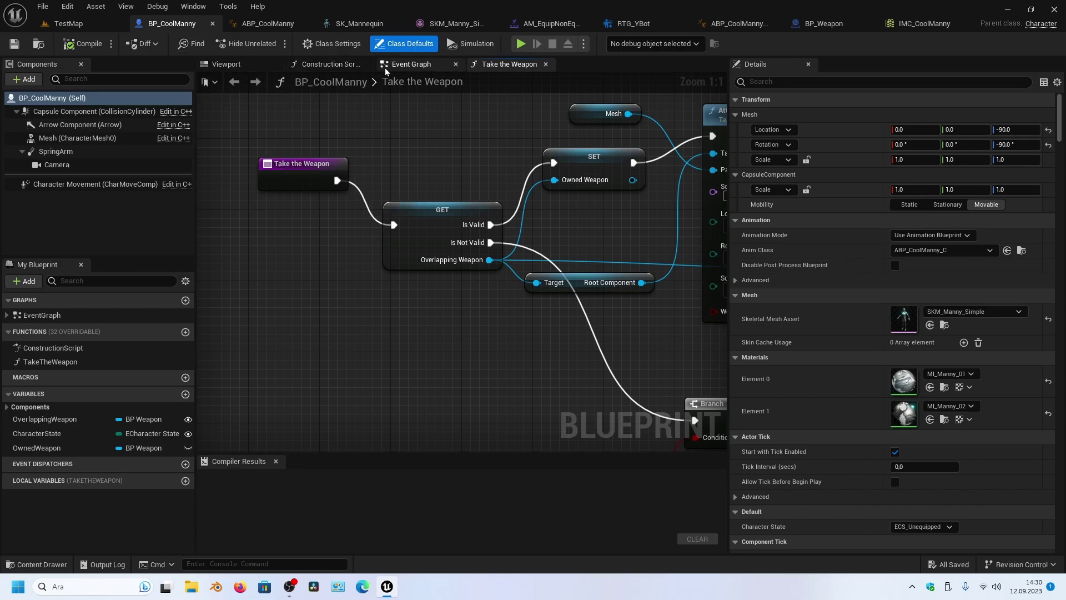
click(410, 66)
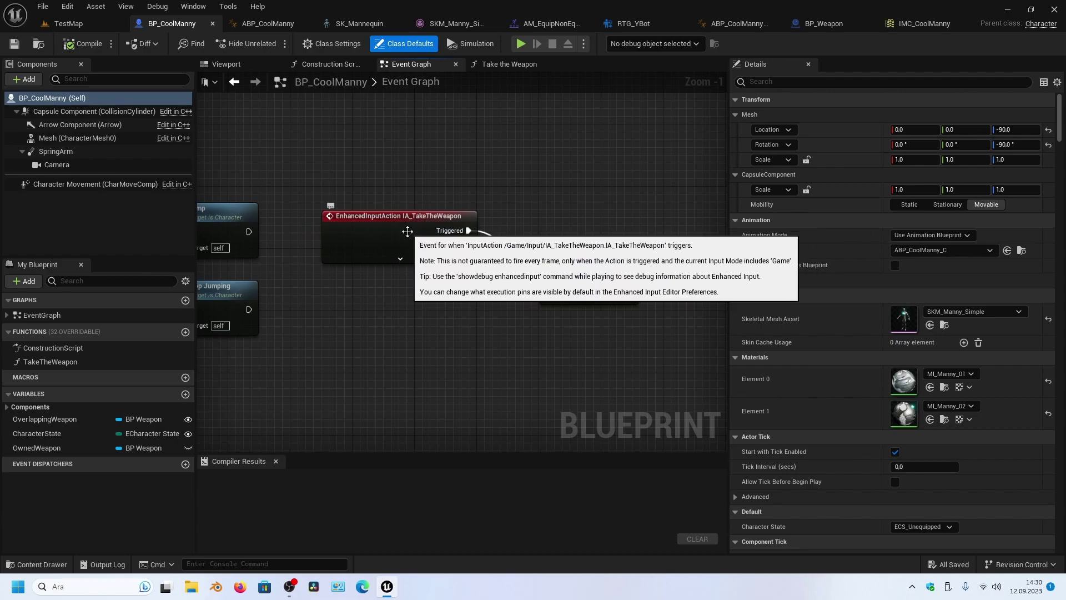
scroll(410, 227, up, 1)
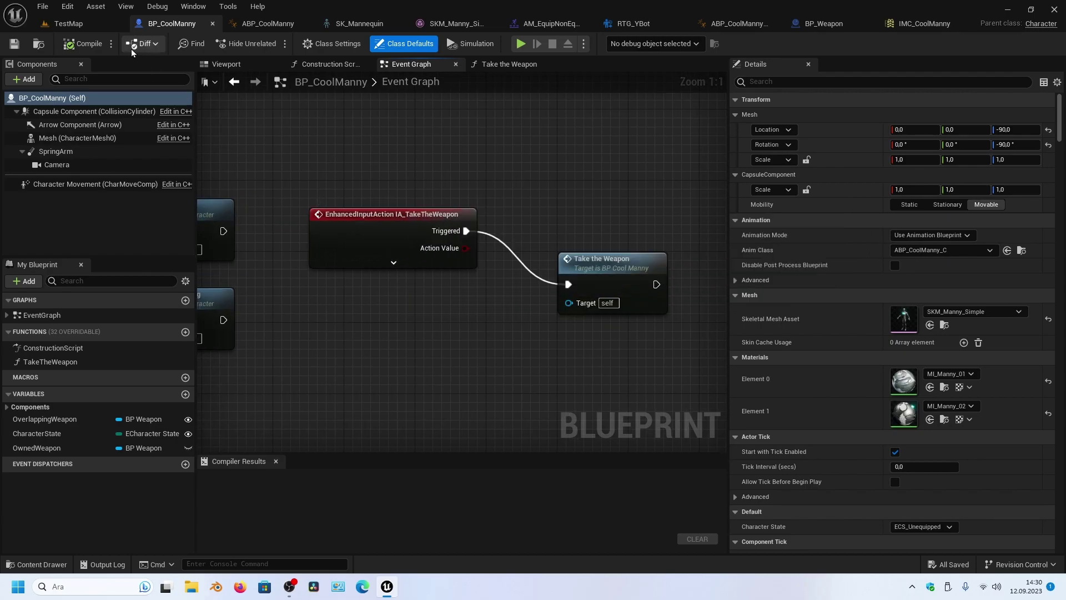
Open IMC_CoolManny from the Input folder to check the E key mapping, then return to TestMap
click(80, 28)
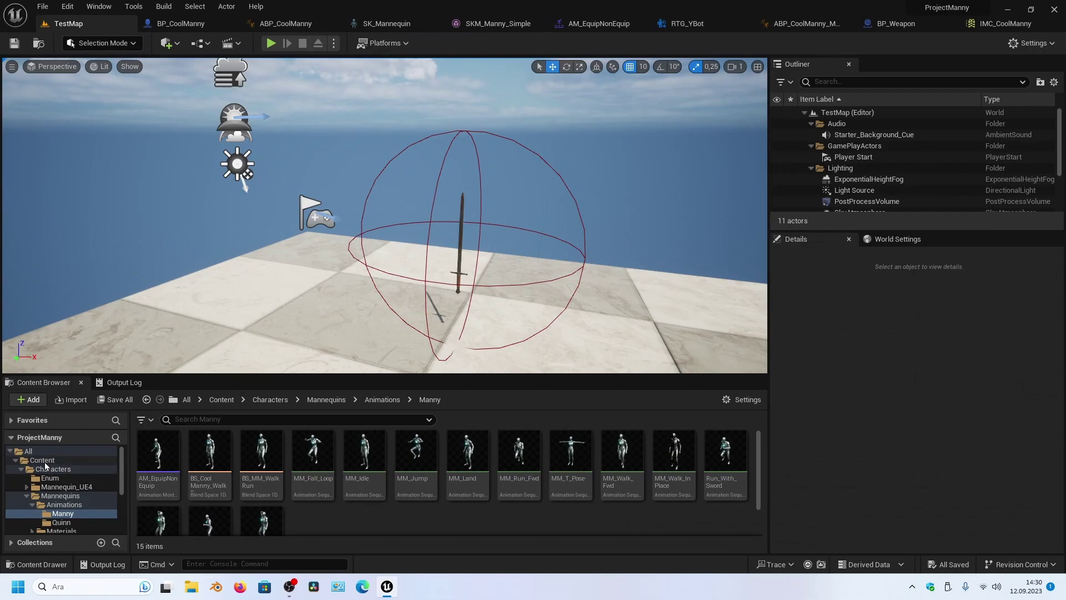
click(21, 470)
click(44, 477)
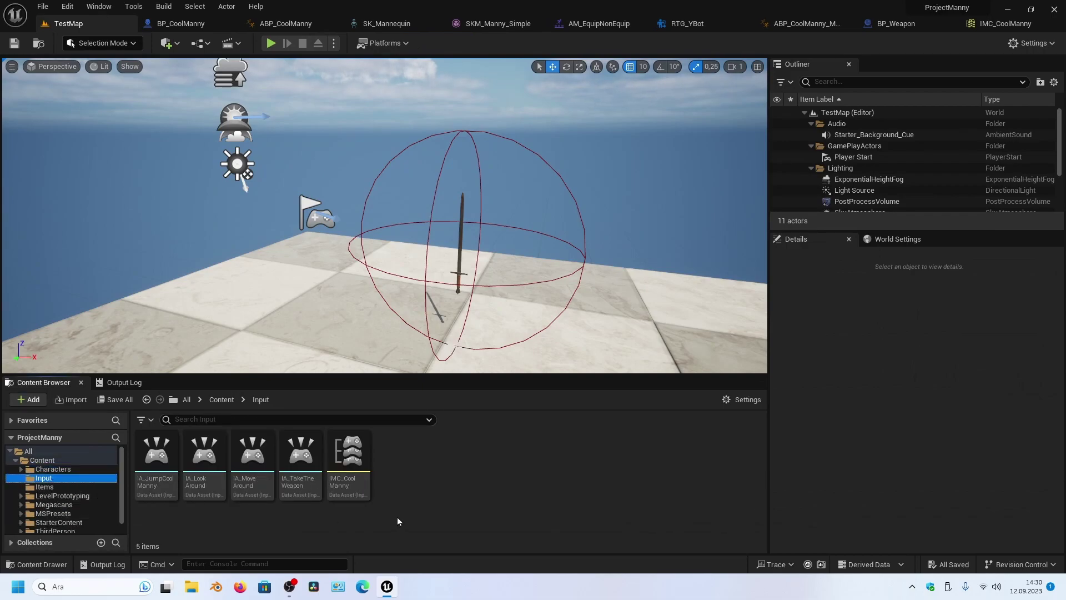
double_click(356, 483)
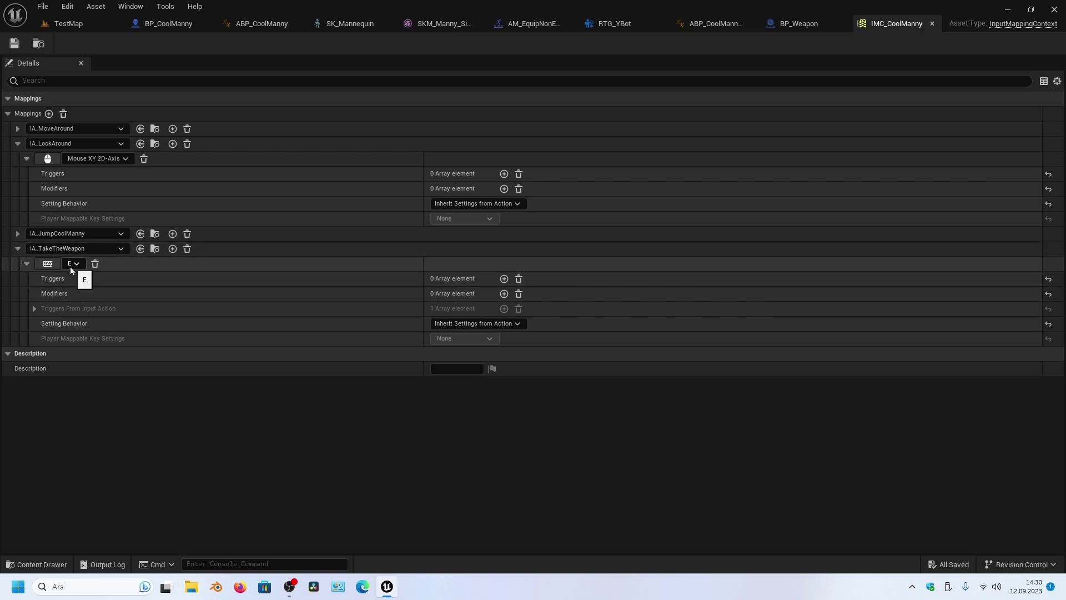
click(68, 24)
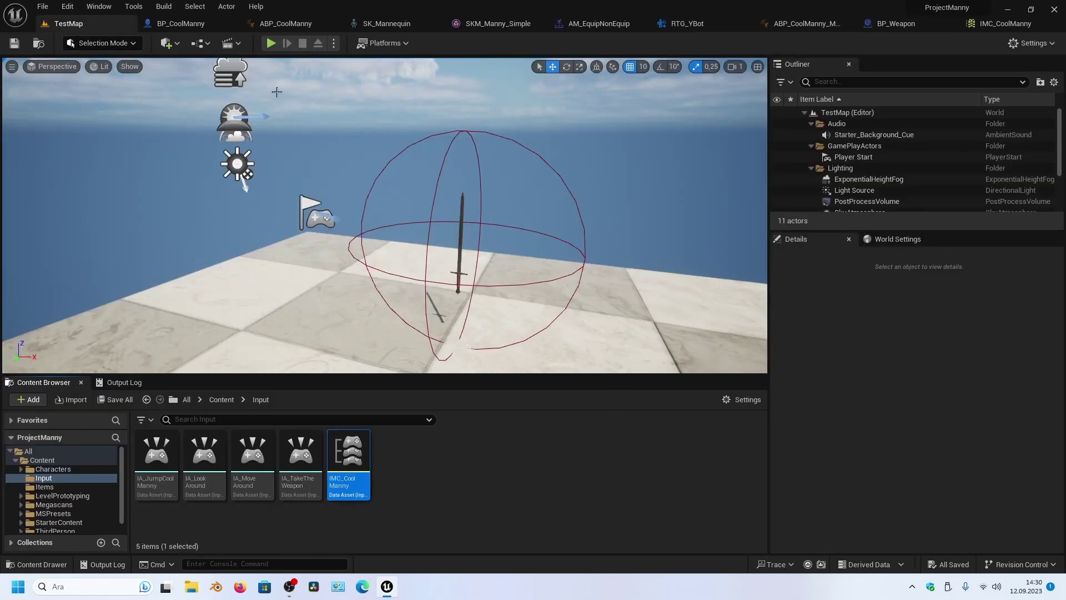
Locate the Take the Weapon call node in BP_CoolManny and open its function graph
click(178, 24)
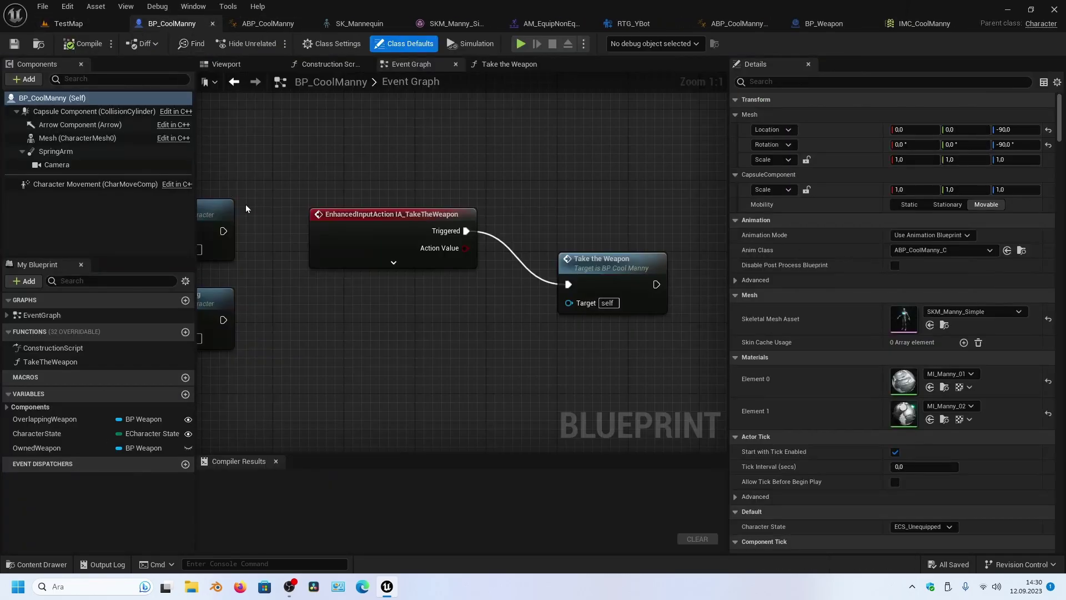
drag(359, 216, 359, 215)
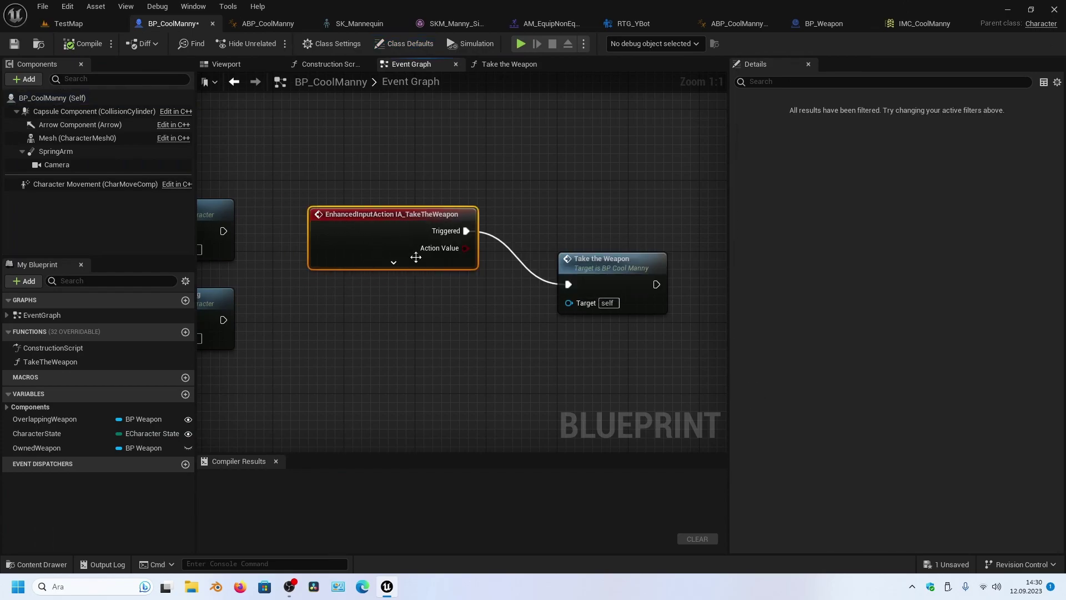
mouse_move(458, 256)
right_down()
mouse_move(388, 256)
mouse_move(355, 242)
right_up()
click(439, 253)
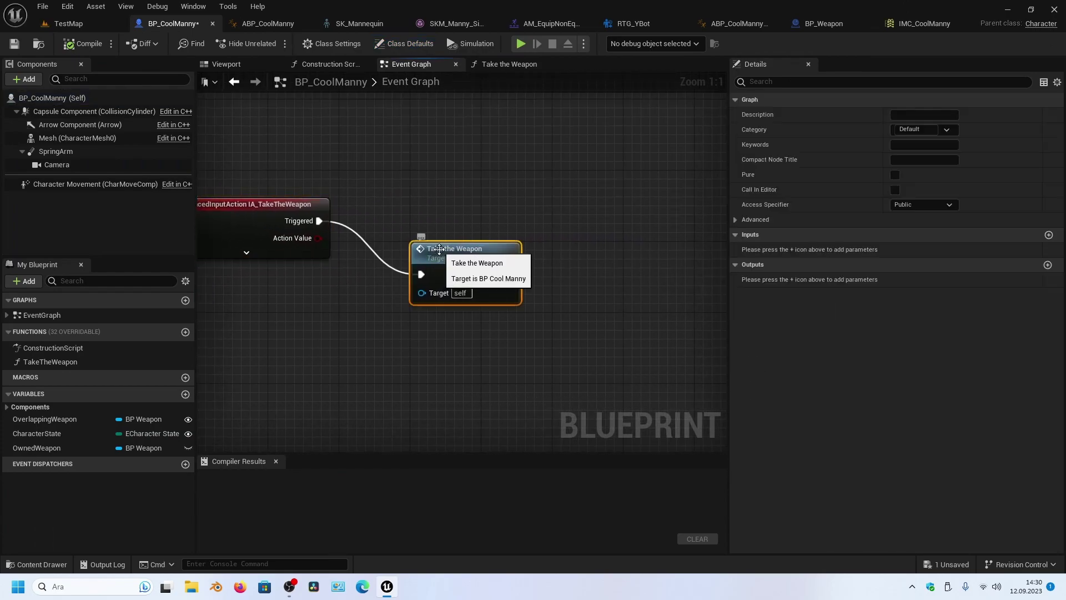
right_drag(593, 278, 525, 264)
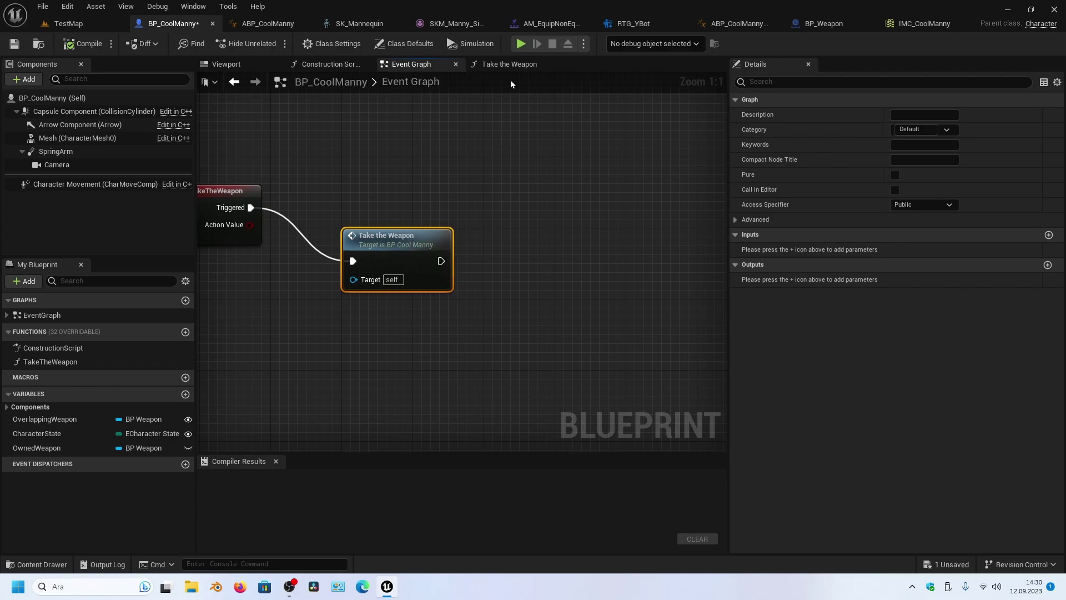
double_click(400, 244)
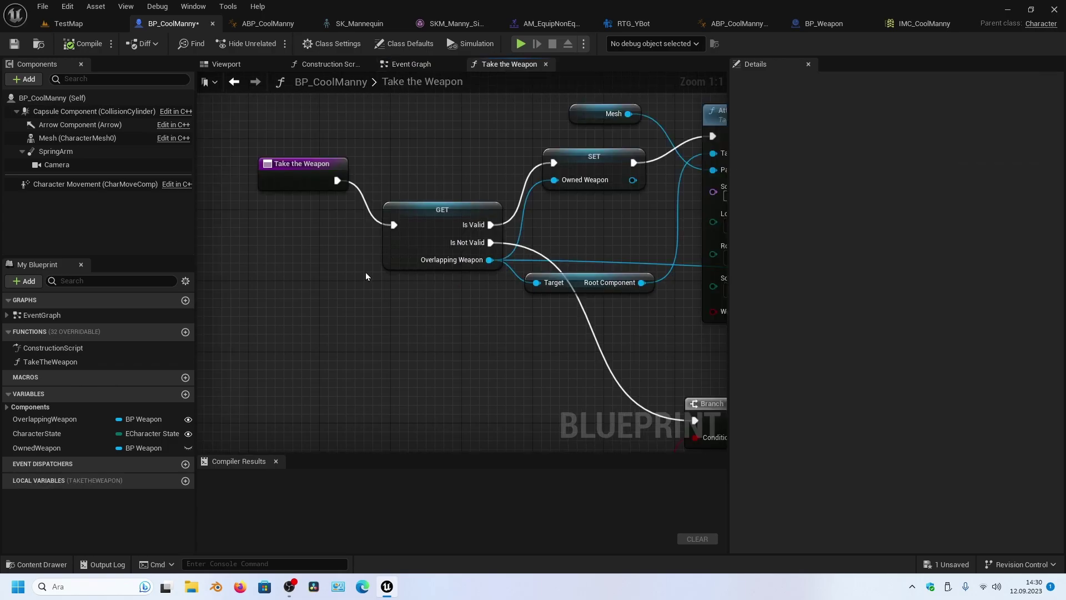
Pan past the function's Attach Component nodes down to the Branch and the montage nodes
right_drag(372, 304, 375, 359)
right_drag(442, 366, 354, 355)
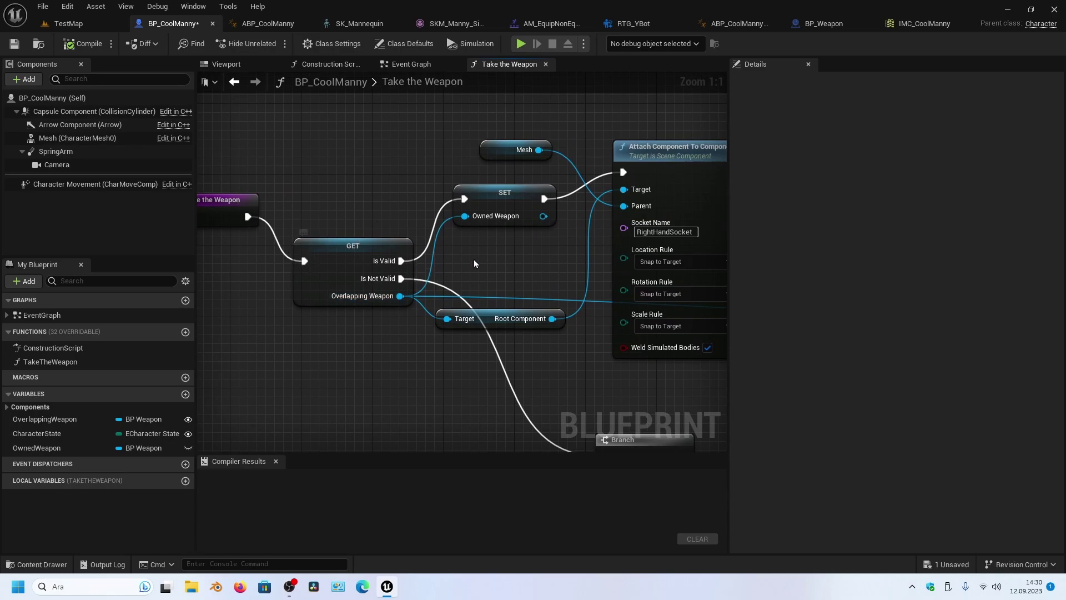
right_drag(475, 263, 409, 259)
right_drag(455, 233, 364, 273)
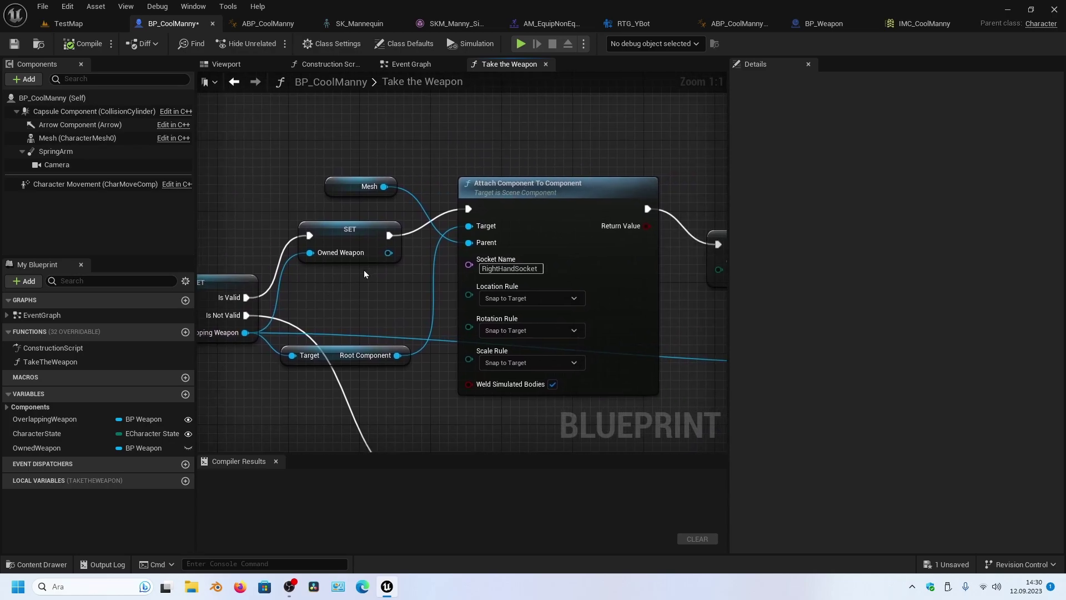
scroll(364, 274, down, 3)
right_drag(614, 272, 523, 232)
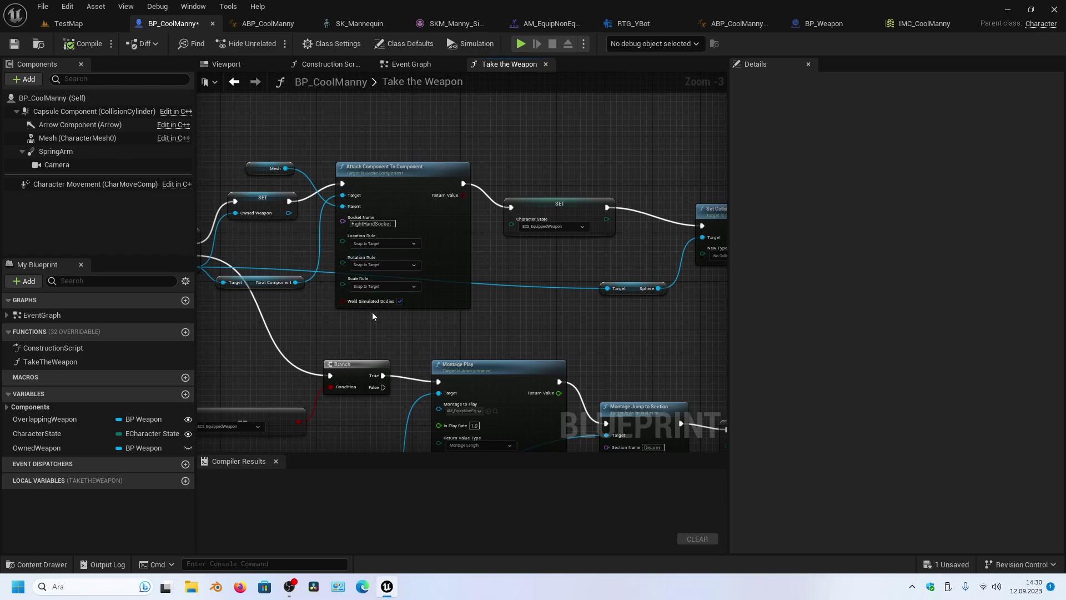
mouse_move(365, 296)
right_down()
mouse_move(397, 256)
mouse_move(382, 289)
mouse_move(360, 287)
right_up()
scroll(366, 251, up, 1)
scroll(382, 288, up, 2)
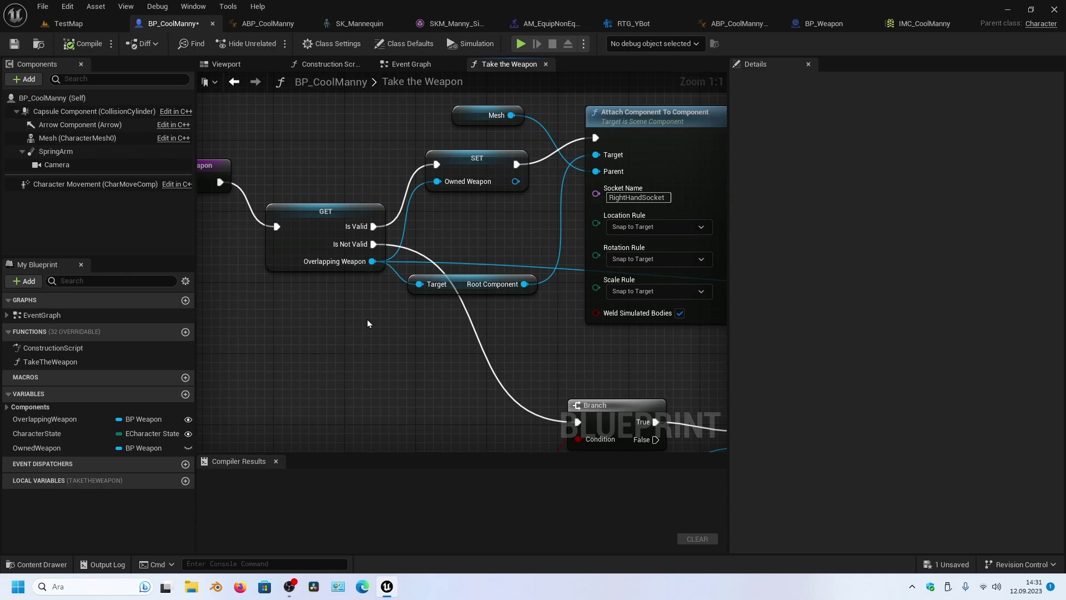
right_drag(362, 320, 395, 308)
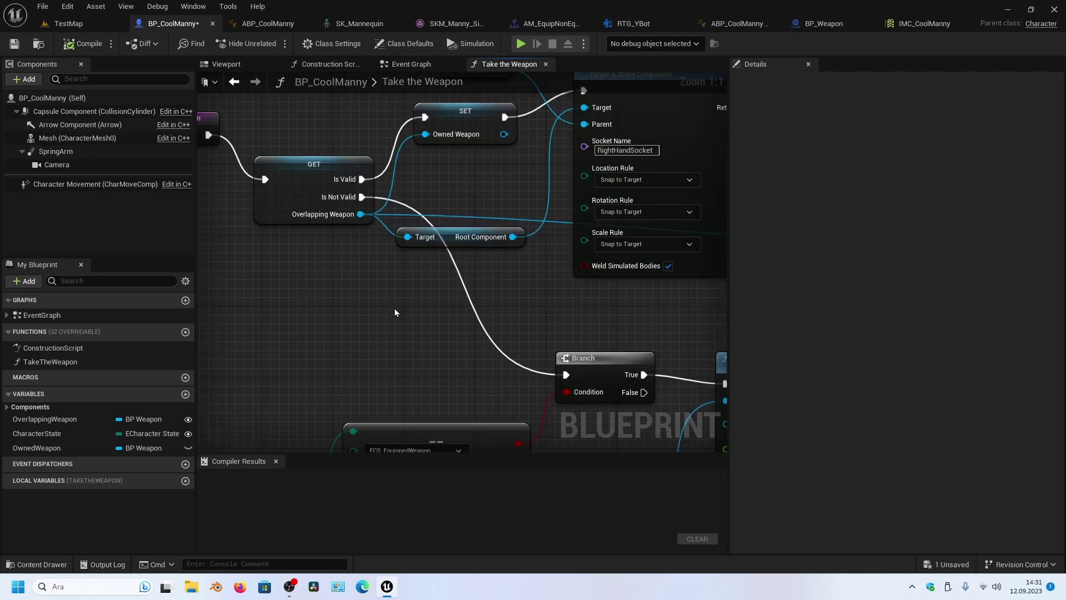
right_drag(347, 215, 383, 297)
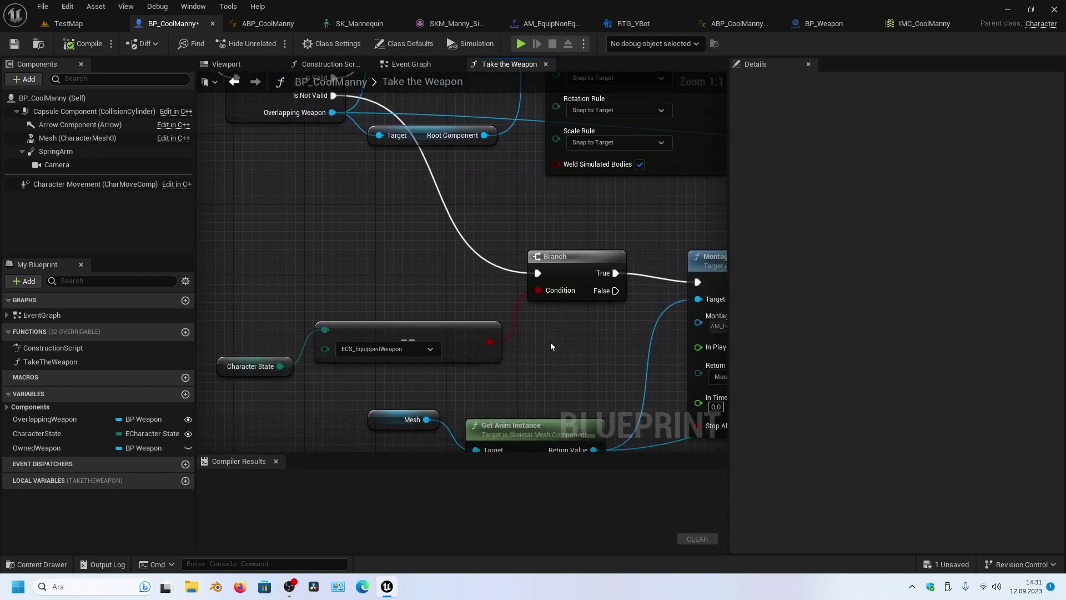
mouse_move(555, 338)
right_down()
mouse_move(398, 316)
mouse_move(434, 273)
mouse_move(430, 287)
right_up()
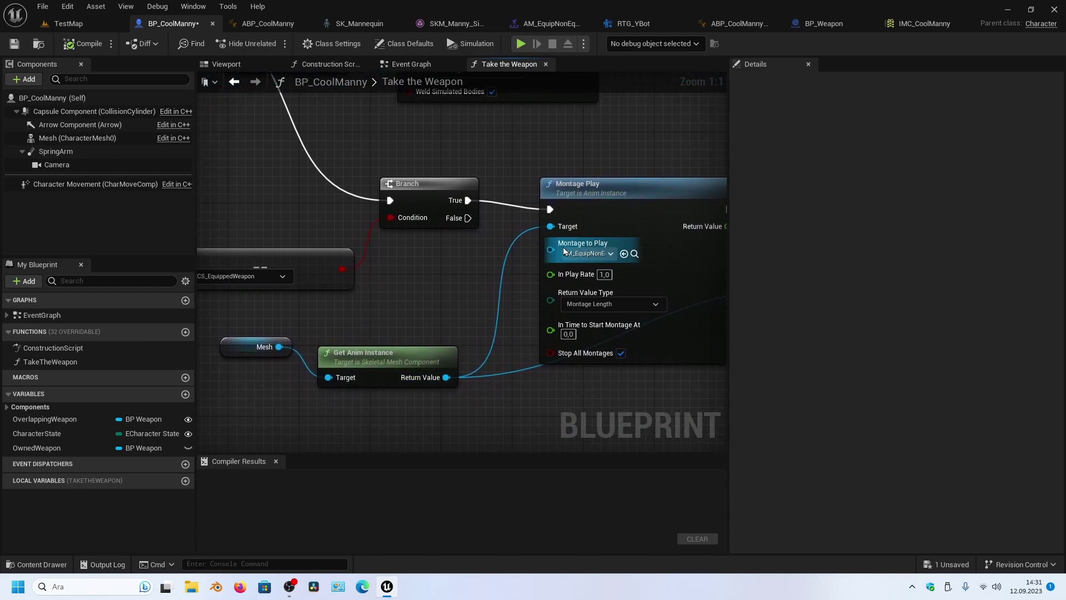
right_drag(534, 255, 368, 258)
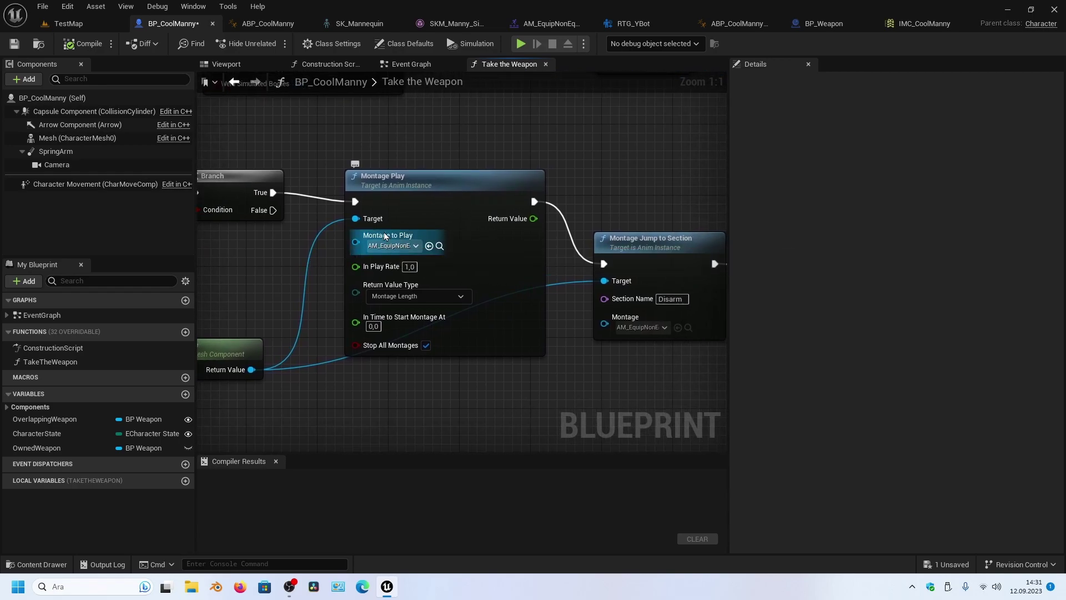
click(401, 178)
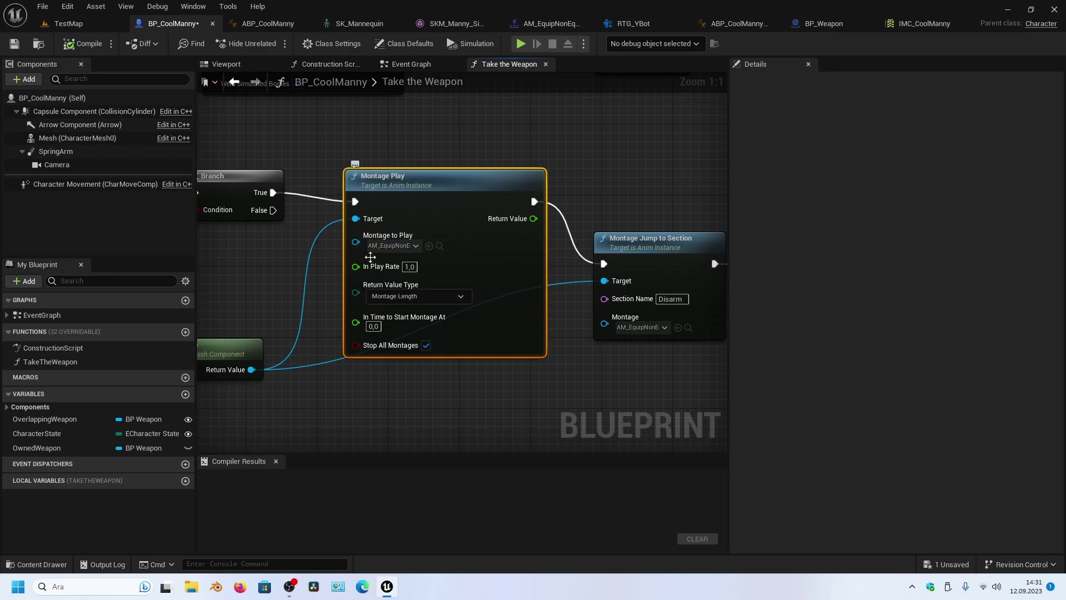
right_drag(552, 287, 495, 265)
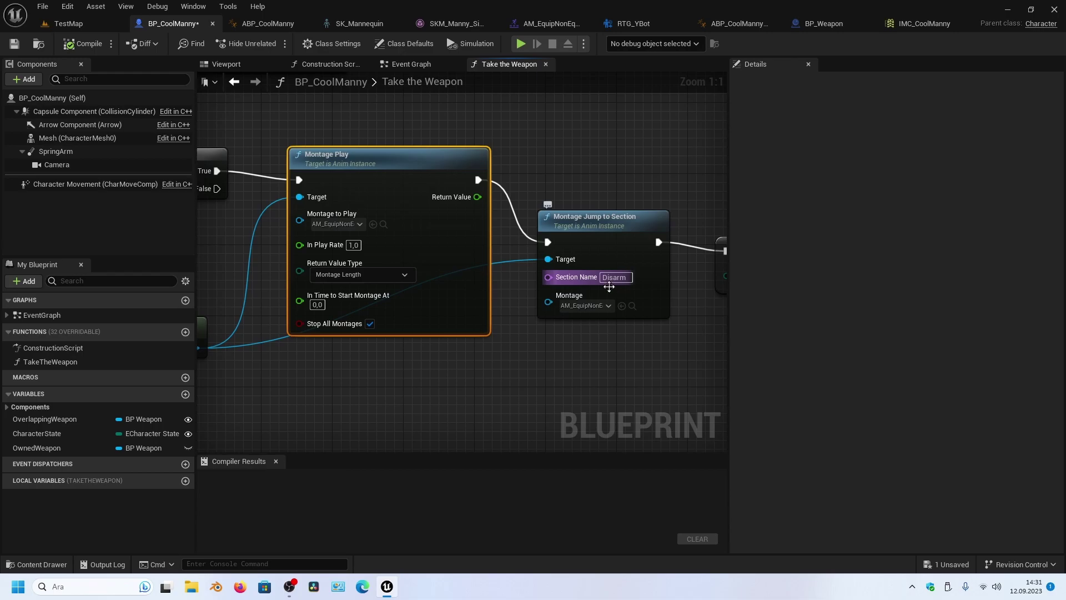
right_drag(596, 337, 511, 326)
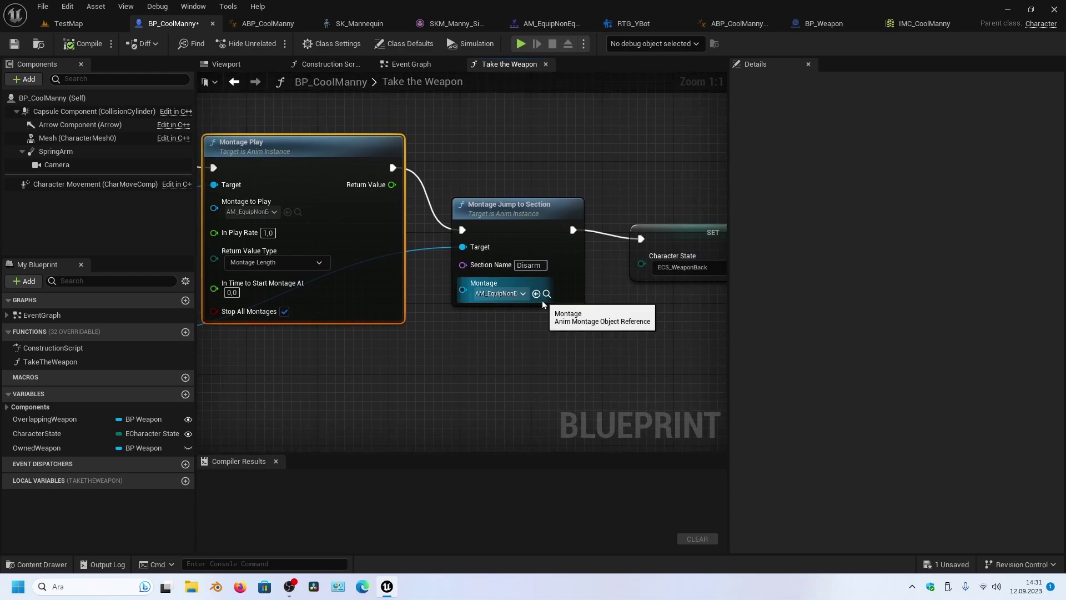
right_drag(595, 334, 493, 315)
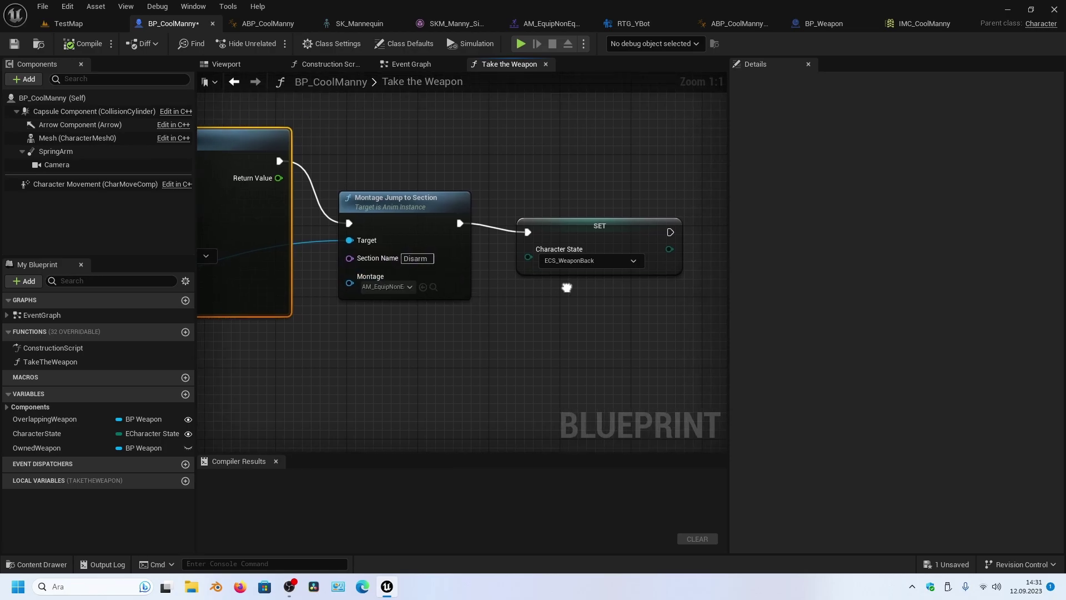
right_drag(522, 270, 487, 273)
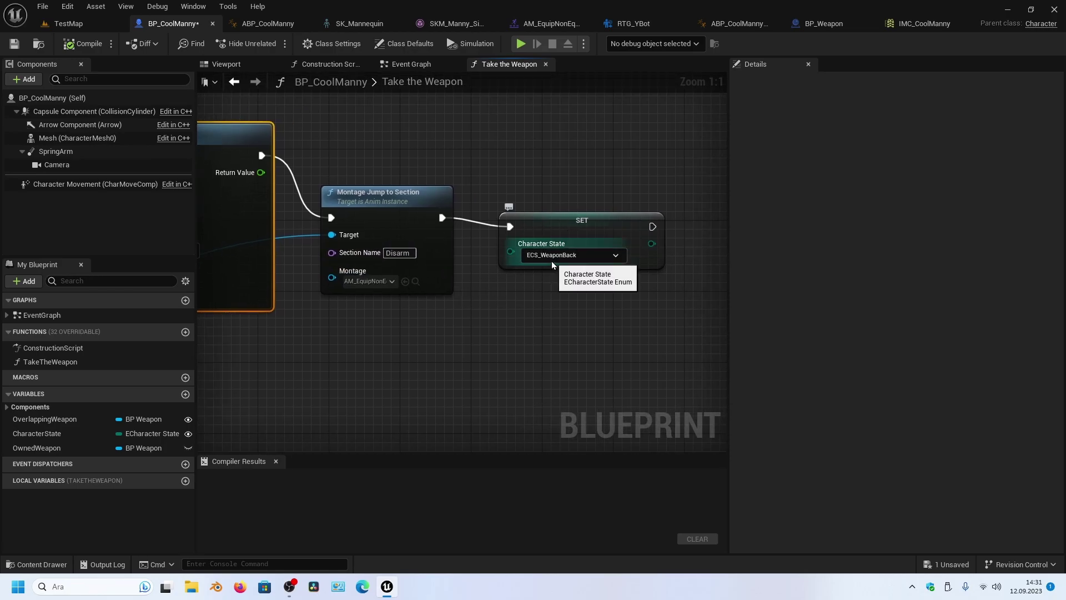
right_drag(258, 350, 551, 342)
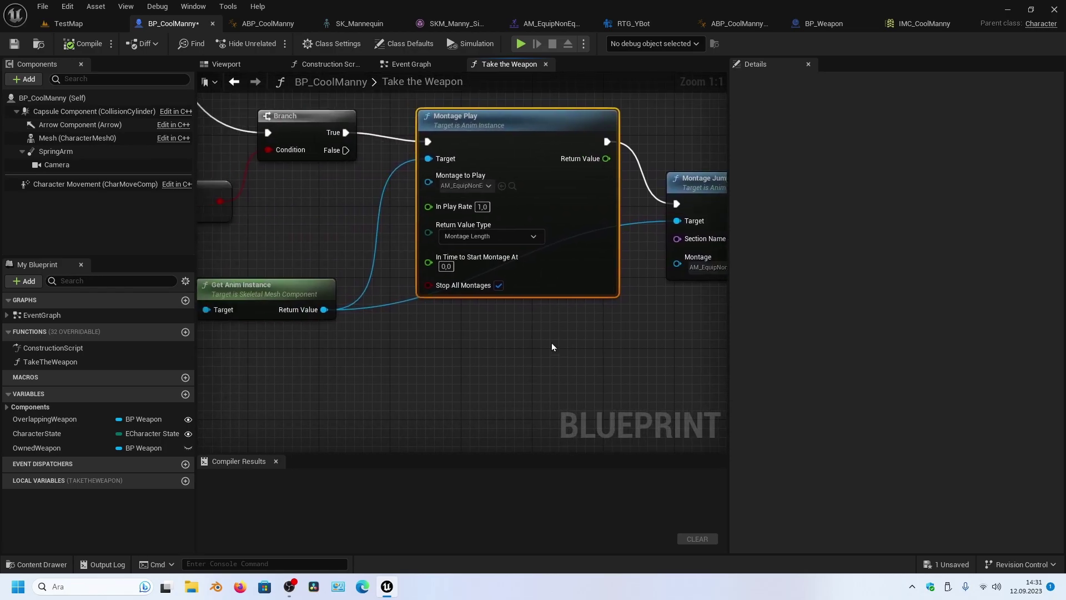
right_drag(305, 357, 448, 357)
mouse_move(330, 239)
right_down()
mouse_move(434, 282)
mouse_move(400, 295)
mouse_move(445, 325)
right_up()
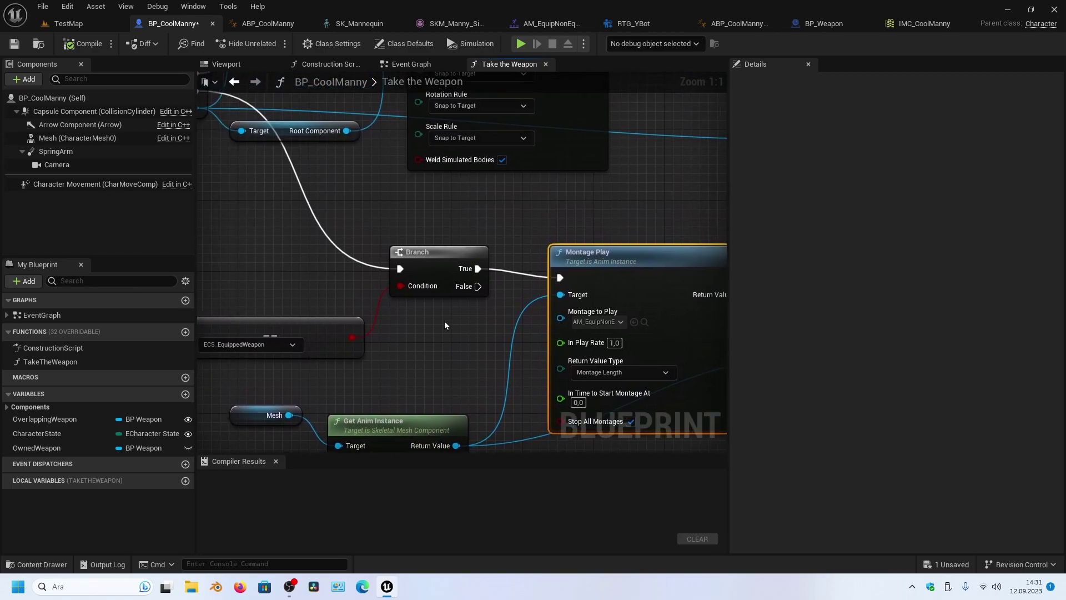
right_drag(477, 286, 500, 376)
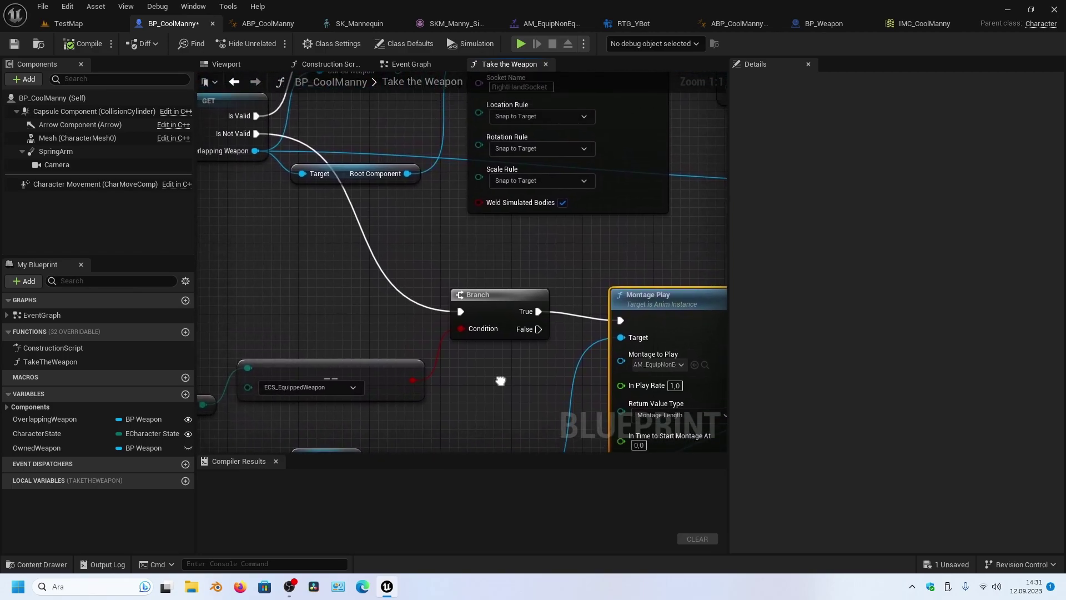
mouse_move(357, 312)
right_down()
mouse_move(501, 334)
mouse_move(512, 245)
right_up()
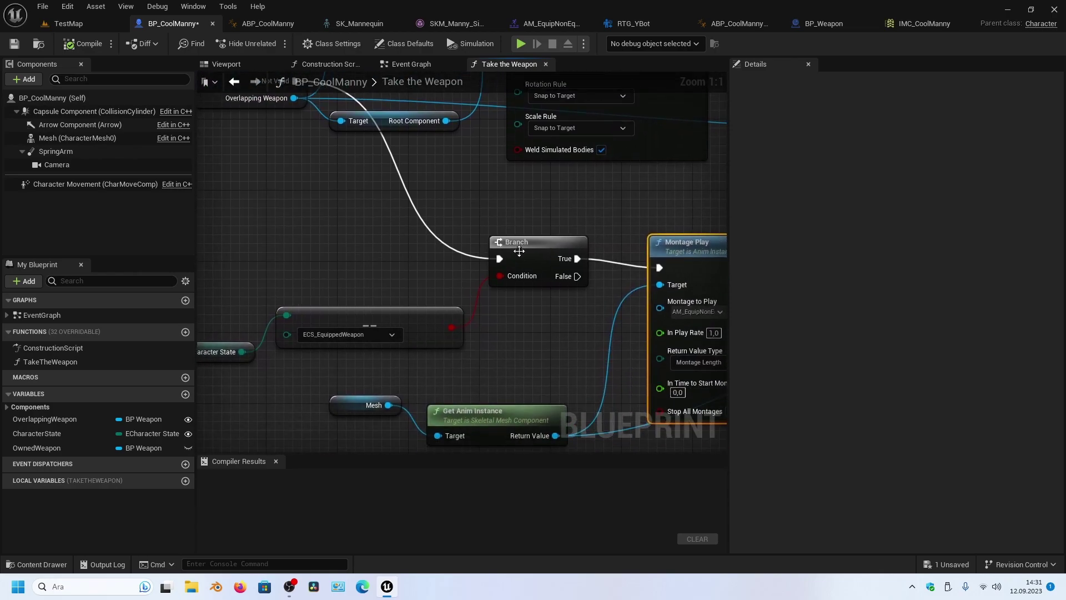
right_drag(439, 321, 426, 257)
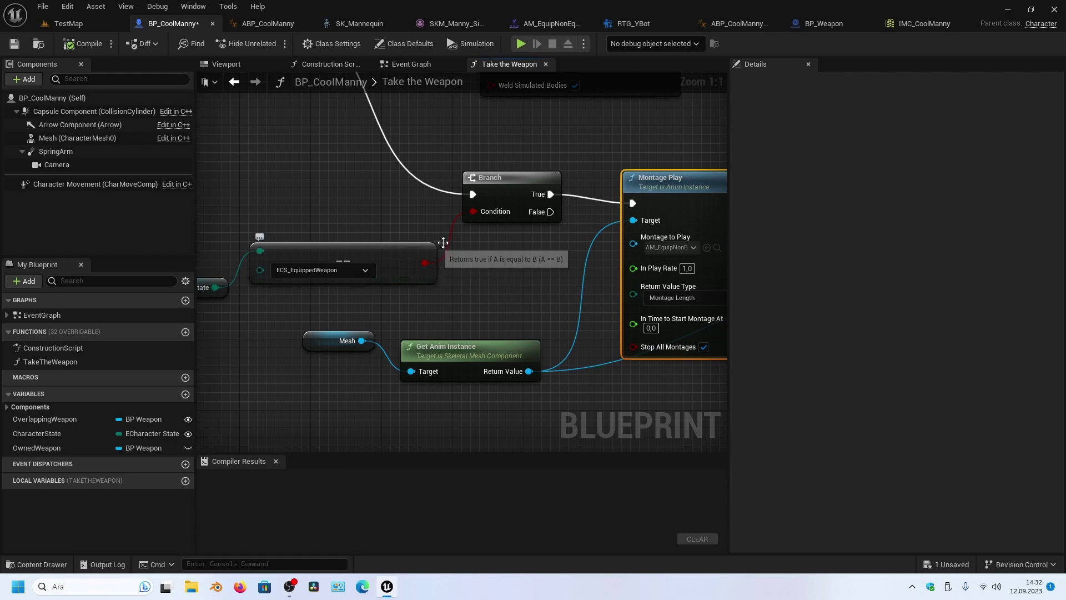
right_drag(443, 241, 320, 194)
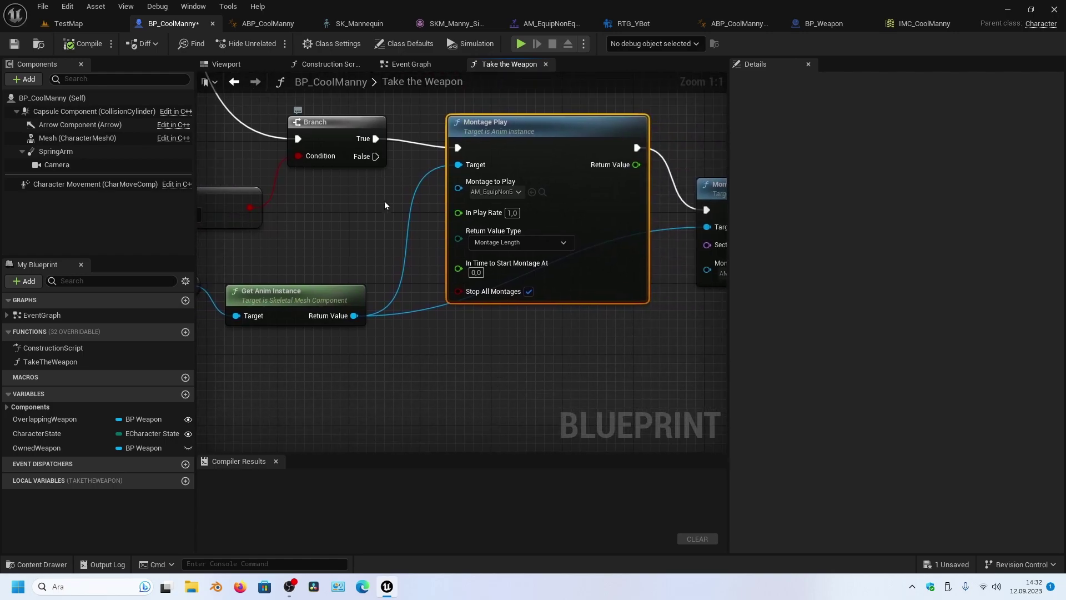
right_drag(392, 339, 563, 320)
scroll(373, 315, down, 2)
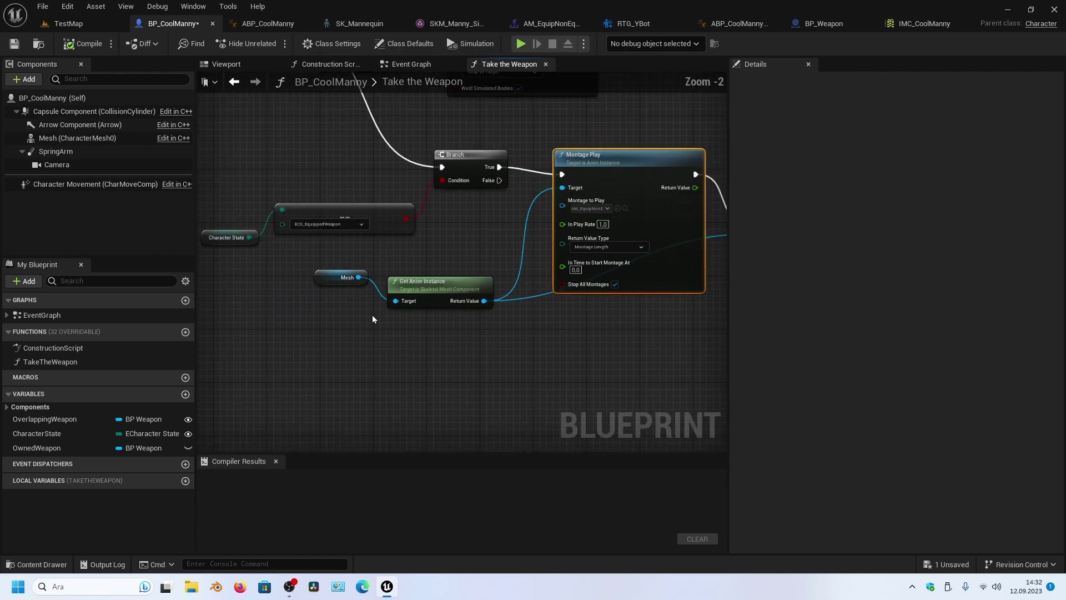
scroll(372, 315, down, 3)
right_drag(448, 335, 362, 333)
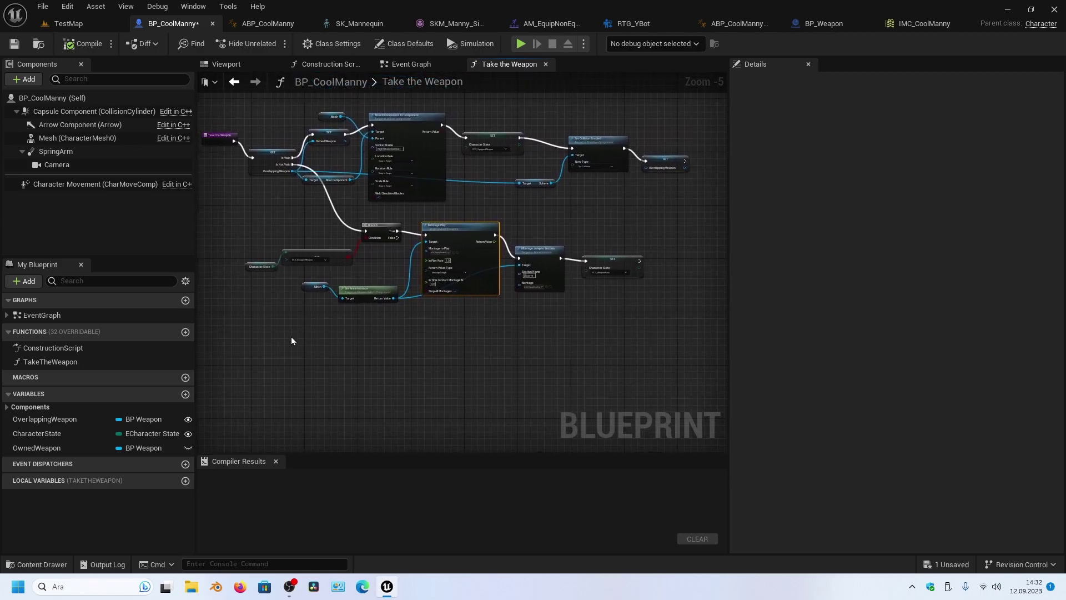
Copy the compare, montage and SET node chain and paste the duplicate below the original
drag(424, 348, 606, 287)
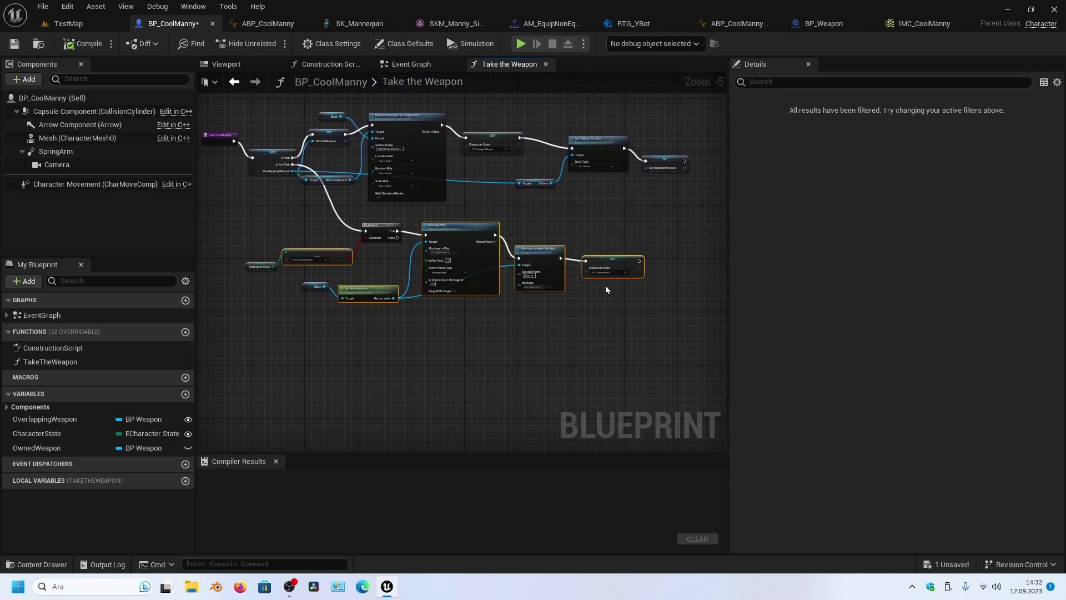
drag(239, 356, 548, 303)
drag(642, 268, 621, 286)
key(ctrl+c)
key(ctrl+v)
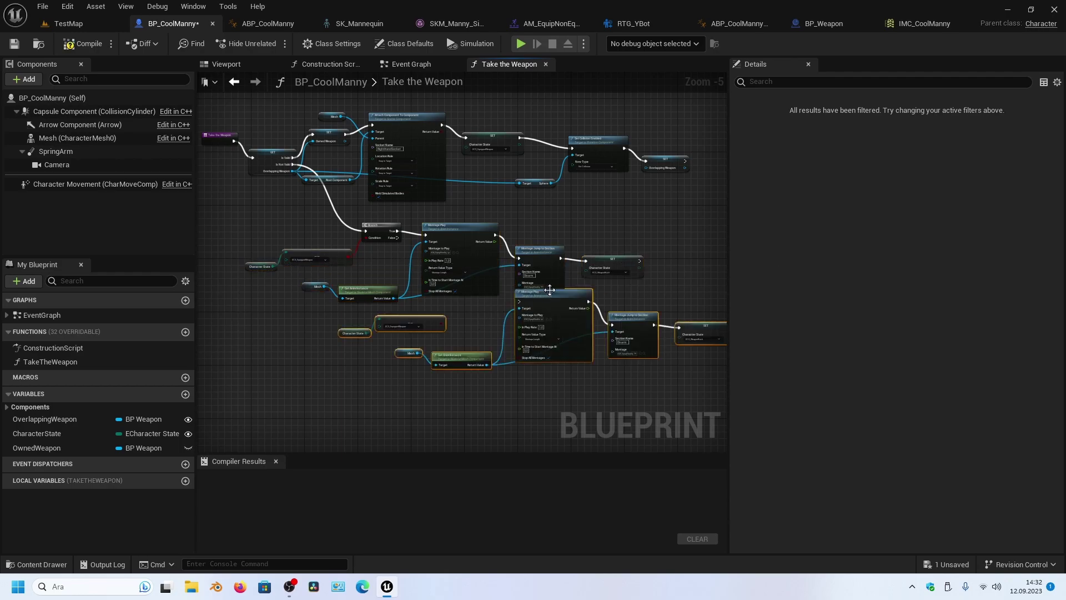
drag(489, 296, 501, 341)
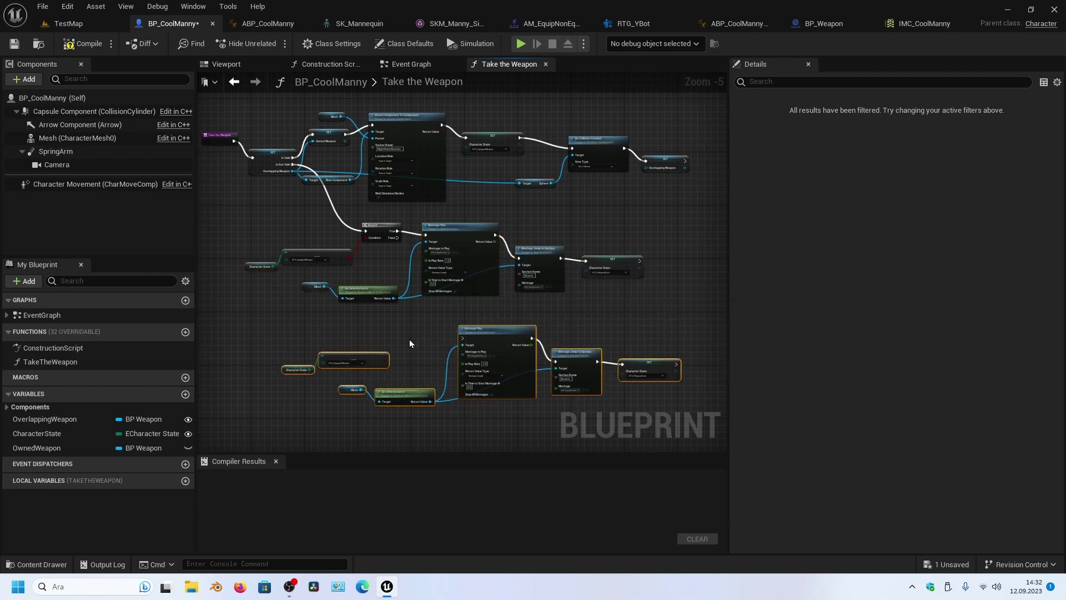
scroll(408, 339, up, 2)
right_drag(444, 316, 433, 299)
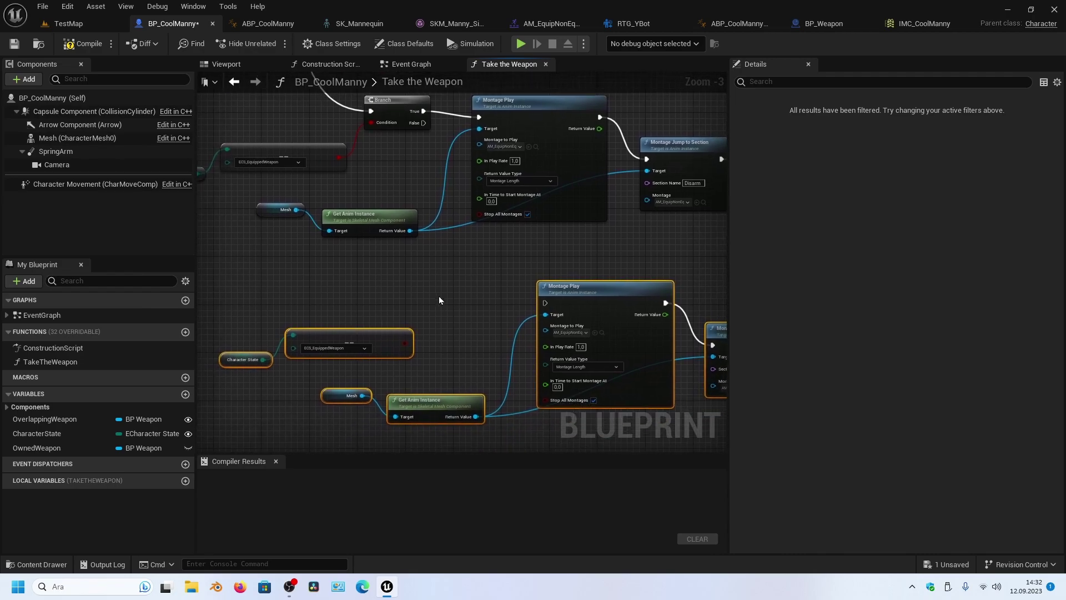
click(435, 288)
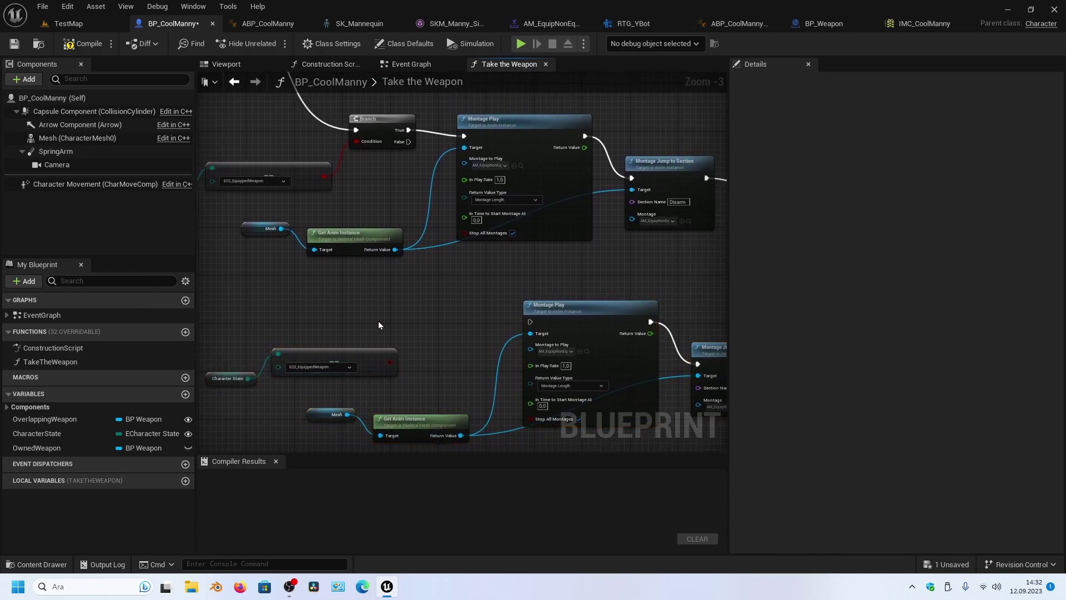
Wire the Branch False output into the copied chain and make its compare check ECS_WeaponBack
scroll(378, 319, up, 1)
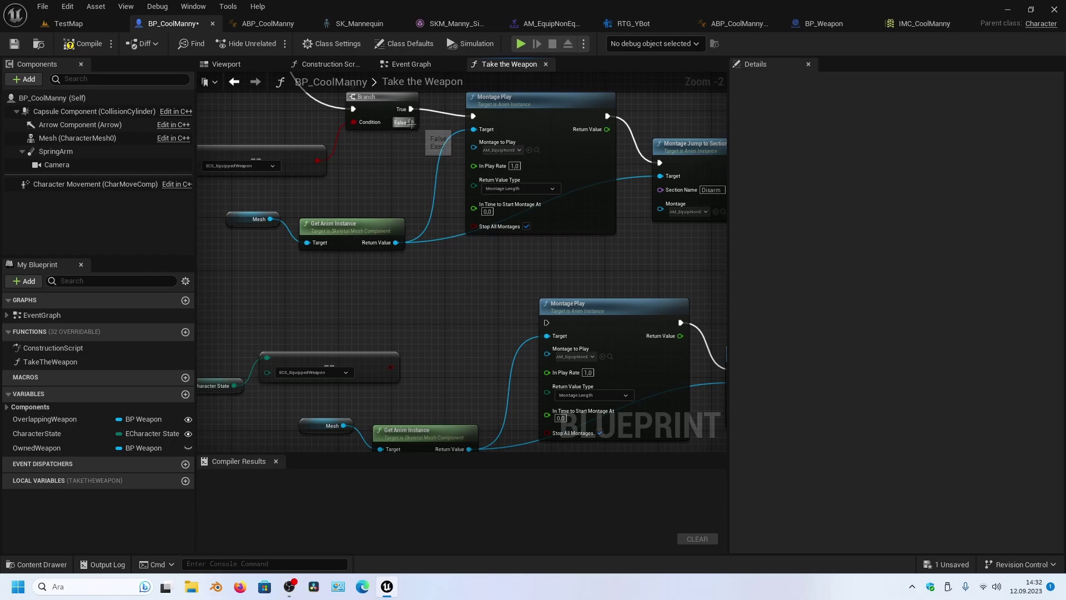
drag(411, 124, 545, 324)
right_drag(362, 126, 397, 86)
scroll(515, 296, up, 1)
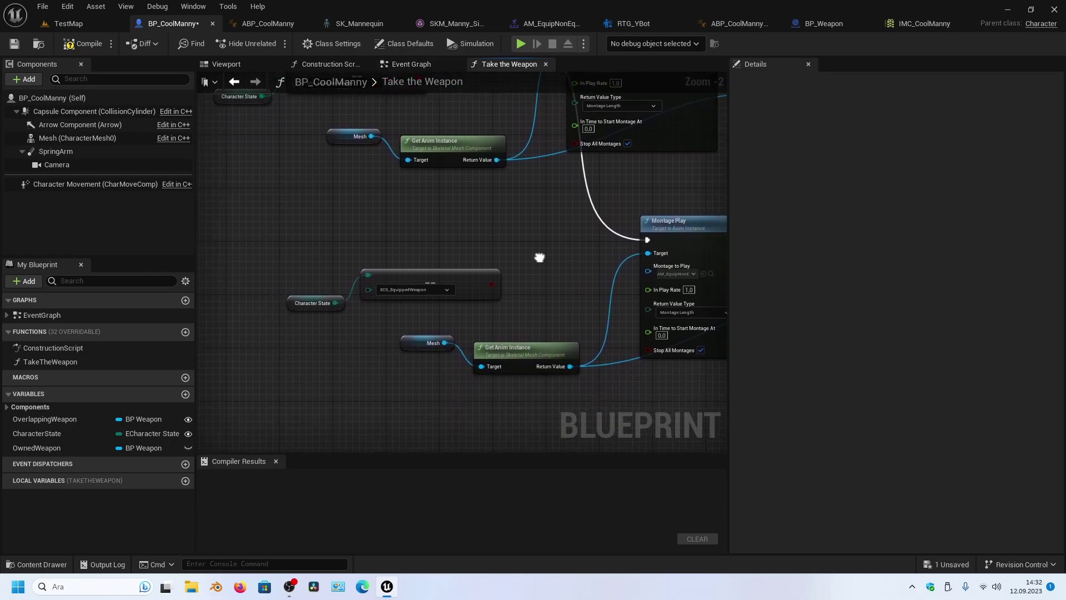
scroll(445, 288, up, 1)
click(409, 285)
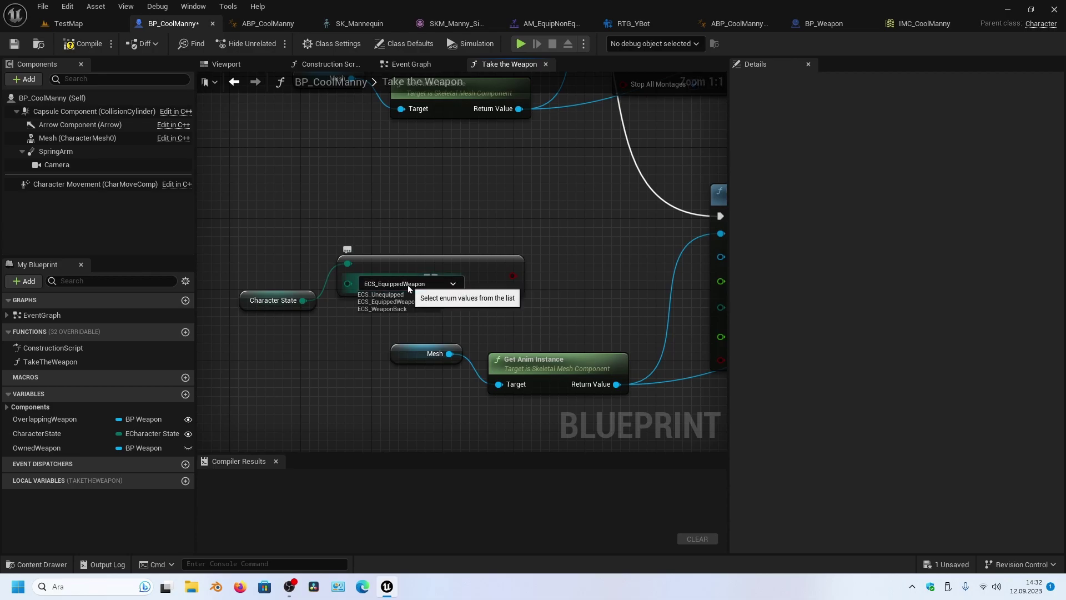
click(392, 310)
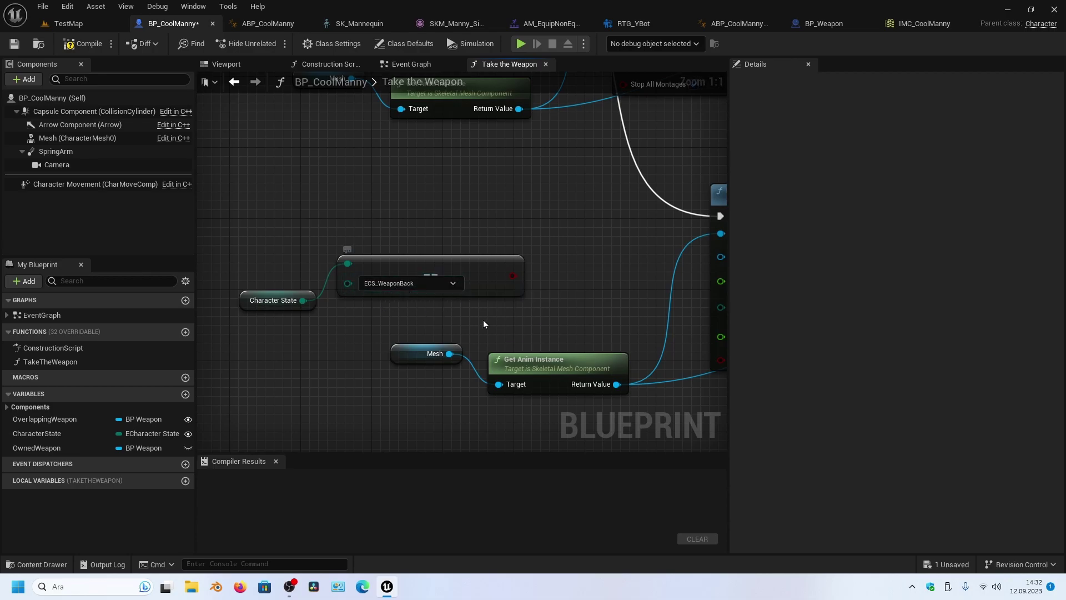
Change the copied Montage Jump to Section's Section Name from Disarm to Equip
mouse_move(484, 320)
right_down()
mouse_move(428, 243)
mouse_move(253, 253)
right_up()
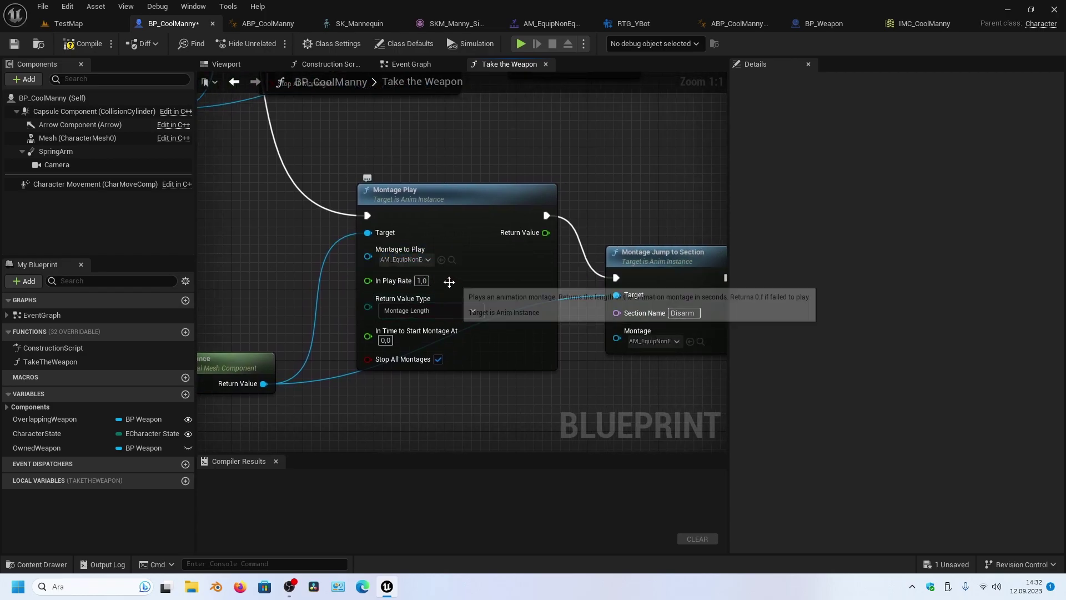
right_drag(585, 329, 432, 305)
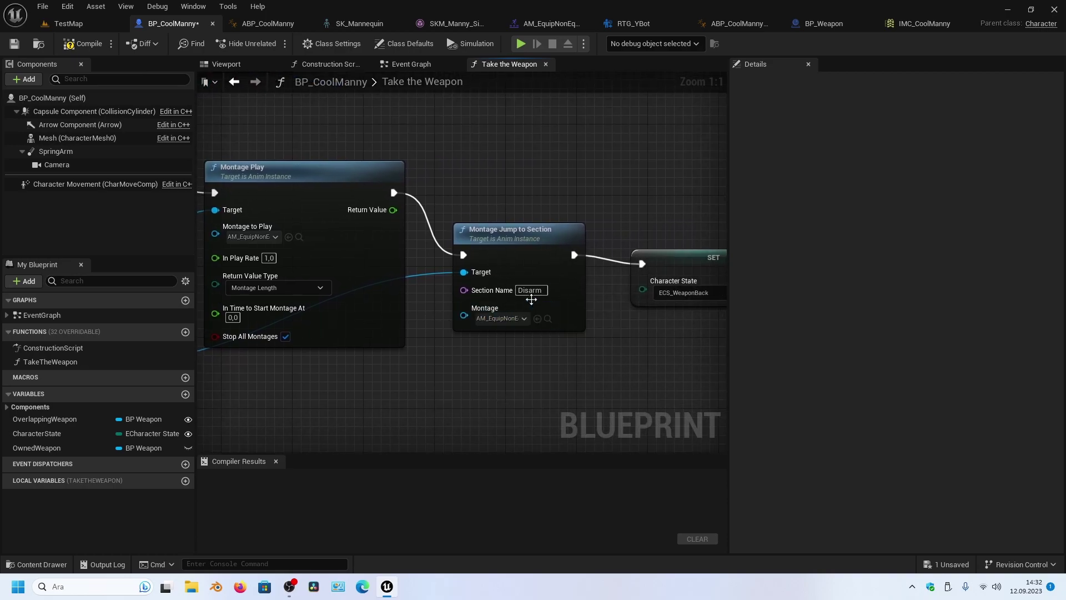
click(534, 290)
text(Equip)
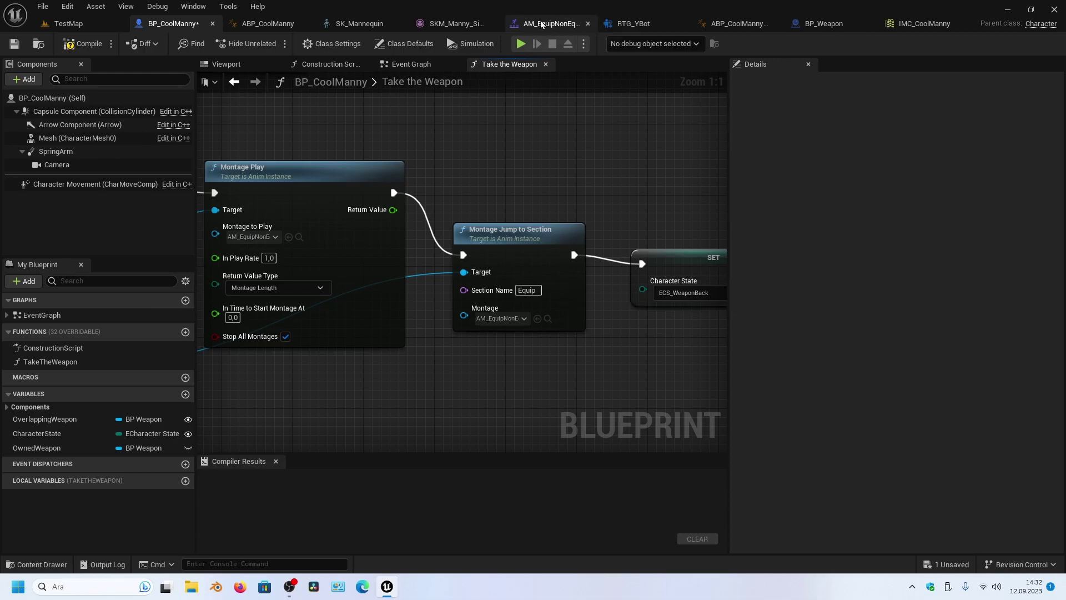
click(550, 24)
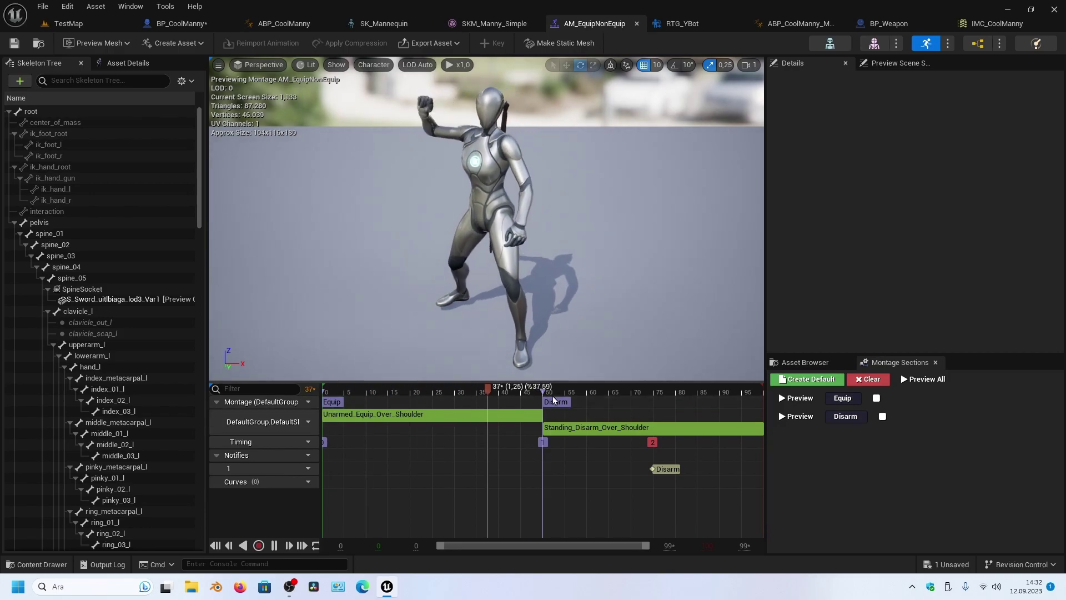
mouse_move(557, 390)
mouse_down()
mouse_move(639, 384)
mouse_move(716, 401)
mouse_move(322, 405)
mouse_move(514, 414)
mouse_up()
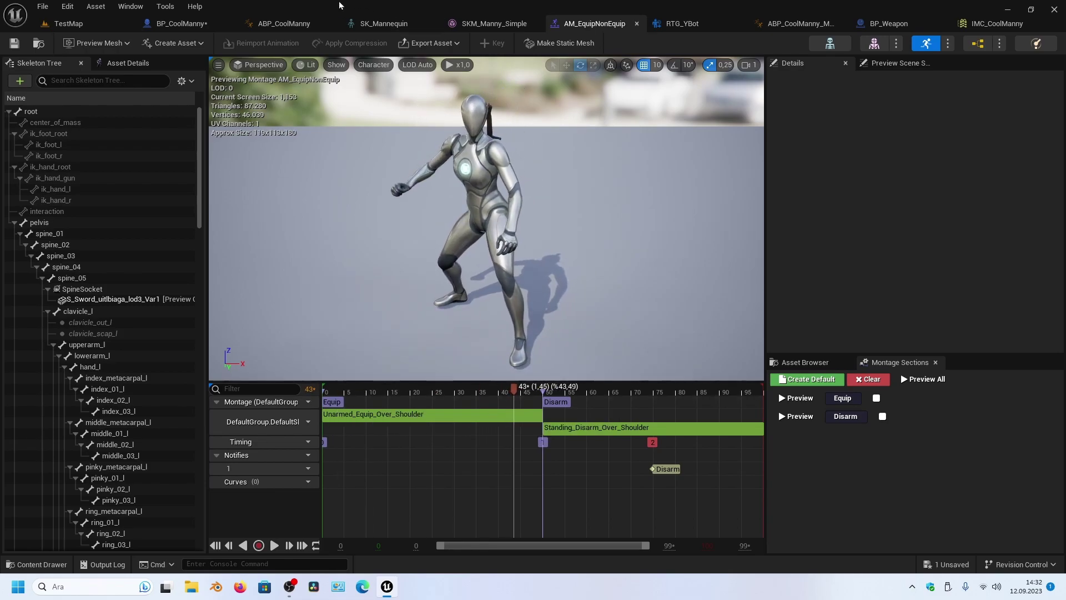
click(176, 24)
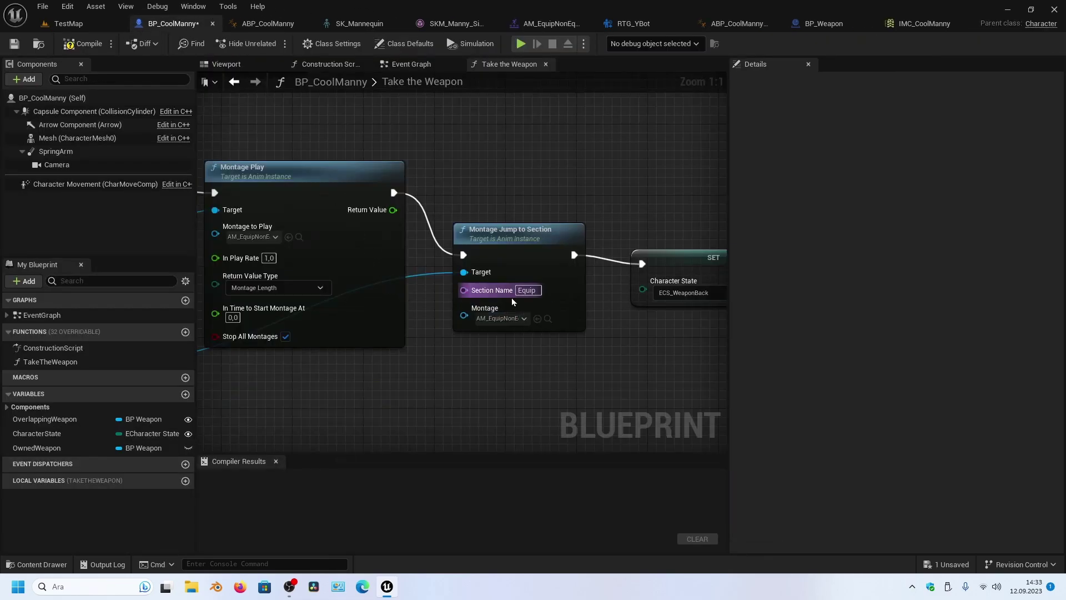
Set the copied chain's SET Character State to ECS_EquippedWeapon, then go back to TestMap
right_drag(512, 298, 461, 332)
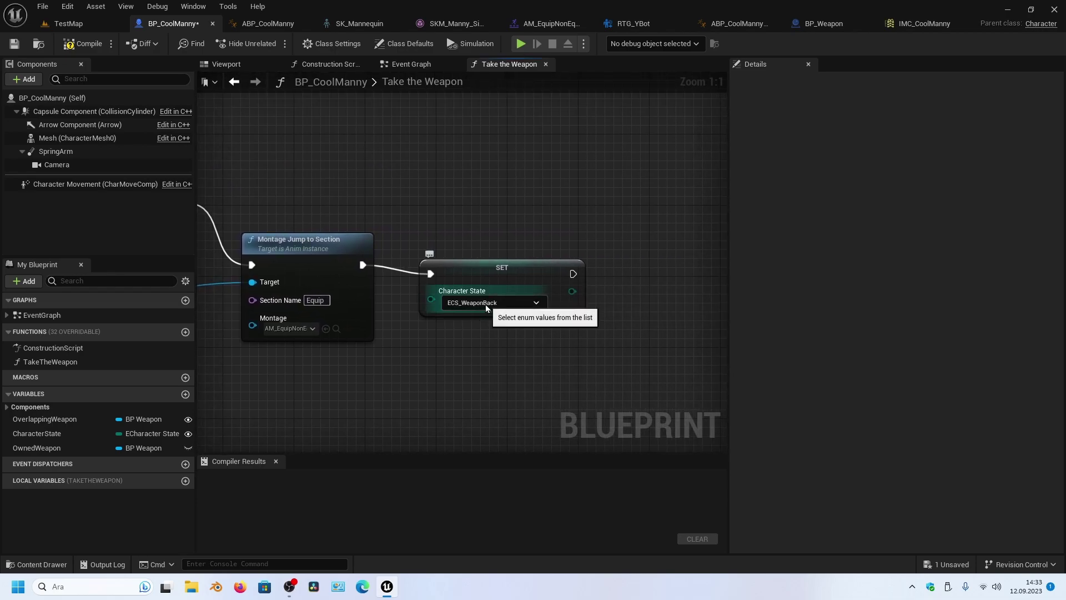
click(485, 304)
click(477, 325)
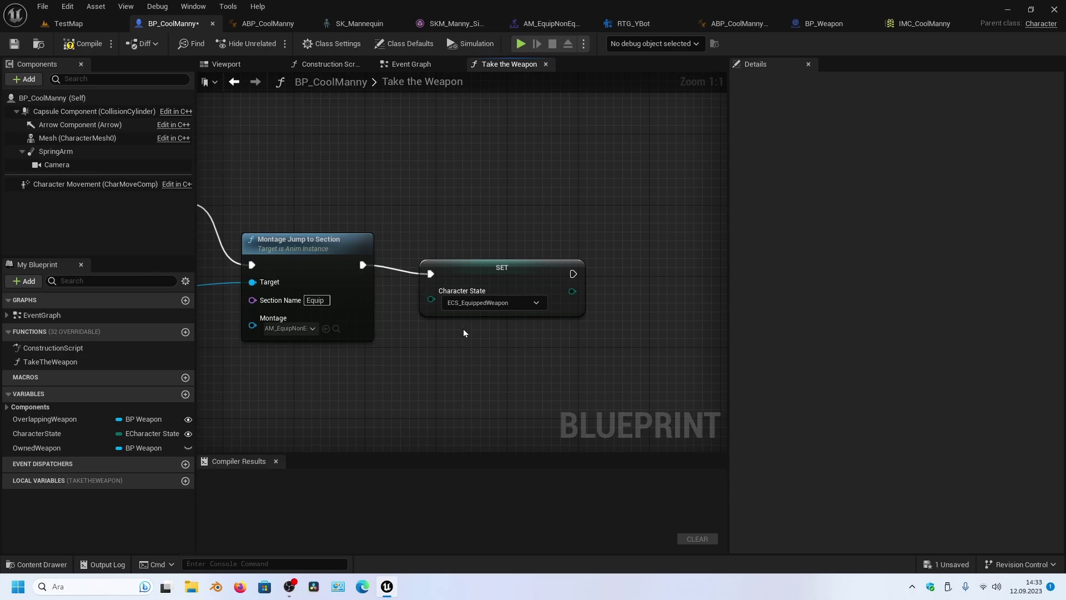
right_drag(425, 364, 597, 374)
scroll(371, 357, down, 2)
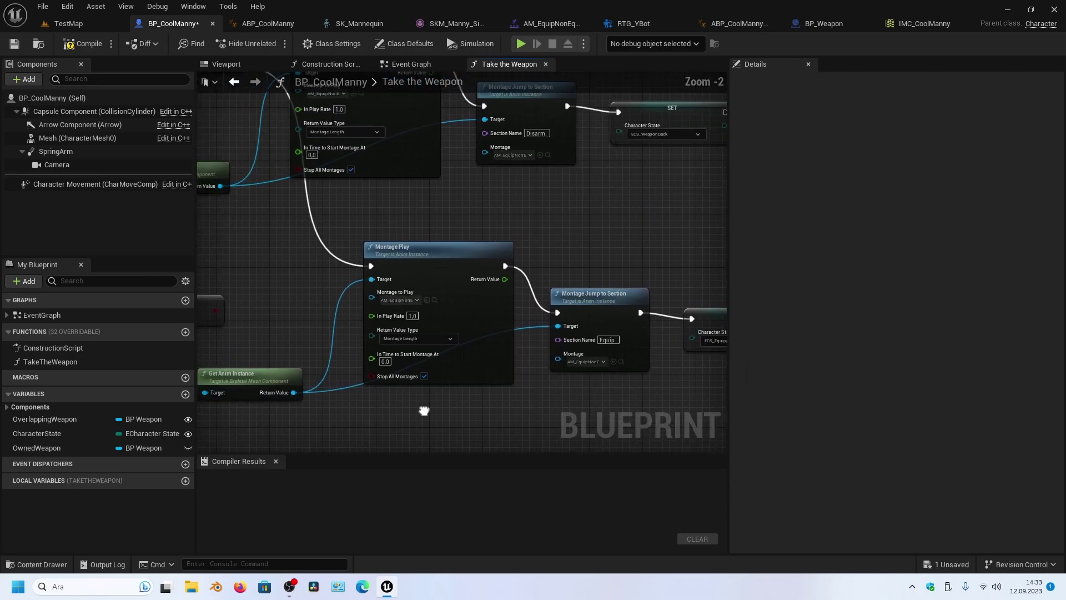
right_drag(348, 271, 471, 348)
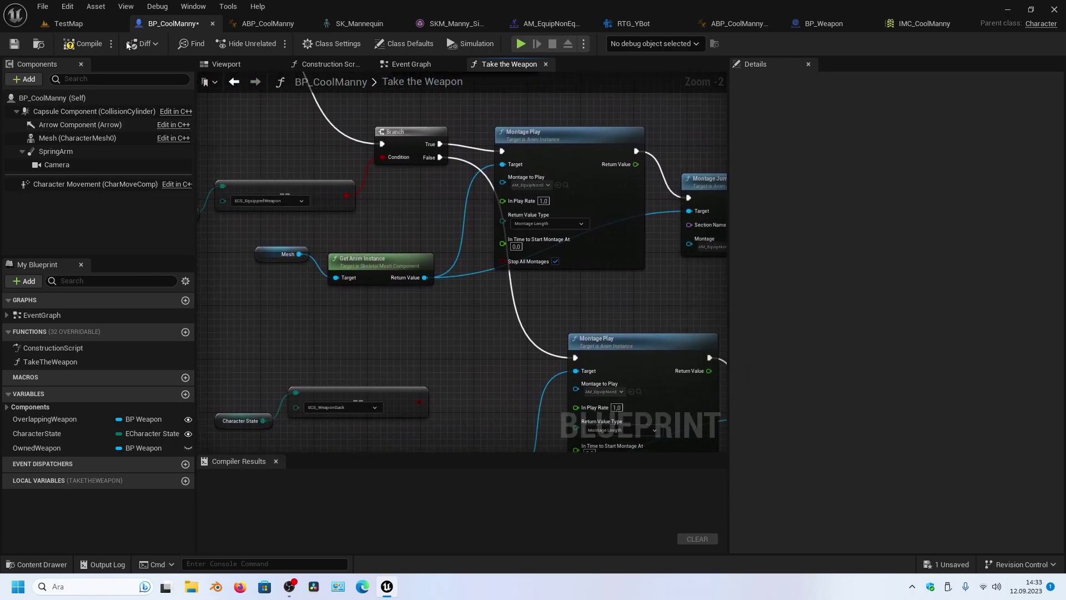
click(74, 25)
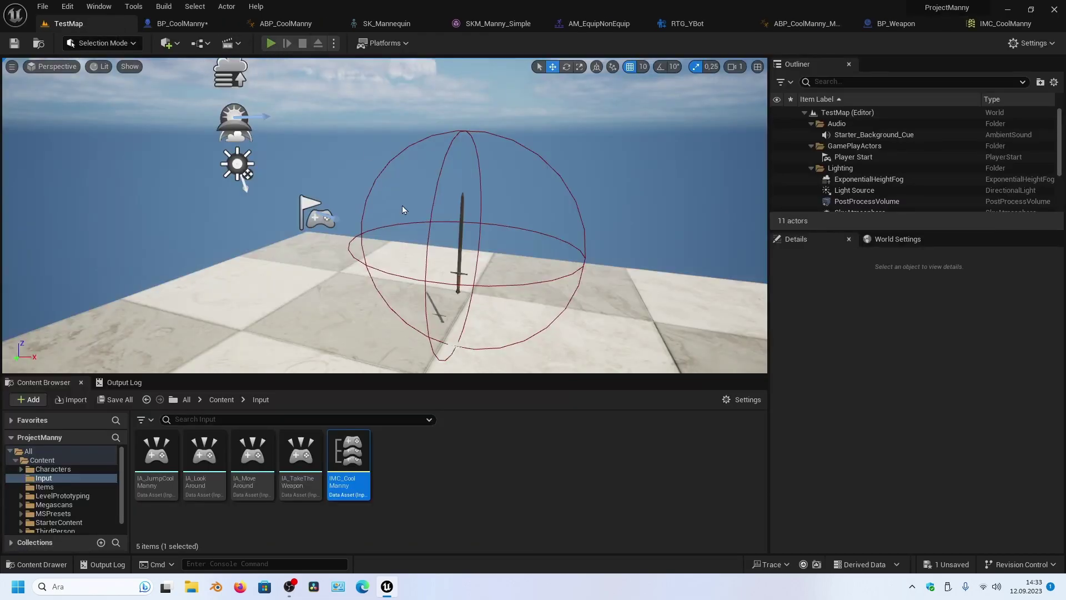
Play-test with Alt+P, holstering the sword with E and walking left and right, then stop
key(alt+p)
click(454, 238)
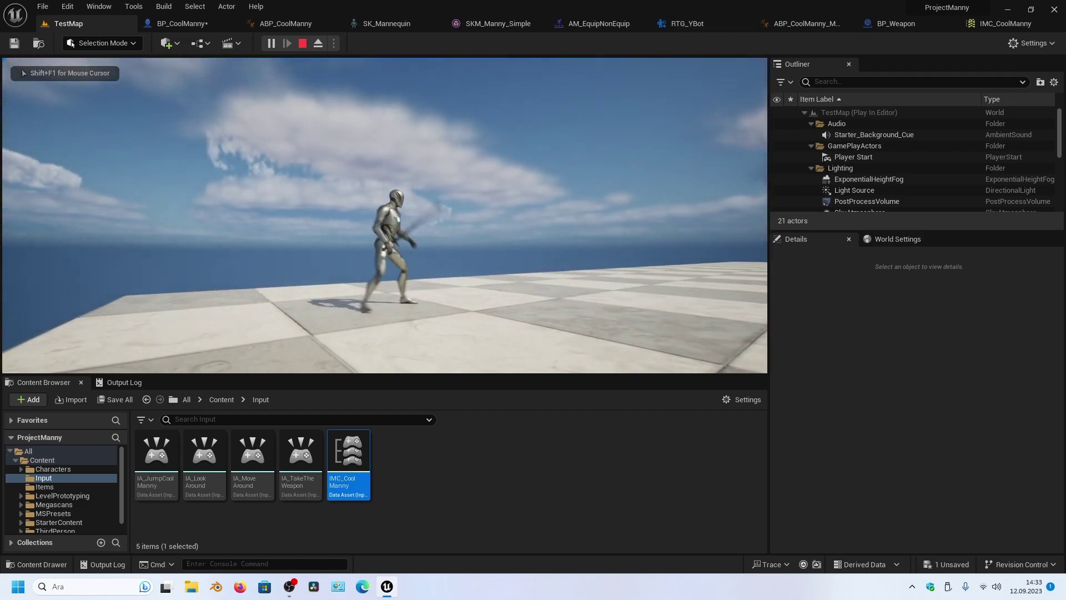
key(e)
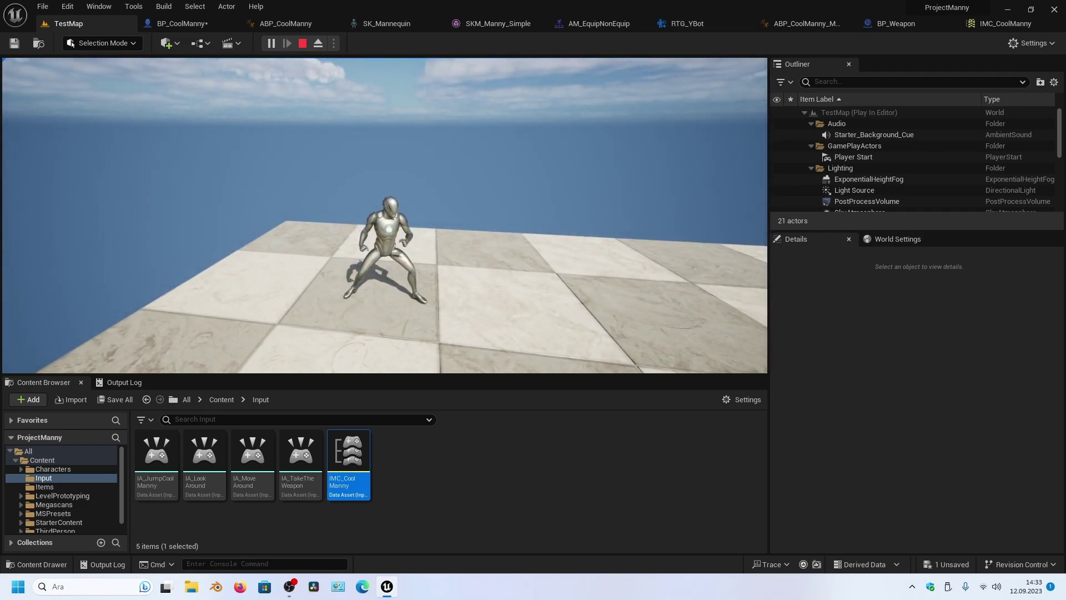
key(a)
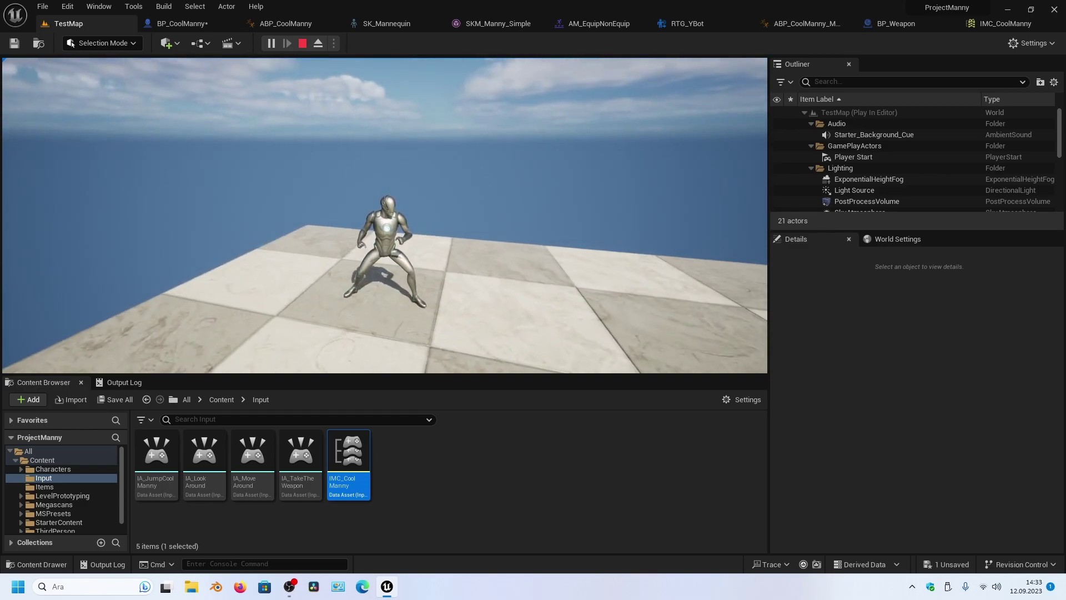
key(d)
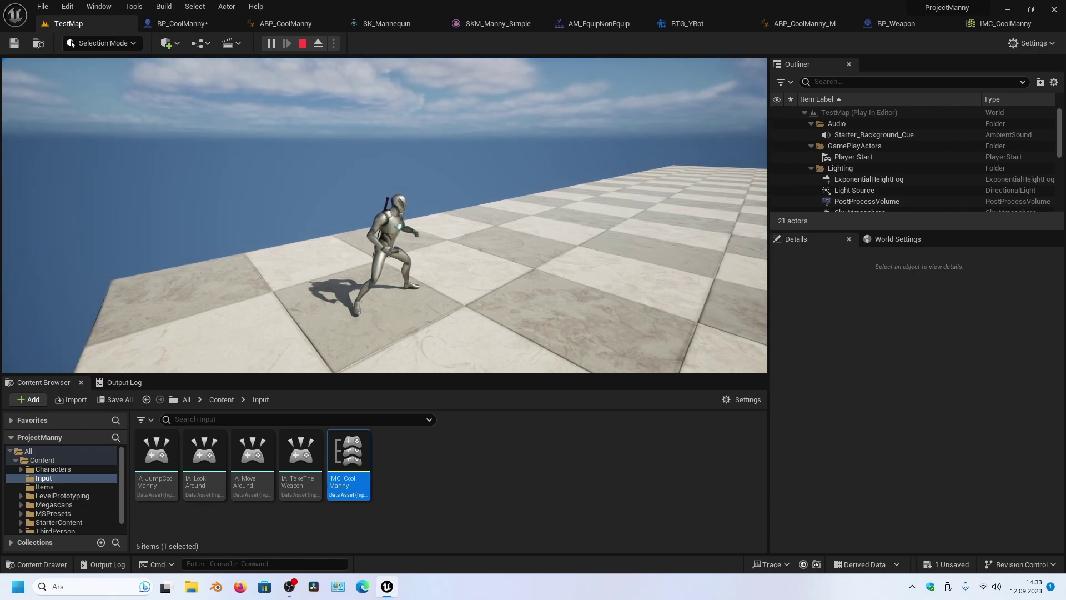
key(Escape)
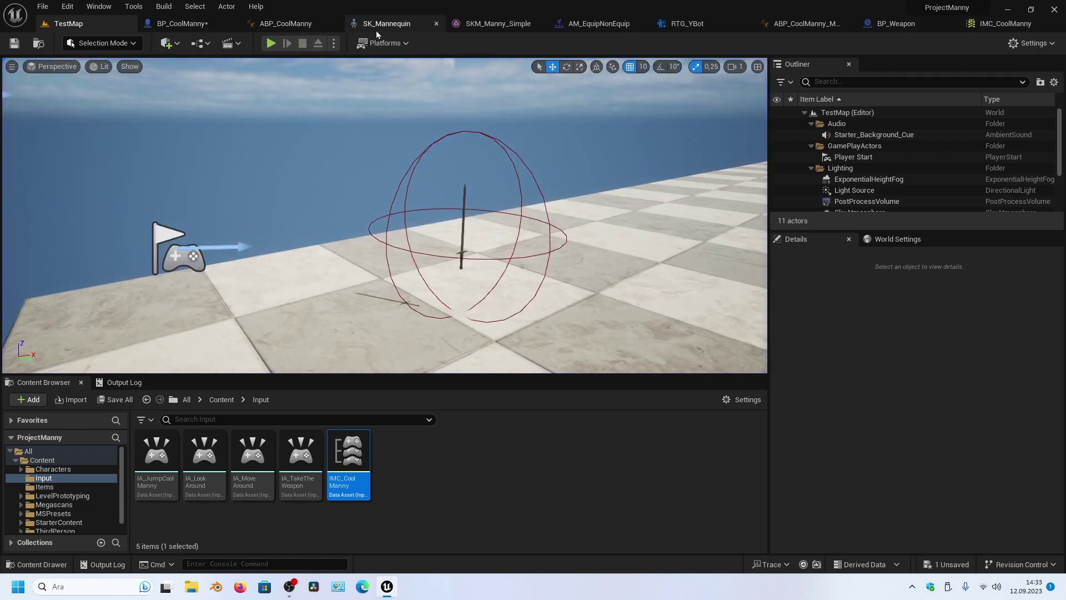
In AM_EquipNonEquip, scrub to frame 27 and add a New Notify named ArmAgain on Notifies track 1
click(590, 23)
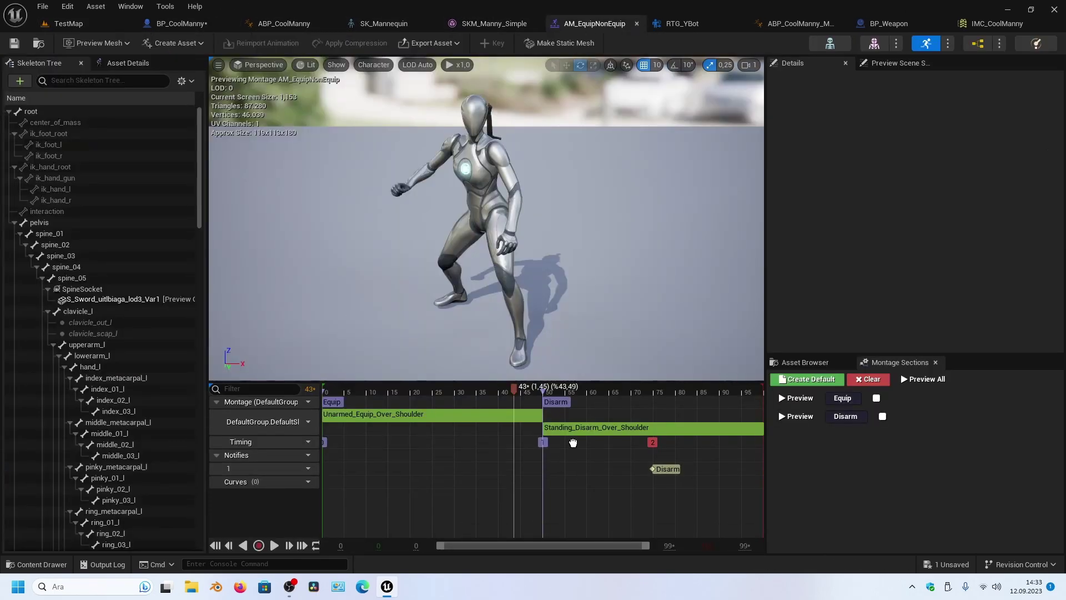
click(517, 389)
mouse_move(516, 392)
mouse_down()
mouse_move(376, 395)
mouse_move(447, 398)
mouse_up()
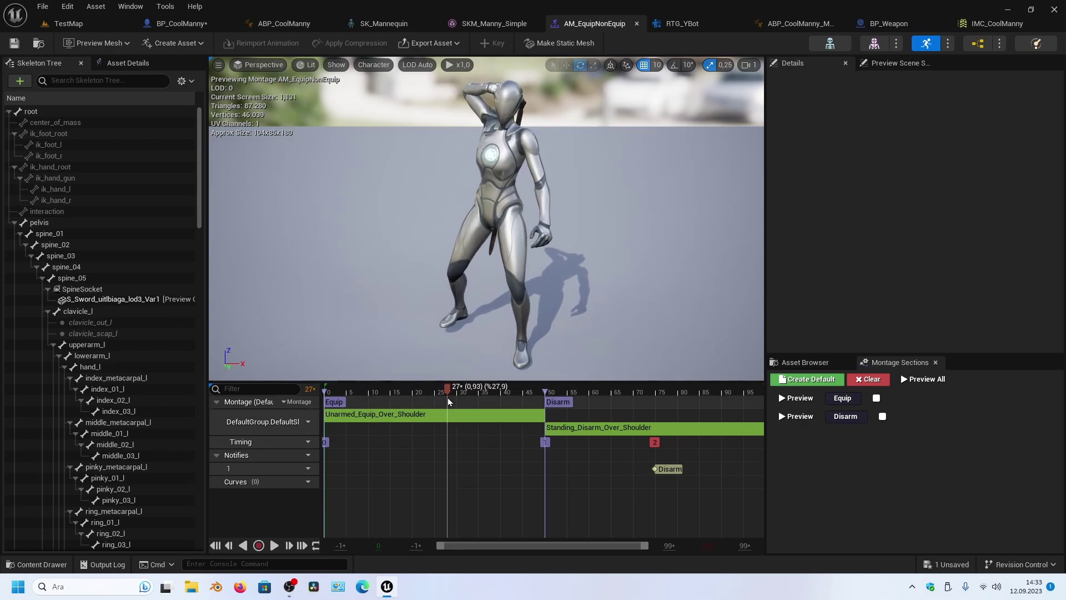
right_click(448, 468)
mouse_move(475, 496)
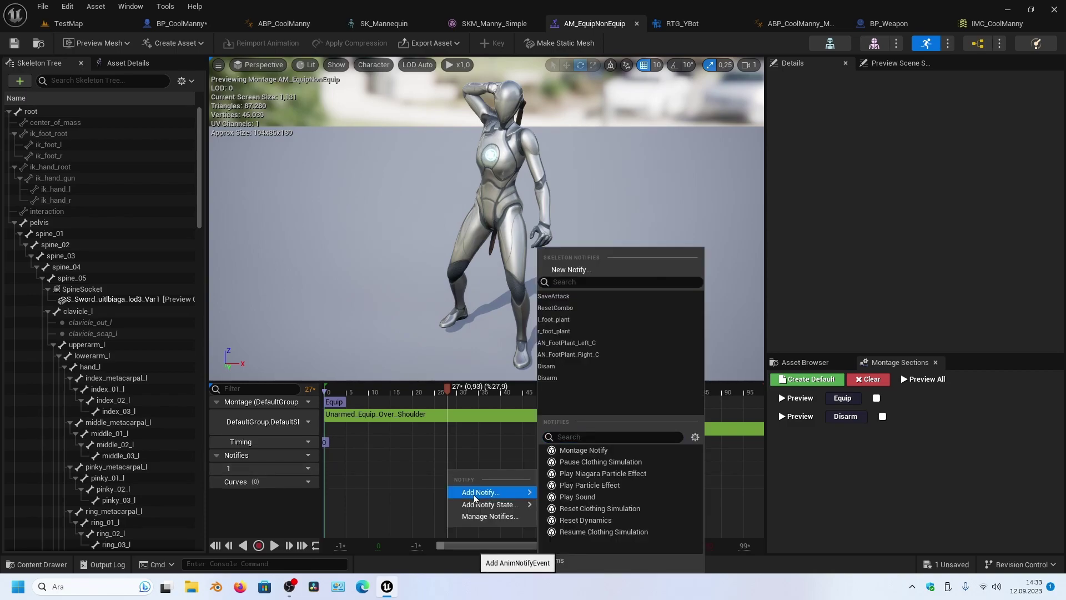
click(594, 272)
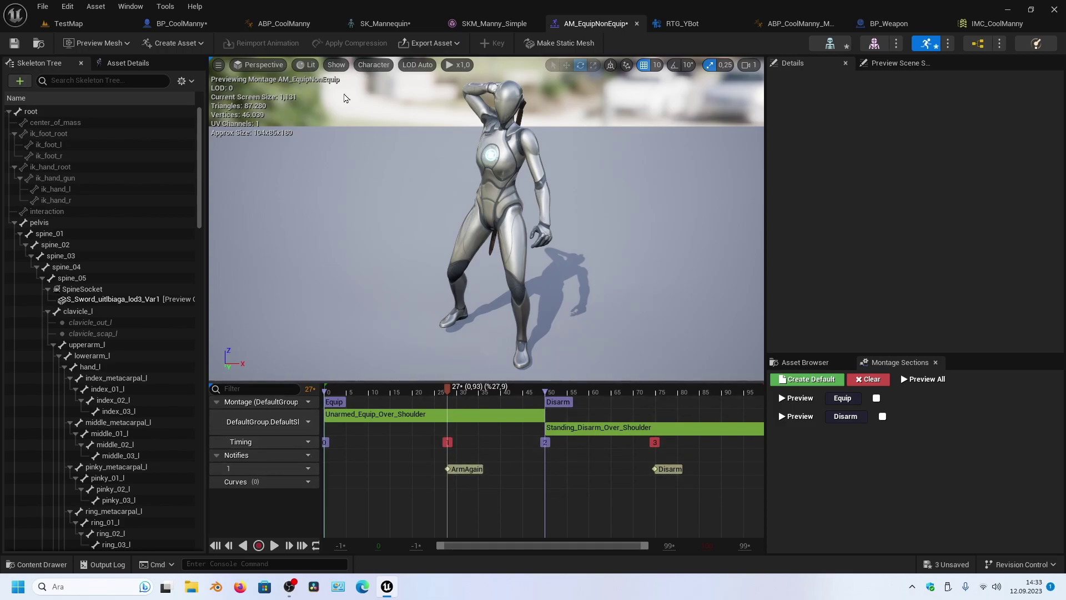
Add an AnimNotify_ArmAgain event node to ABP_CoolManny's Event Graph
click(284, 25)
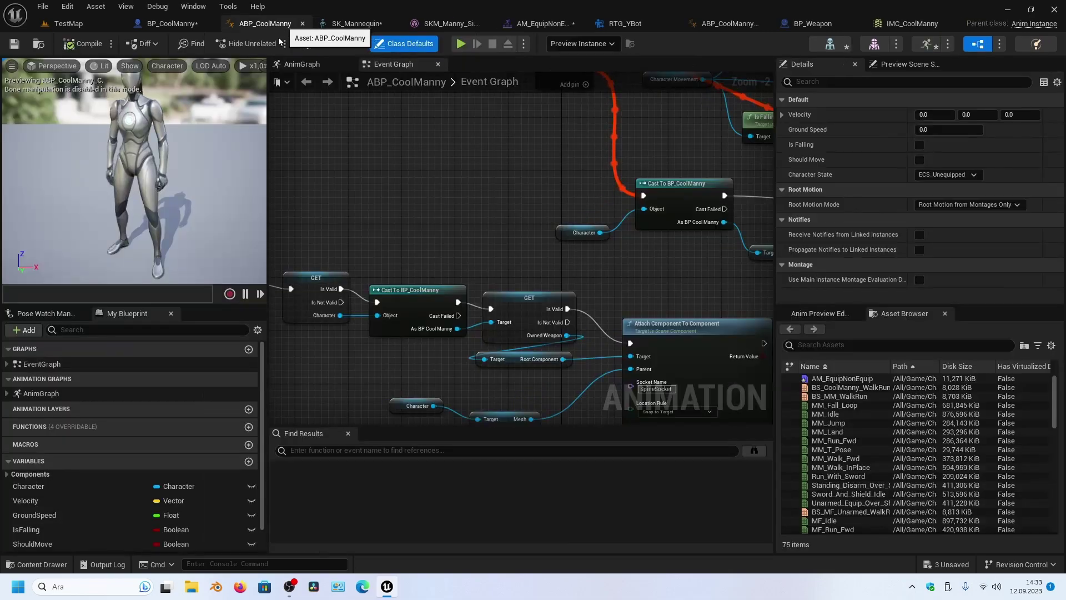
right_drag(412, 224, 572, 184)
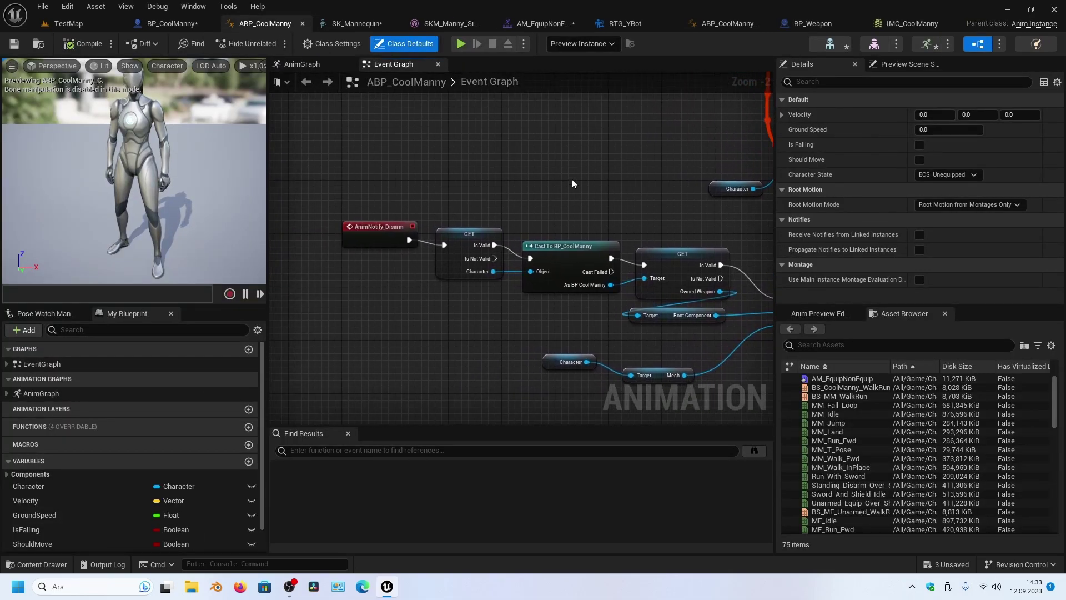
right_drag(472, 331, 521, 166)
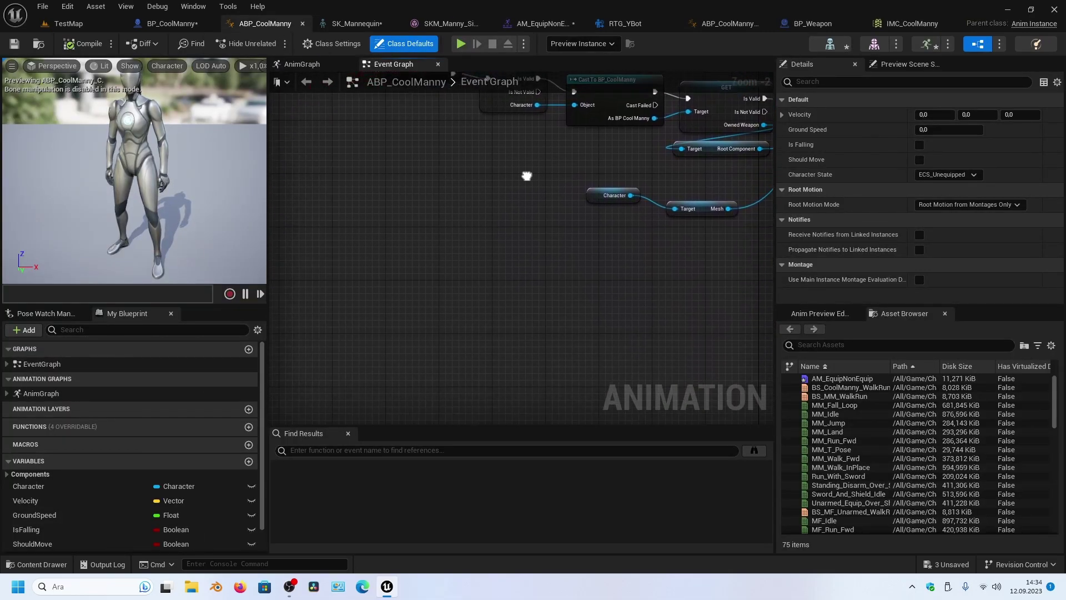
right_click(402, 266)
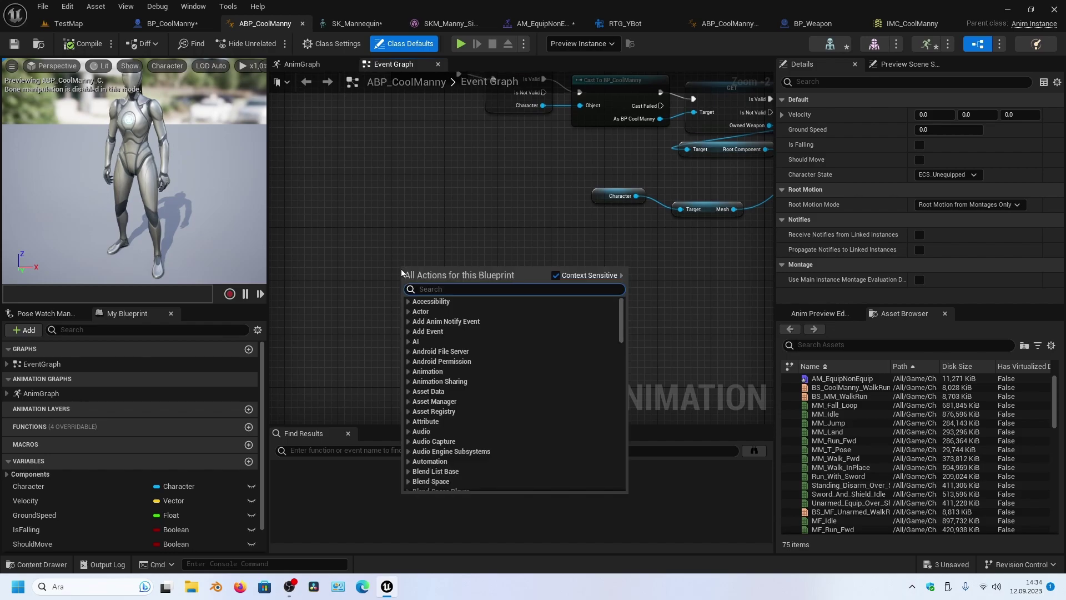
click(409, 322)
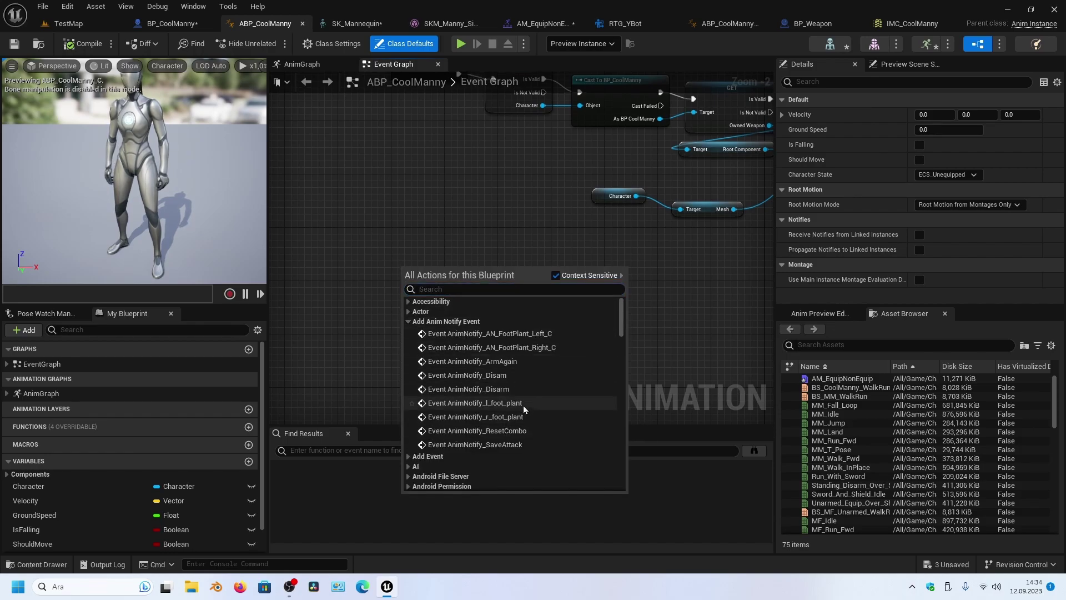
click(489, 361)
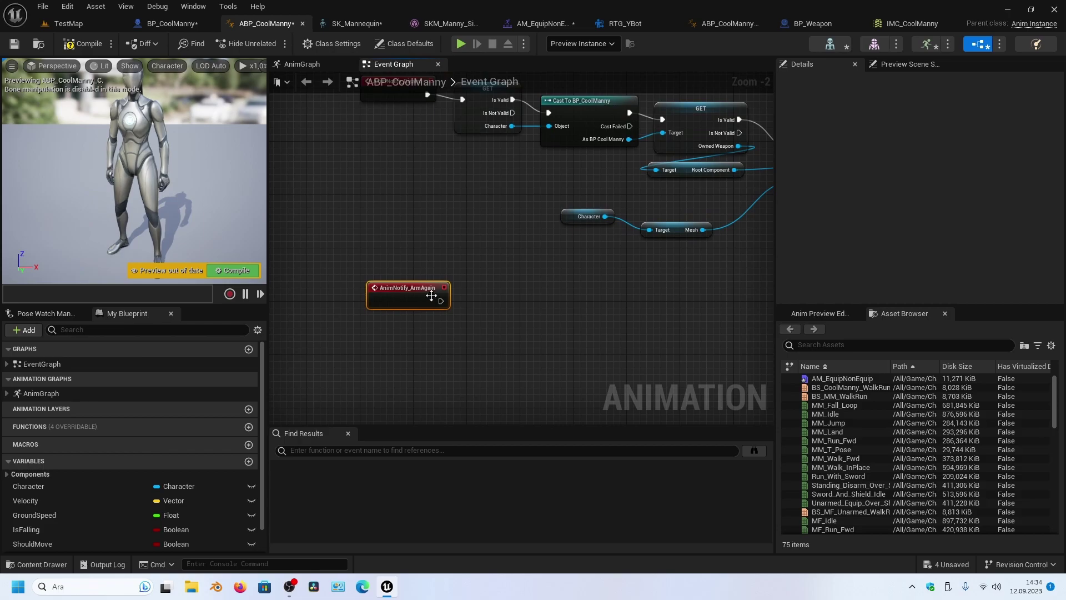
Duplicate the Disarm weapon-attach node chain and connect AnimNotify_ArmAgain to the copy
right_drag(507, 285, 376, 322)
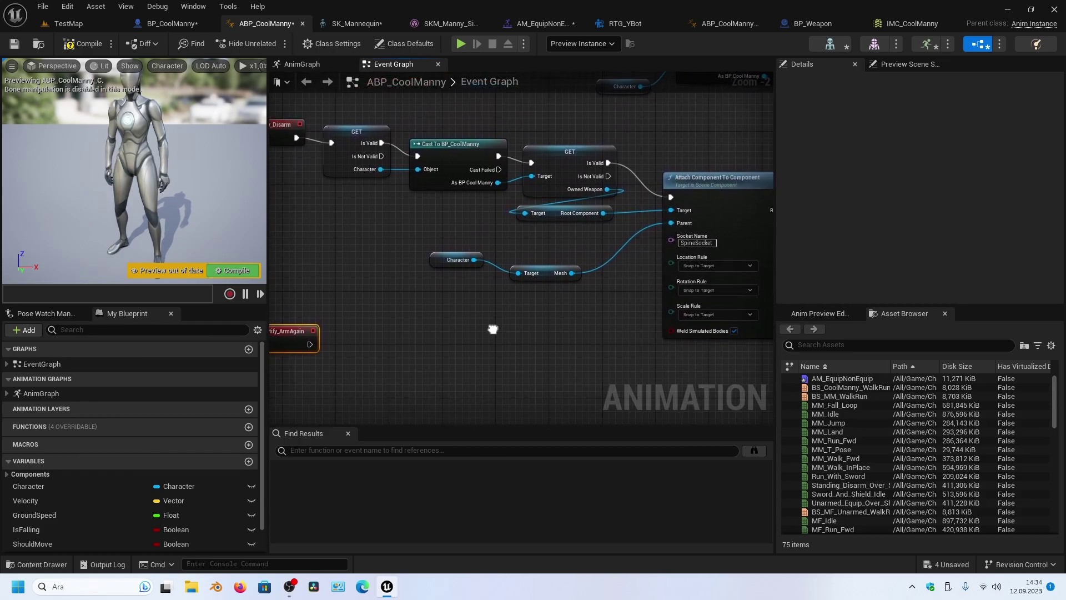
mouse_move(491, 327)
right_down()
mouse_move(354, 336)
mouse_move(442, 299)
right_up()
scroll(462, 320, down, 1)
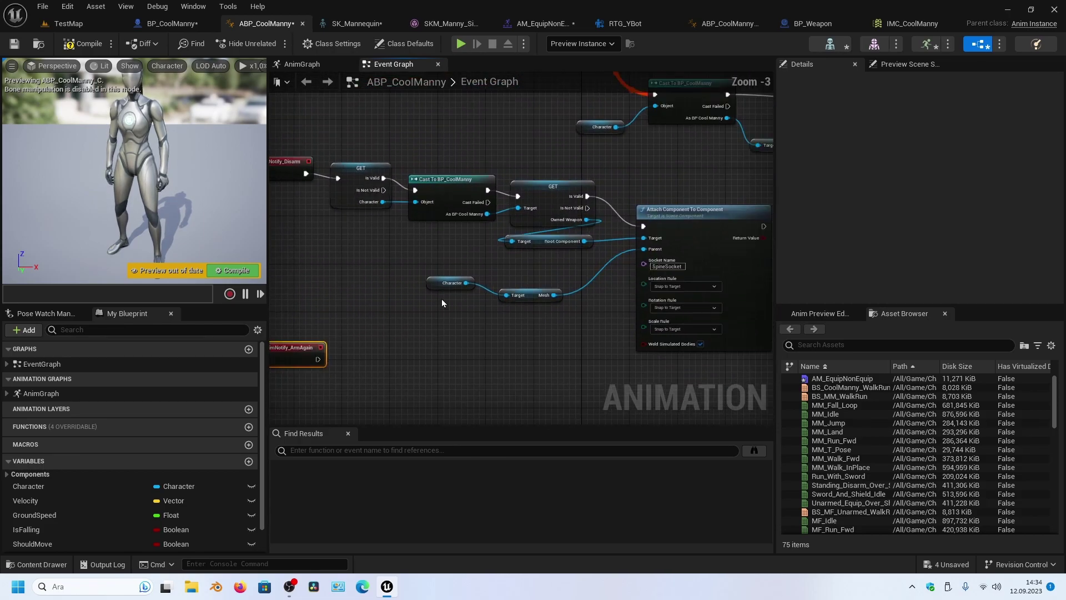
scroll(422, 277, down, 1)
drag(389, 189, 520, 298)
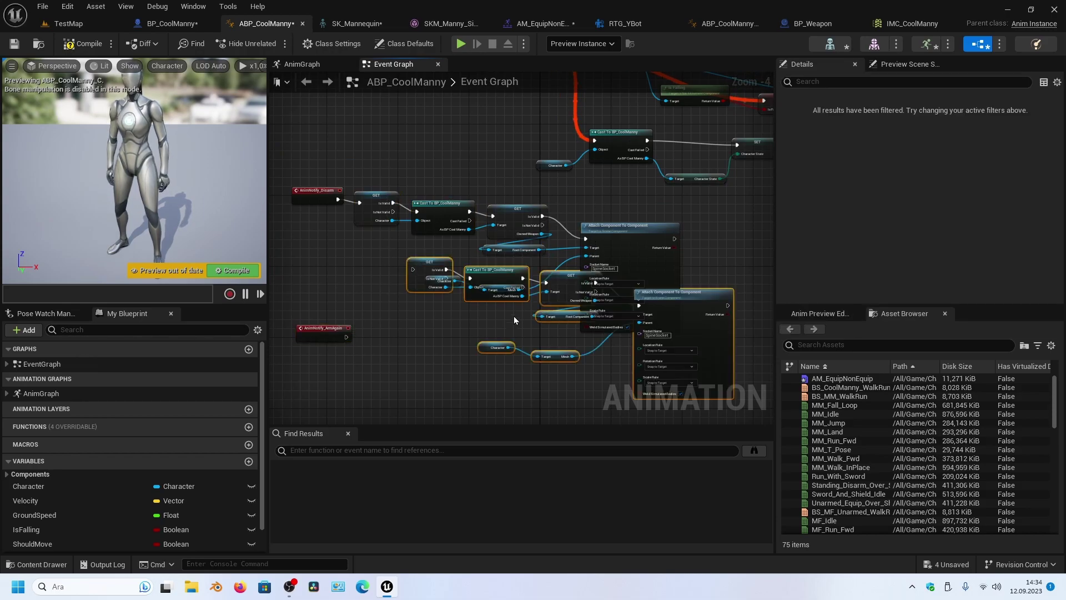
key(ctrl+c)
key(ctrl+v)
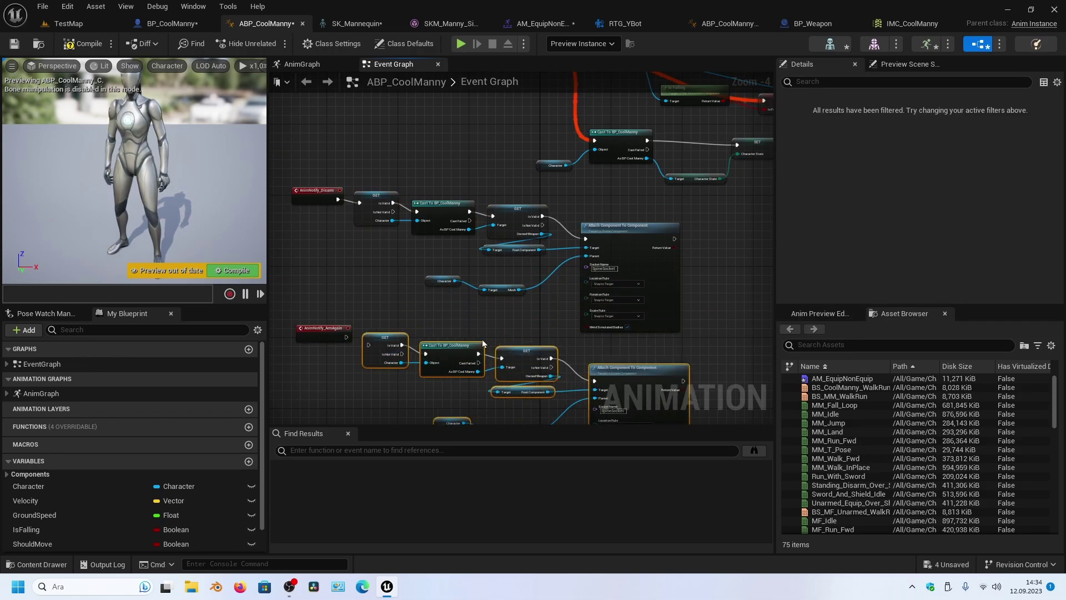
scroll(549, 306, up, 1)
scroll(442, 349, up, 1)
scroll(439, 299, up, 1)
click(440, 300)
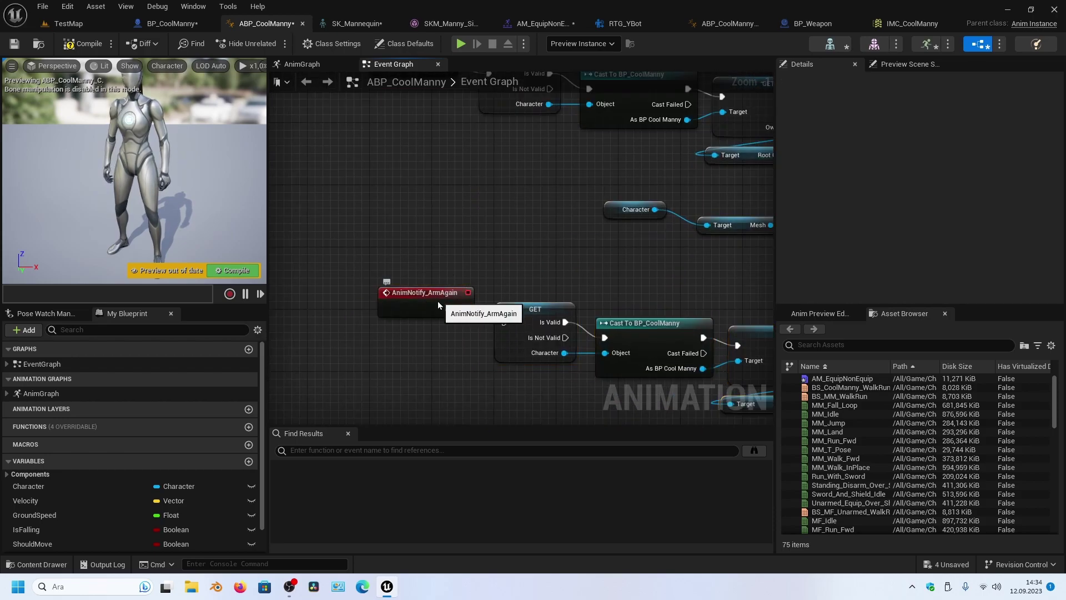
drag(488, 328, 505, 322)
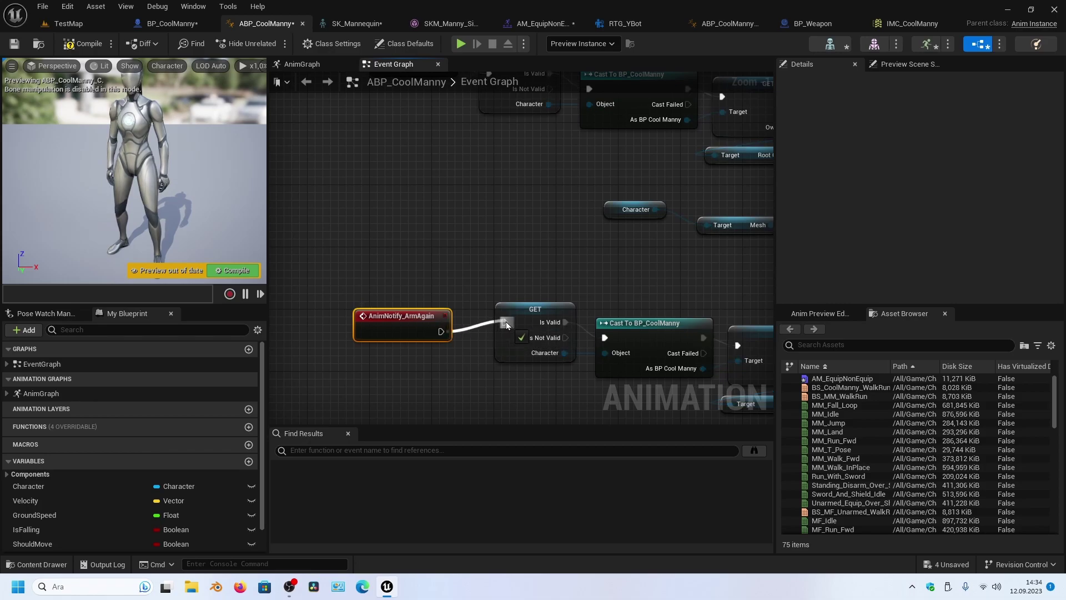
right_drag(506, 322, 381, 291)
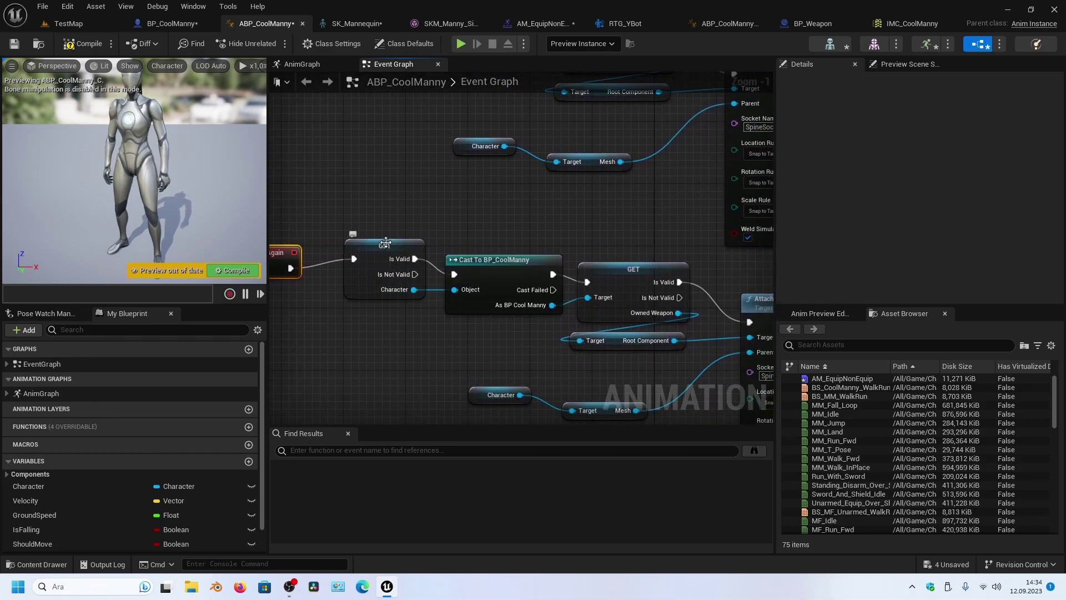
Set the duplicated Attach Component To Component's Socket Name to RightHandSocket
right_drag(447, 328, 341, 320)
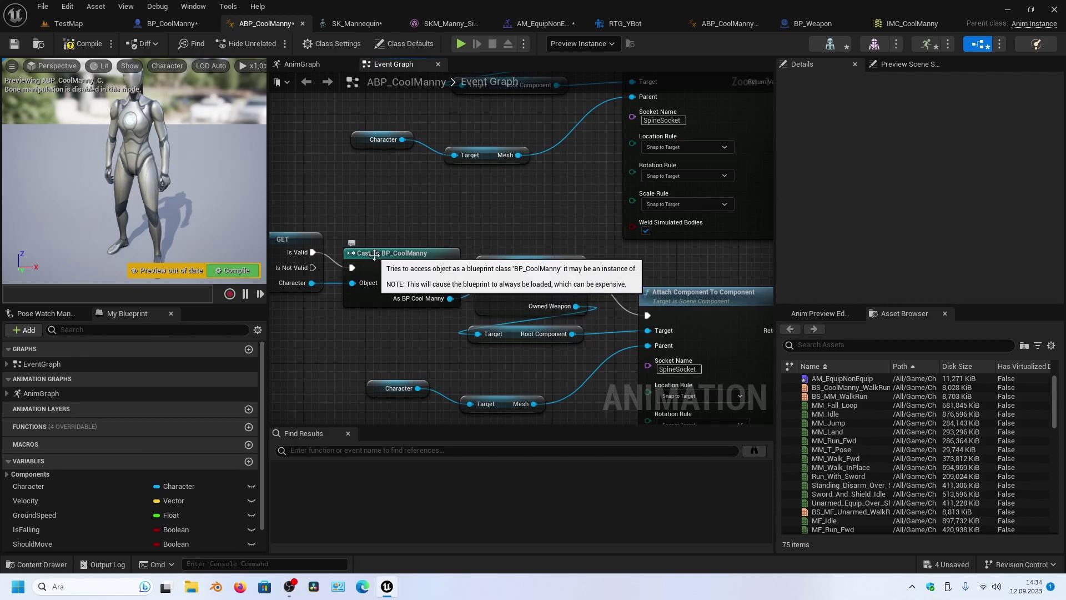
click(409, 254)
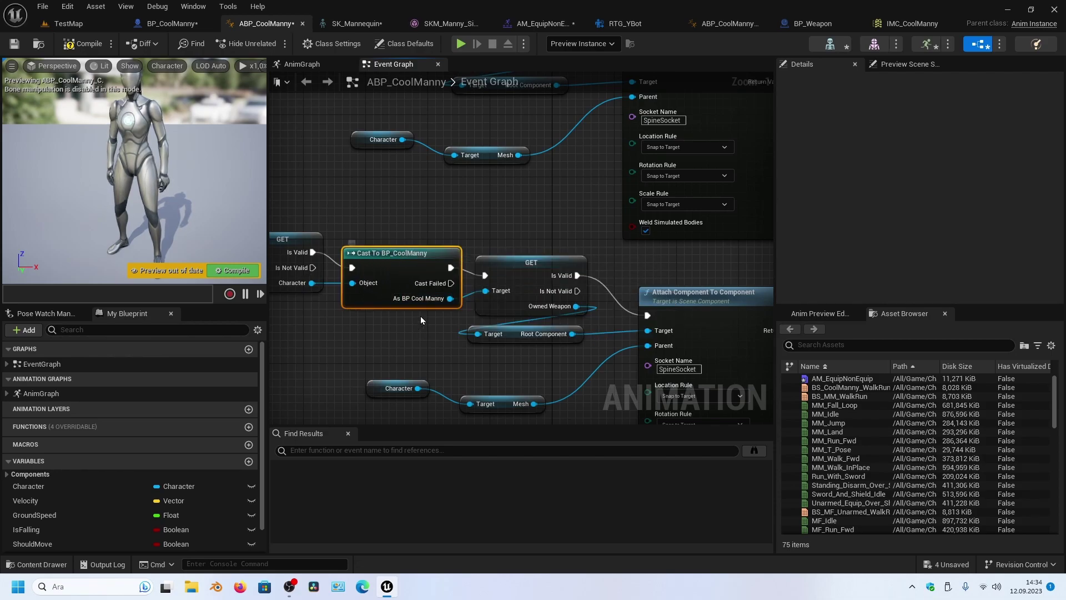
right_drag(400, 283, 451, 289)
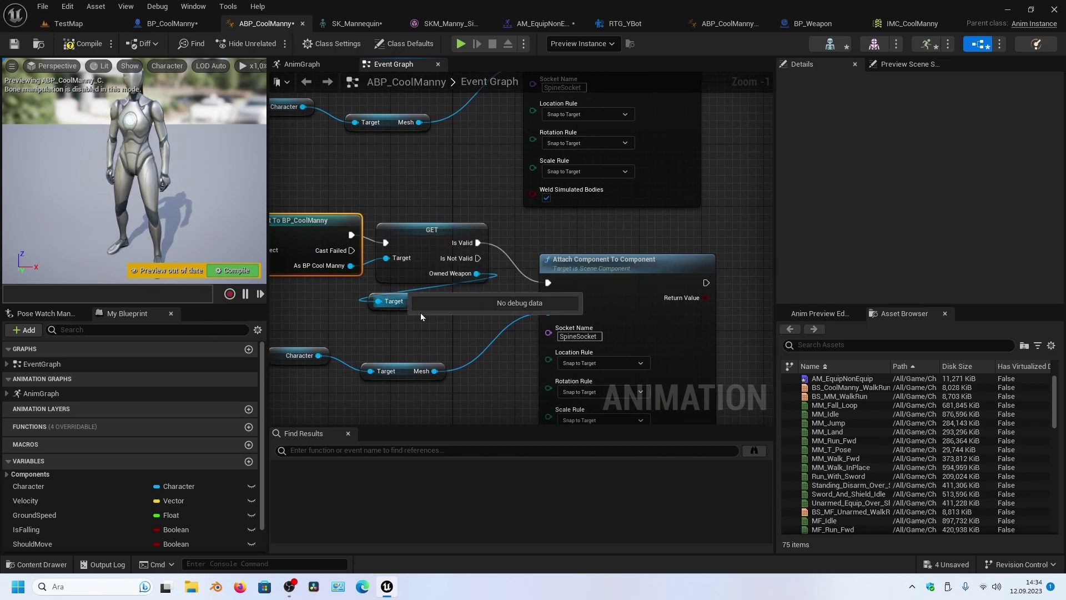
right_drag(421, 315, 508, 197)
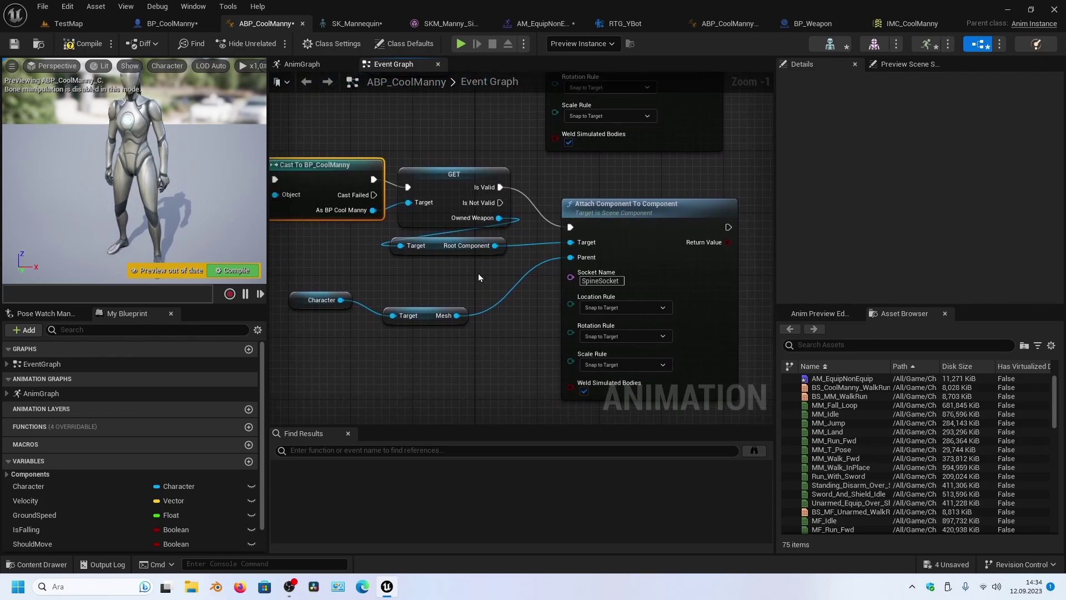
right_drag(479, 276, 487, 265)
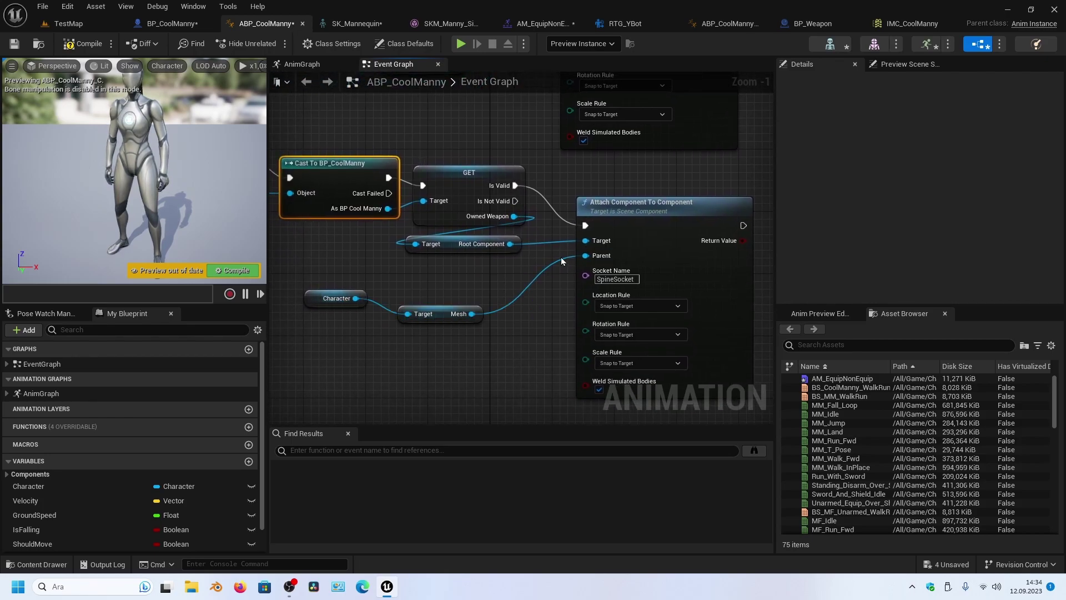
right_drag(588, 267, 445, 261)
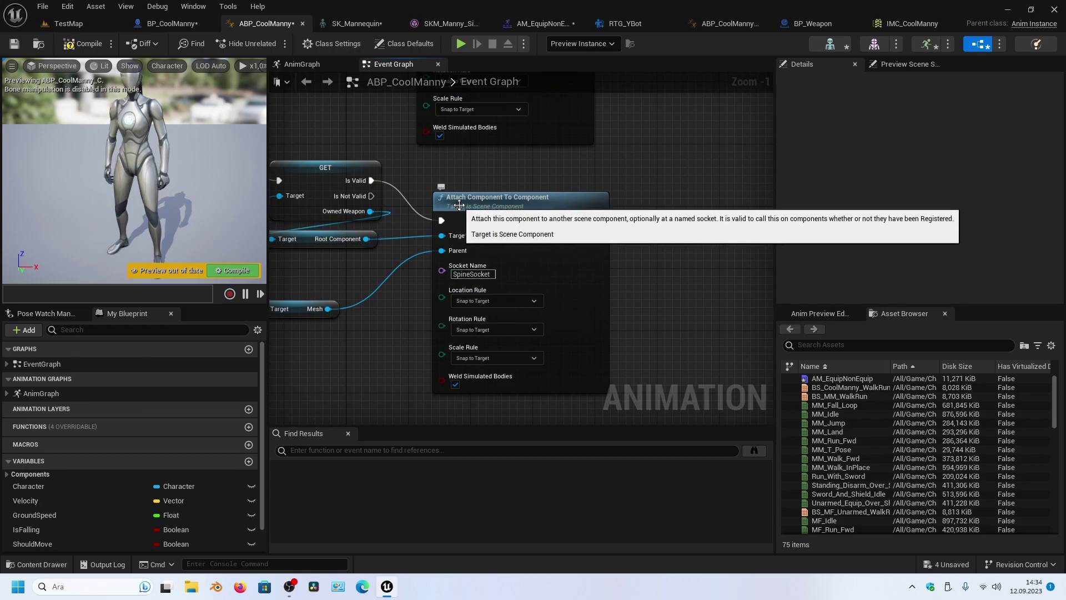
mouse_move(445, 298)
right_down()
mouse_move(348, 421)
mouse_move(393, 321)
right_up()
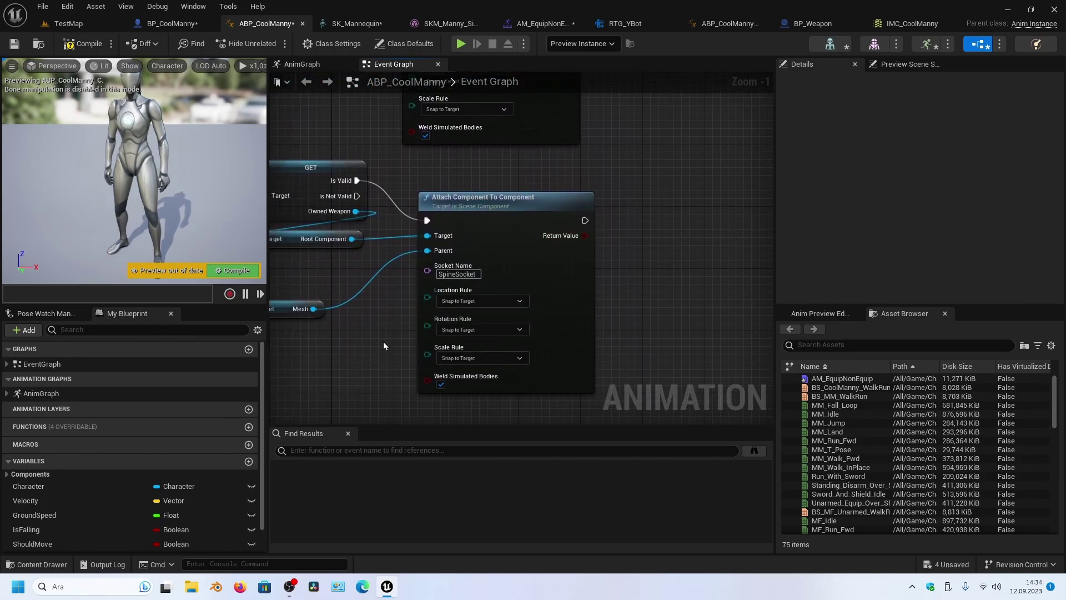
click(449, 268)
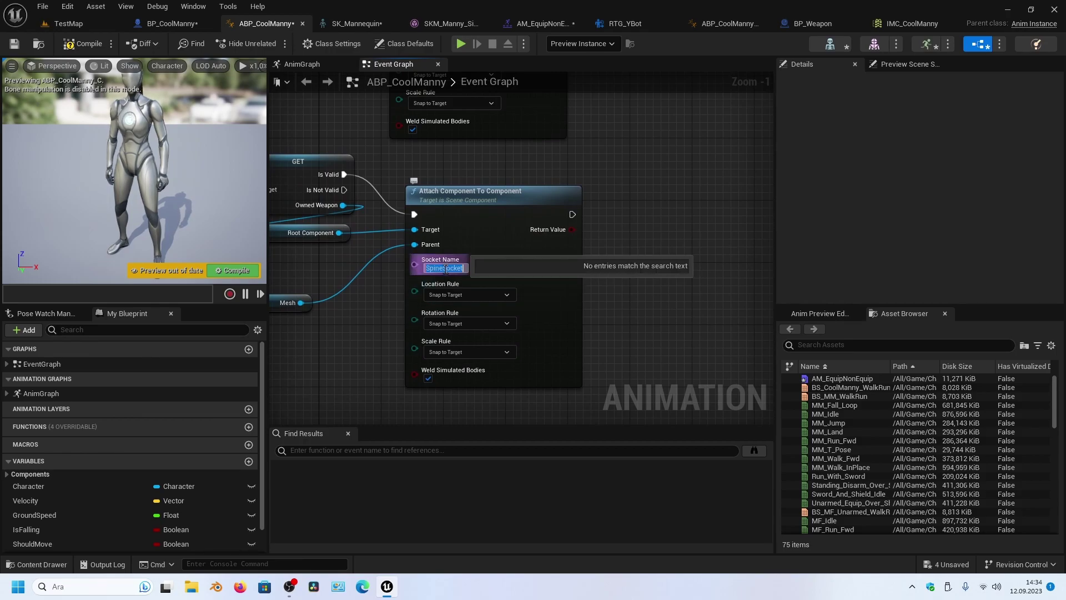
text(Ri)
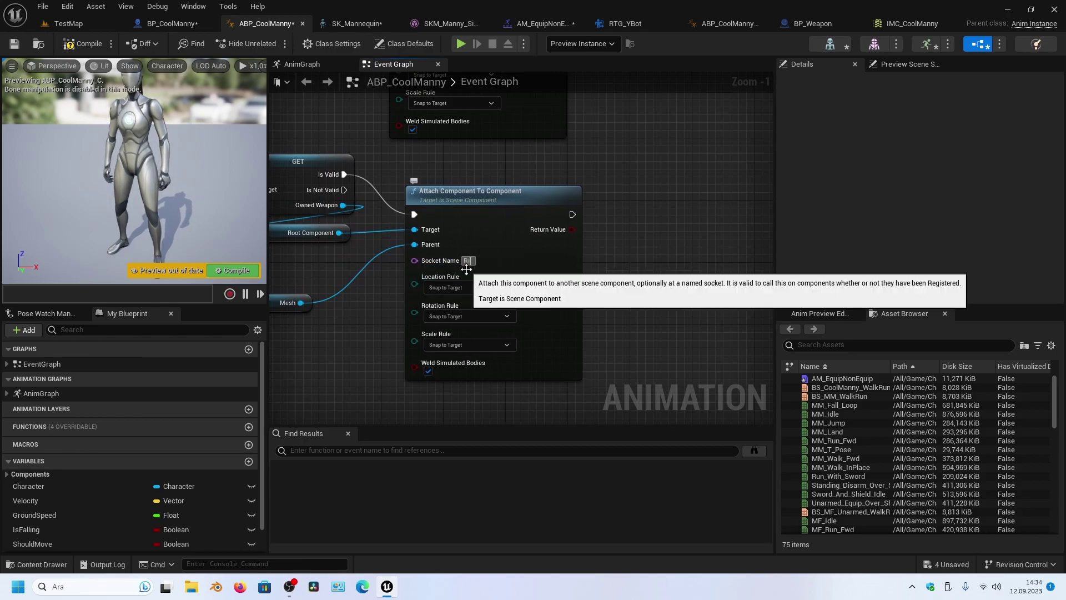
text(ghtHandSo)
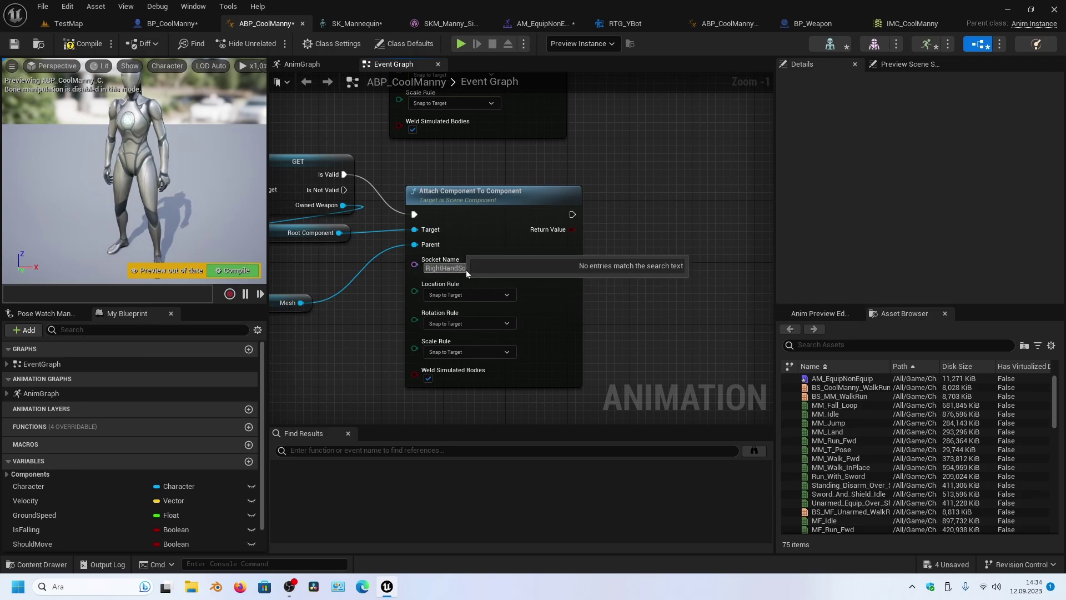
text(cket)
key(Return)
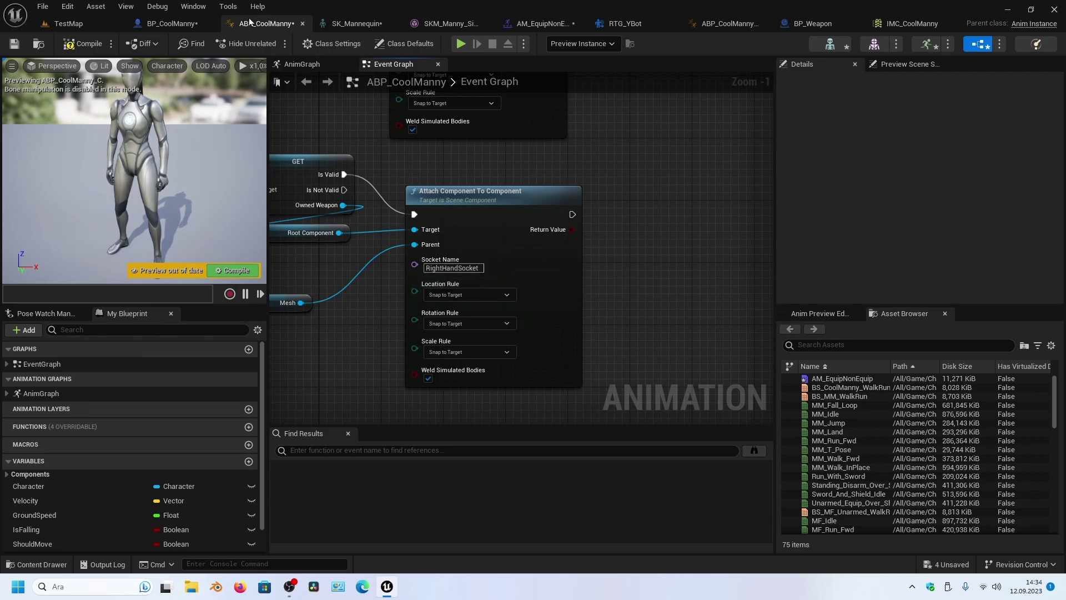
Start a TestMap play session and repeatedly draw and sheathe the sword with E while moving
click(68, 23)
click(272, 43)
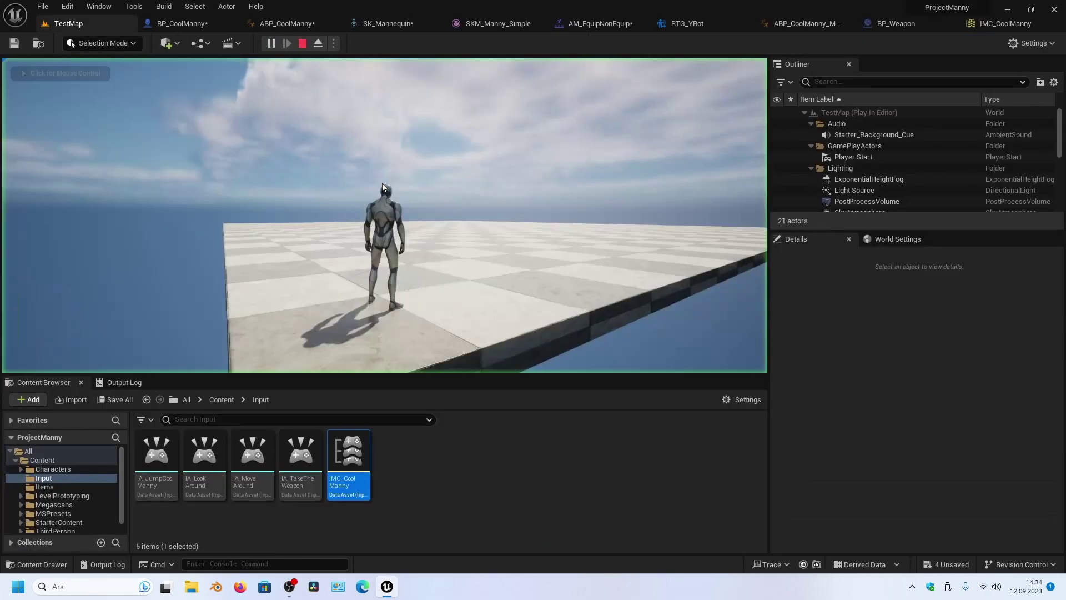
key(w)
key(e)
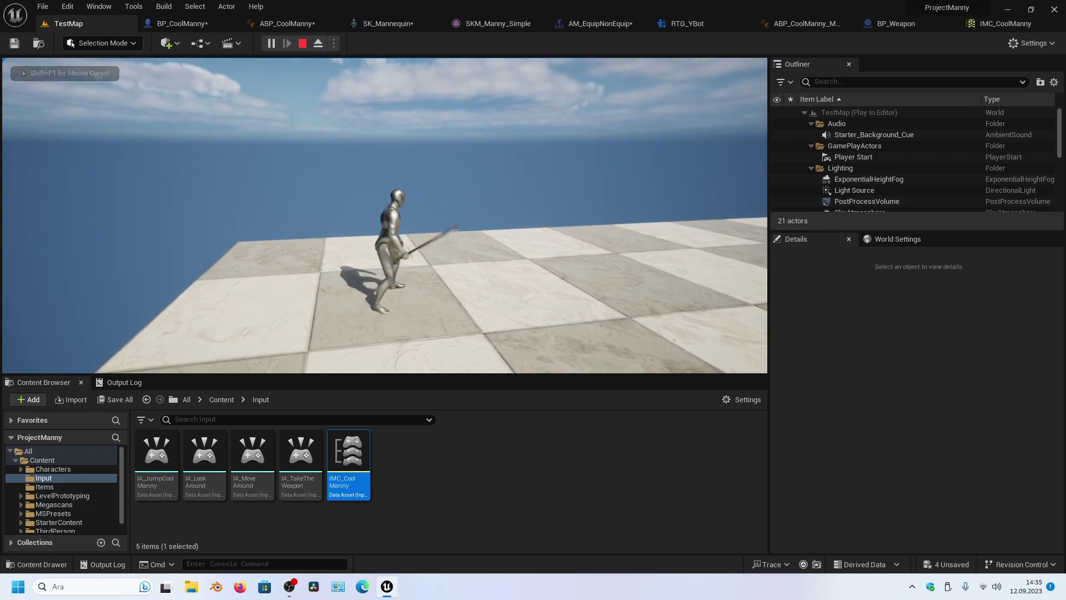
key(e)
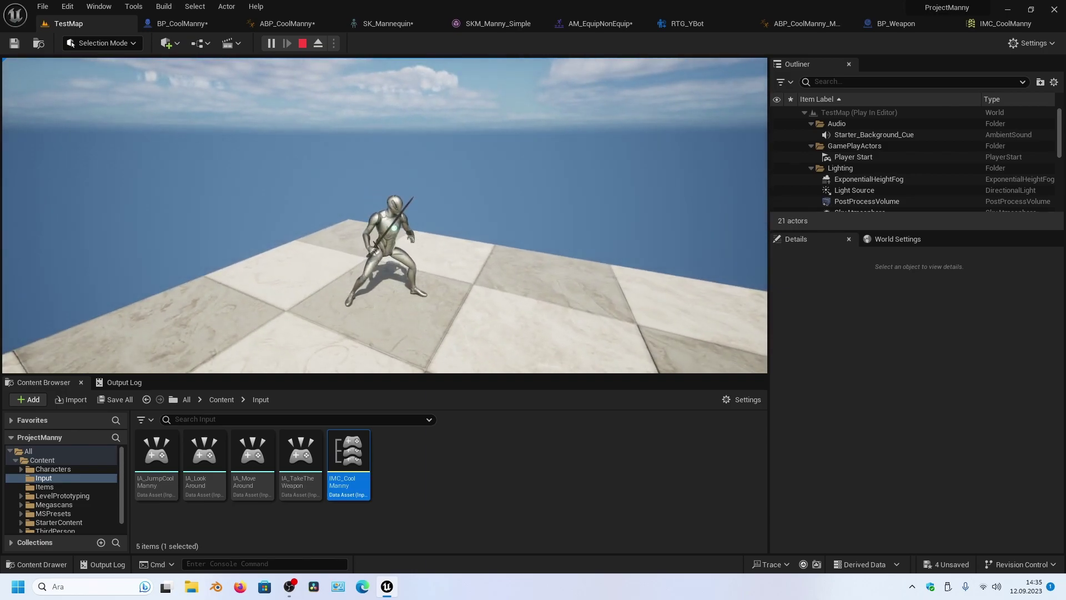
key(e)
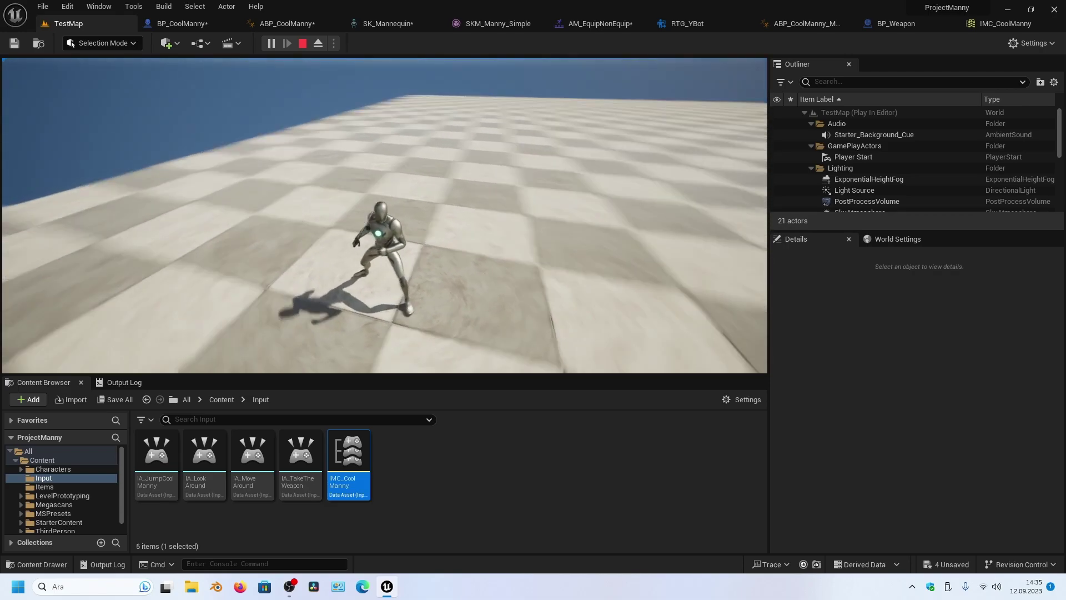
key(e)
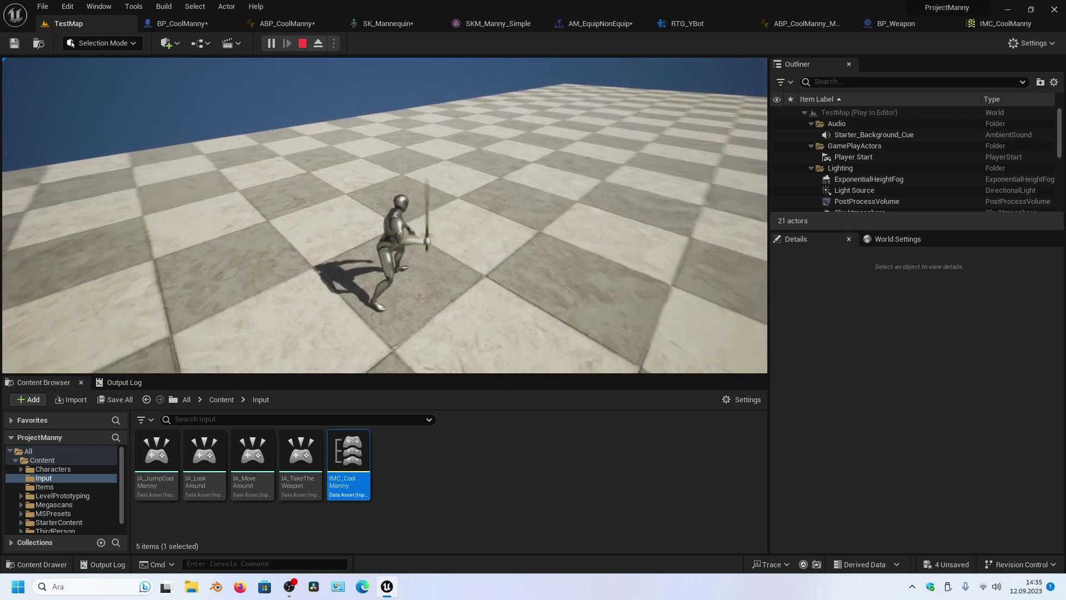
key(e)
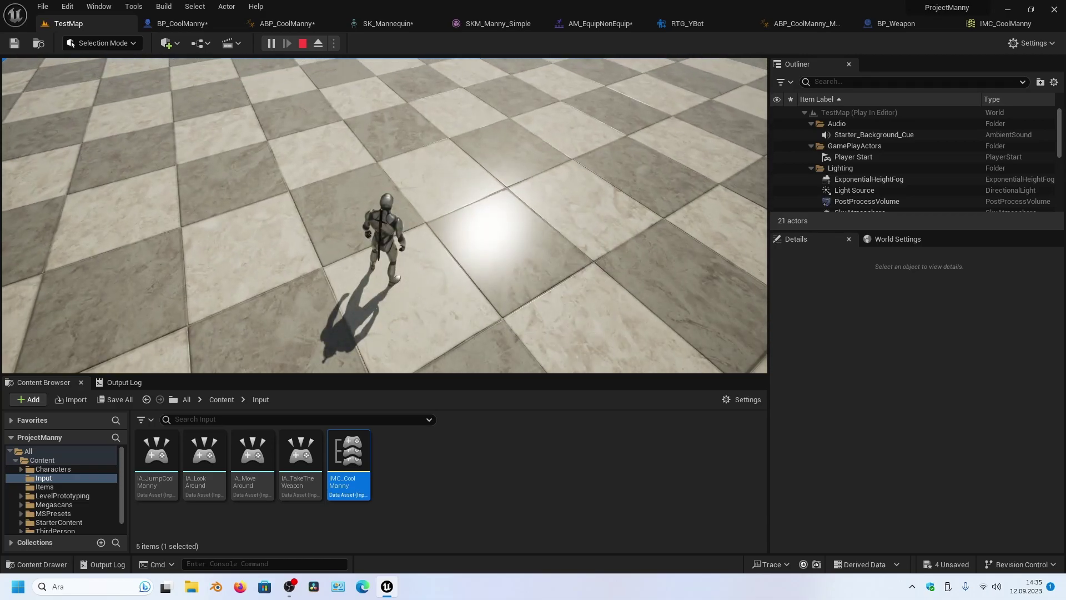
Sheathe the sword once more, end the play session and return to ABP_CoolManny
key(shift+F1)
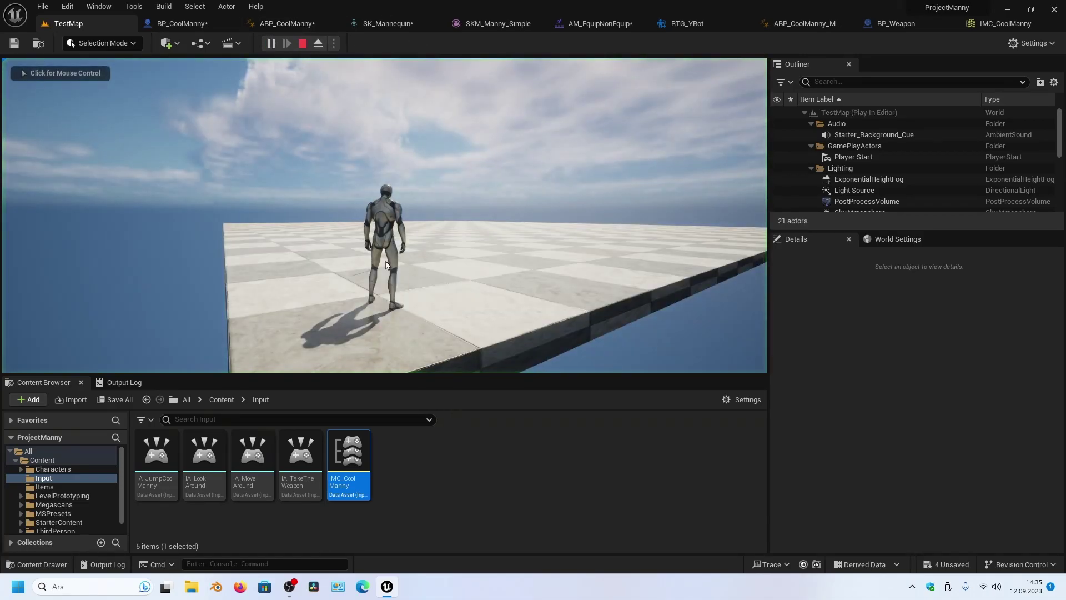
click(387, 265)
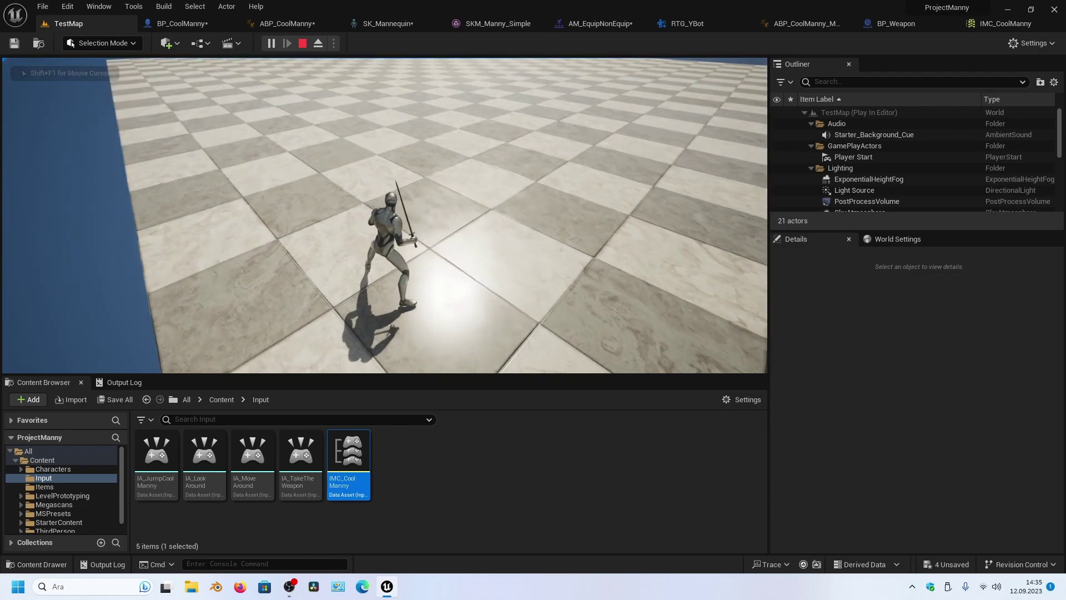
key(e)
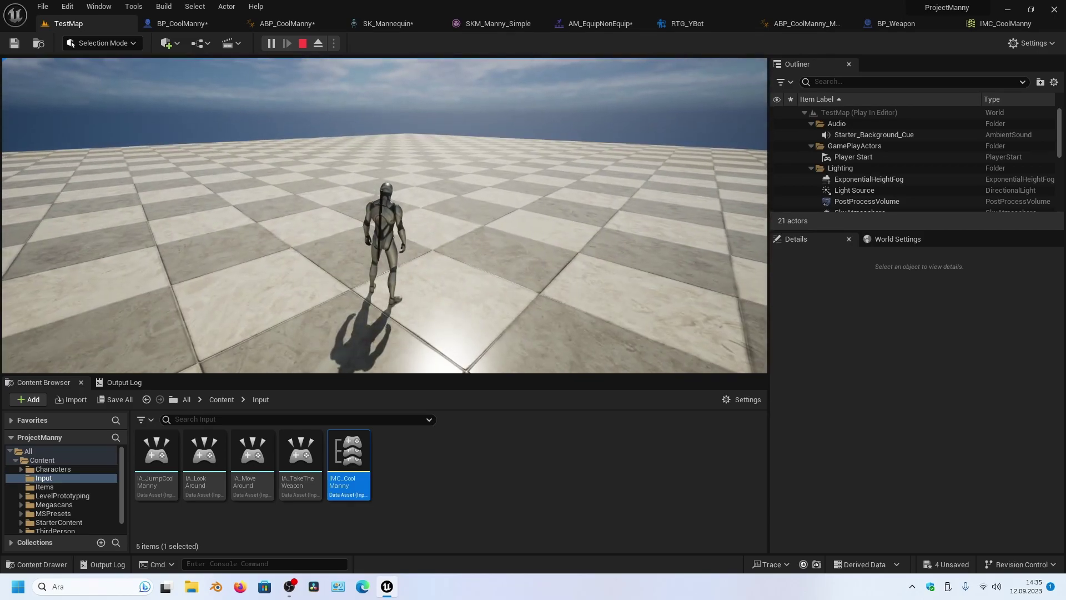
key(Escape)
click(295, 24)
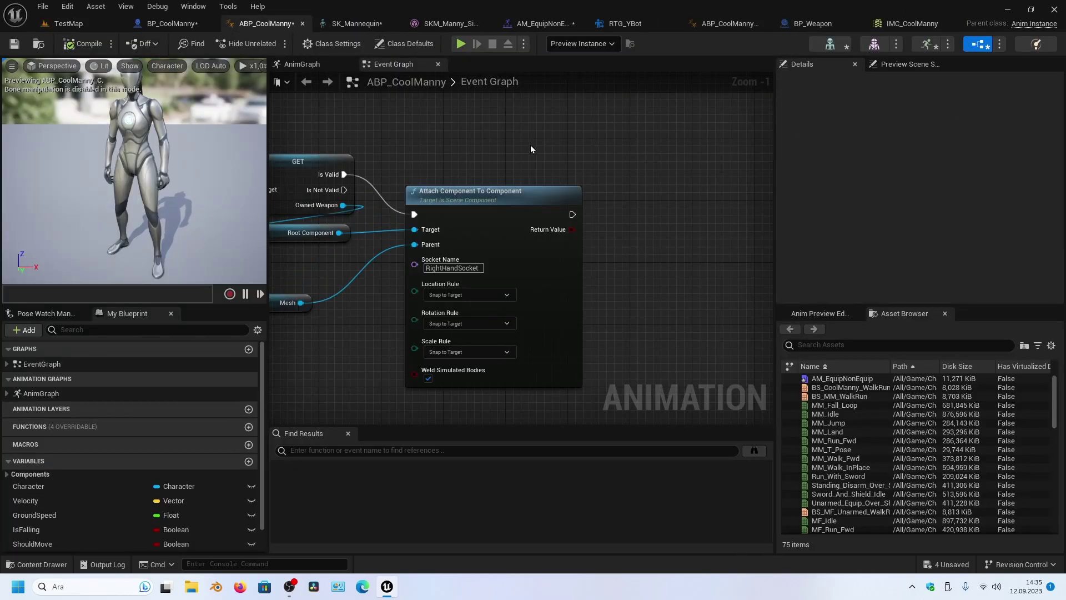
Open the WalkRun state graph and add an ECS Weapon Back Pose pin to Blend Poses
click(312, 66)
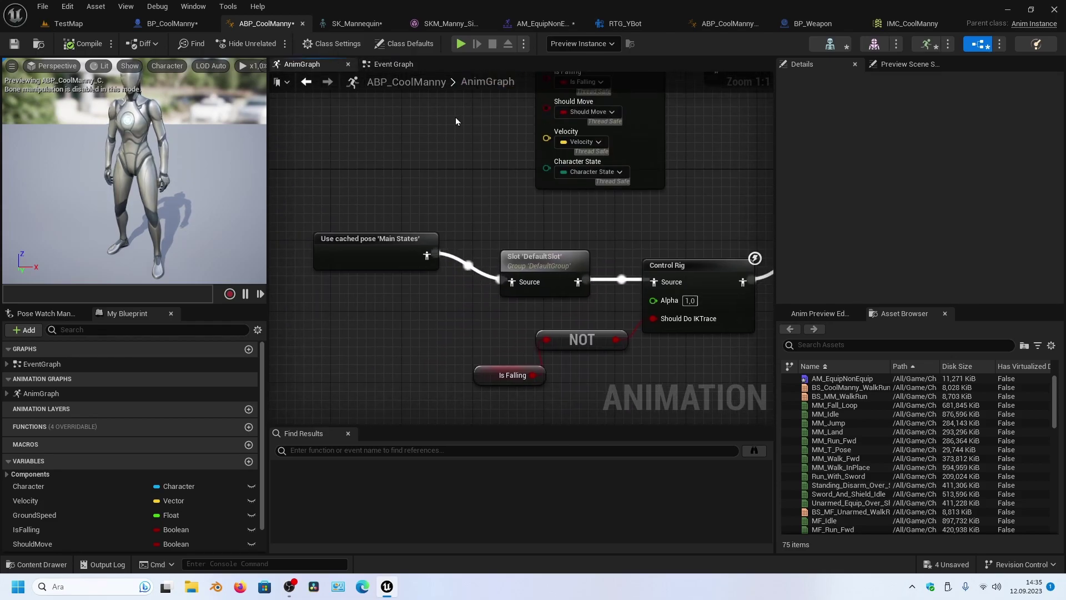
right_drag(441, 174, 430, 288)
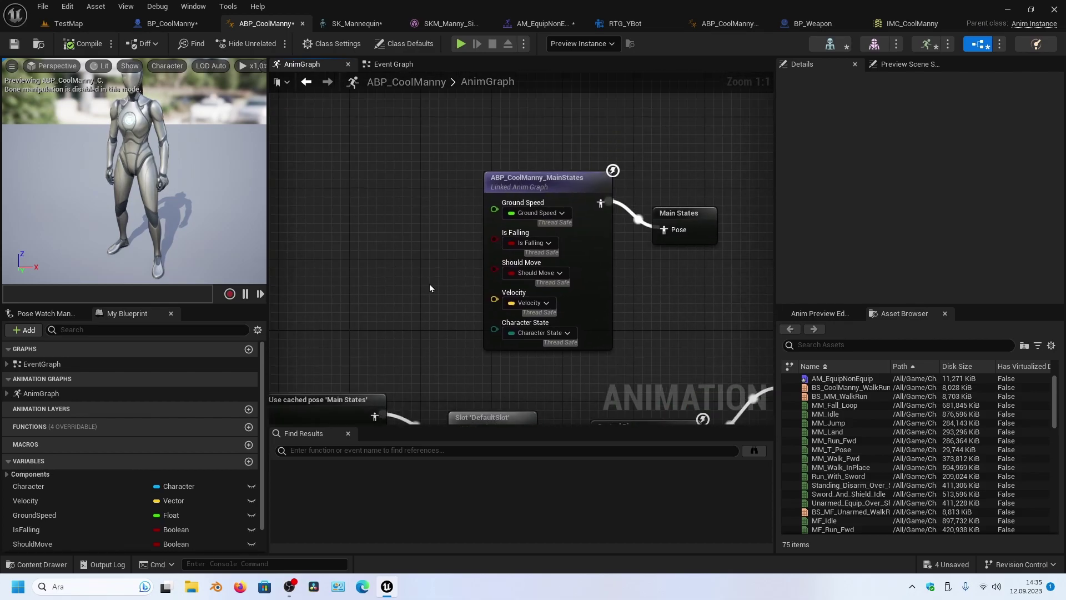
double_click(537, 178)
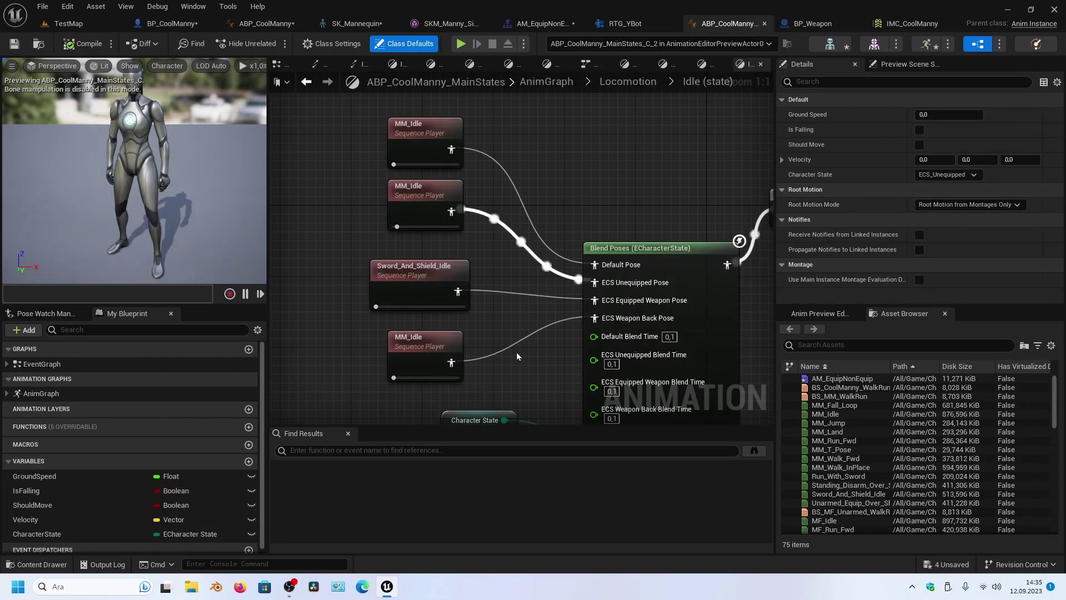
key(alt+Left)
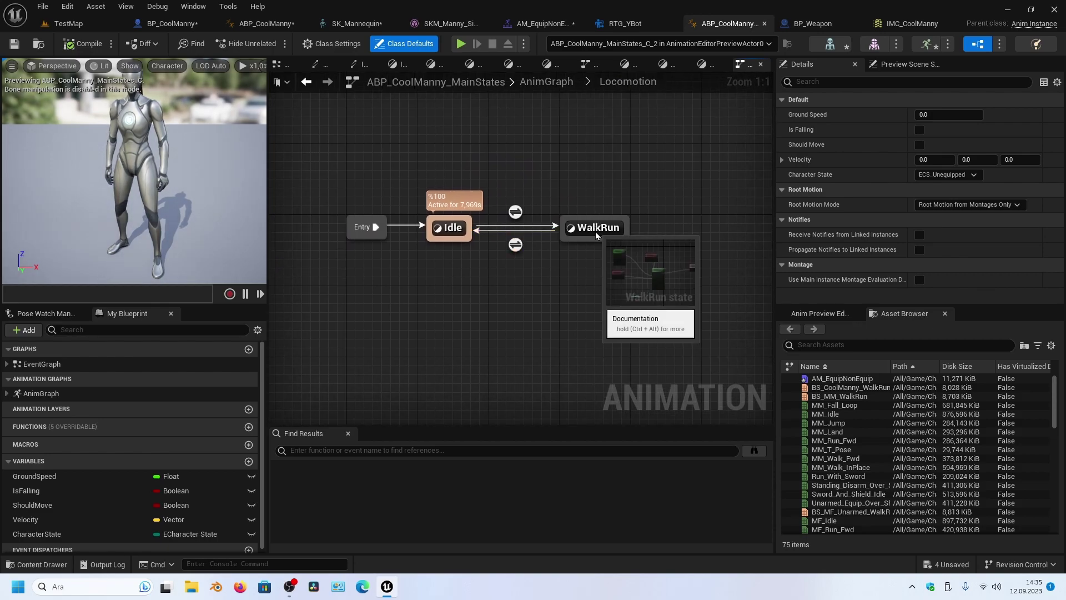
double_click(595, 229)
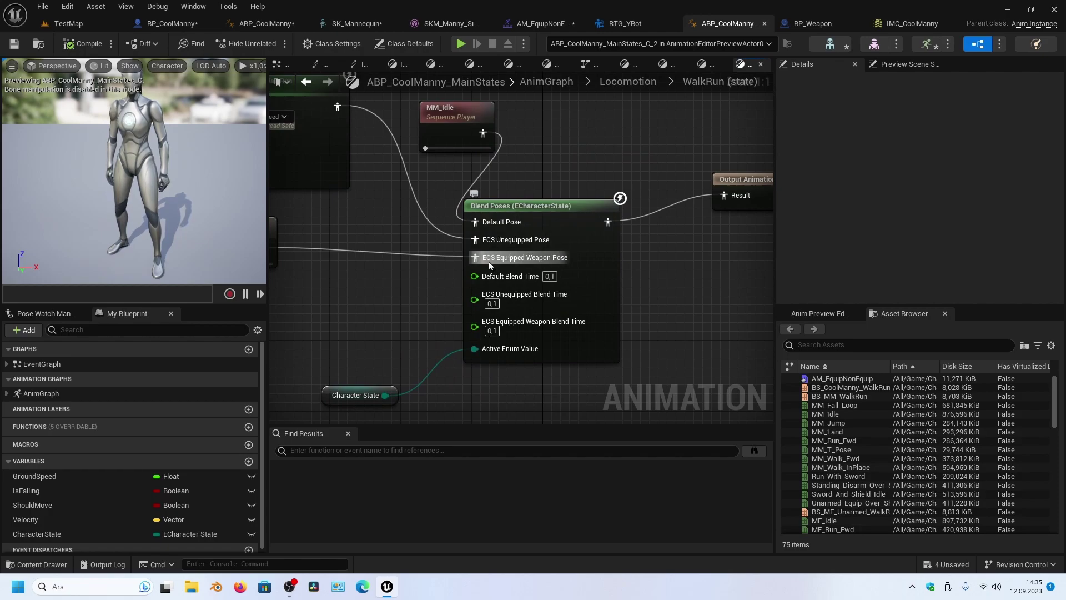
right_click(502, 260)
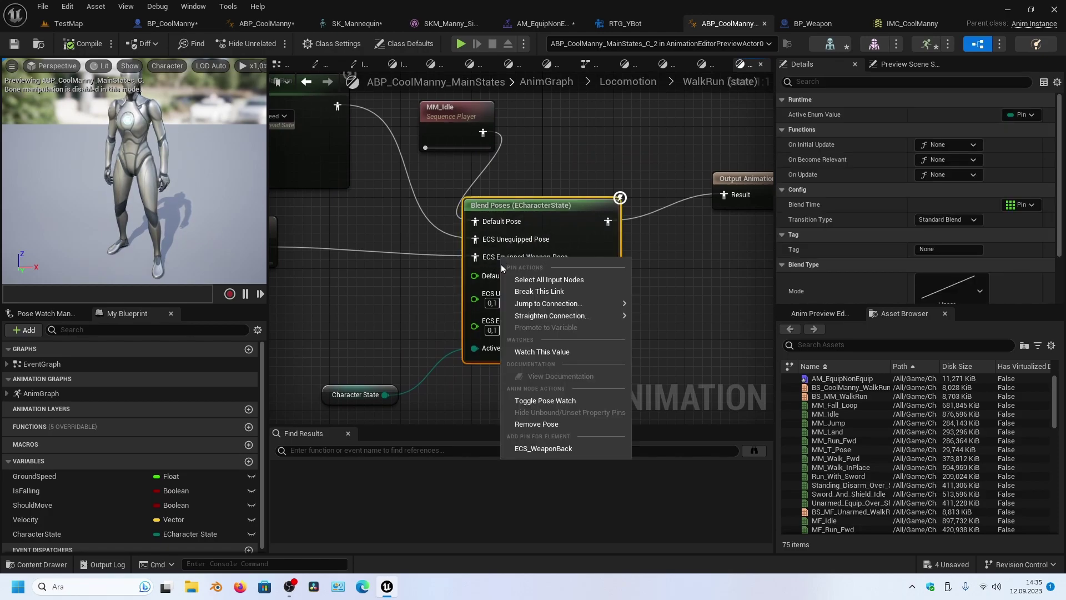
click(547, 449)
Duplicate the BS_CoolManny_WalkRun blendspace node and wire the copy into ECS Weapon Back Pose
right_drag(487, 283, 620, 339)
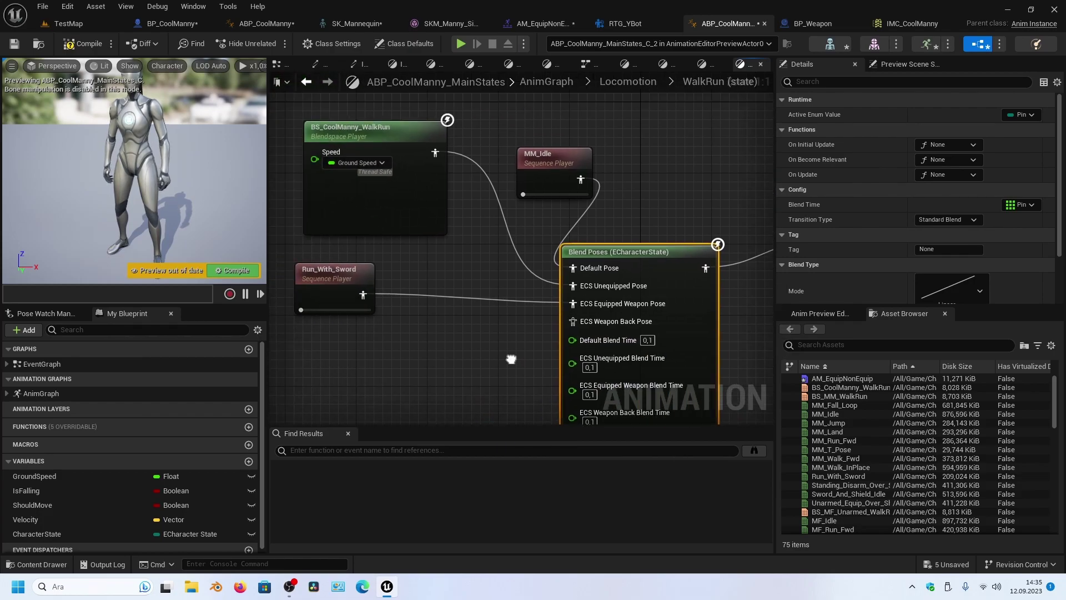
click(429, 138)
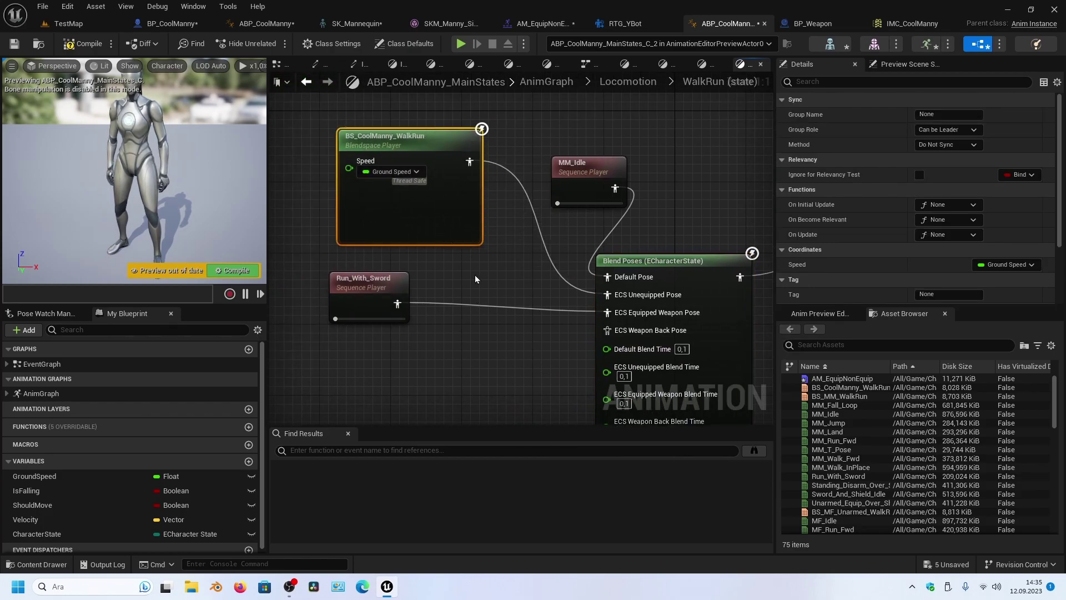
right_drag(475, 275, 506, 246)
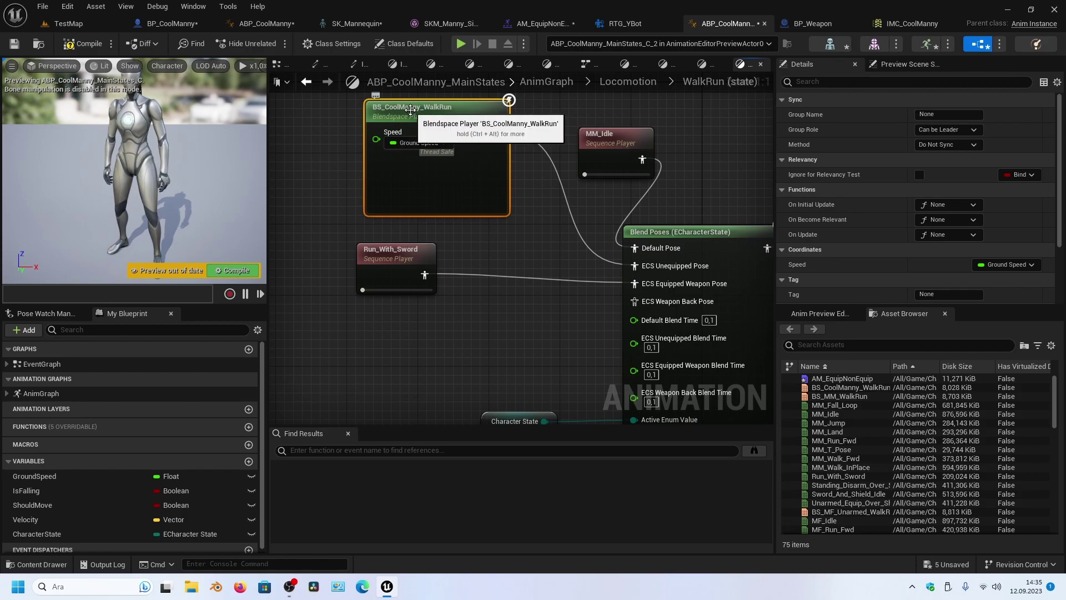
scroll(491, 188, down, 1)
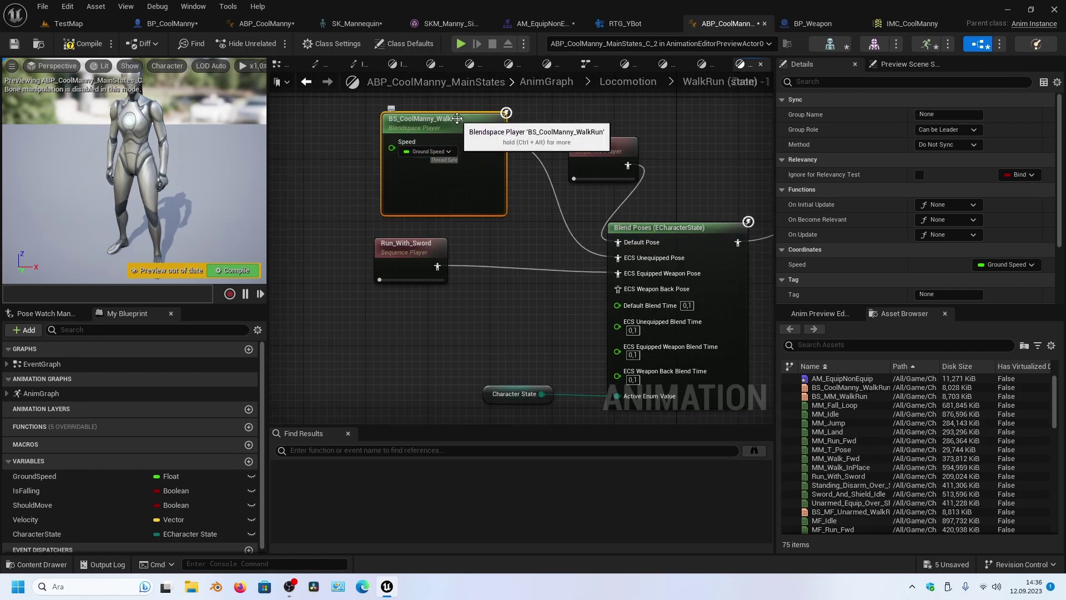
key(ctrl+c)
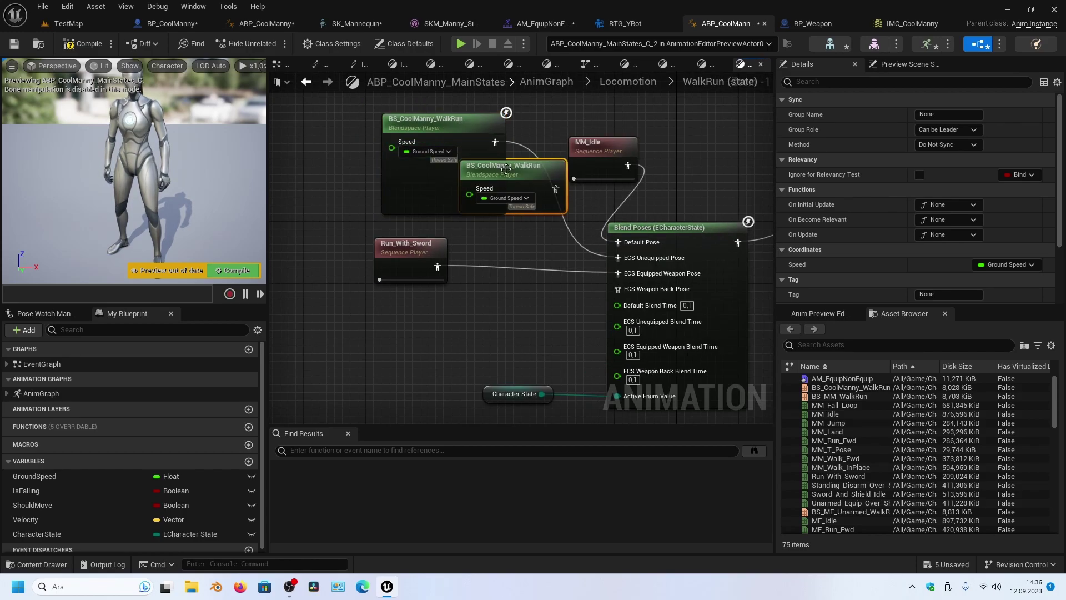
key(ctrl+v)
drag(470, 330, 577, 301)
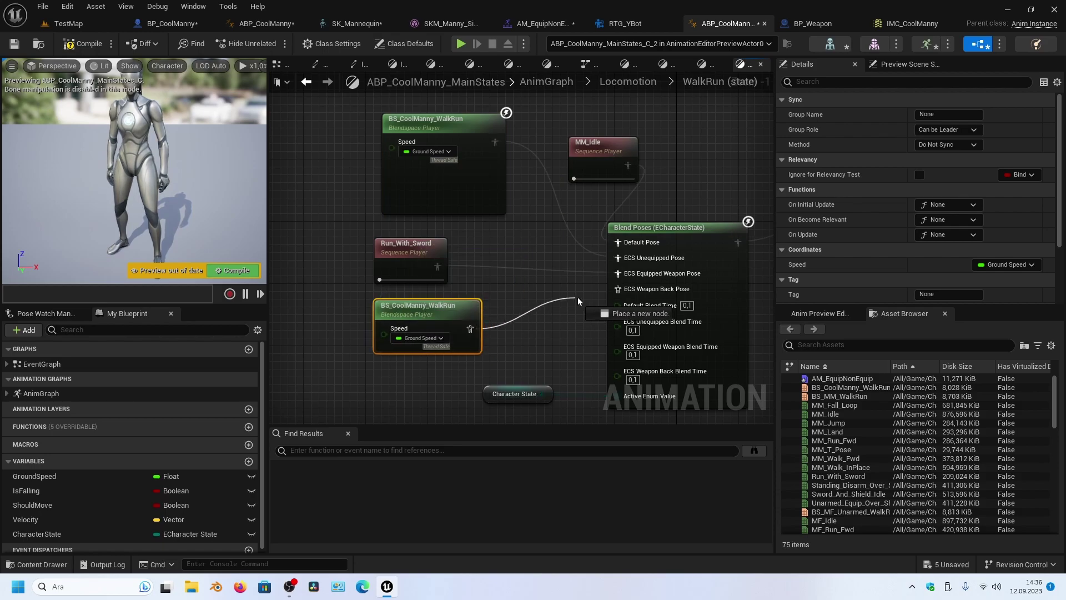
click(64, 26)
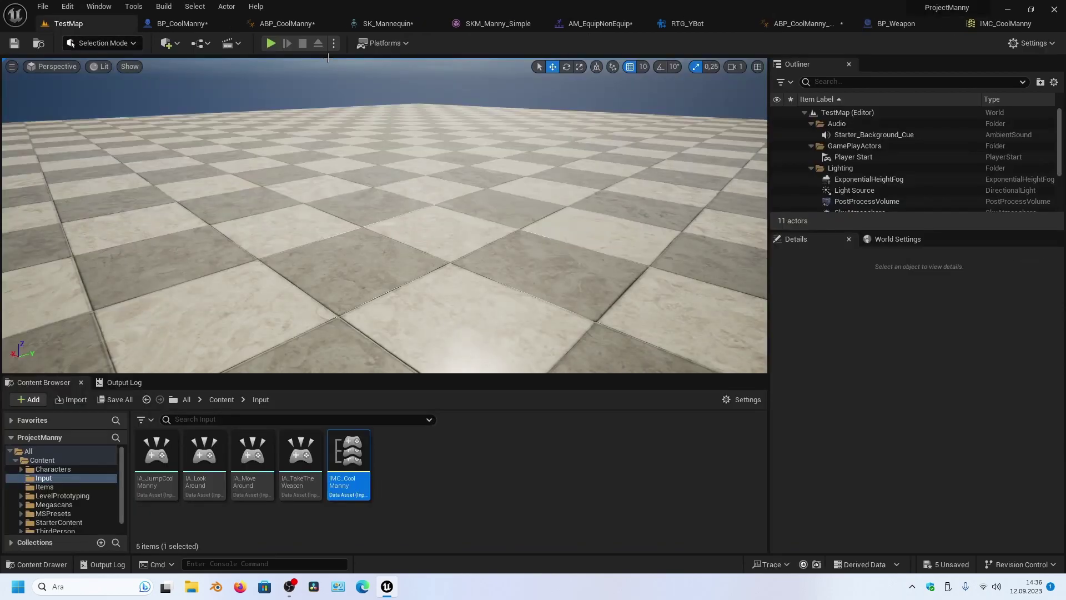
Save all, play-test drawing and stowing the sword, then select BP_CoolManny's SpringArm component
click(44, 7)
click(111, 148)
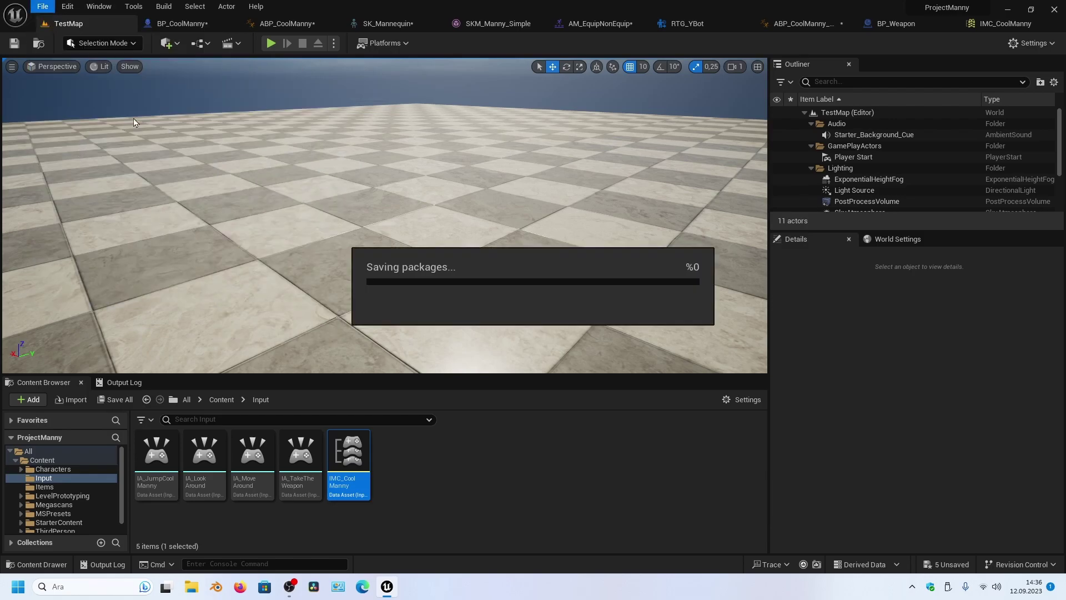
click(271, 43)
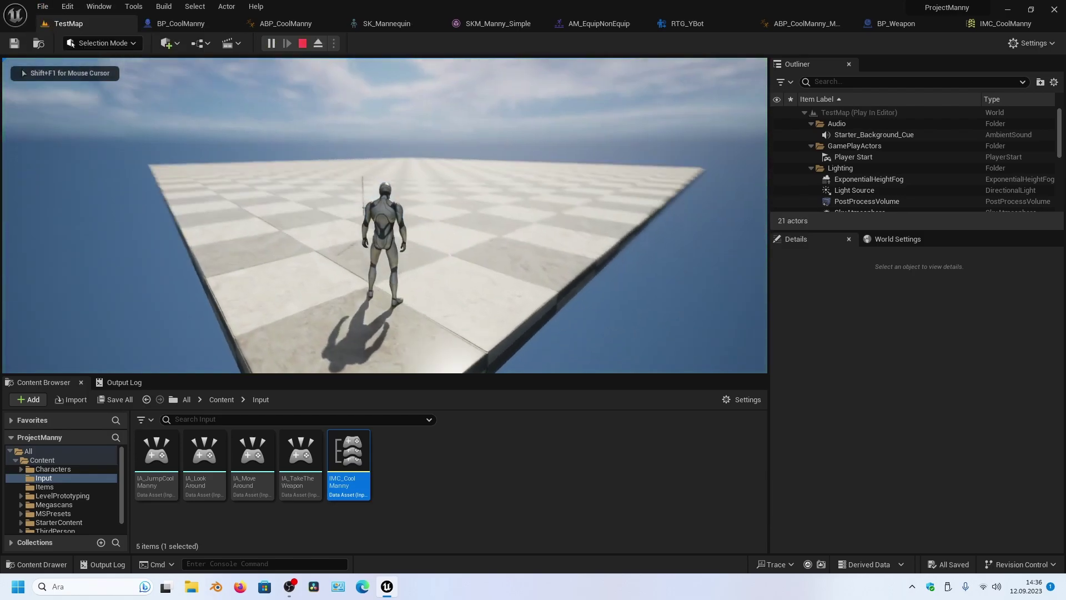
key(w)
key(e)
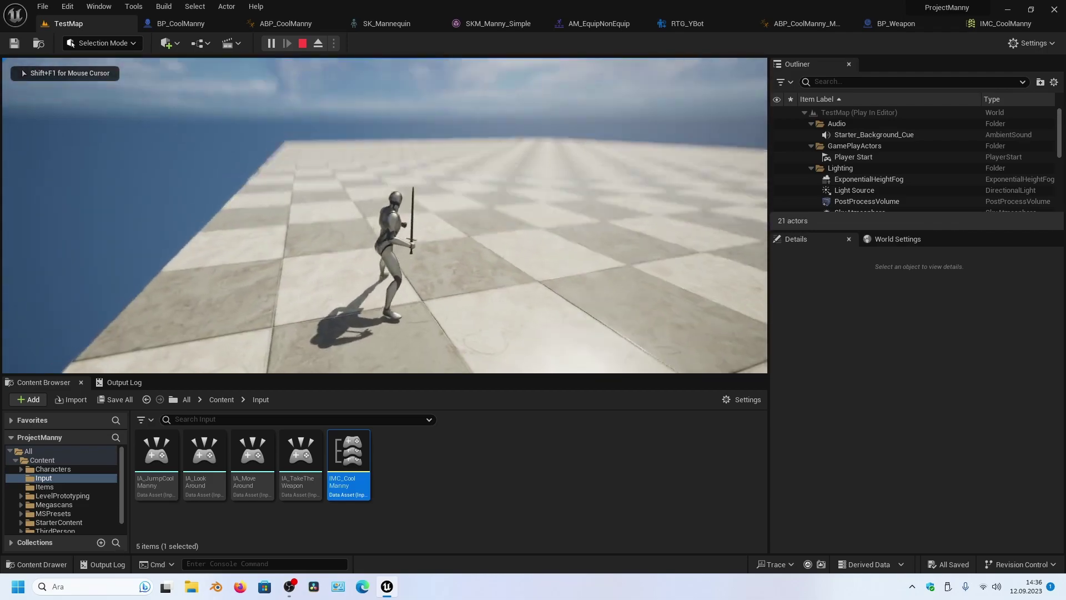
key(e)
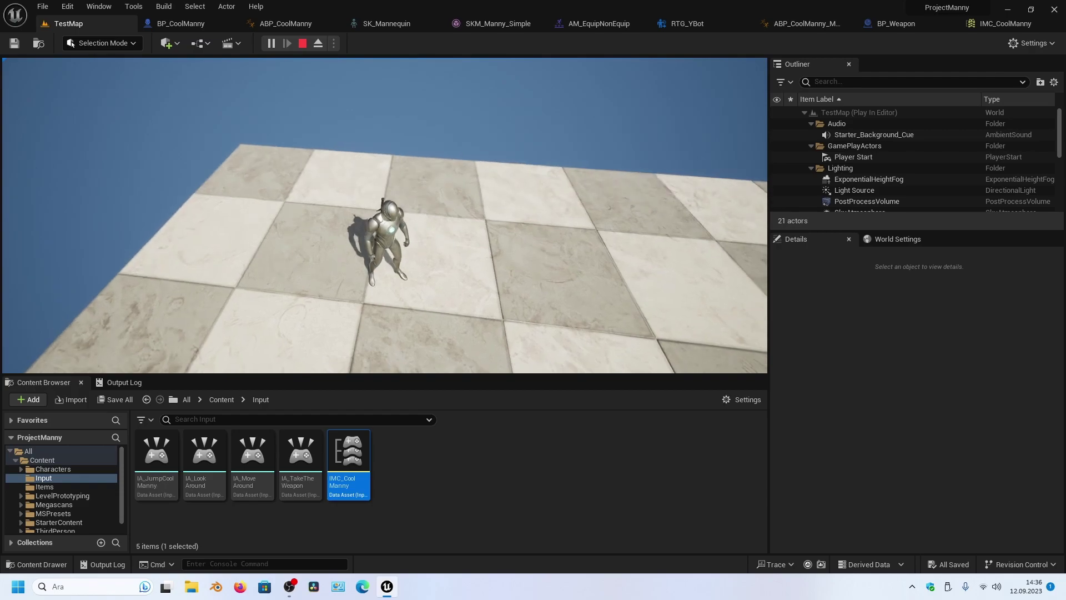
key(e)
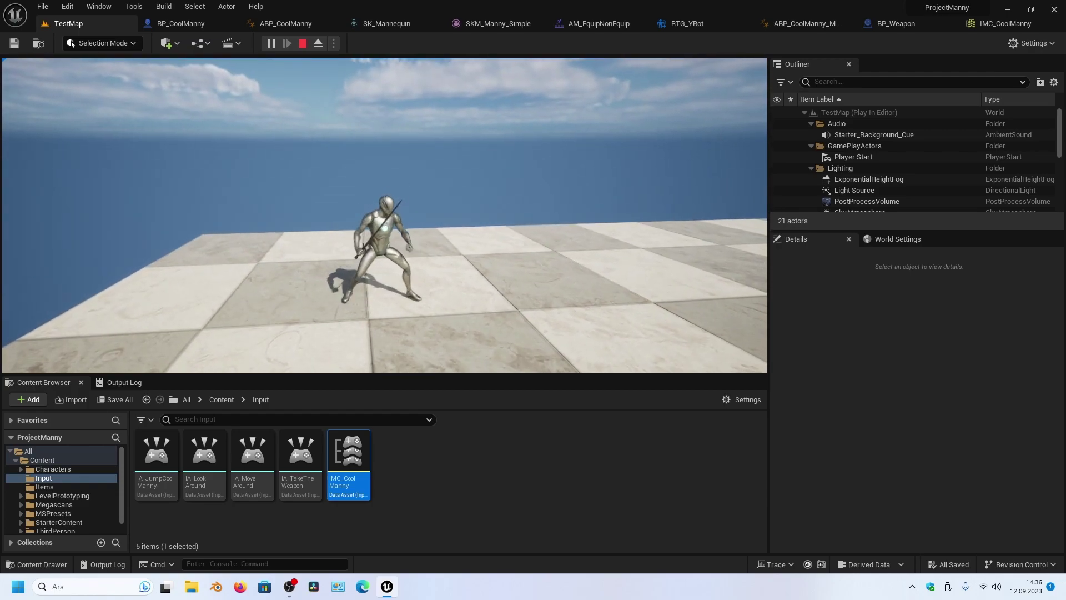
key(Escape)
click(163, 25)
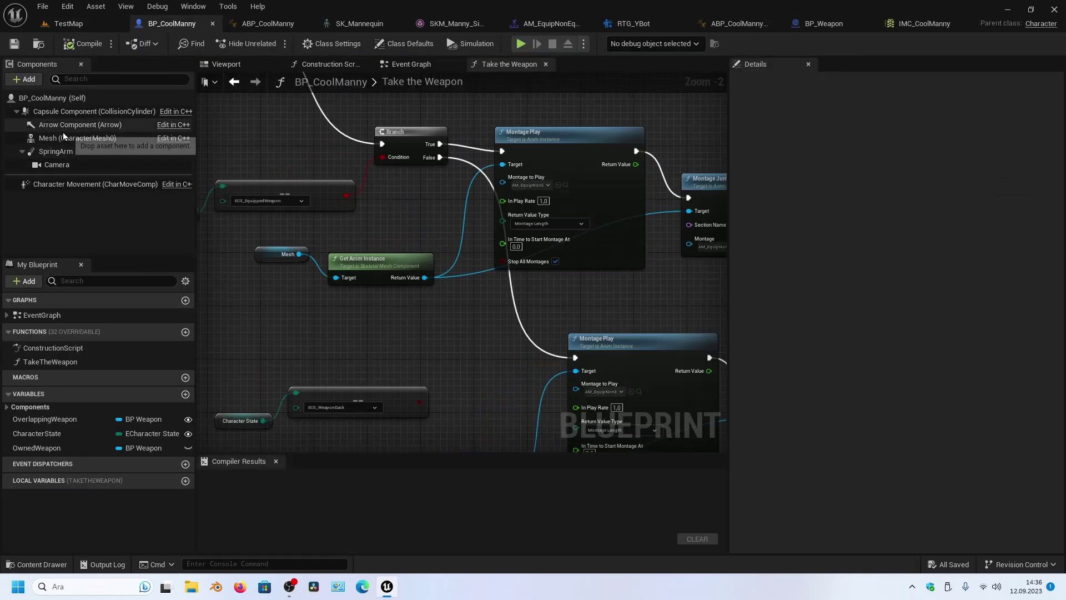
click(56, 151)
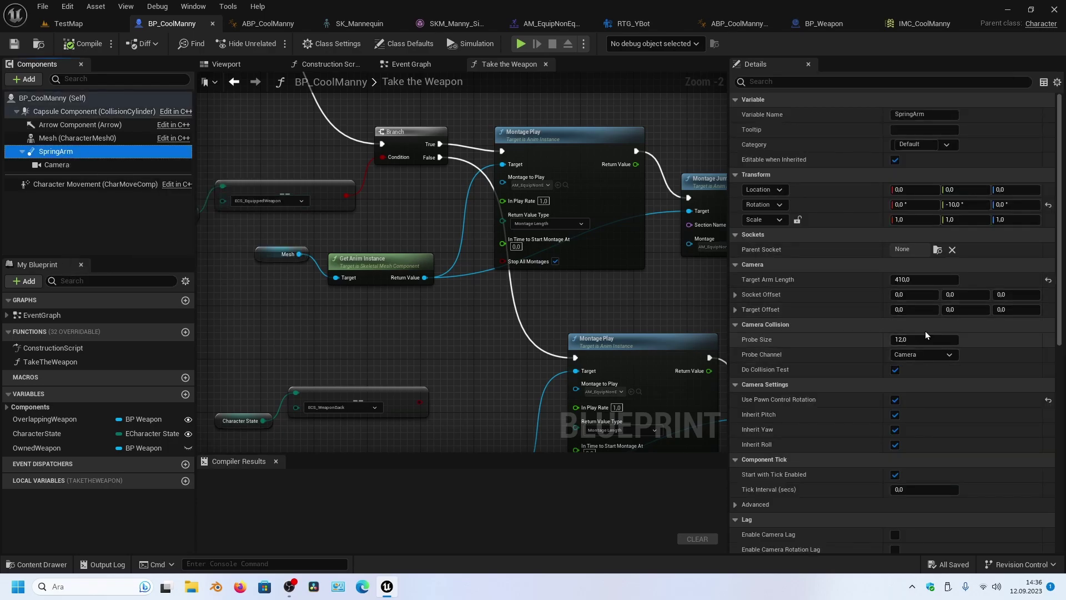
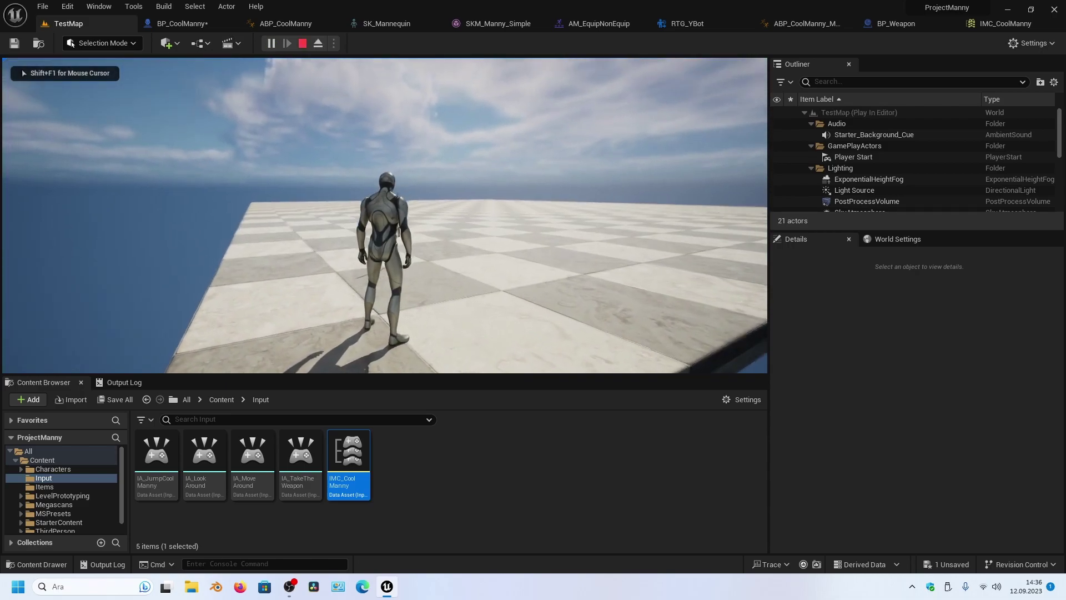
Run Manny forward, draw the sword, then stop the play session
key(w)
key(e)
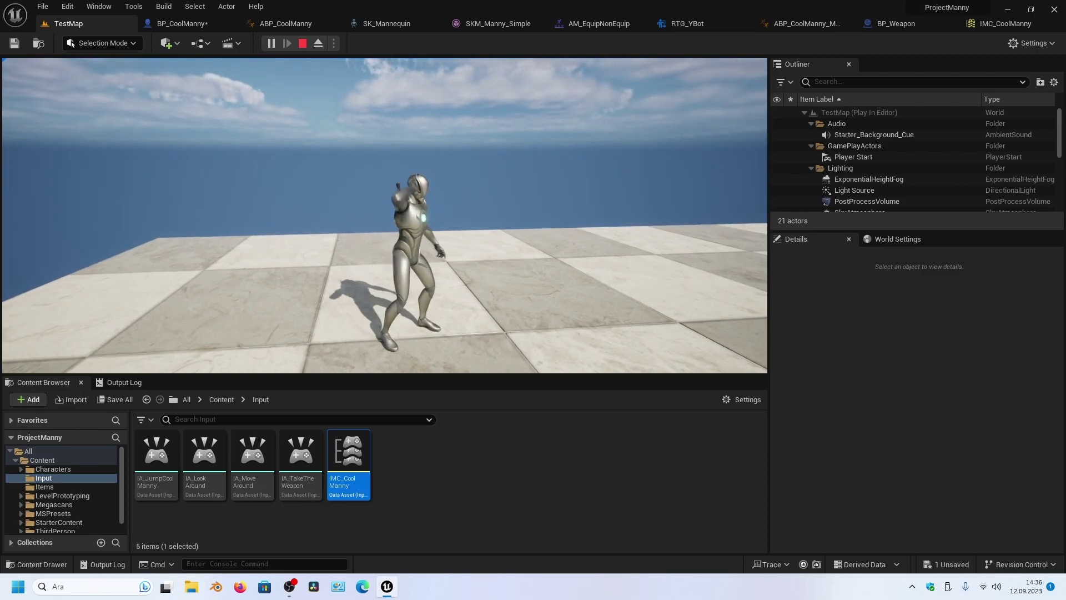
key(Escape)
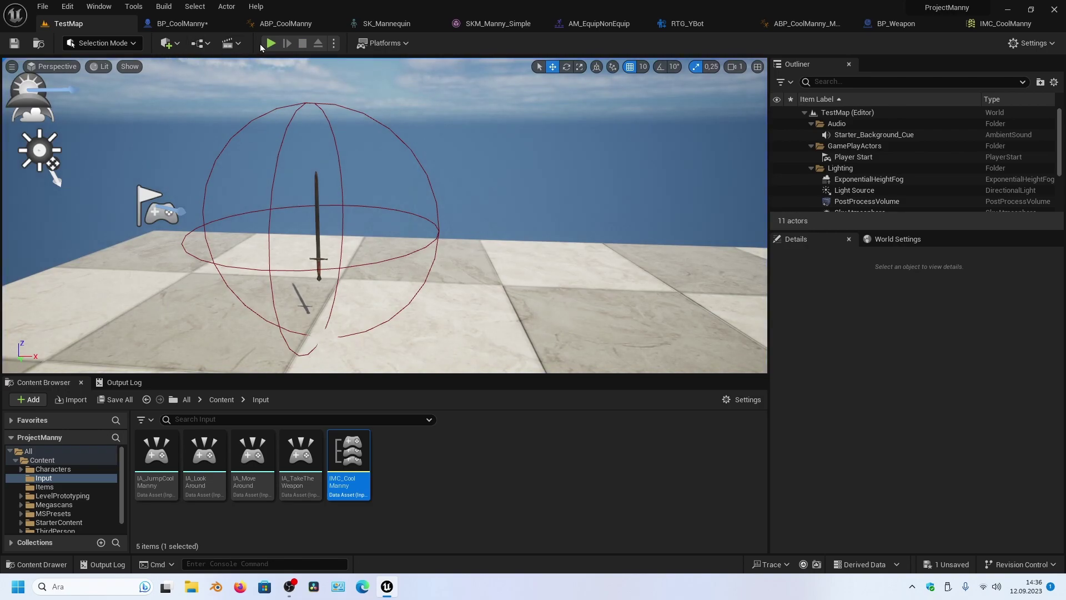
Start a new play session, run Manny forward into a sword-drawn combat stance, then free the mouse
click(271, 43)
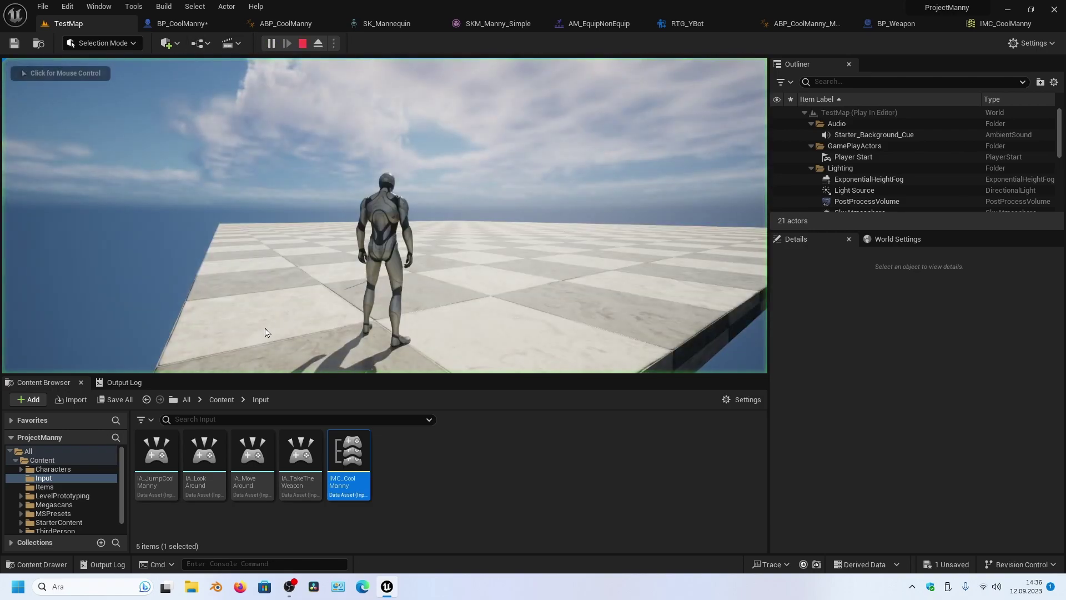
click(423, 290)
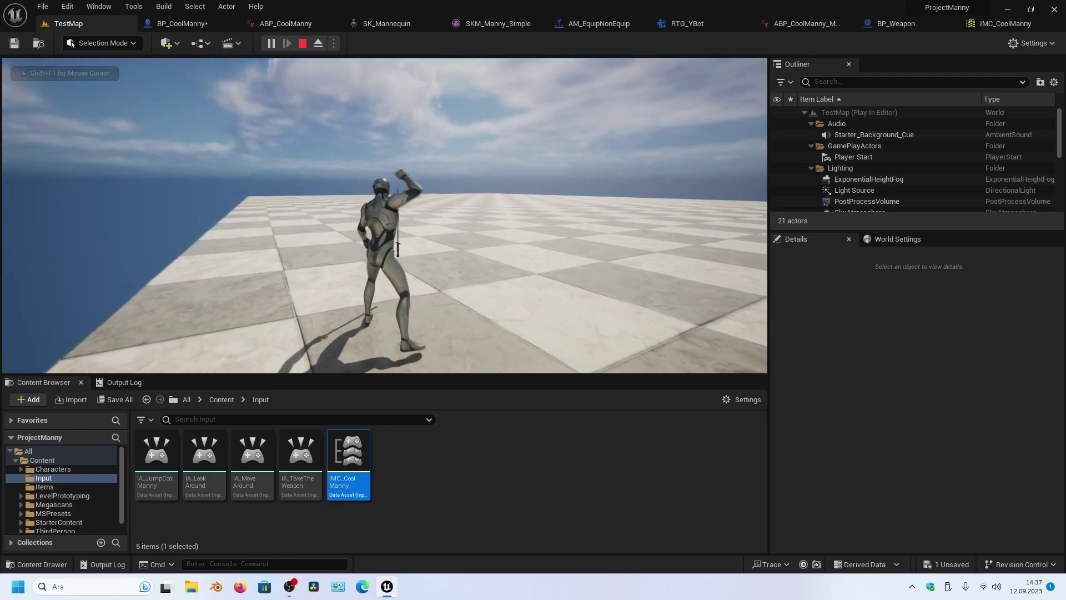
key(w)
key(e)
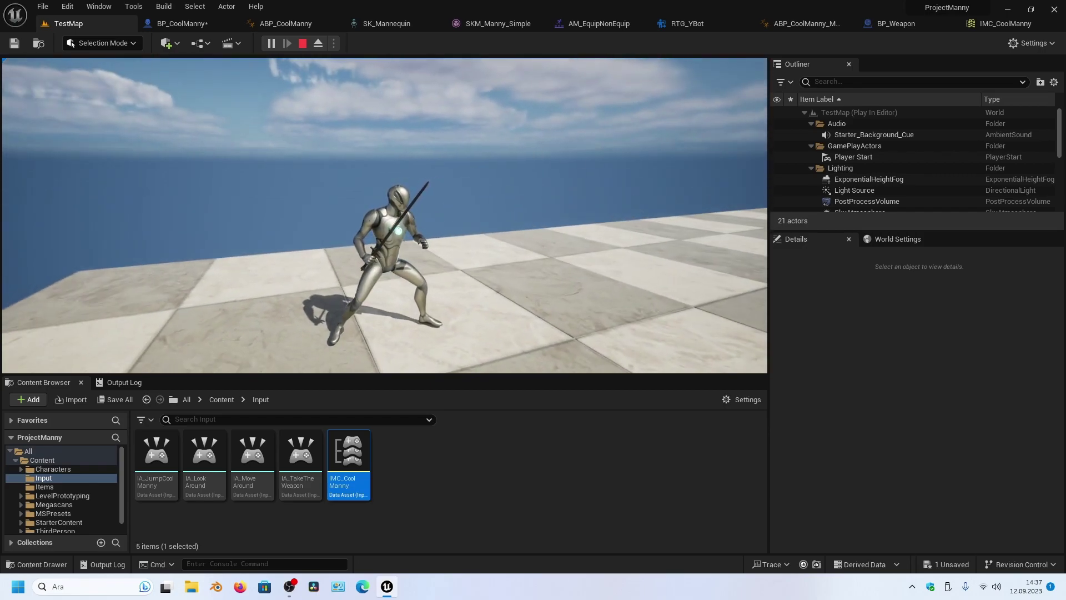
key(shift+F1)
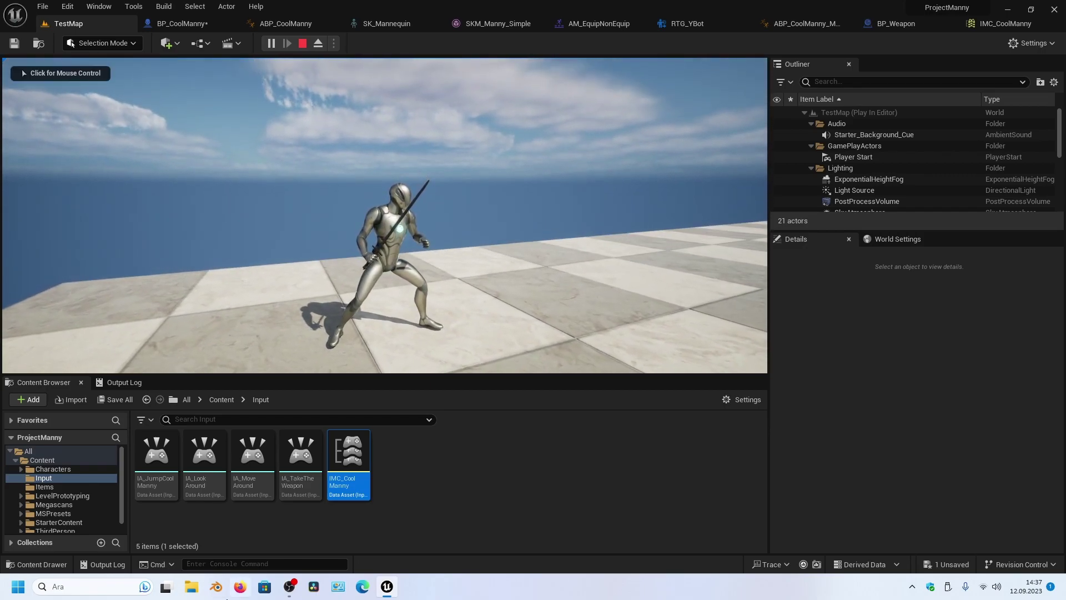
Run the slomo 0.1 console command, watch the sword animation in slow motion, then stop playing
click(212, 564)
text(slomo 0.1)
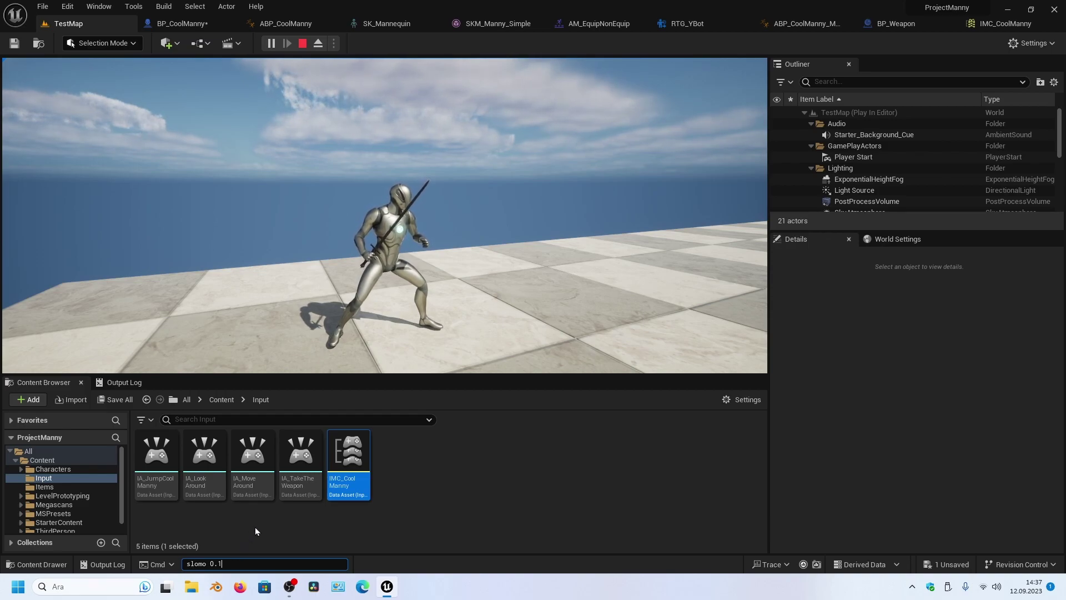
key(Return)
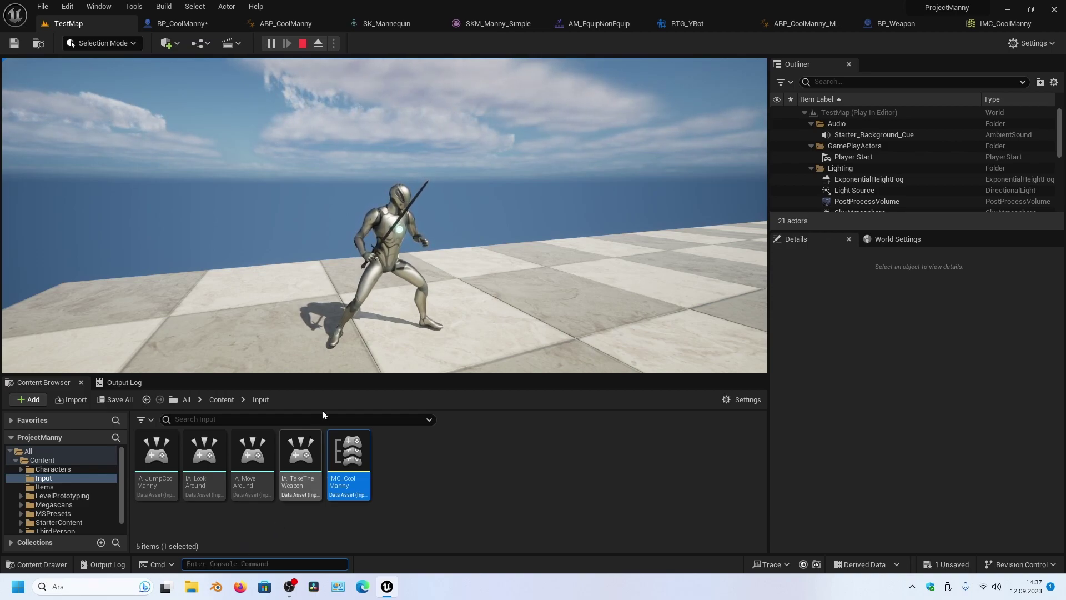
click(460, 279)
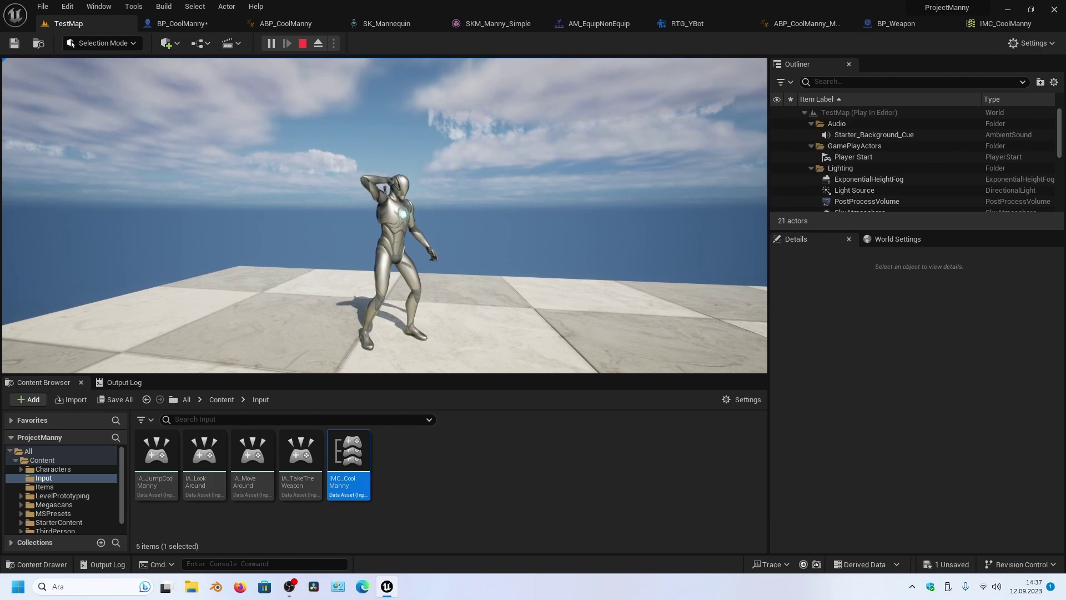
key(Escape)
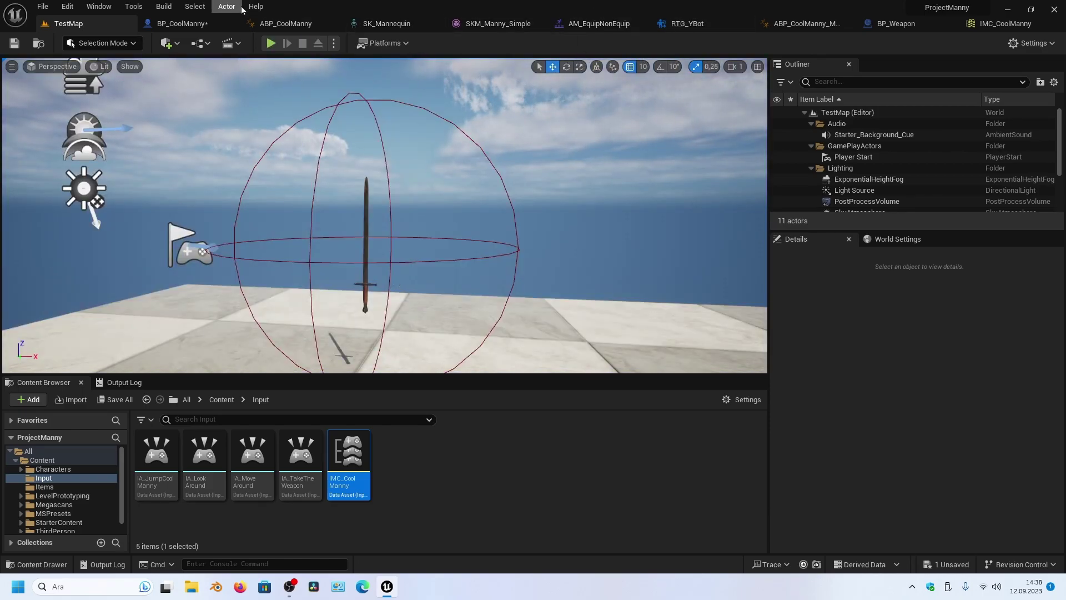
Open ABP_CoolManny's MainStates linked graph and browse its Locomotion state machine
click(275, 23)
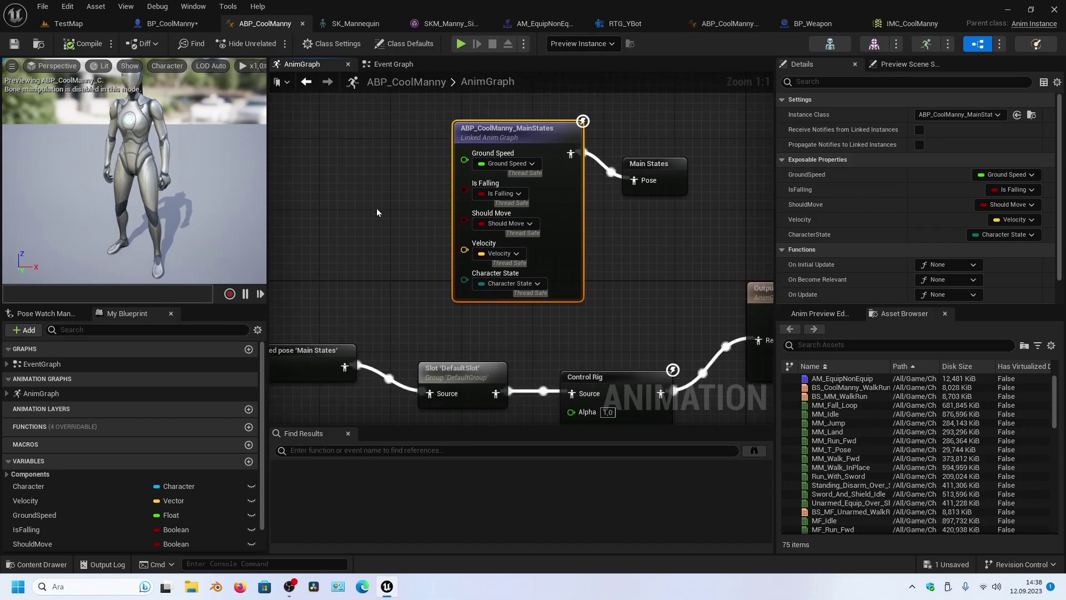
mouse_move(438, 363)
right_down()
mouse_move(419, 237)
mouse_move(453, 227)
mouse_move(439, 311)
right_up()
double_click(498, 116)
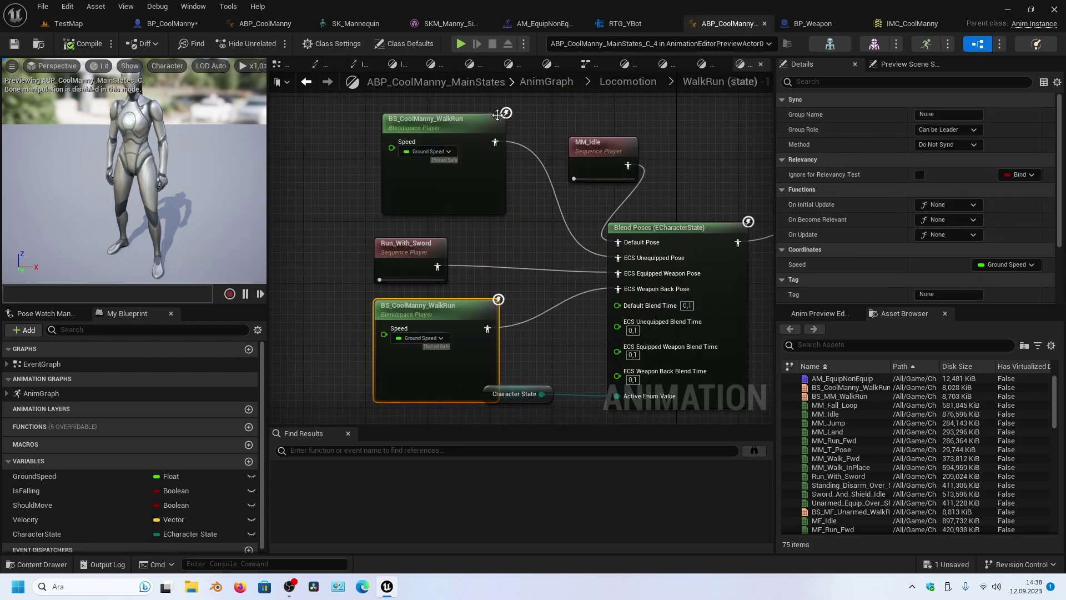
click(627, 81)
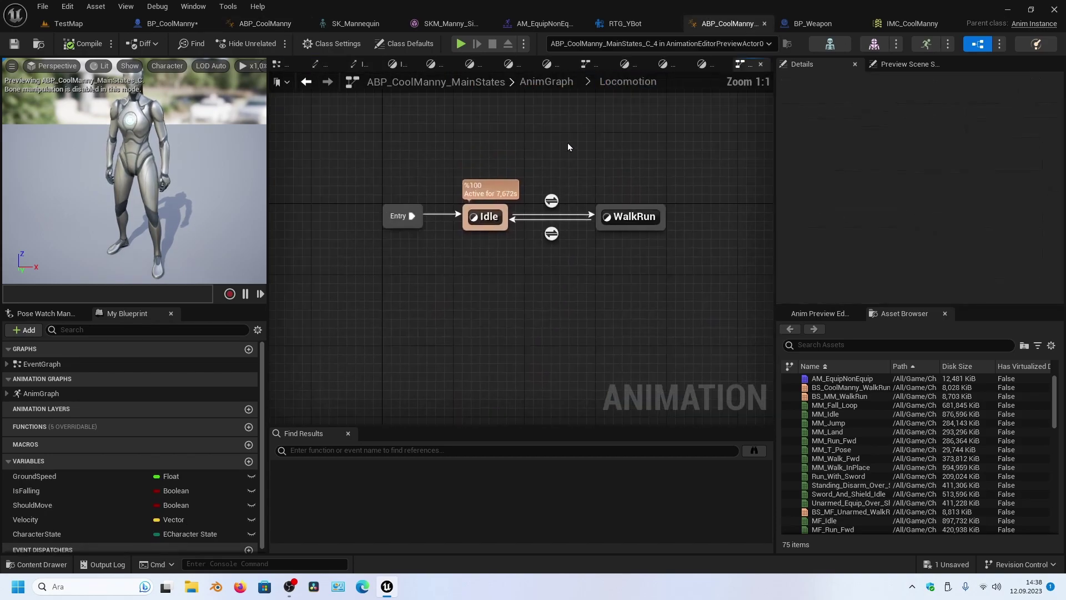
click(539, 84)
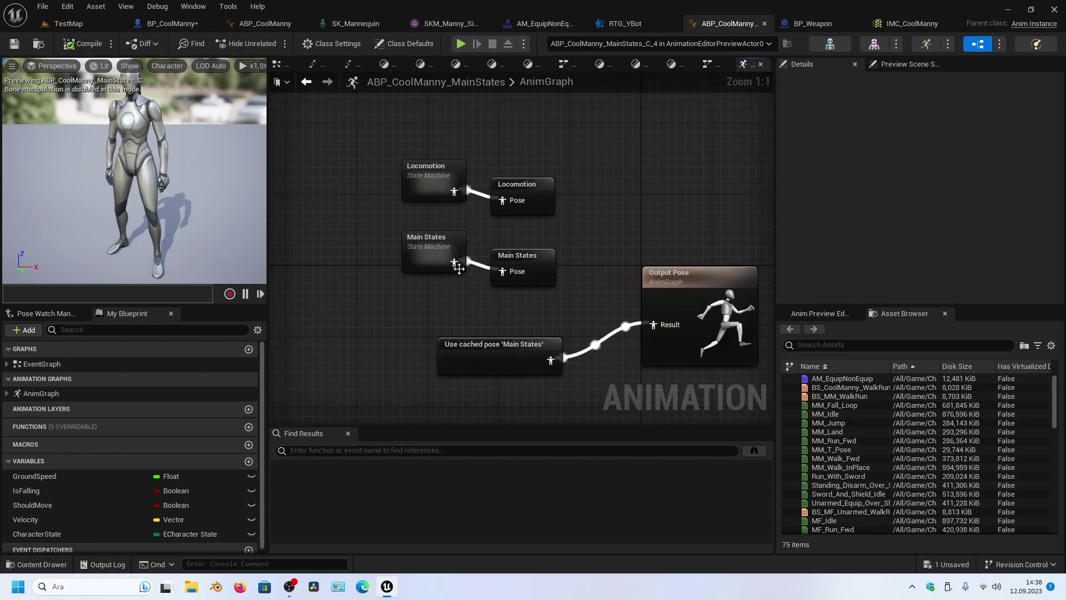
double_click(418, 177)
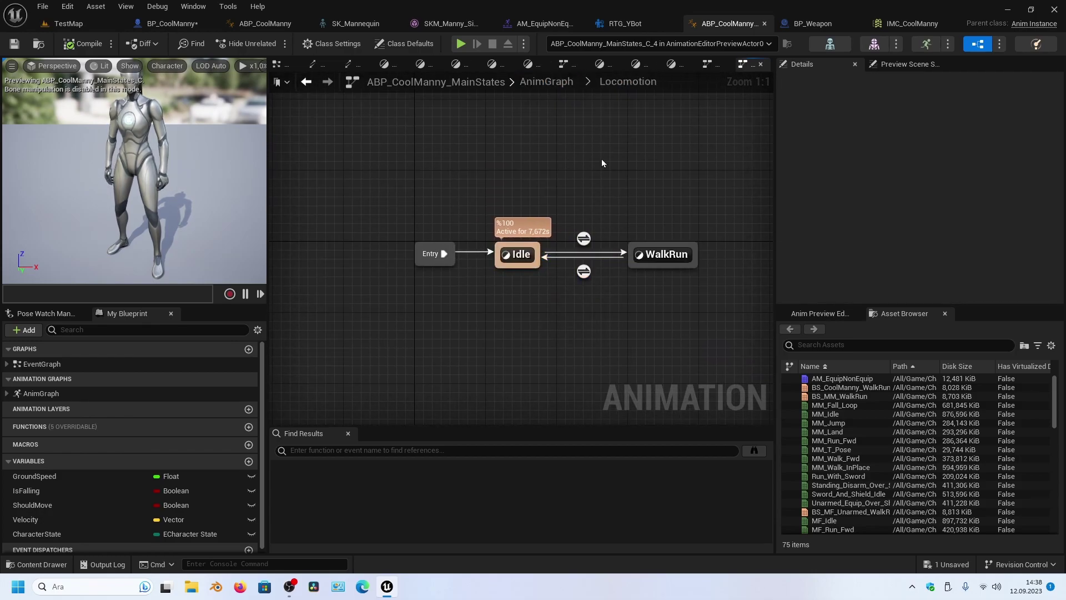
click(572, 84)
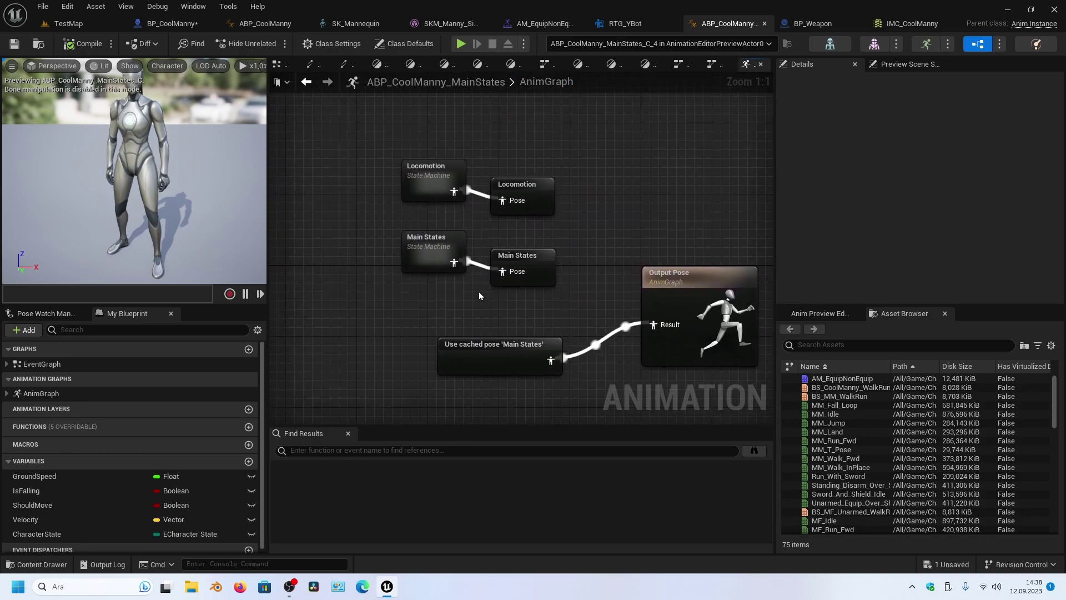
Open the Main States state machine and frame its Jump, Fall Loop, Locomotion and Land states
double_click(435, 248)
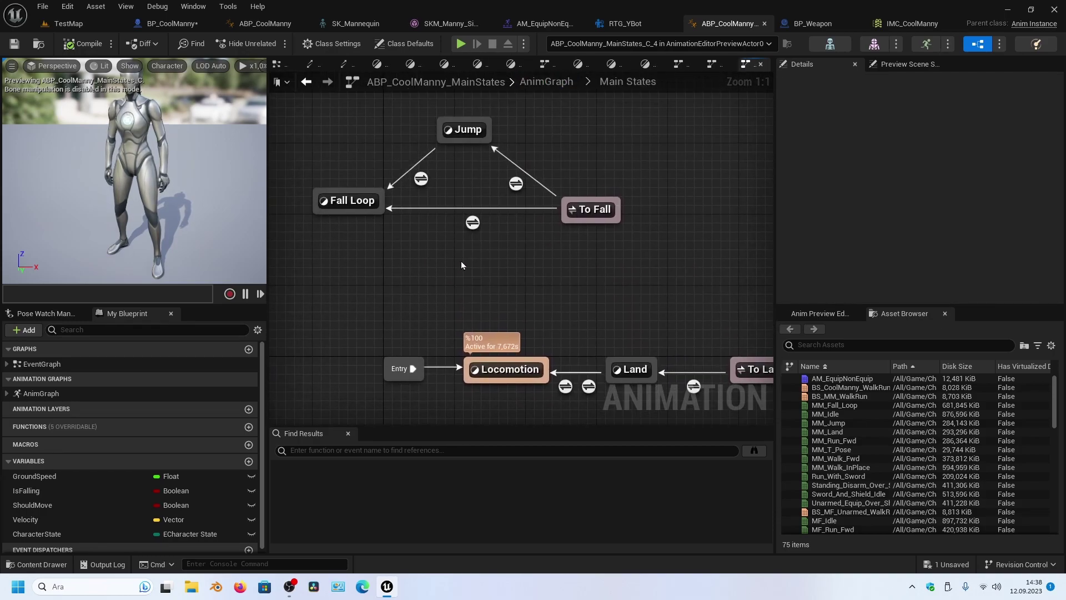
right_drag(461, 261, 421, 276)
right_drag(371, 240, 404, 181)
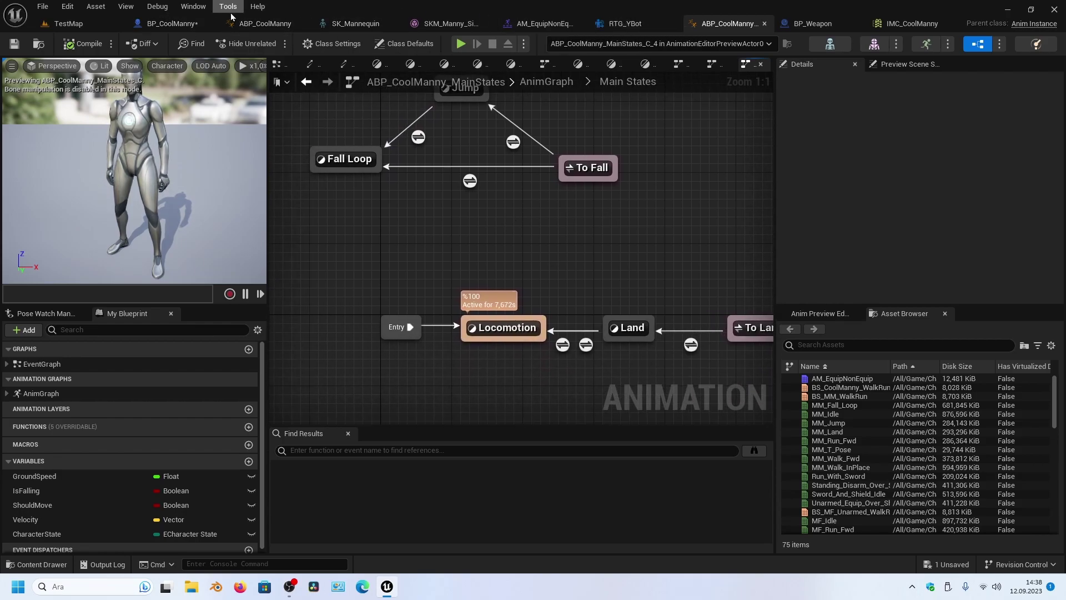
click(158, 29)
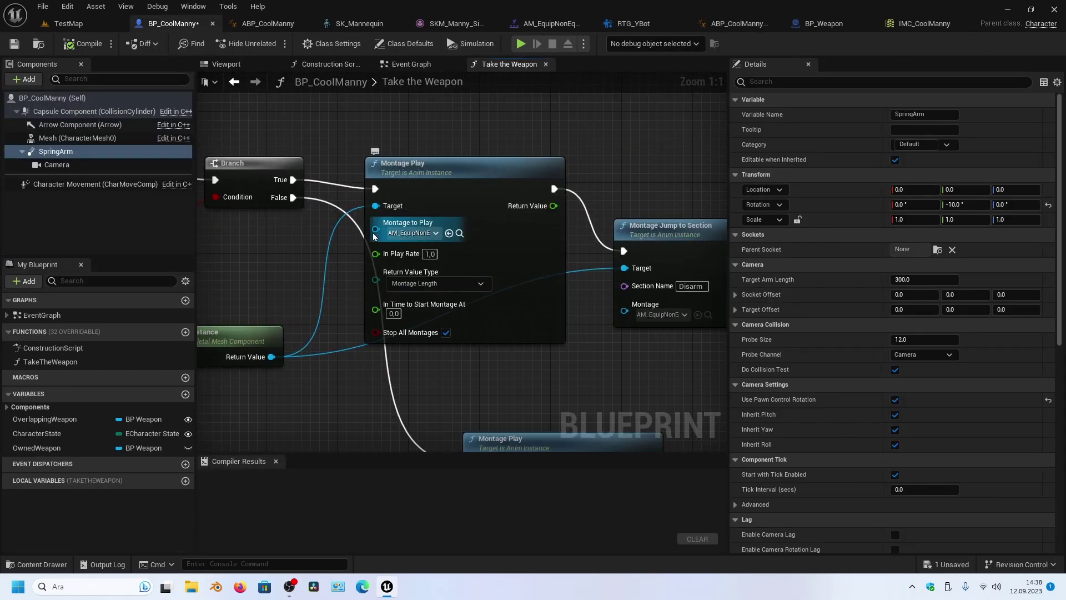
Frame the Take the Weapon graph's Montage Play and Jump to Section nodes and select the first Montage Play
scroll(350, 309, down, 1)
right_drag(457, 371, 388, 311)
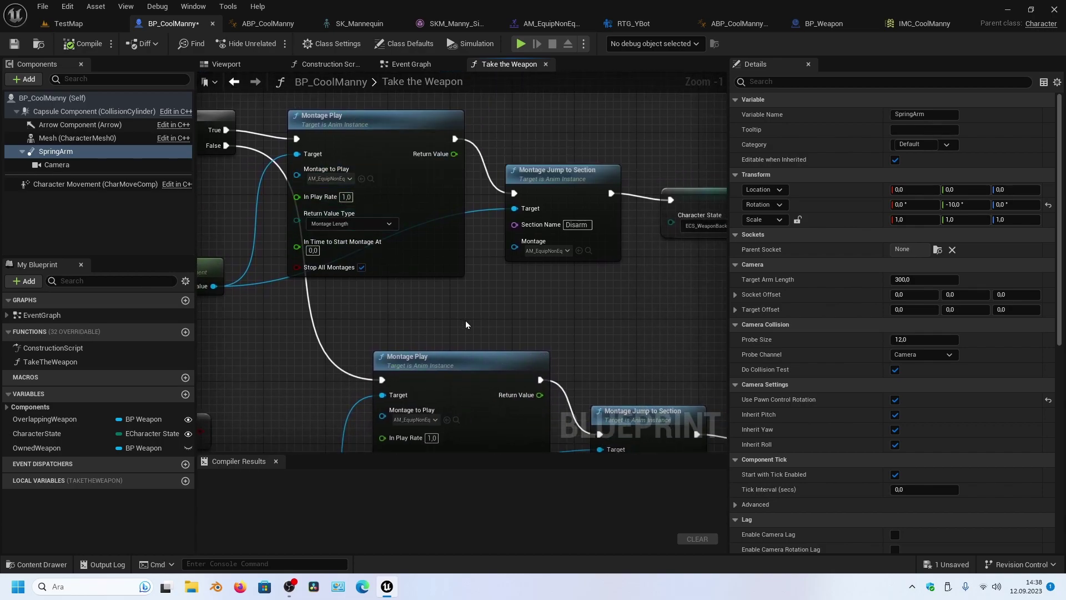
right_drag(466, 326, 458, 318)
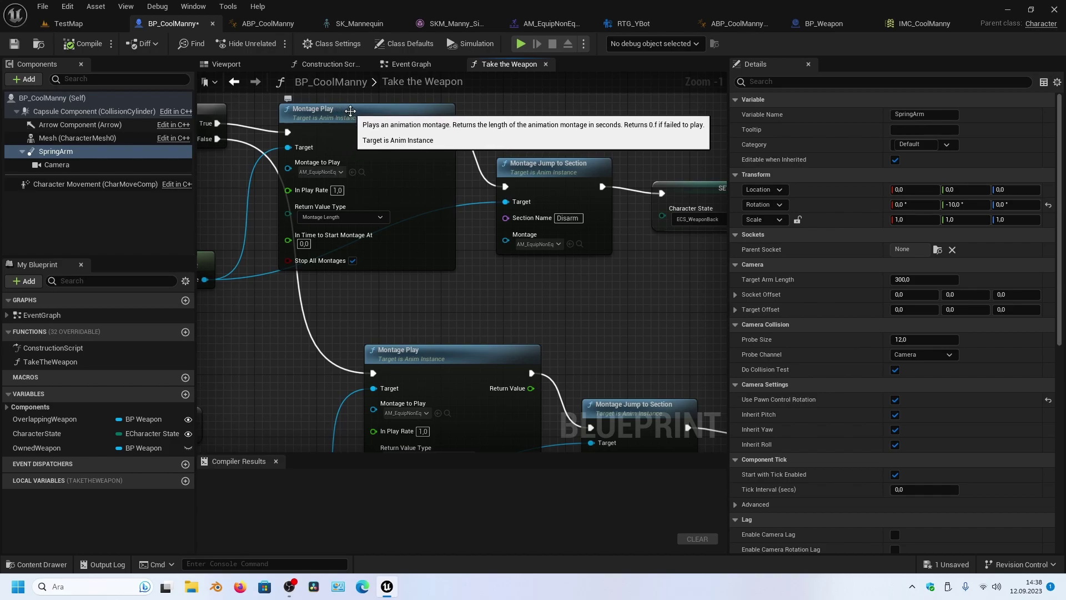
click(347, 117)
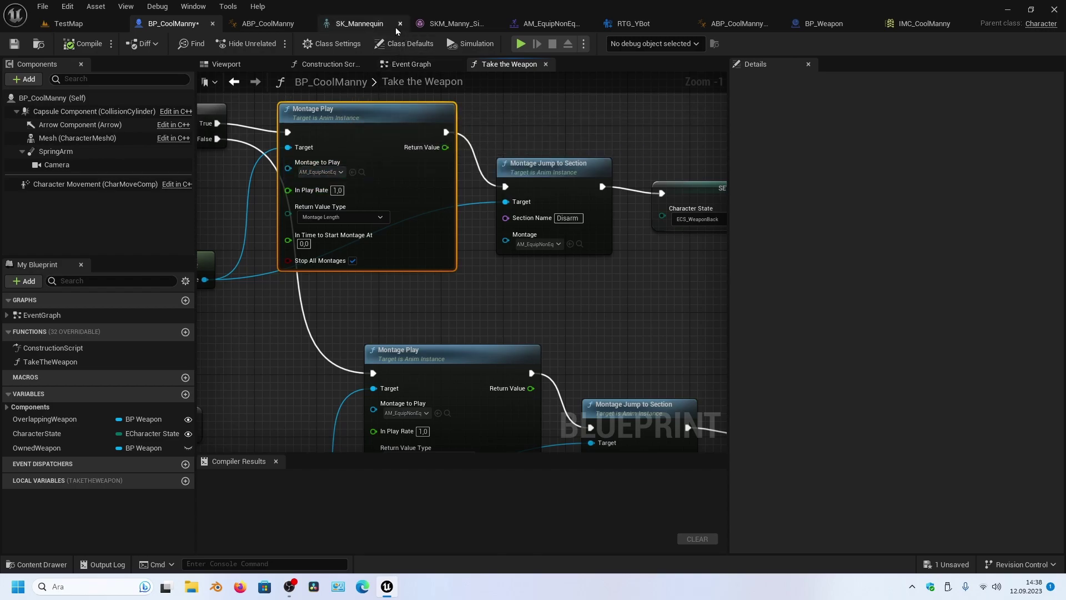
Drill from ABP_CoolManny's MainStates graph into the Locomotion state machine, then bring up AM_EquipNonEquip
click(266, 23)
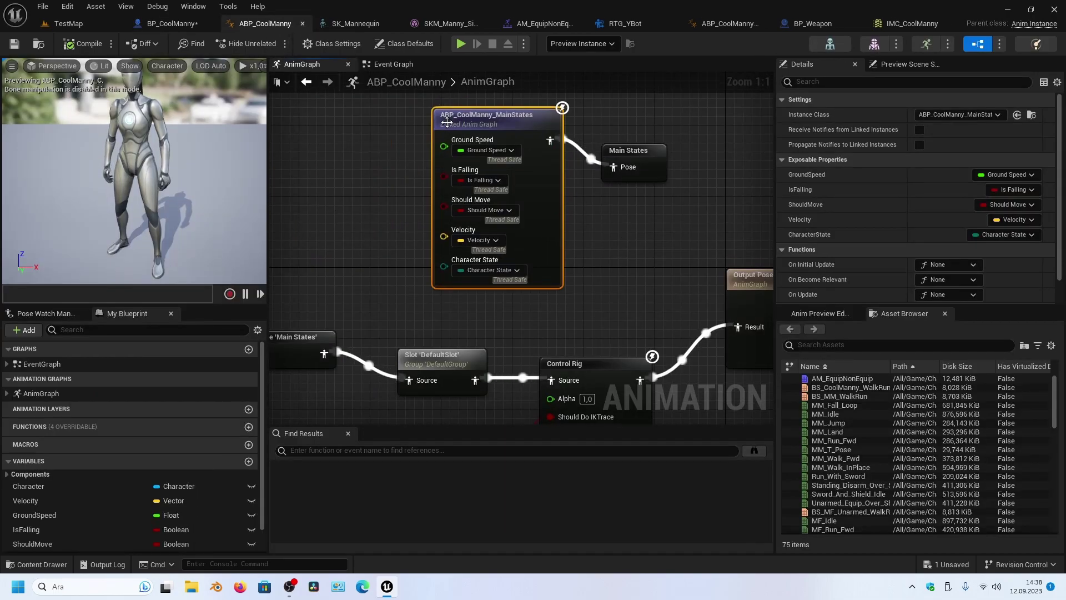
double_click(447, 122)
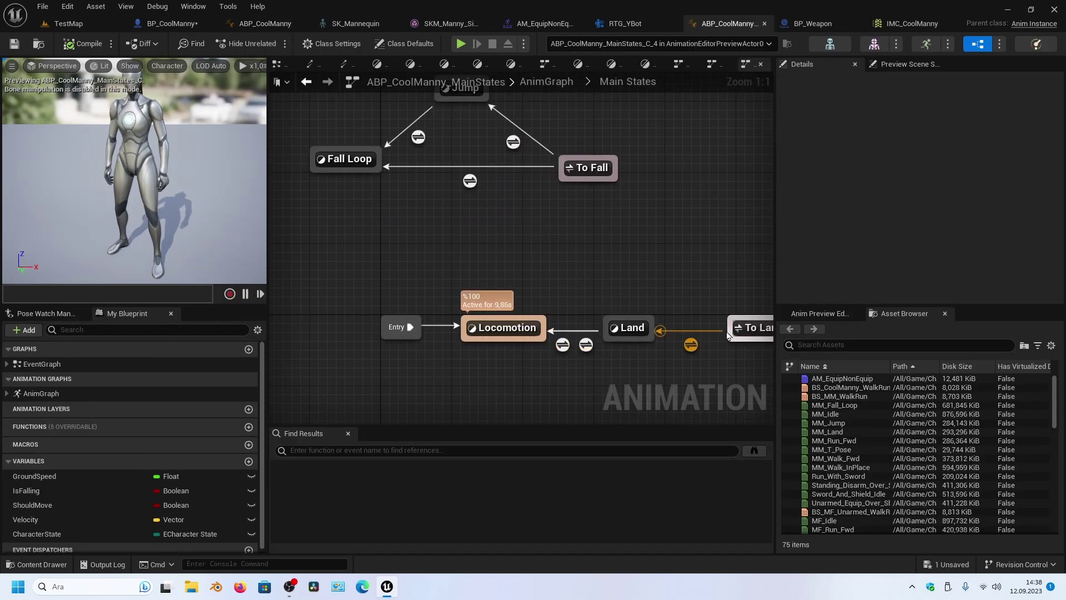
double_click(508, 327)
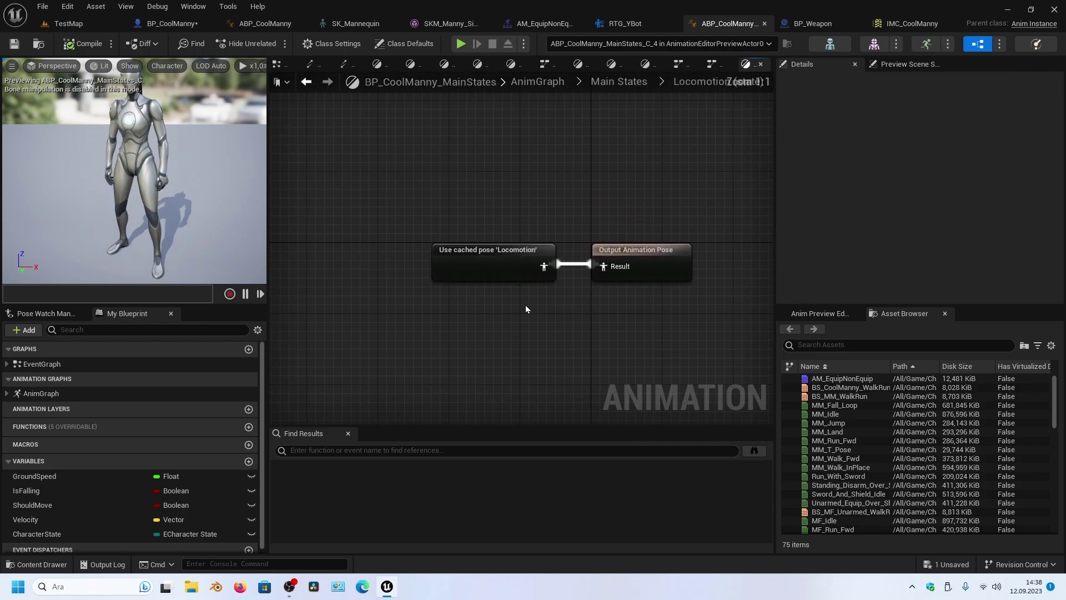
double_click(519, 260)
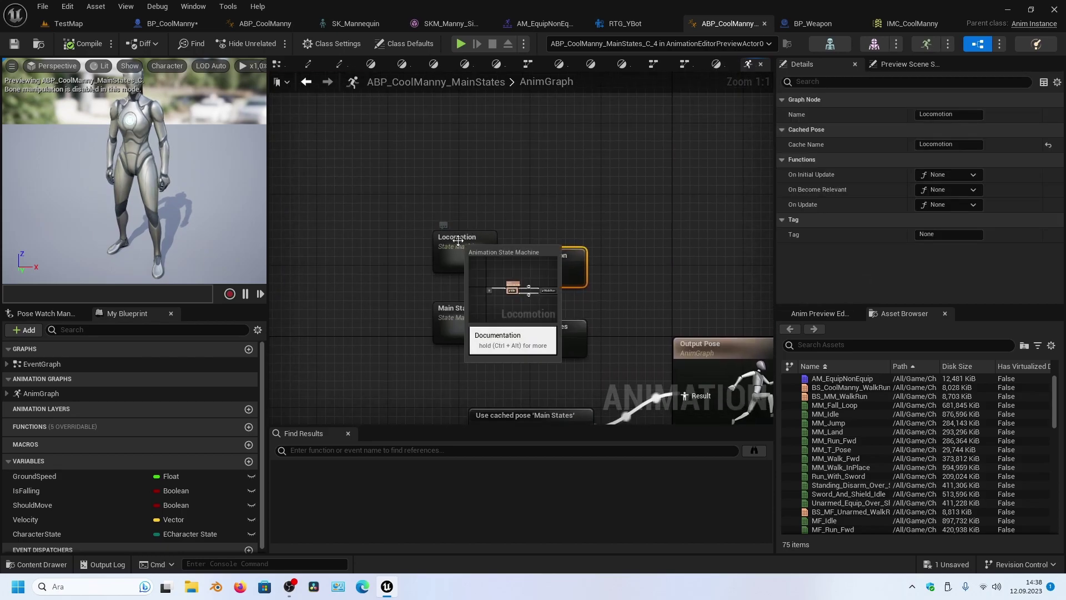
double_click(519, 259)
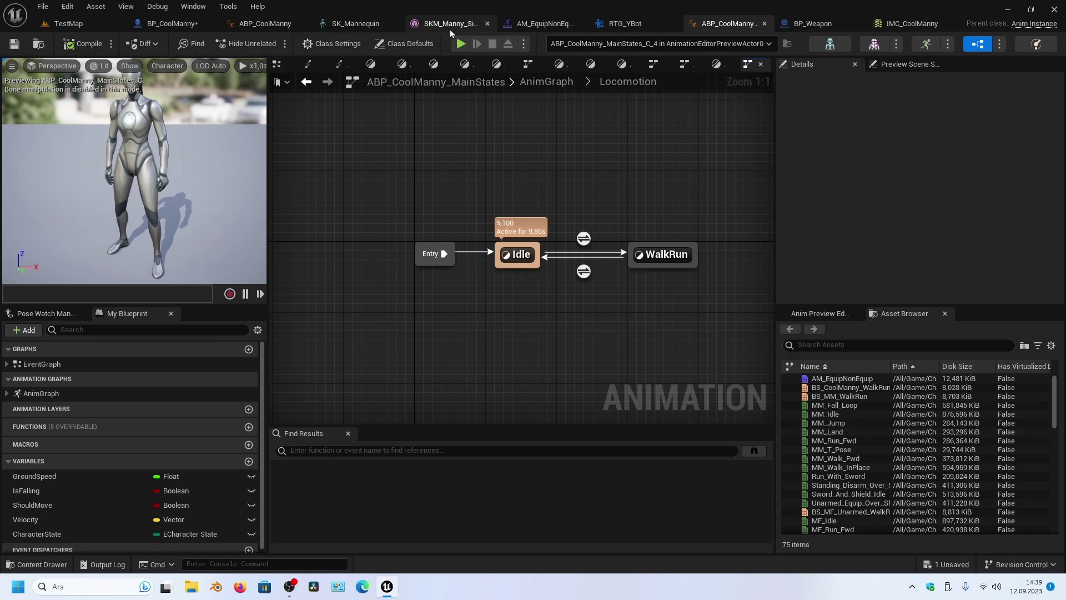
click(531, 25)
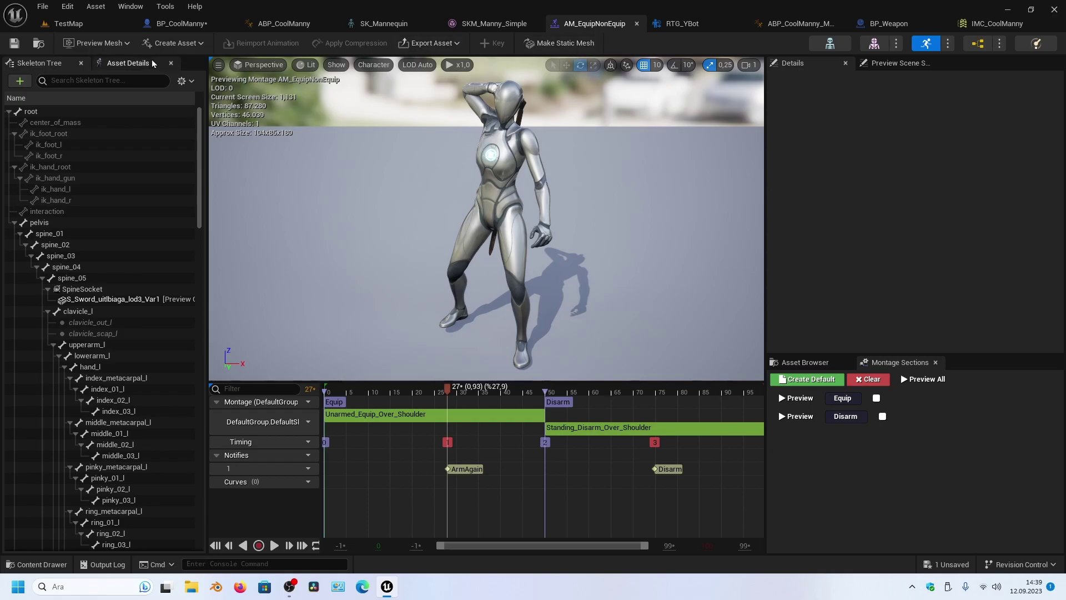
Set the AM_EquipNonEquip montage's Blend In time to 0.0 and start playing TestMap
click(133, 64)
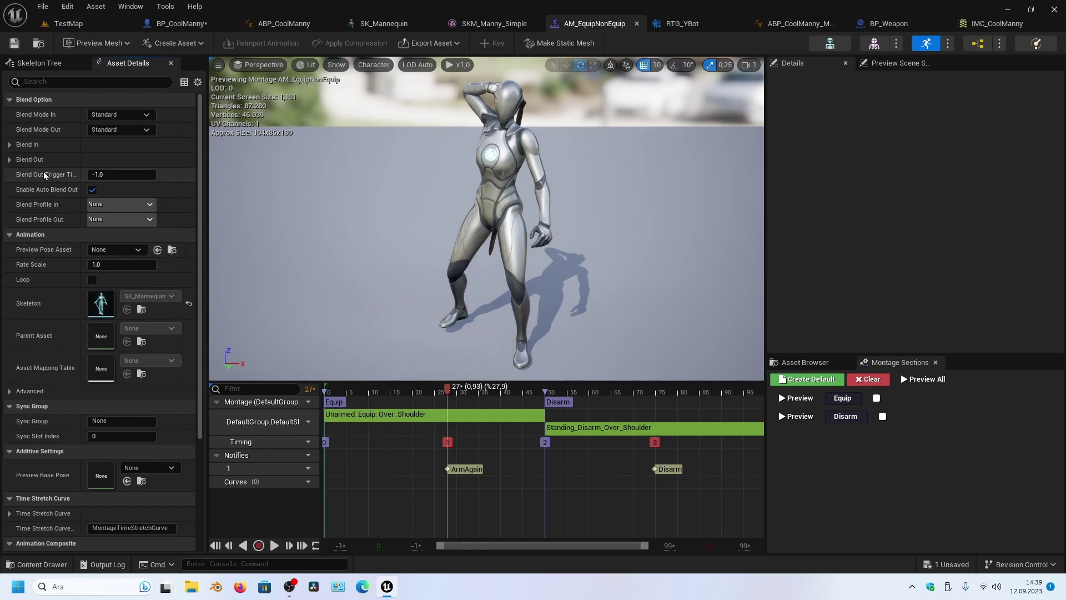
click(9, 146)
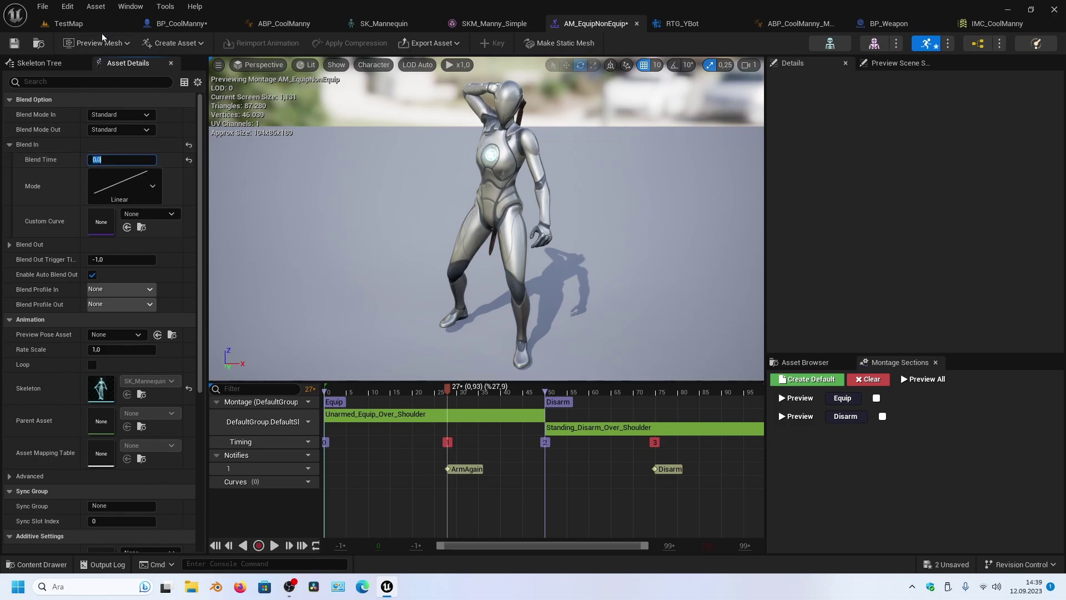
click(83, 23)
click(271, 43)
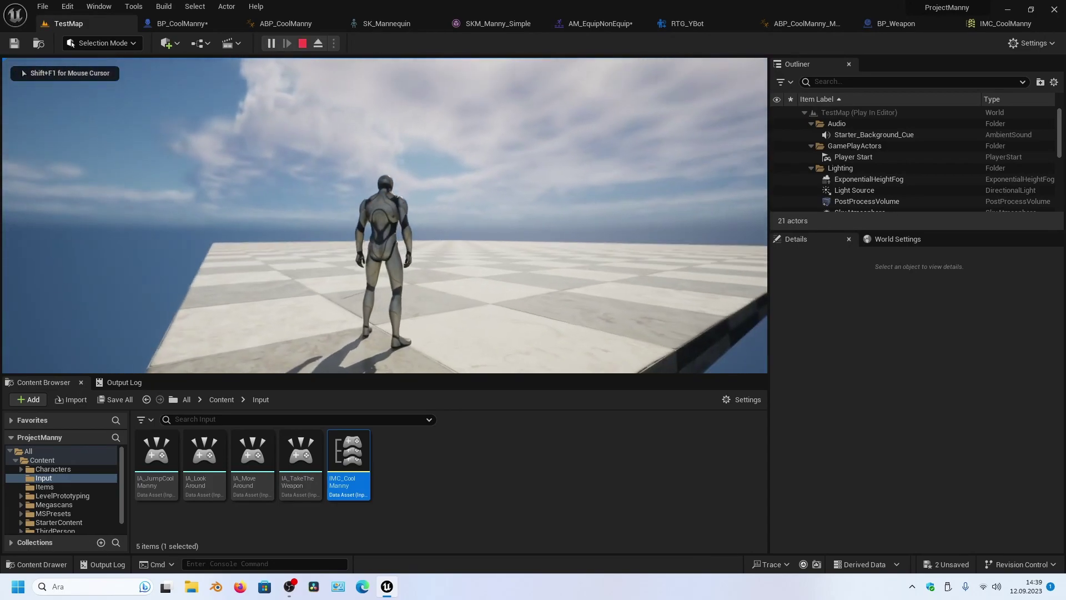
Run the character and repeatedly draw and sheathe the sword over the shoulder
key(w)
key(e)
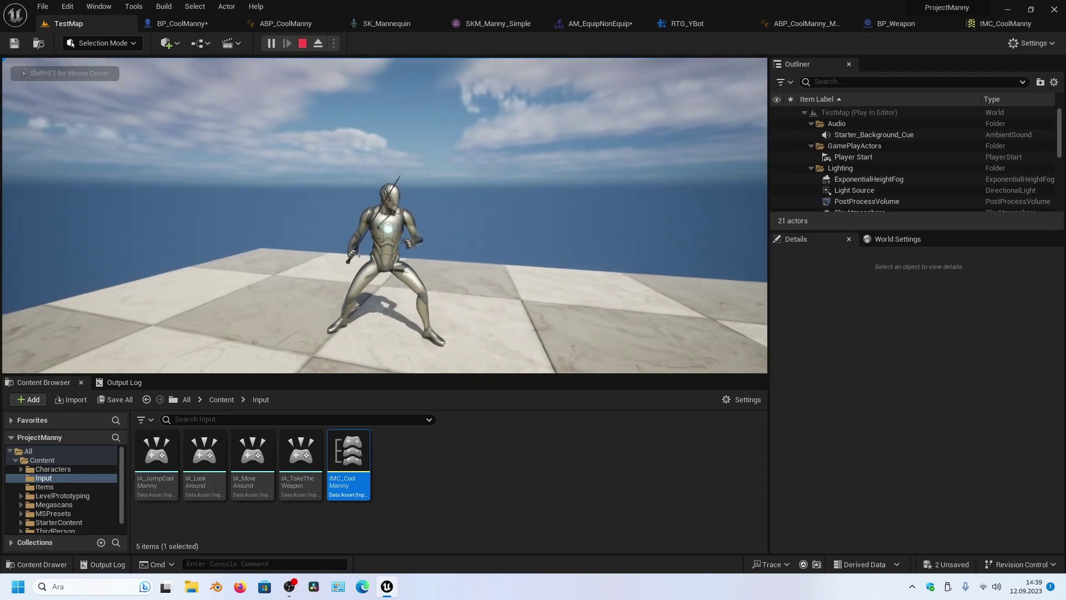
key(e)
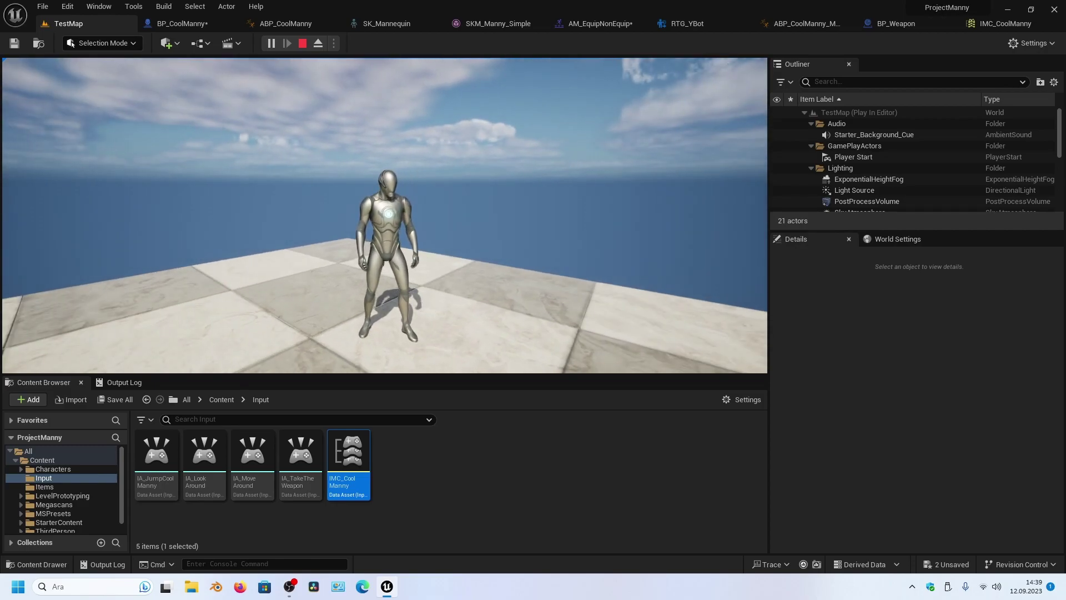
key(e)
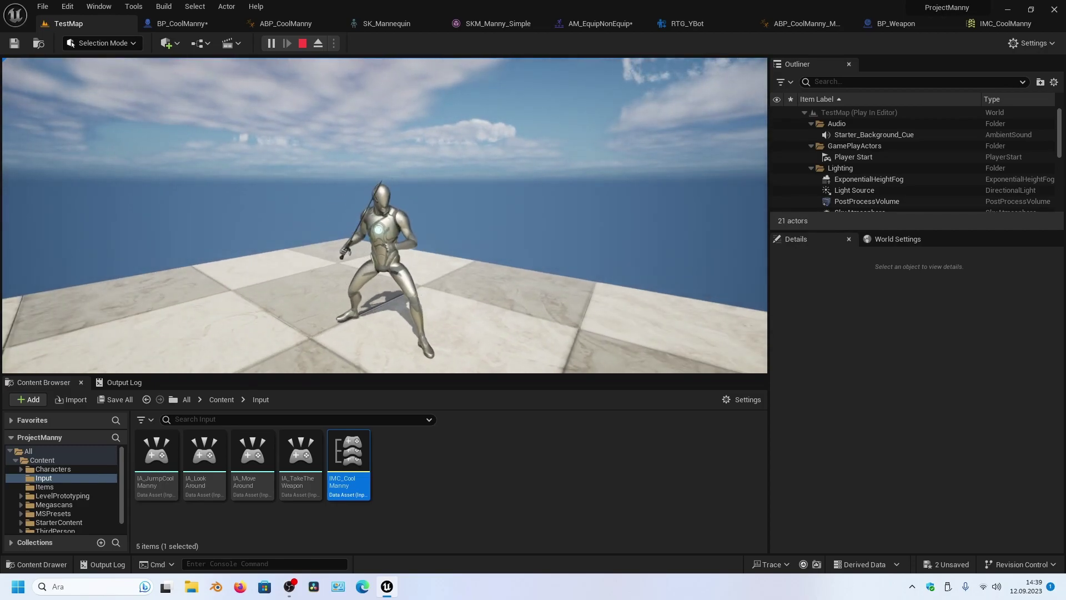
key(e)
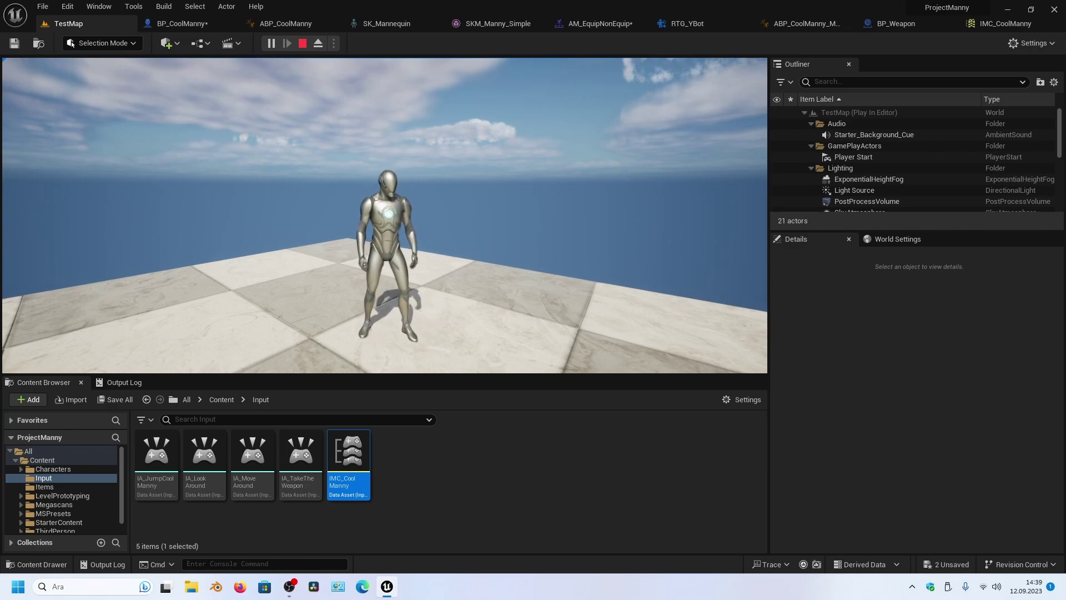
key(e)
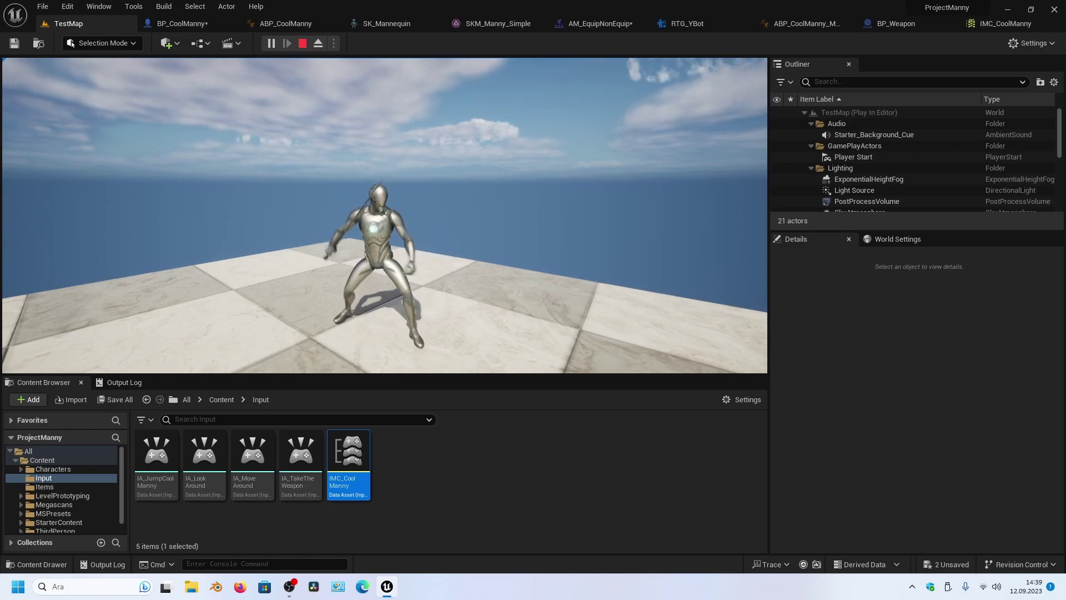
Free the mouse, enter slomo in the console, and return control to the game
key(shift+F1)
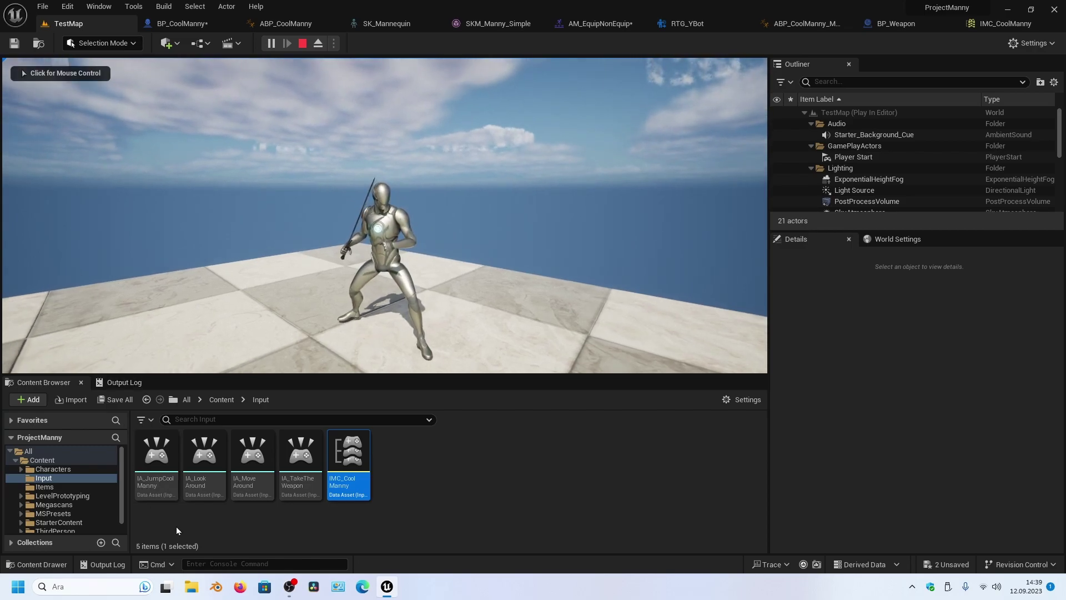
text(slomo)
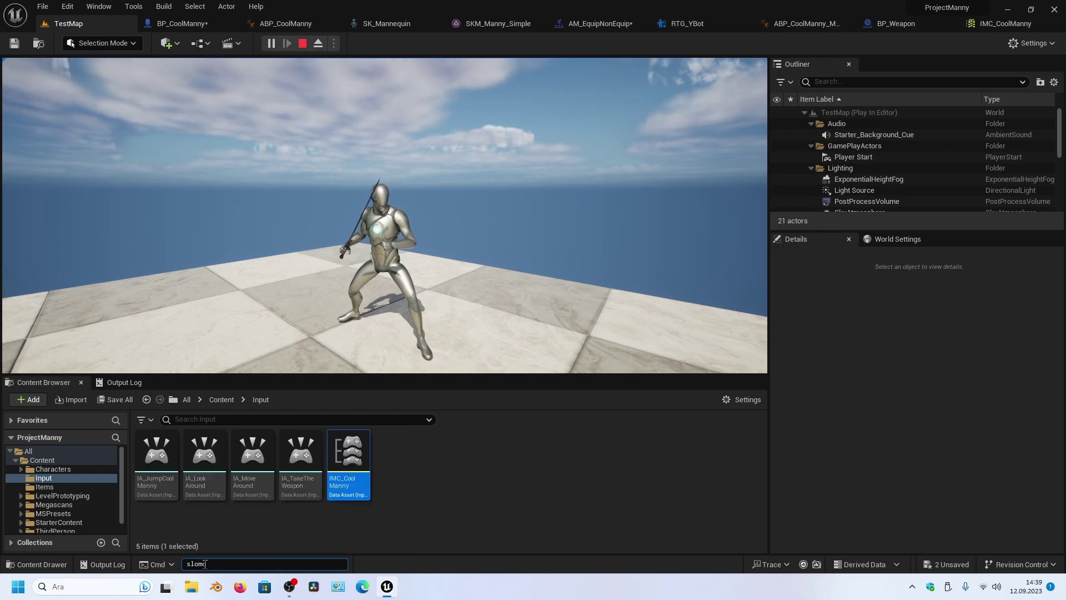
click(427, 354)
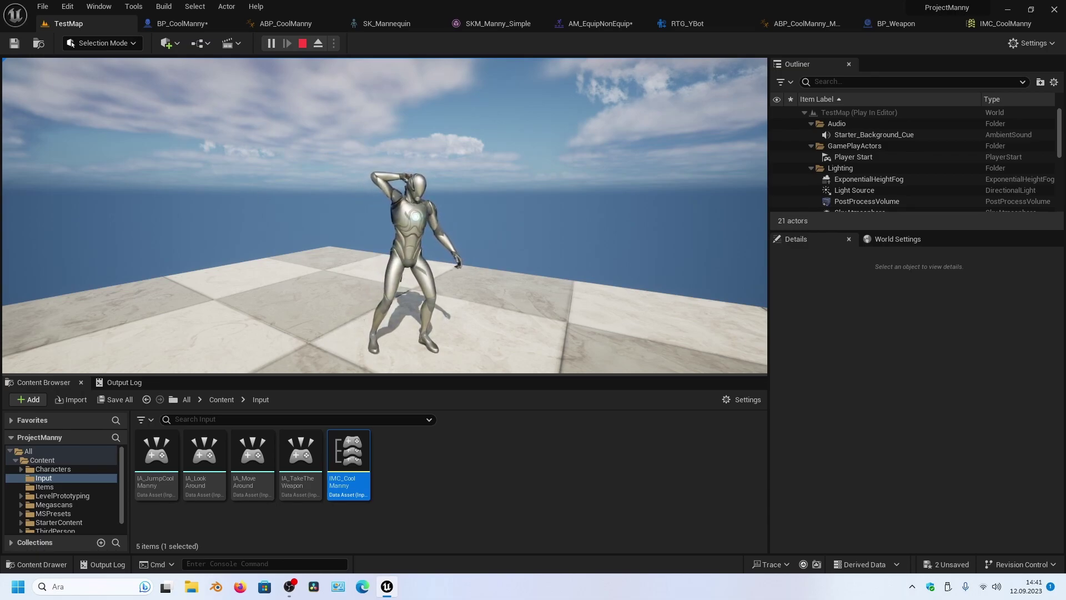
Stop the play session to return to editing TestMap
key(Escape)
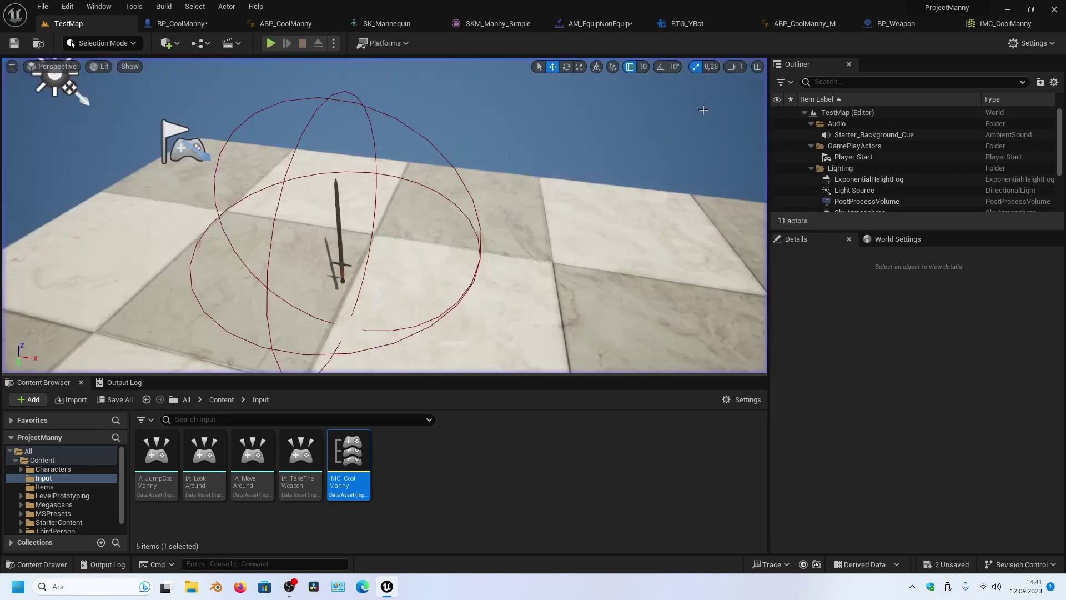
Scrub the AM_EquipNonEquip preview to about frame 20 and orbit to a close side view
click(596, 25)
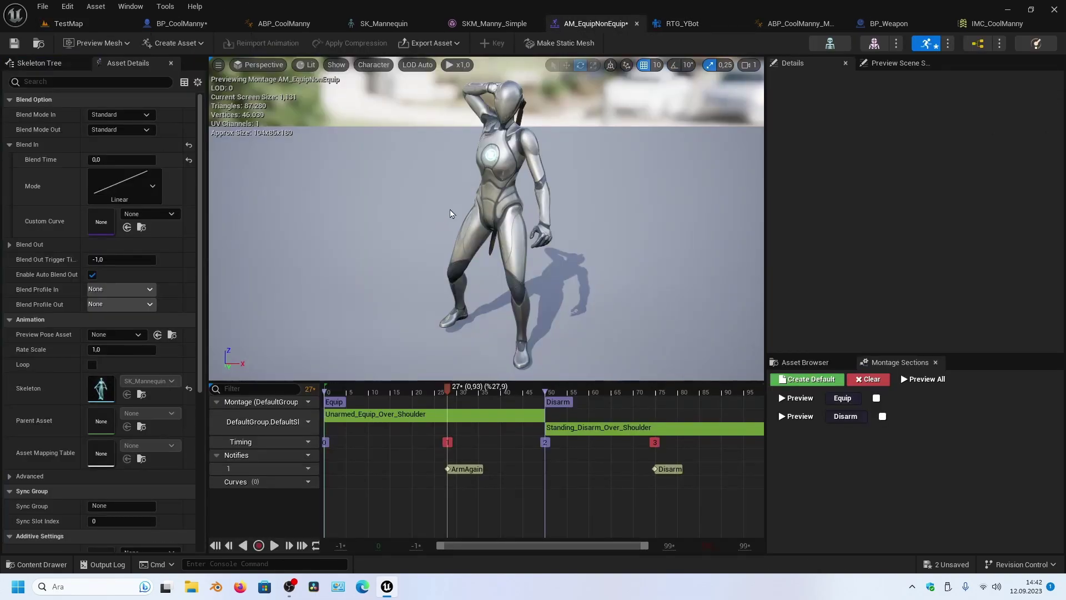
mouse_move(435, 411)
mouse_down()
mouse_move(368, 411)
mouse_move(563, 411)
mouse_move(387, 402)
mouse_move(431, 378)
mouse_up()
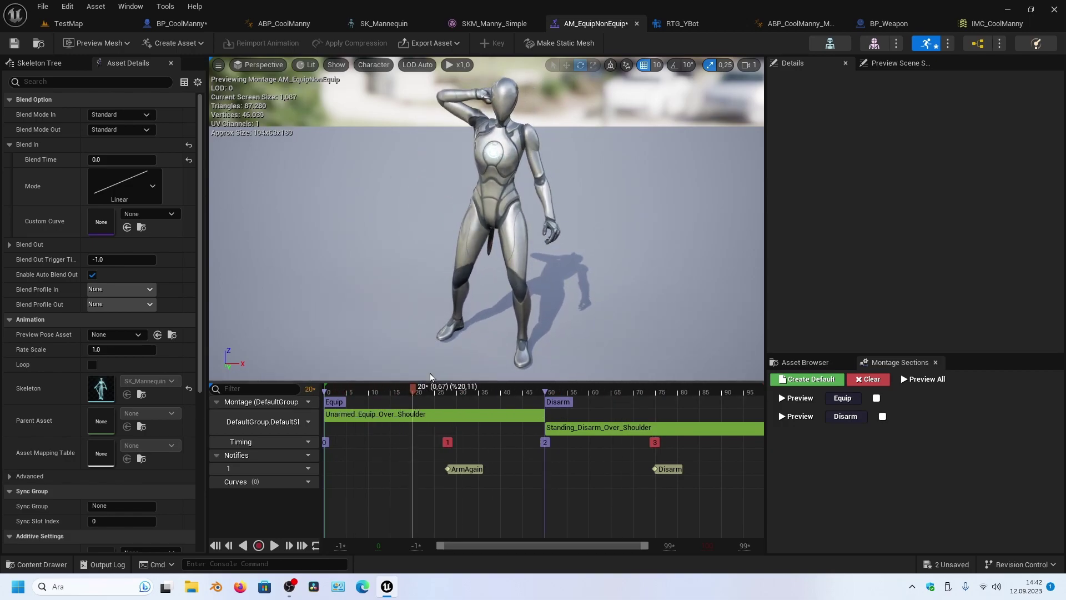
mouse_move(482, 222)
mouse_down()
mouse_move(511, 119)
mouse_move(478, 233)
mouse_move(477, 169)
mouse_up()
scroll(511, 119, up, 3)
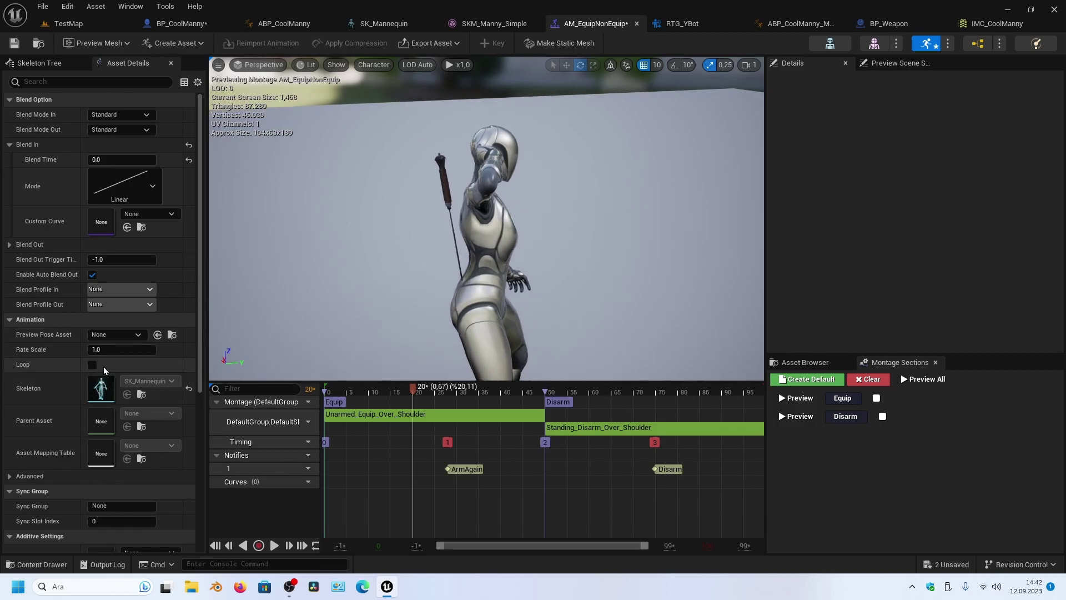
Show the skeleton's bone hierarchy and scroll down to the RightHandSocket
click(39, 62)
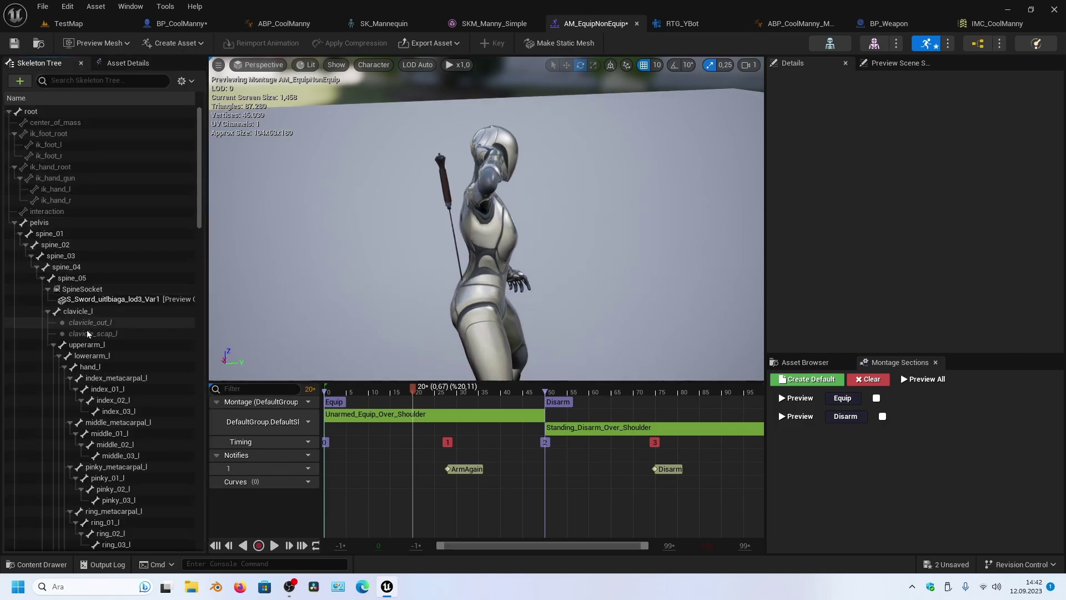
scroll(120, 401, down, 3)
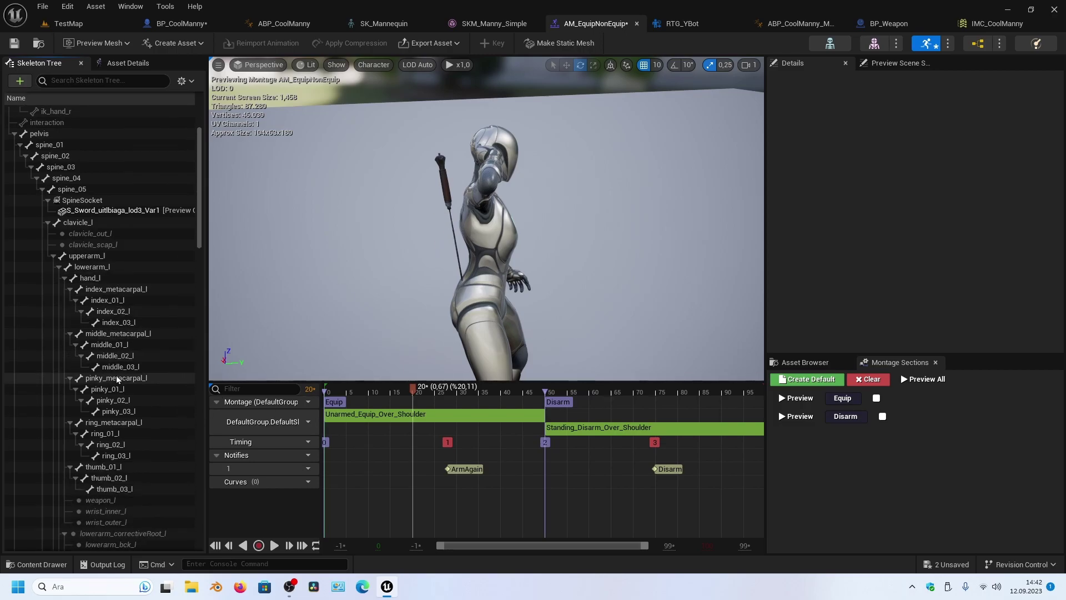
scroll(110, 392, down, 2)
scroll(106, 384, down, 3)
scroll(105, 384, down, 2)
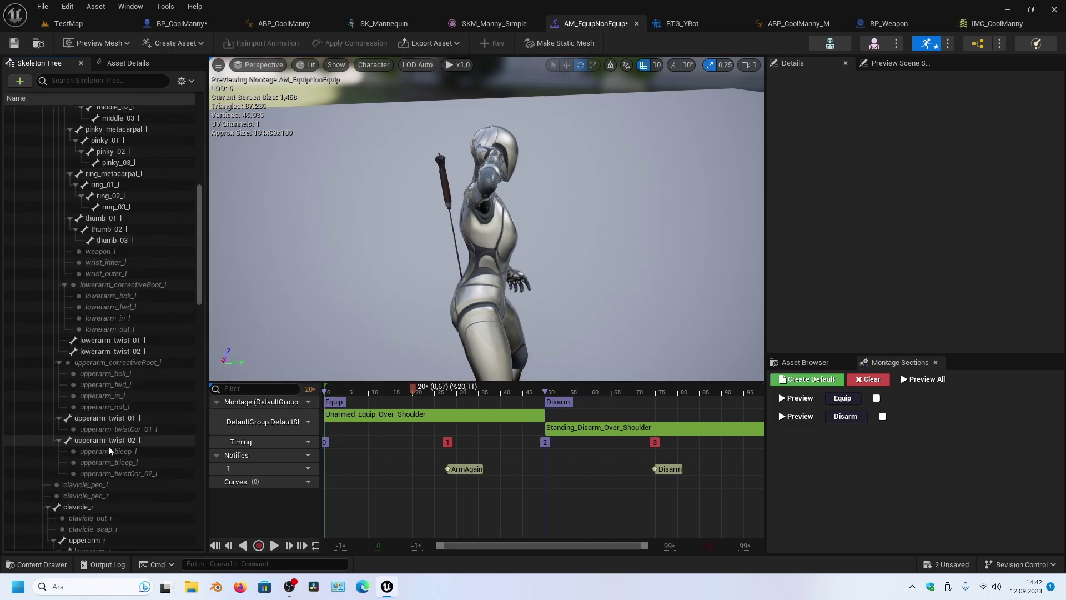
scroll(128, 391, down, 3)
scroll(123, 394, down, 3)
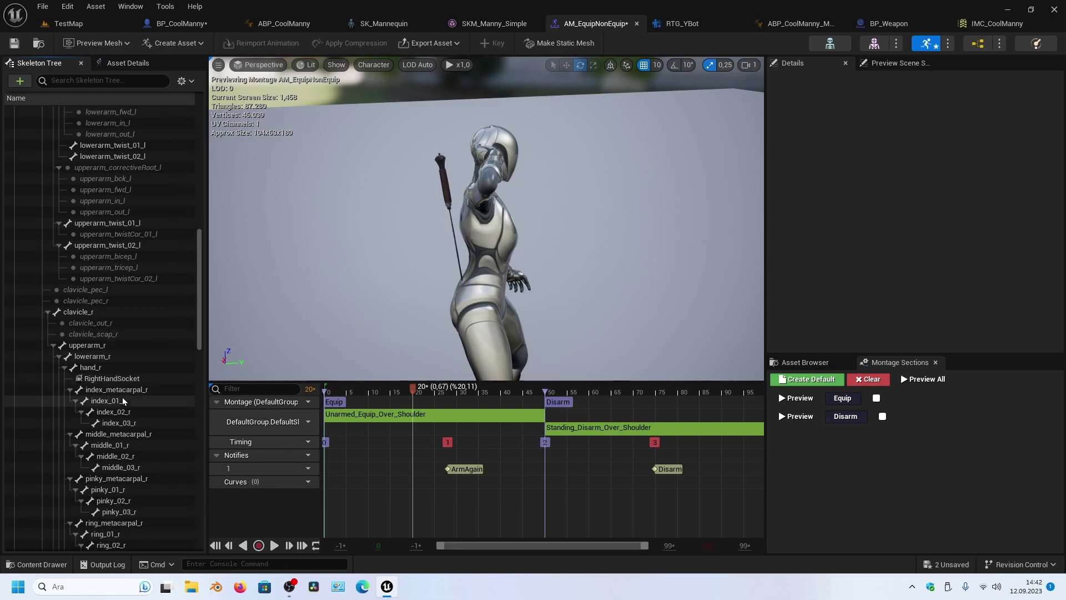
Attach S_Sword as a preview asset on the RightHandSocket
click(121, 380)
right_click(121, 380)
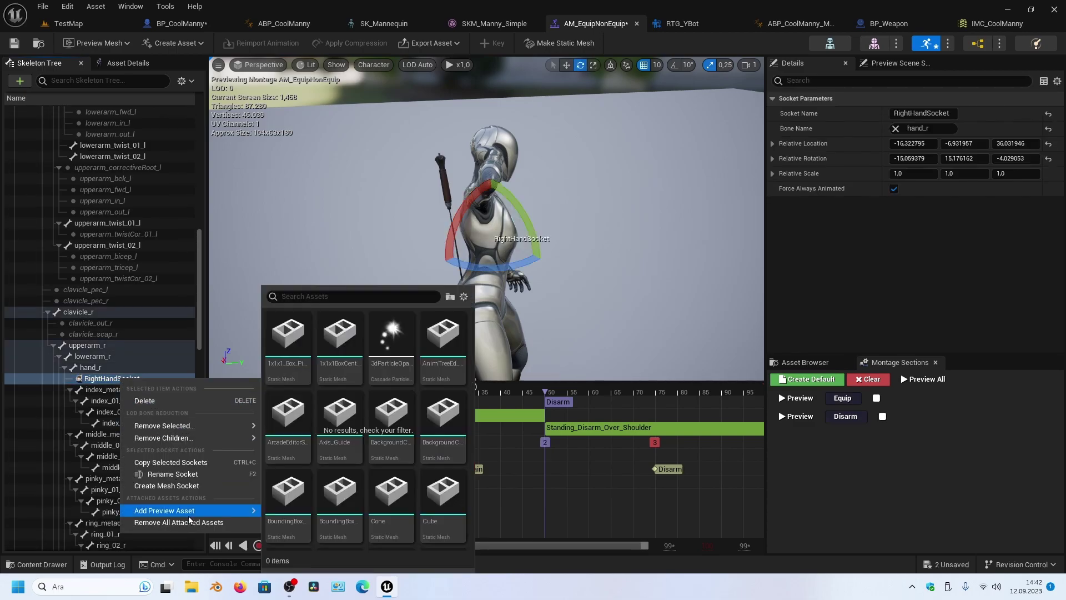
mouse_move(184, 511)
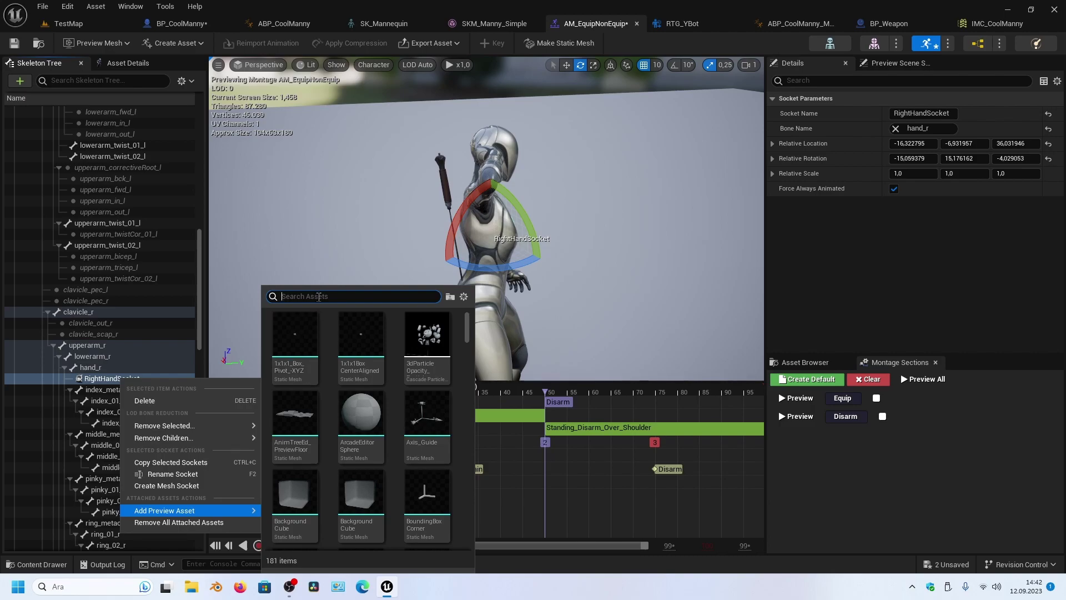
text(sword)
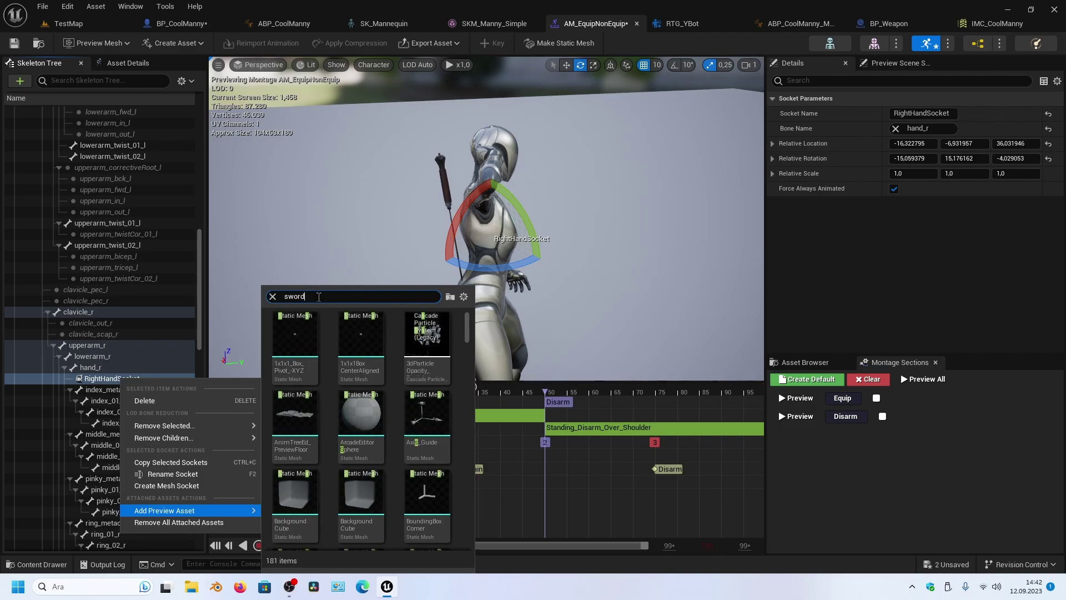
click(288, 342)
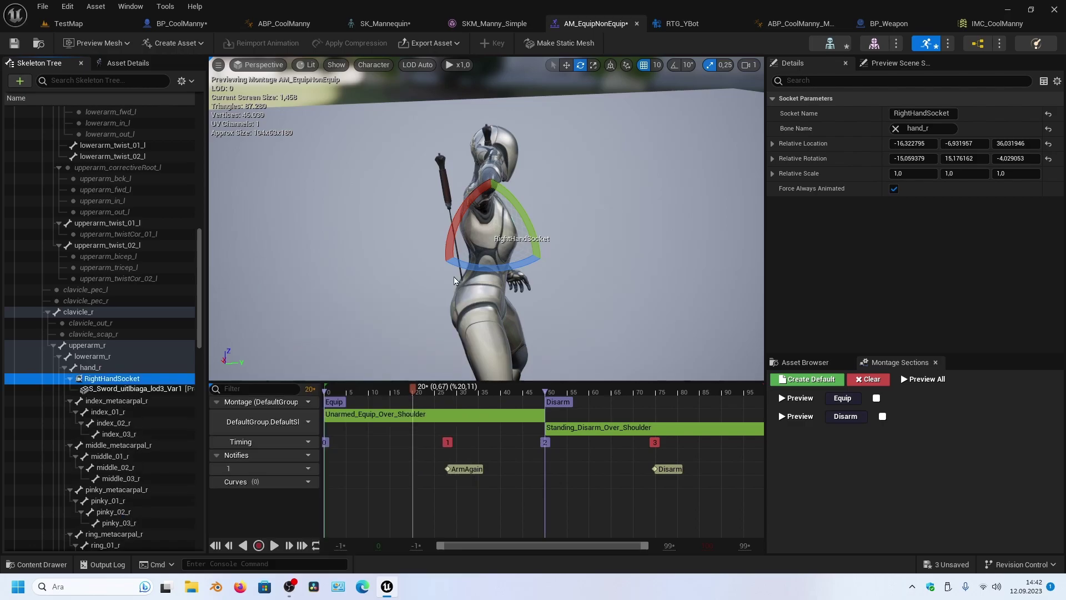
Turn the character toward the camera and scrub the equip montage between frames 10 and 27
drag(568, 200, 423, 200)
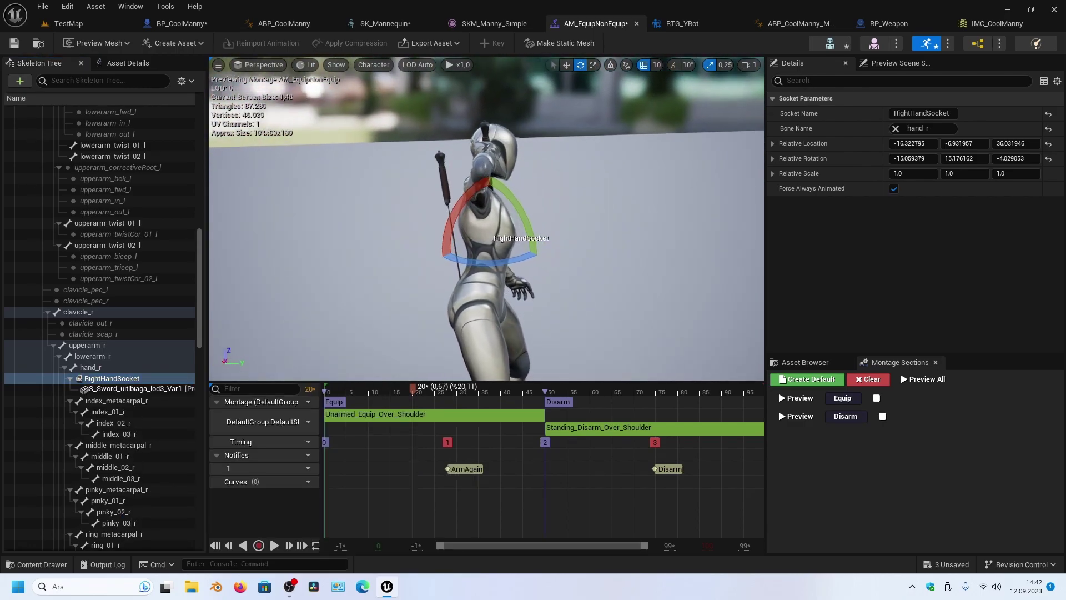
mouse_move(413, 388)
mouse_down()
mouse_move(450, 390)
mouse_move(368, 395)
mouse_move(369, 410)
mouse_move(408, 405)
mouse_move(369, 406)
mouse_up()
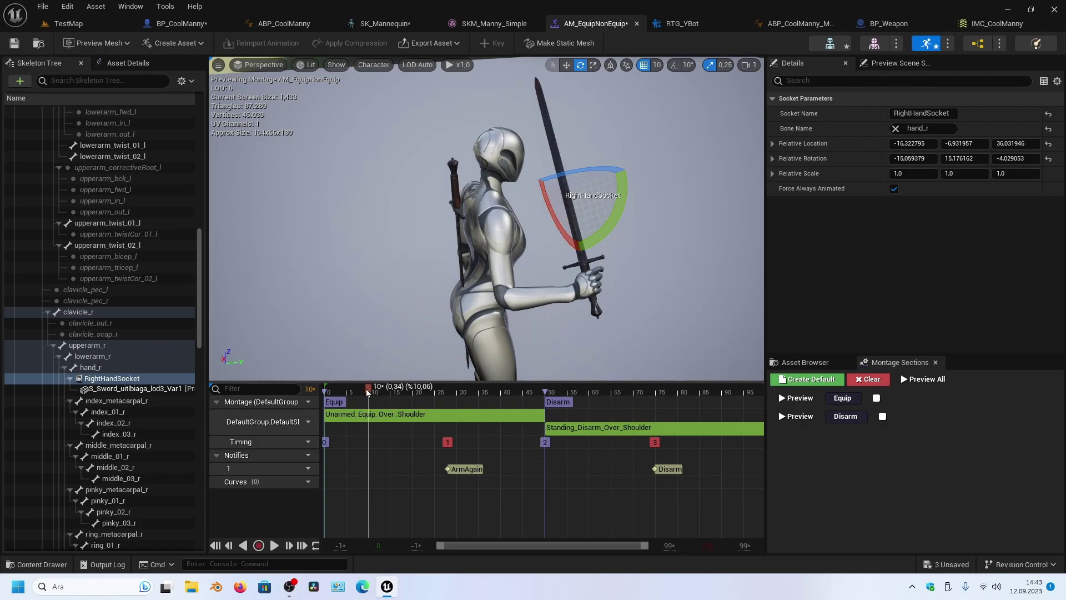
mouse_move(367, 392)
mouse_down()
mouse_move(450, 391)
mouse_move(434, 393)
mouse_up()
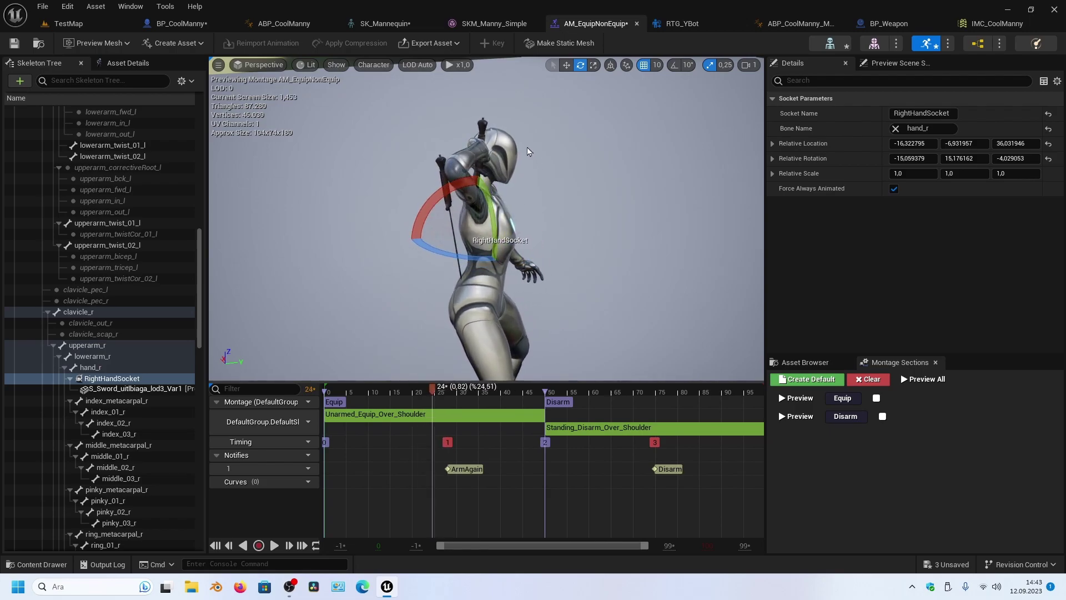
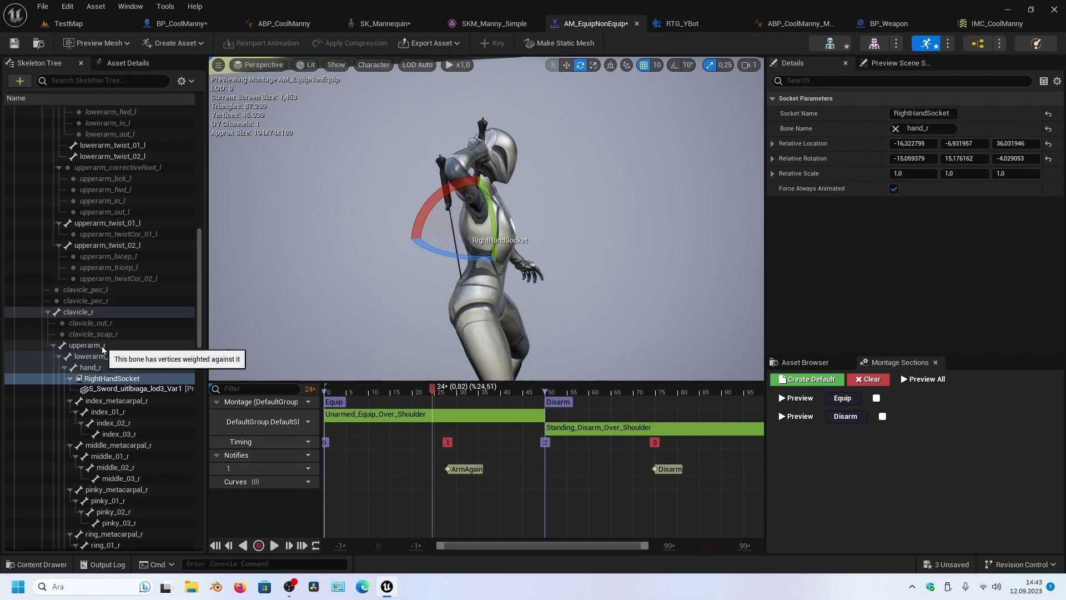
Rotate upperarm_r up and back toward the sword on the character's back
click(102, 346)
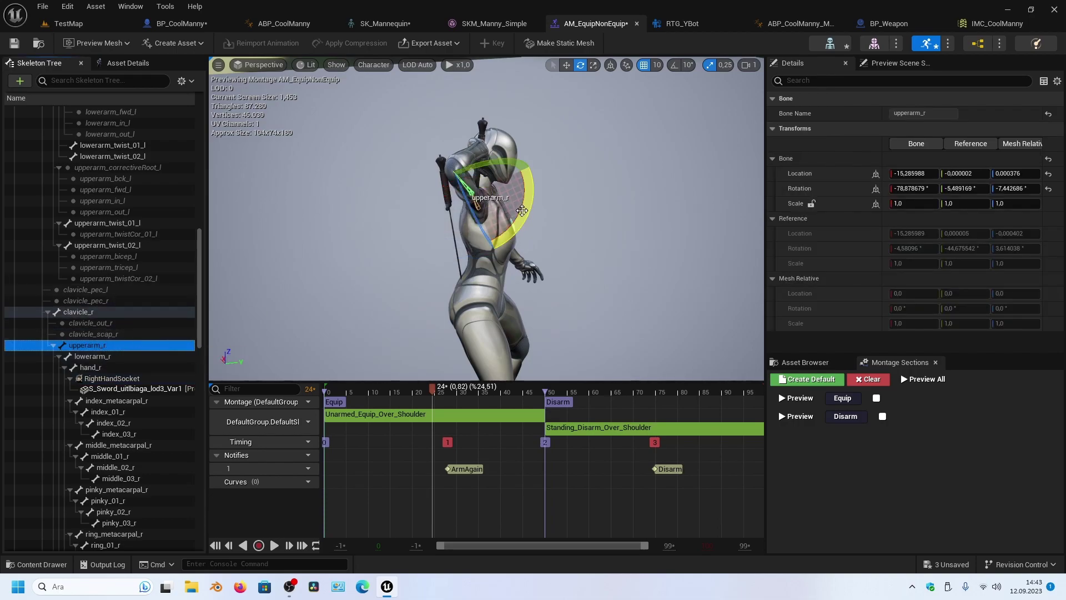
mouse_move(520, 217)
mouse_down()
mouse_move(502, 137)
mouse_move(508, 143)
mouse_up()
drag(387, 263, 250, 255)
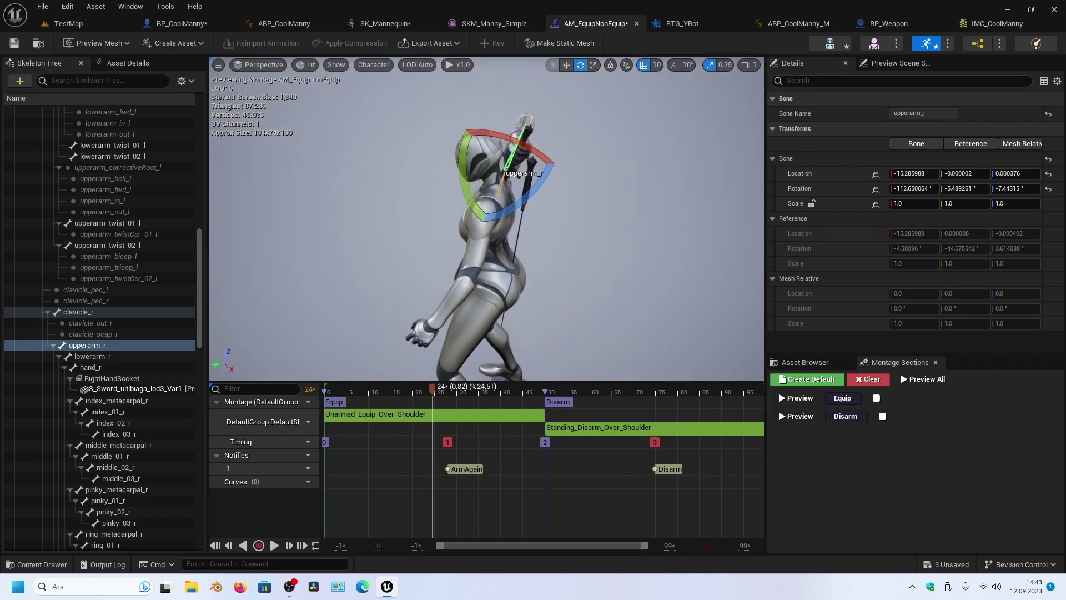
mouse_move(250, 255)
mouse_down()
mouse_move(500, 256)
mouse_move(362, 231)
mouse_up()
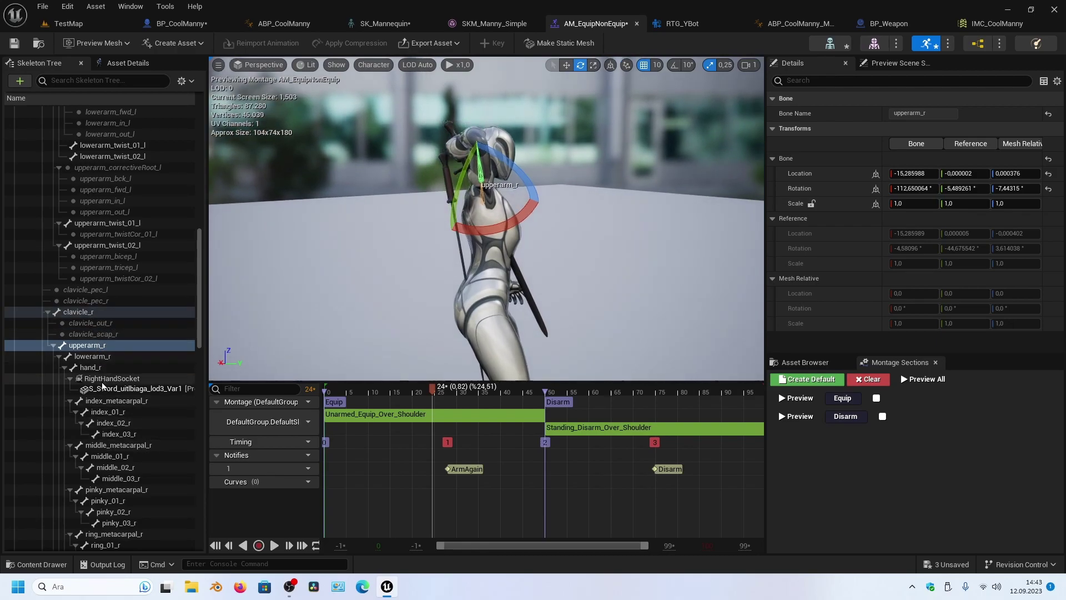
Rotate hand_r onto the sword hilt, ending at -129.94°, 52.88°, -43.11°
click(89, 367)
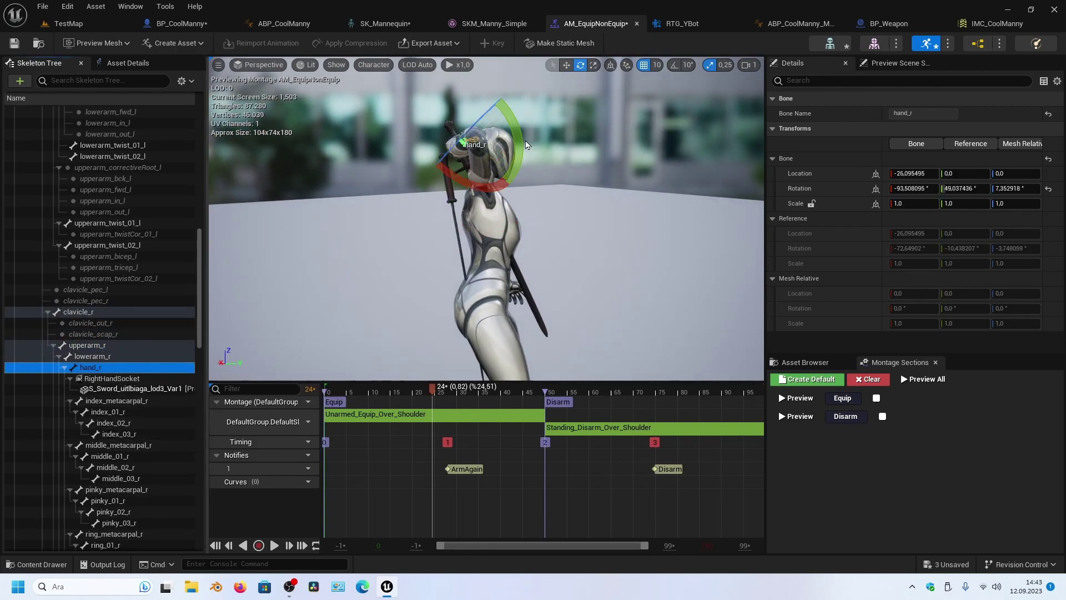
mouse_move(526, 144)
mouse_down()
mouse_move(522, 133)
mouse_move(389, 133)
mouse_up()
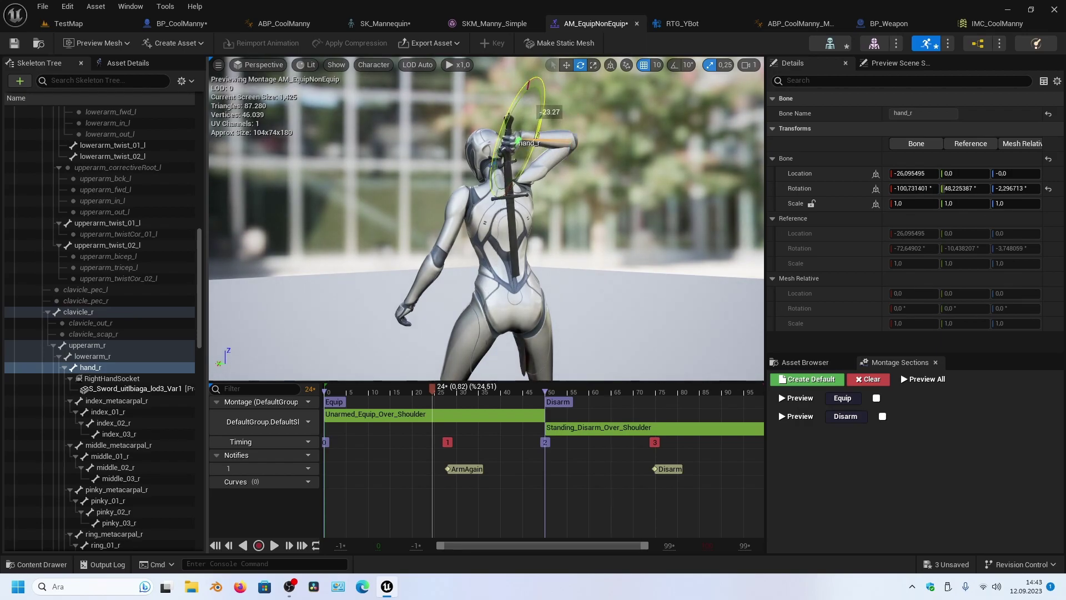
drag(518, 96, 564, 123)
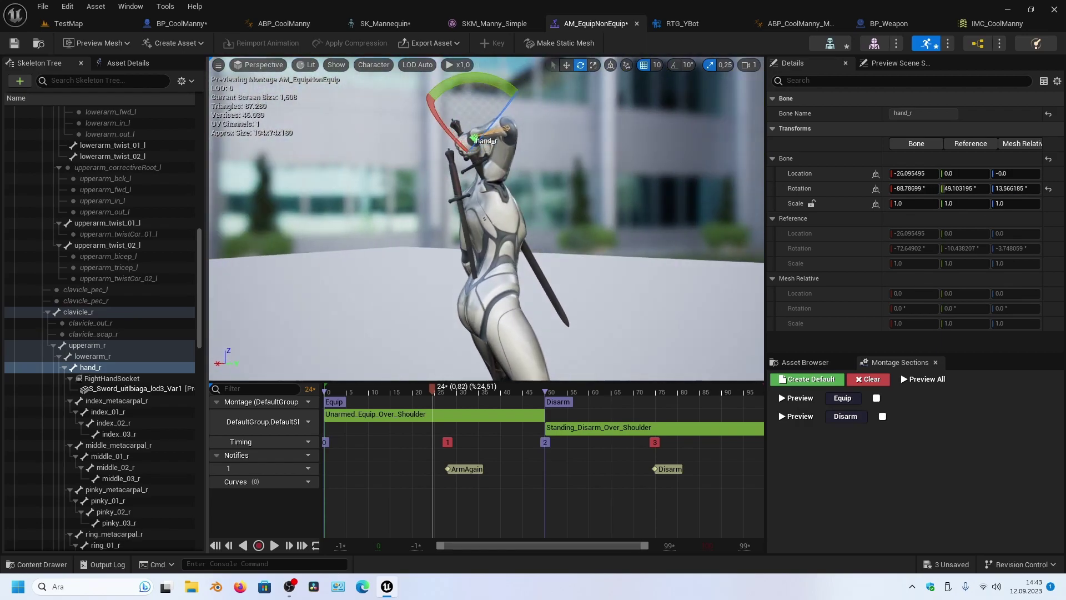
mouse_move(494, 82)
mouse_down()
mouse_move(536, 111)
mouse_move(500, 128)
mouse_up()
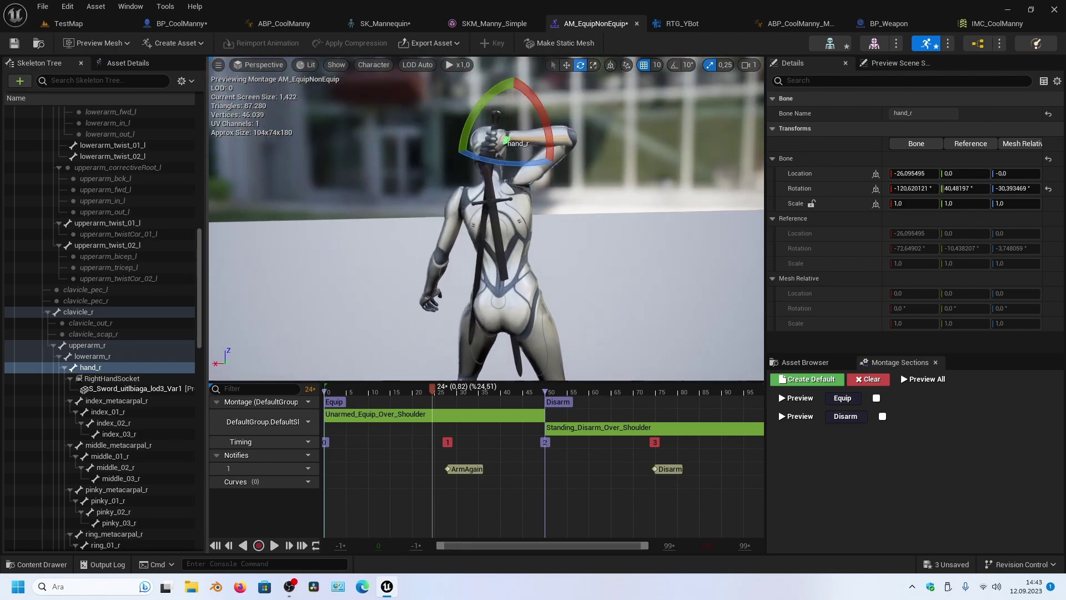
drag(404, 158, 404, 159)
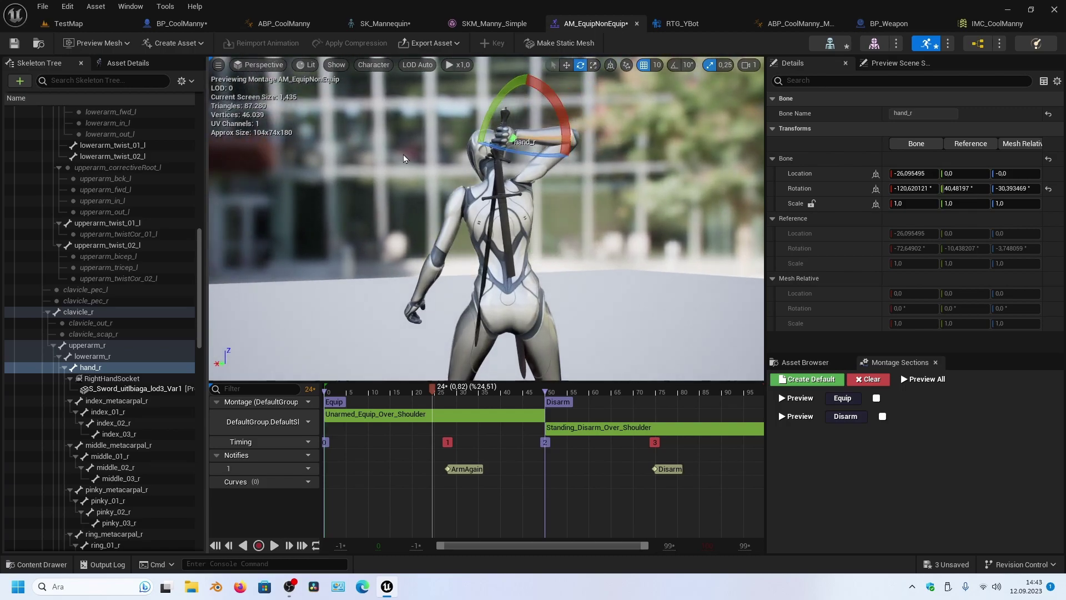
mouse_move(515, 153)
mouse_down()
mouse_move(533, 156)
mouse_move(527, 139)
mouse_up()
mouse_move(389, 222)
mouse_down()
mouse_move(555, 222)
mouse_move(551, 189)
mouse_up()
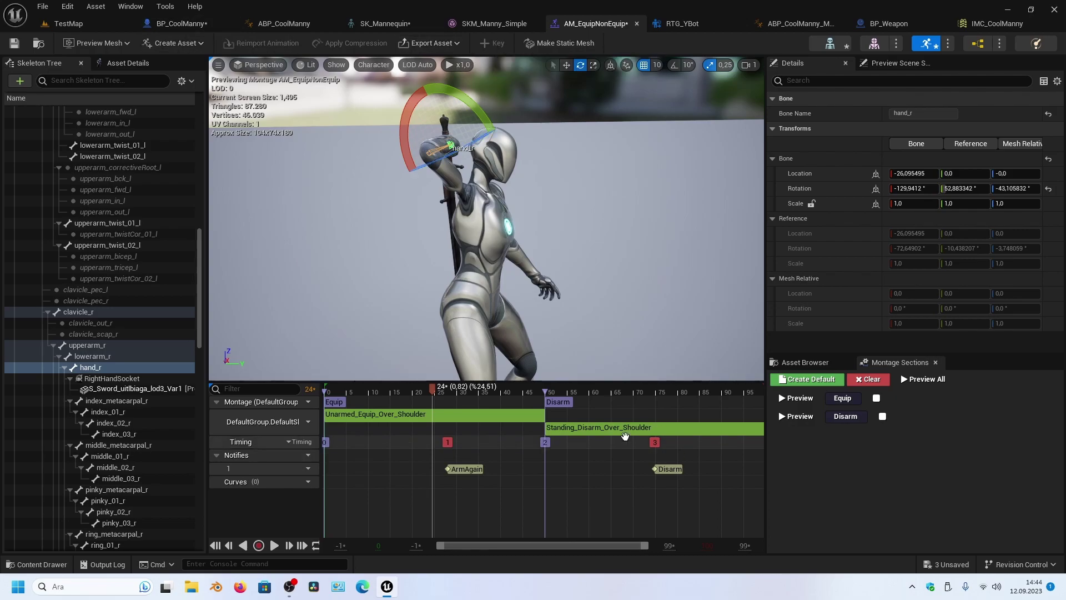
Open Unarmed_Equip_Over_Shoulder from the Asset Browser and inspect its upperarm_r pose
click(834, 362)
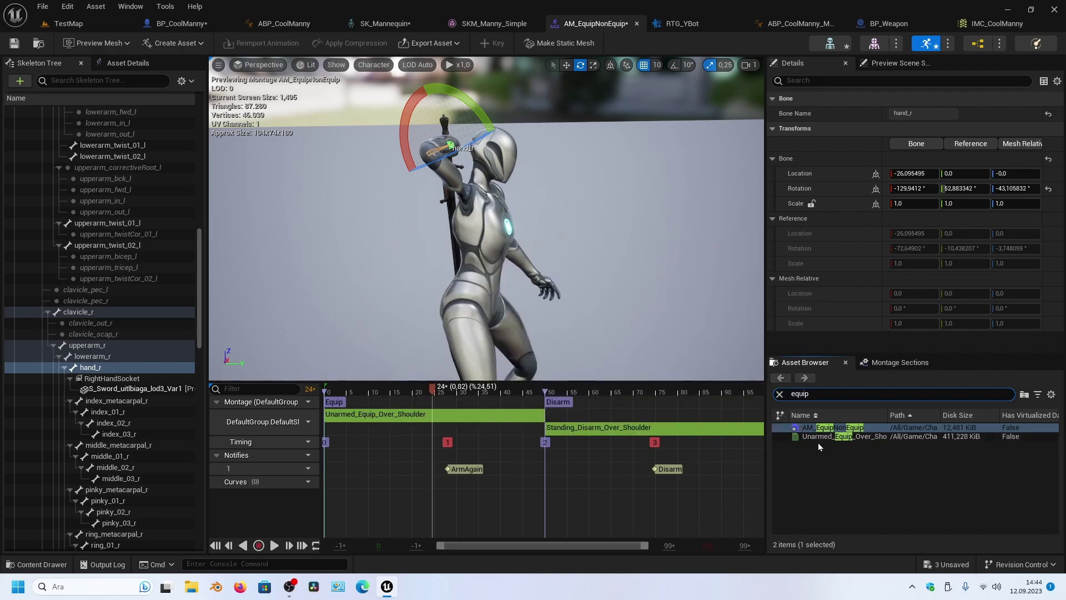
double_click(817, 438)
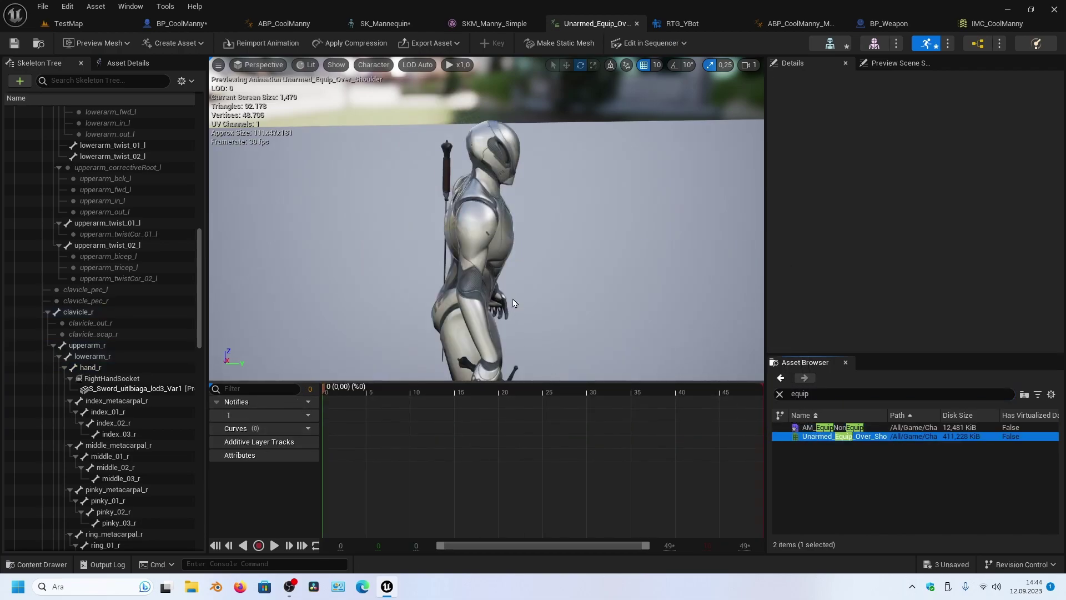
drag(521, 295, 498, 287)
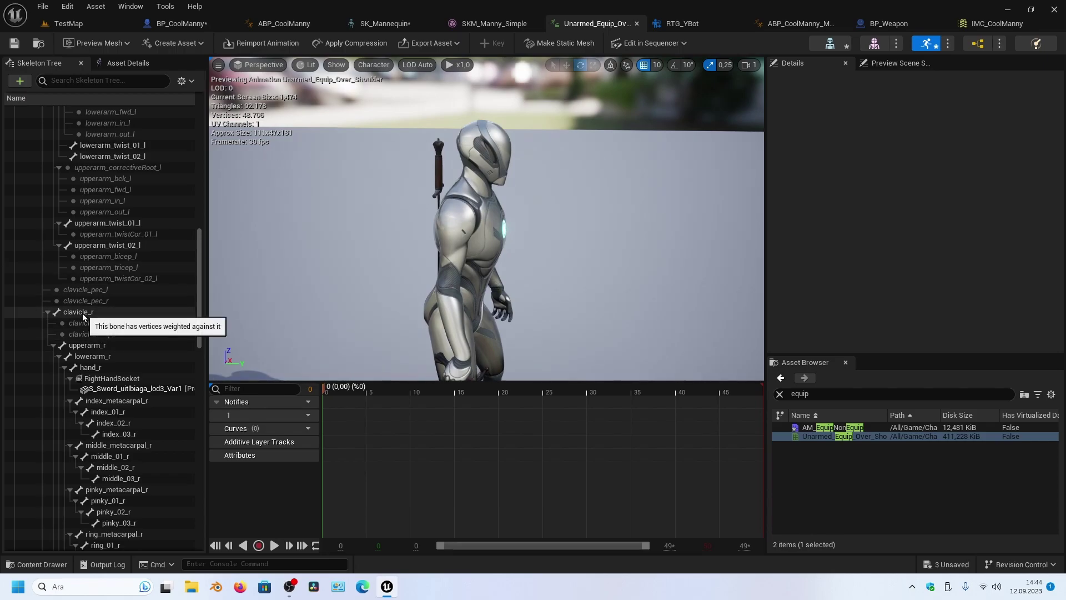
click(101, 345)
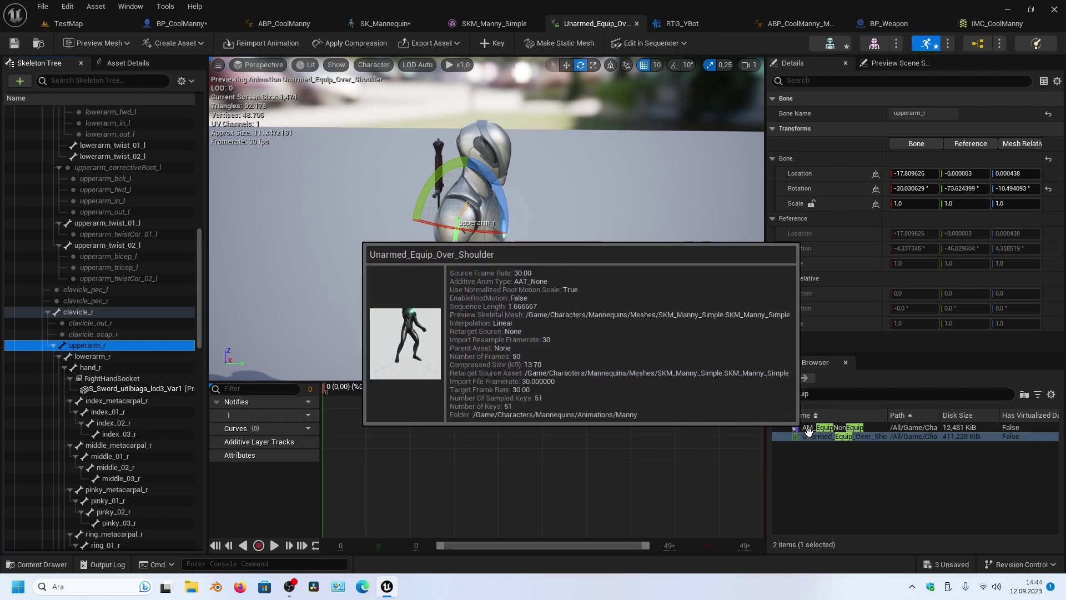
Reopen AM_EquipNonEquip, scrub it to frame 19, then close the montage
mouse_move(808, 428)
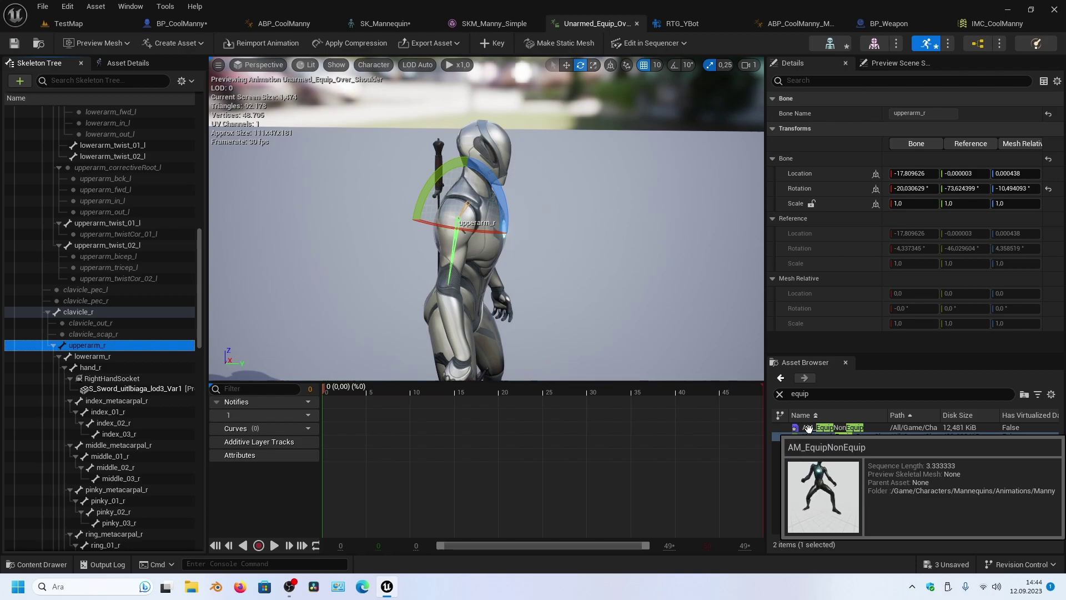
double_click(808, 428)
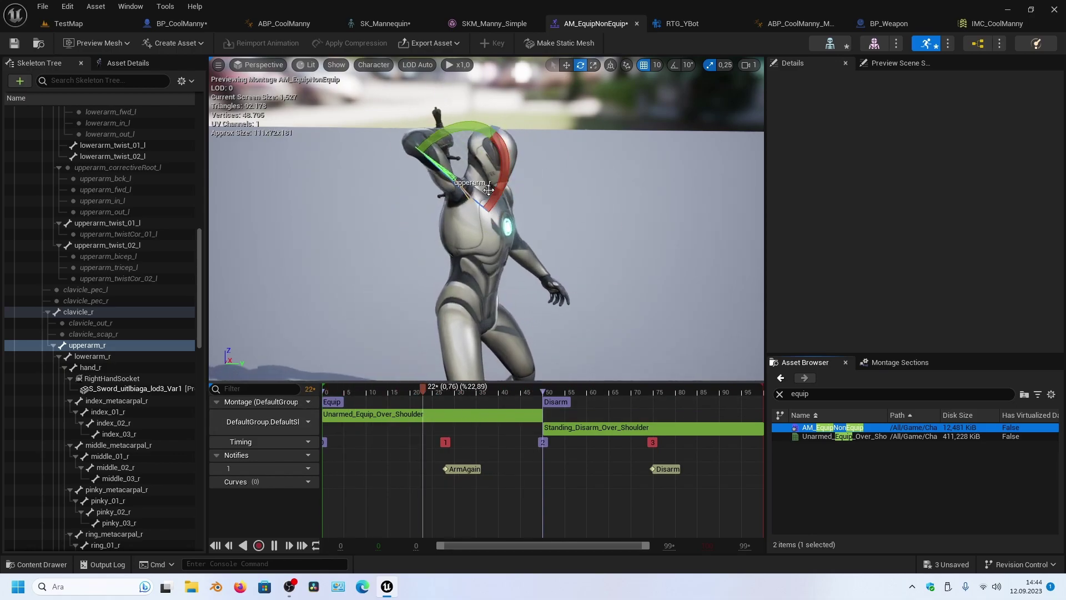
click(338, 402)
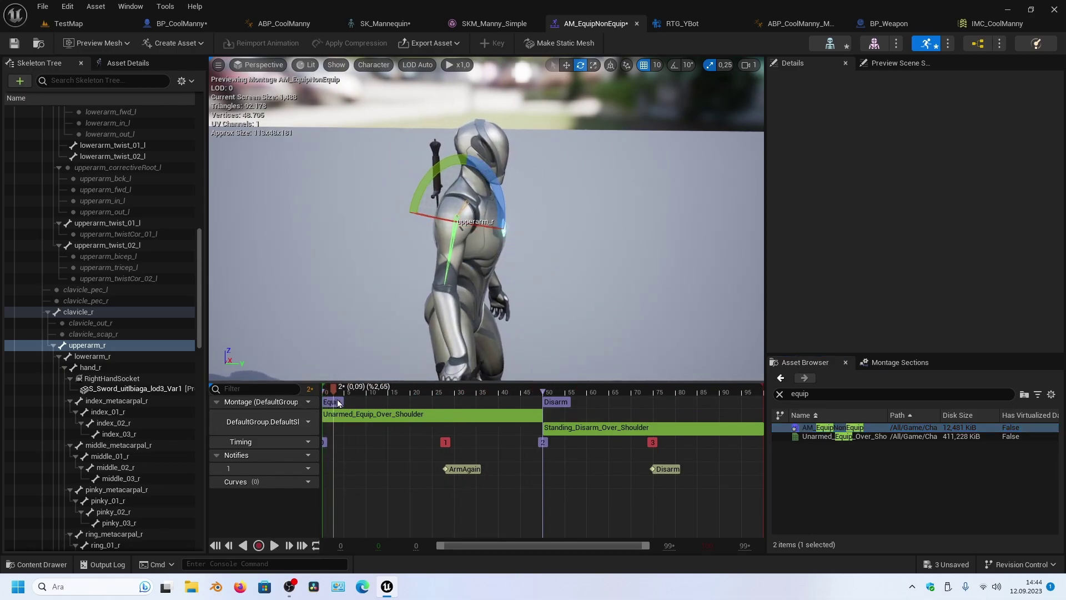
mouse_move(338, 402)
mouse_down()
mouse_move(468, 396)
mouse_move(419, 399)
mouse_up()
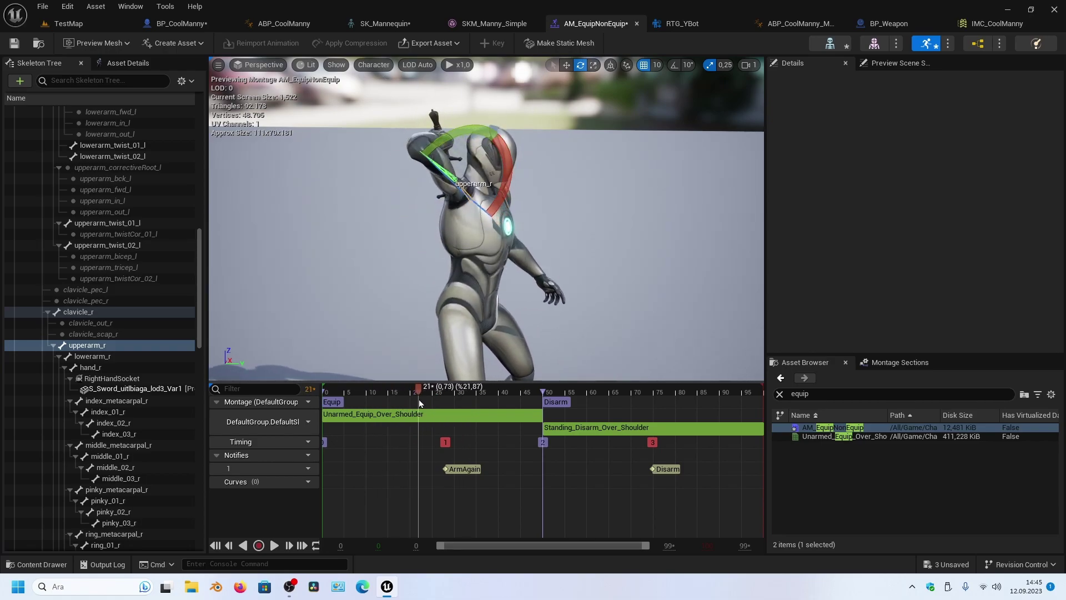
drag(419, 403, 408, 390)
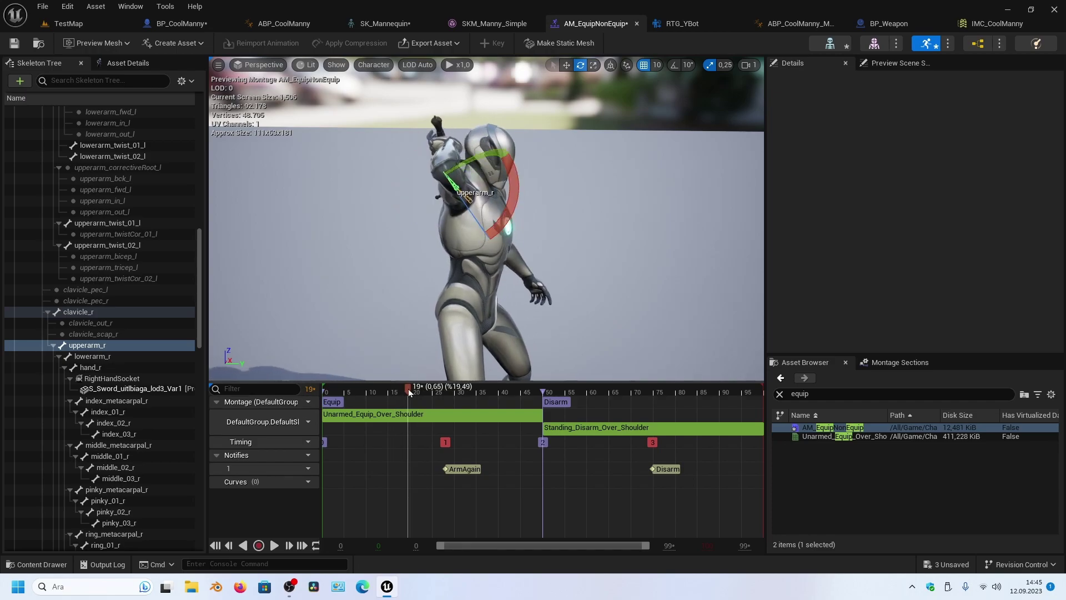
click(637, 25)
Playtest TestMap, pressing E twice to draw and sheathe the sword, then stop
click(107, 27)
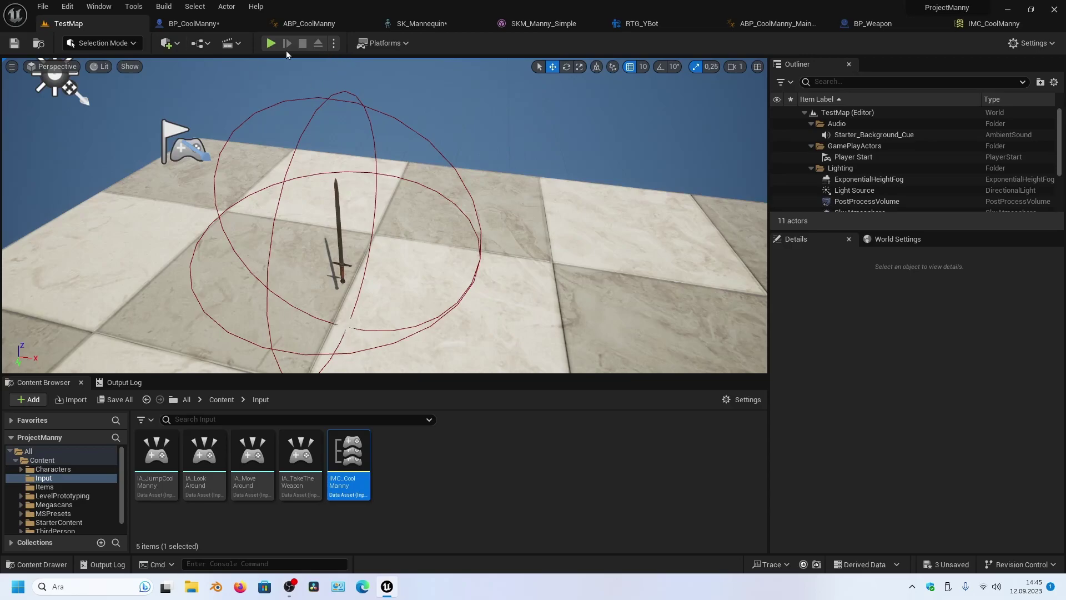
key(alt+p)
key(w)
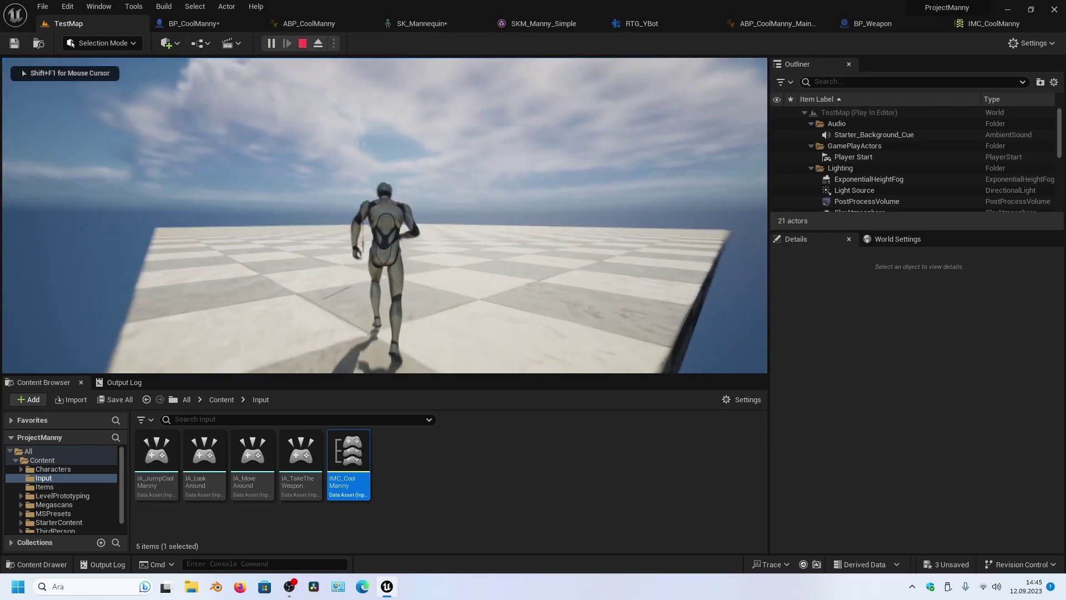
key(e)
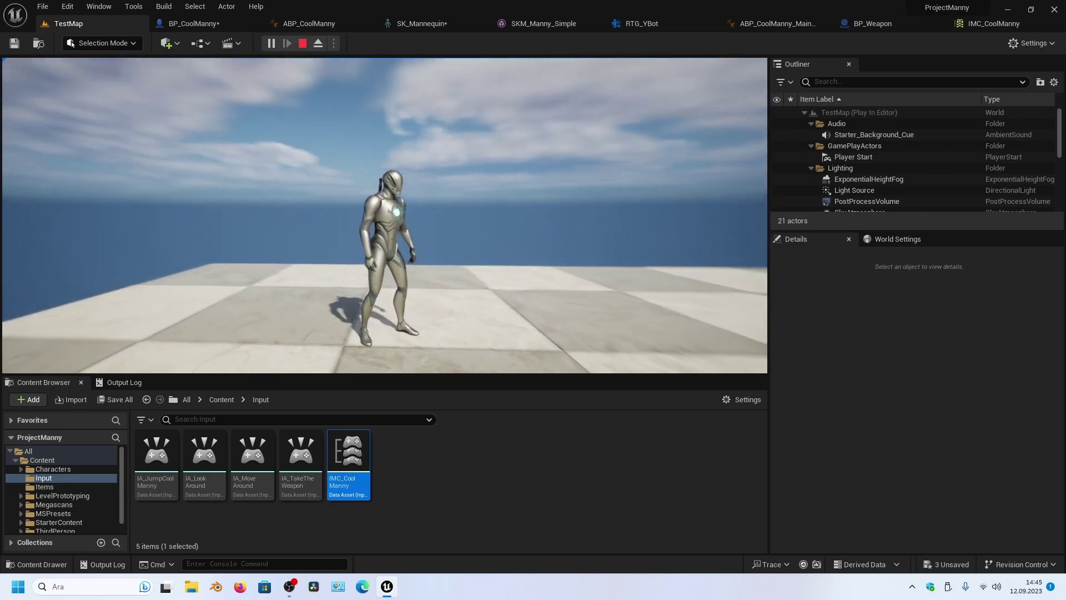
key(e)
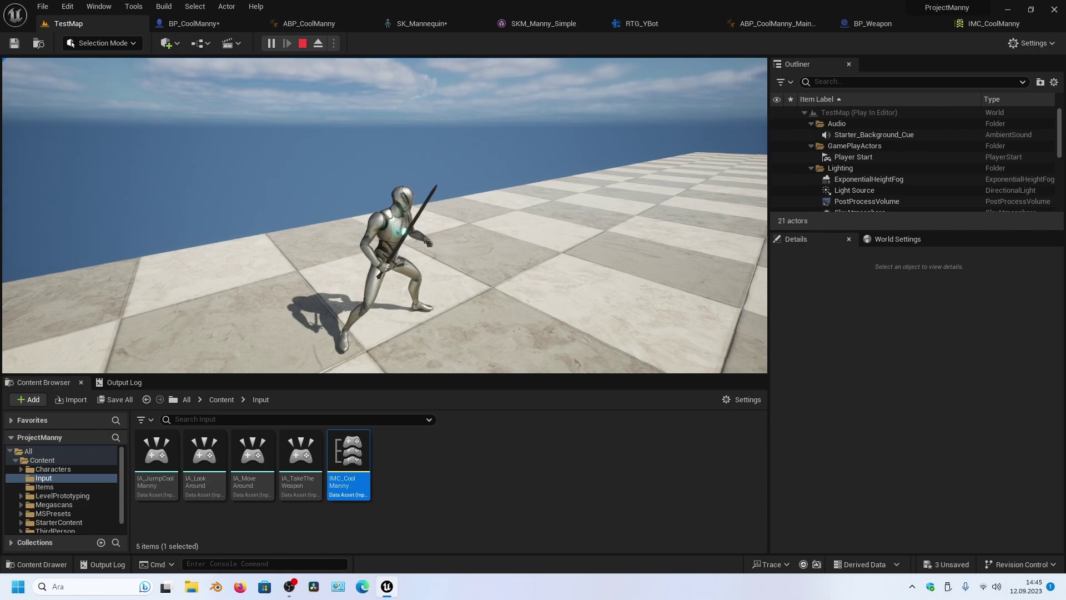
key(Escape)
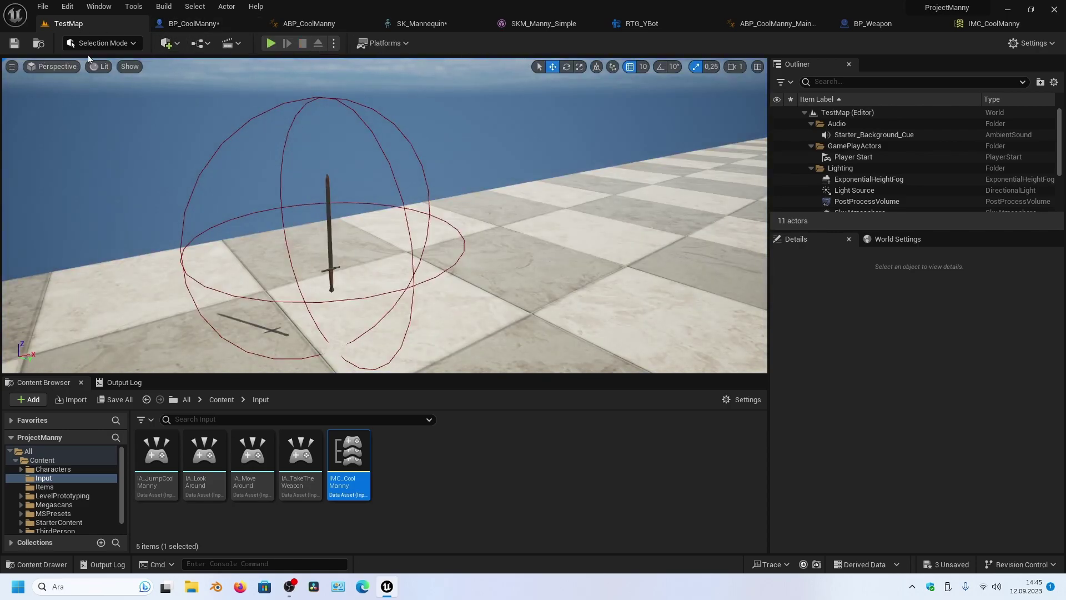
Switch the Content Browser to All content and search for am_ assets
click(53, 469)
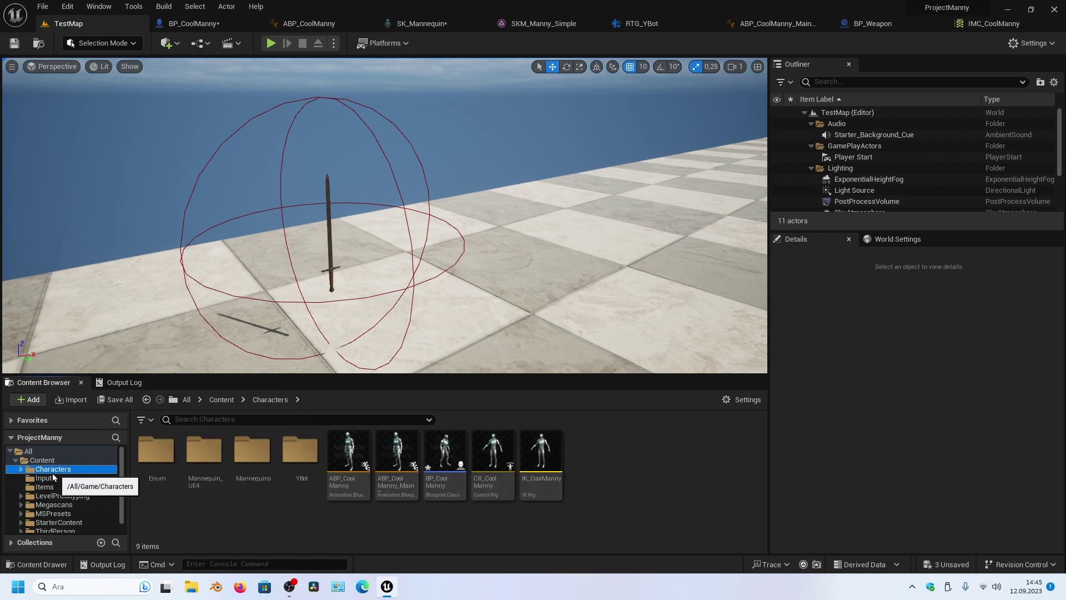
double_click(250, 451)
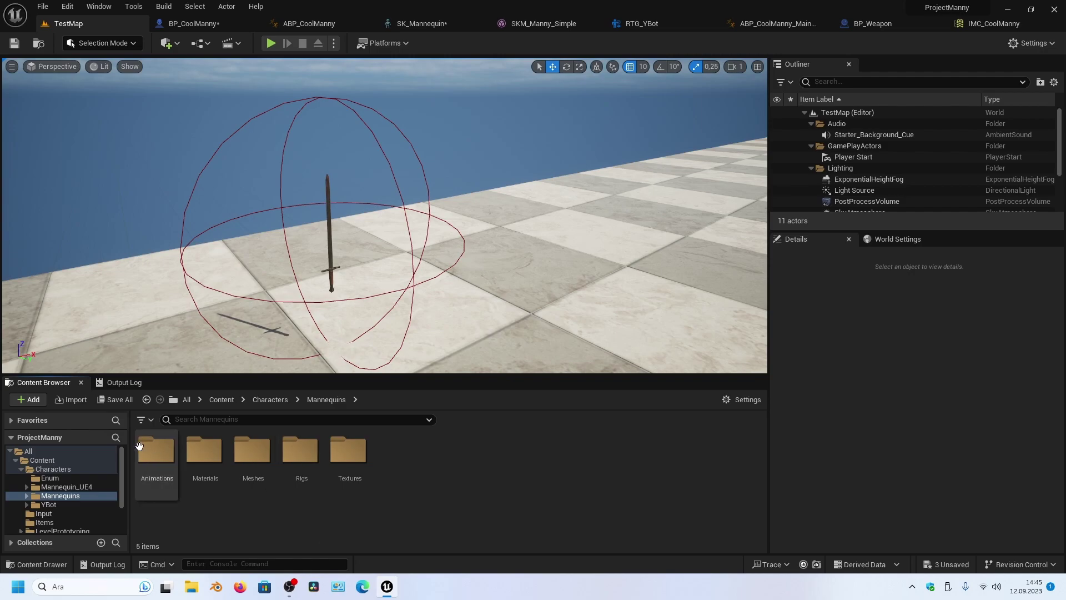
click(27, 451)
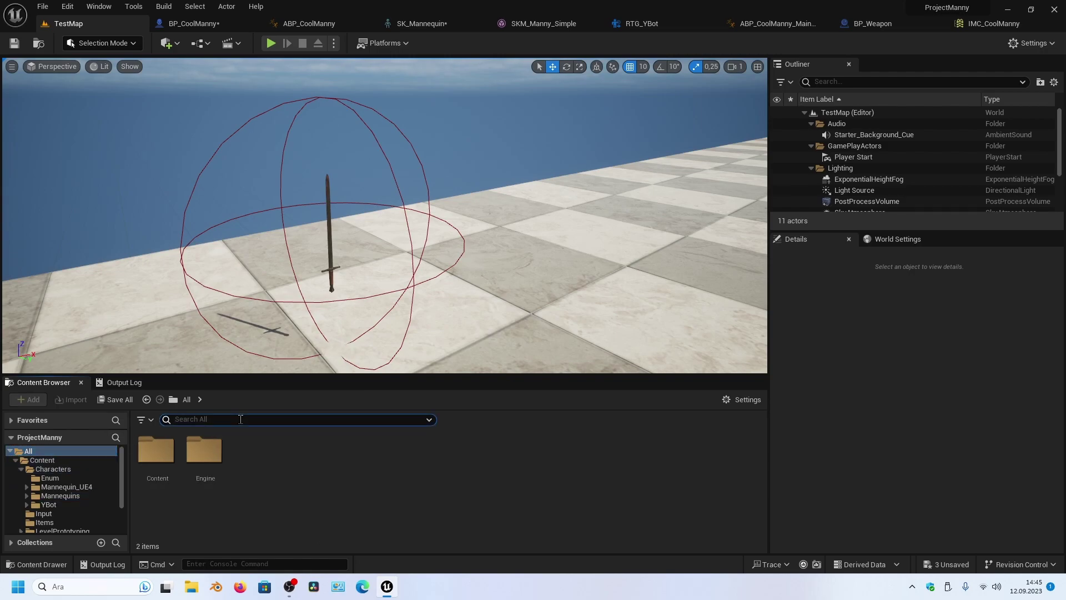
text(am_co)
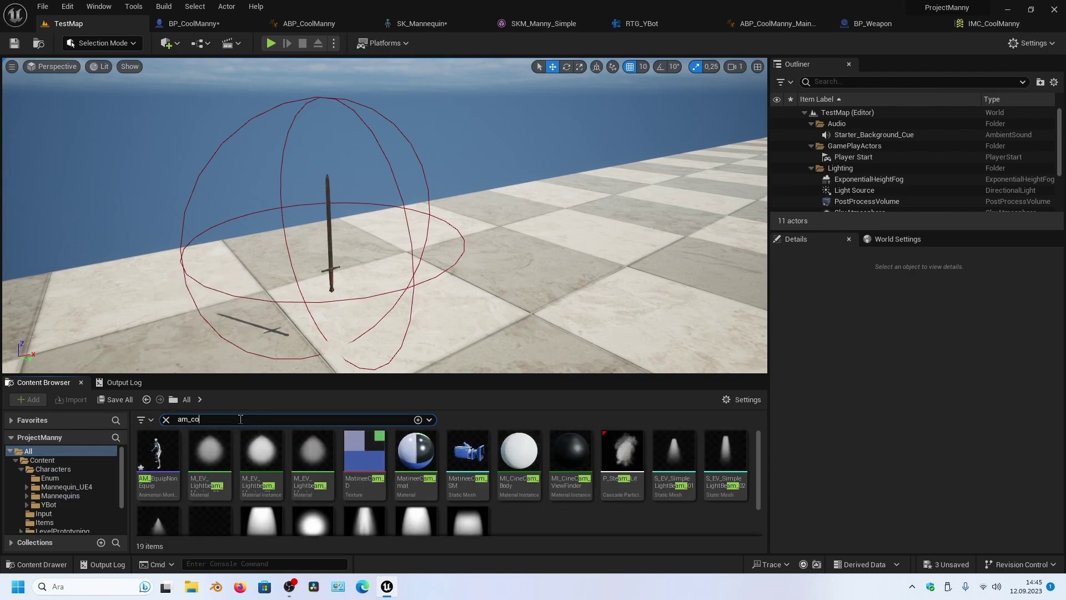
text(o)
Reopen AM_EquipNonEquip and scrub its timeline to around frame 19-20
double_click(161, 456)
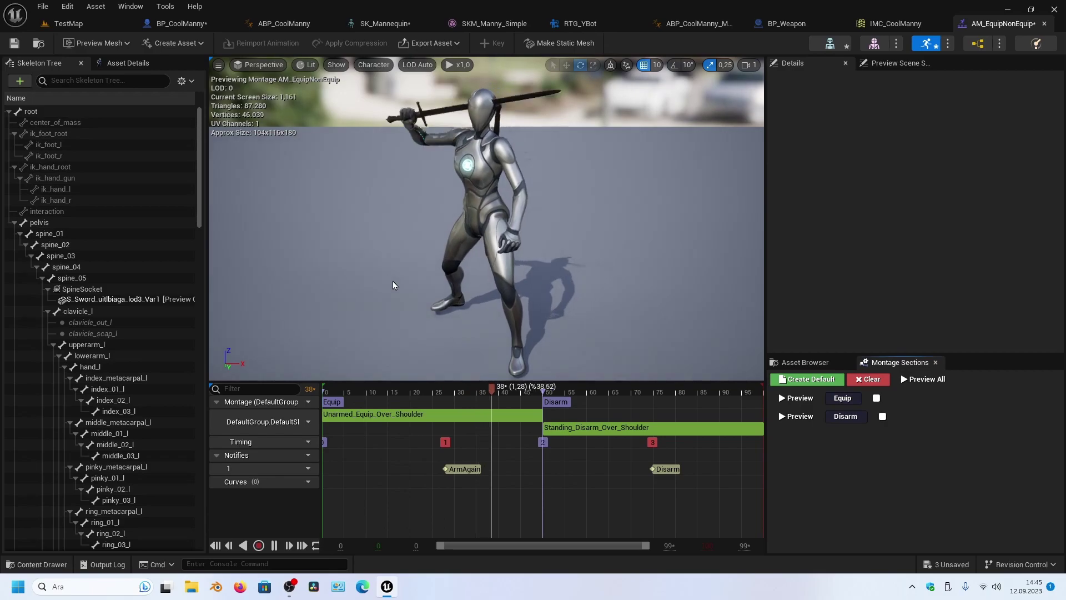
drag(440, 311, 391, 226)
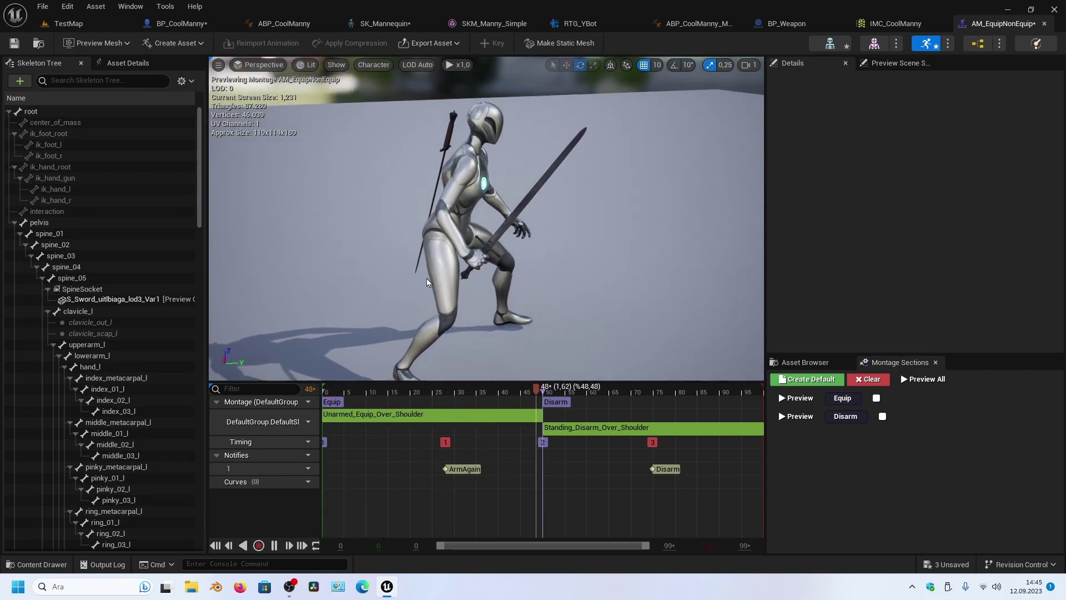
drag(363, 186, 400, 189)
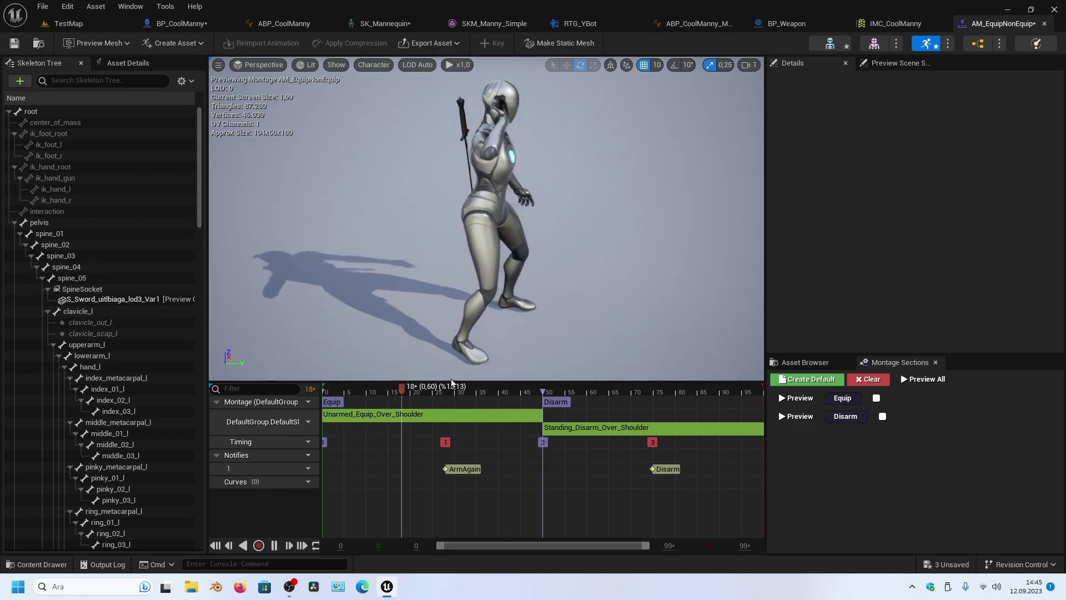
drag(428, 393, 414, 376)
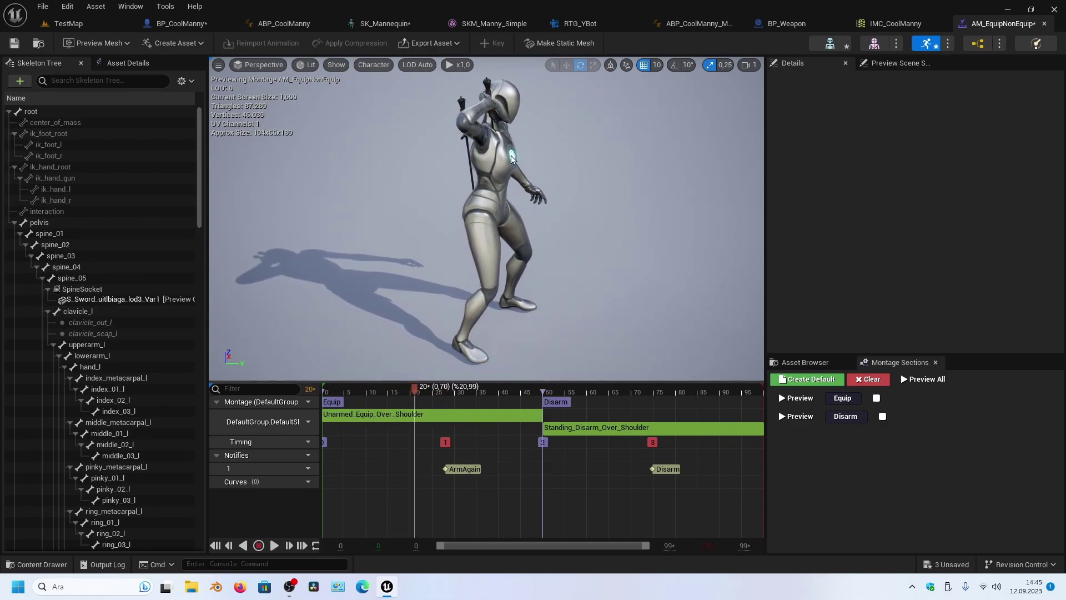
Raise upperarm_r toward the sword, then reset that bone's rotation
click(101, 345)
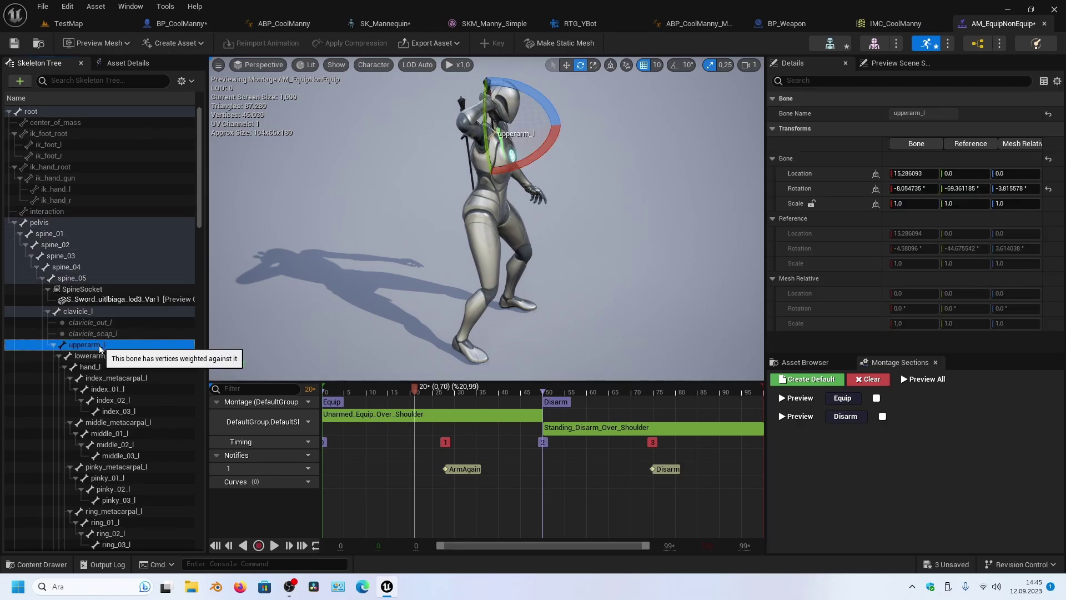
scroll(119, 385, down, 5)
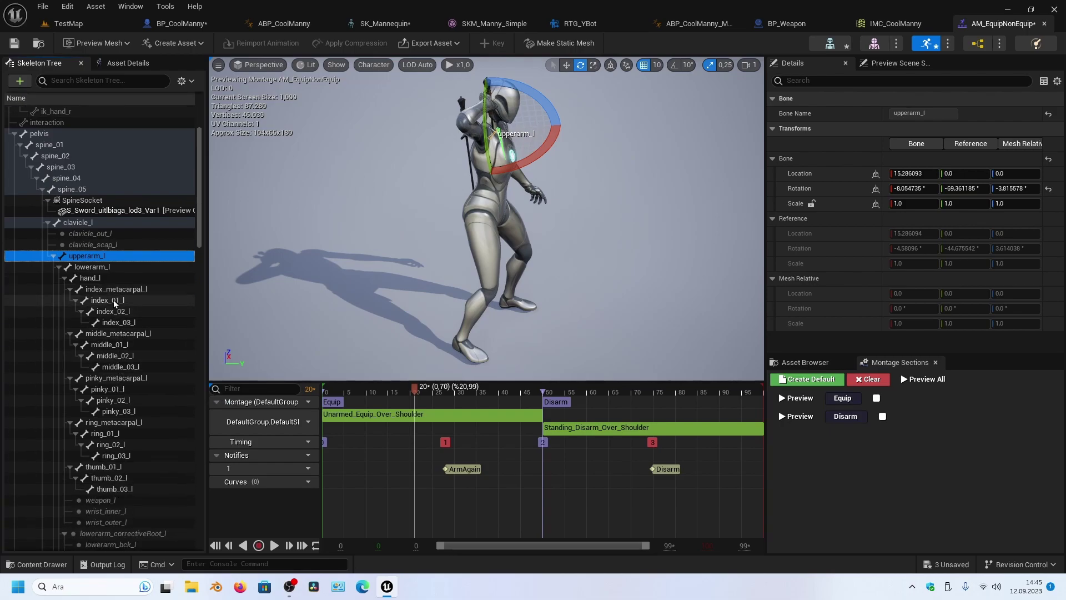
scroll(108, 303, up, 5)
scroll(109, 300, down, 5)
scroll(108, 294, down, 11)
scroll(109, 295, down, 7)
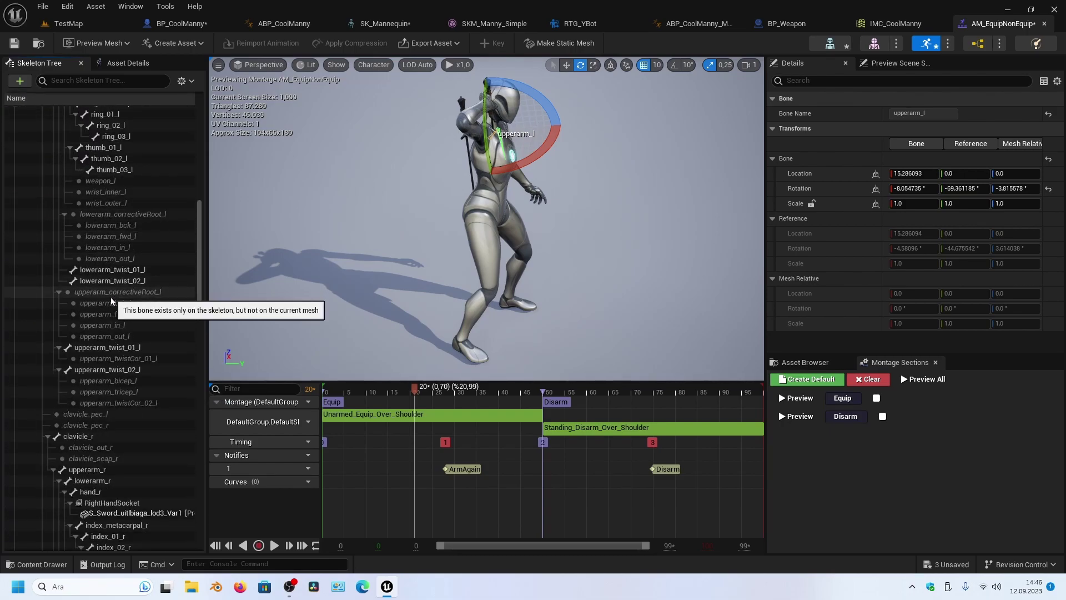
scroll(109, 299, down, 6)
click(126, 364)
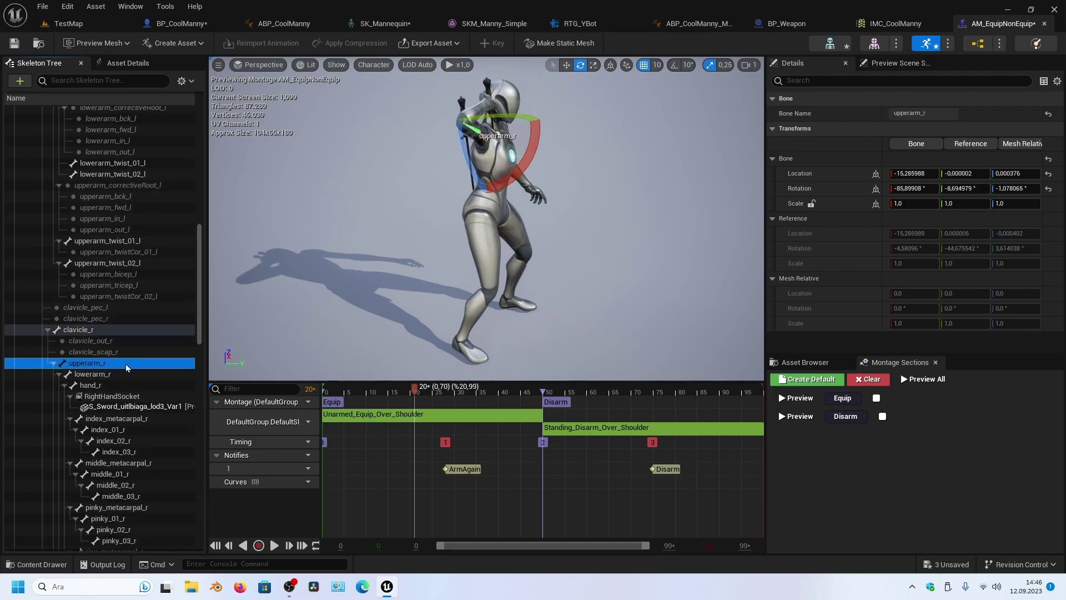
mouse_move(505, 173)
mouse_down()
mouse_move(541, 118)
mouse_move(496, 117)
mouse_up()
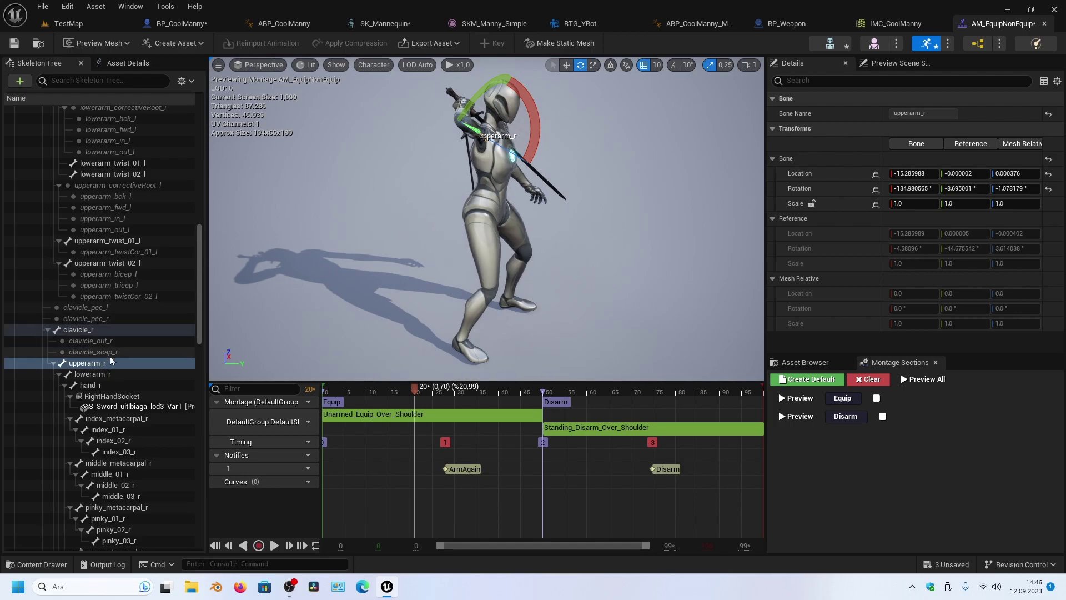
click(86, 365)
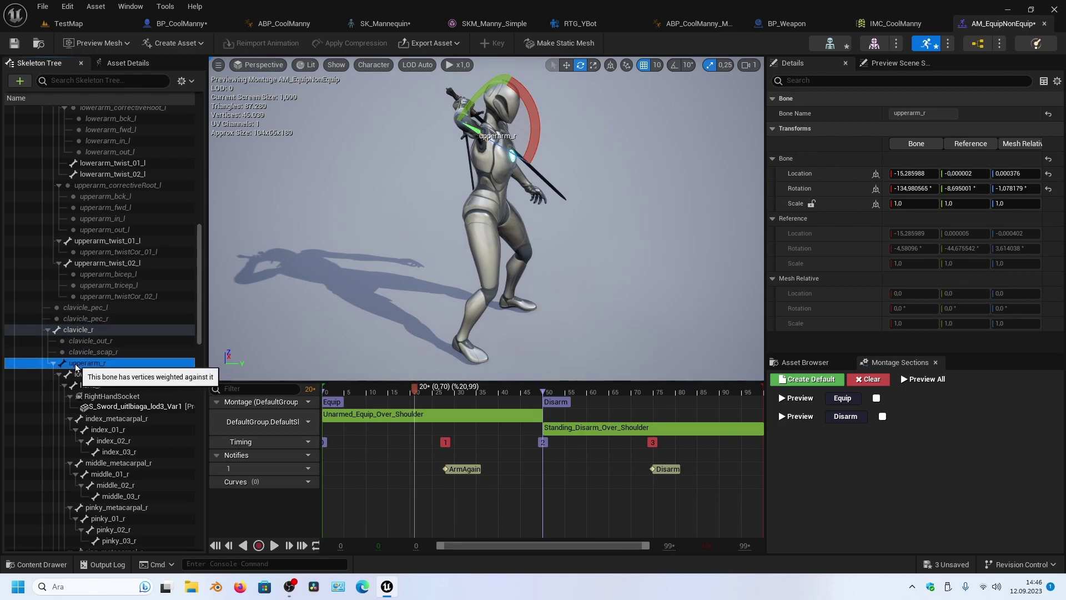
right_click(88, 370)
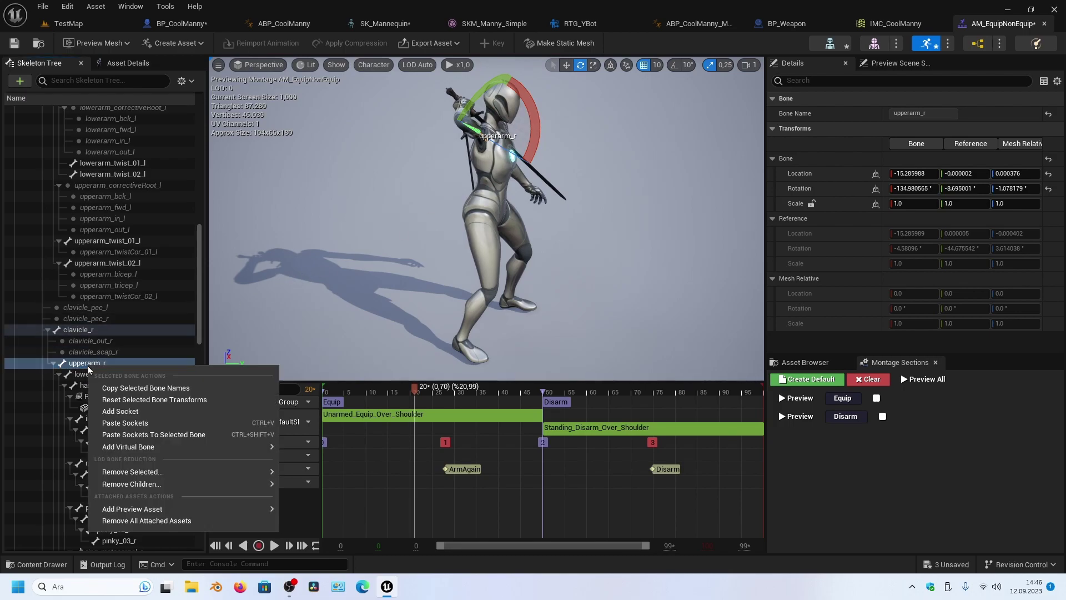
click(156, 400)
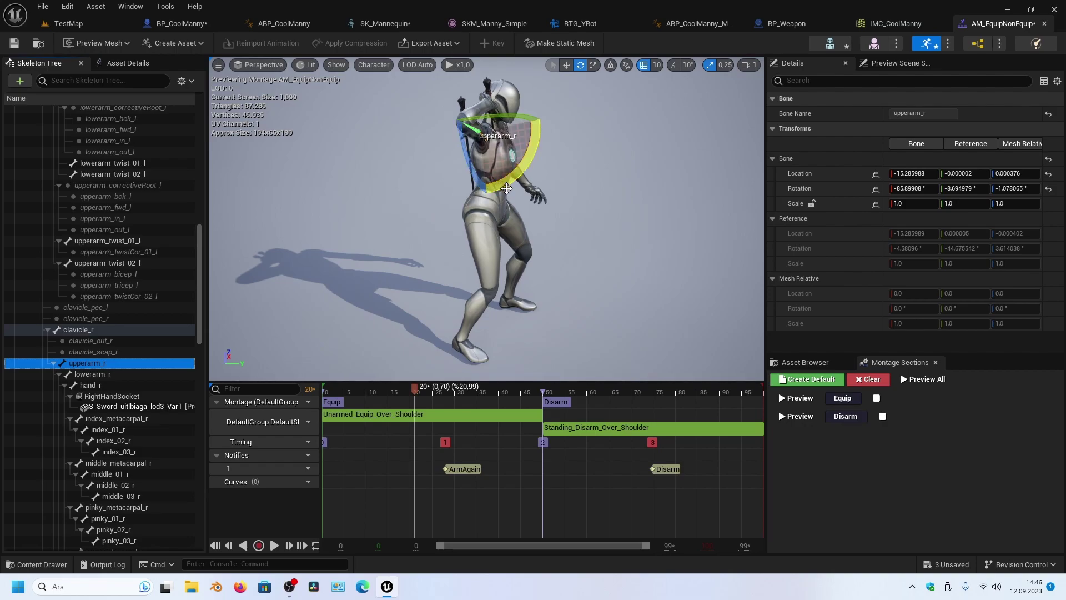
Raise upperarm_r again, then reset the transforms of all bones with Ctrl+A
mouse_move(503, 186)
mouse_down()
mouse_move(542, 138)
mouse_move(532, 92)
mouse_move(528, 103)
mouse_up()
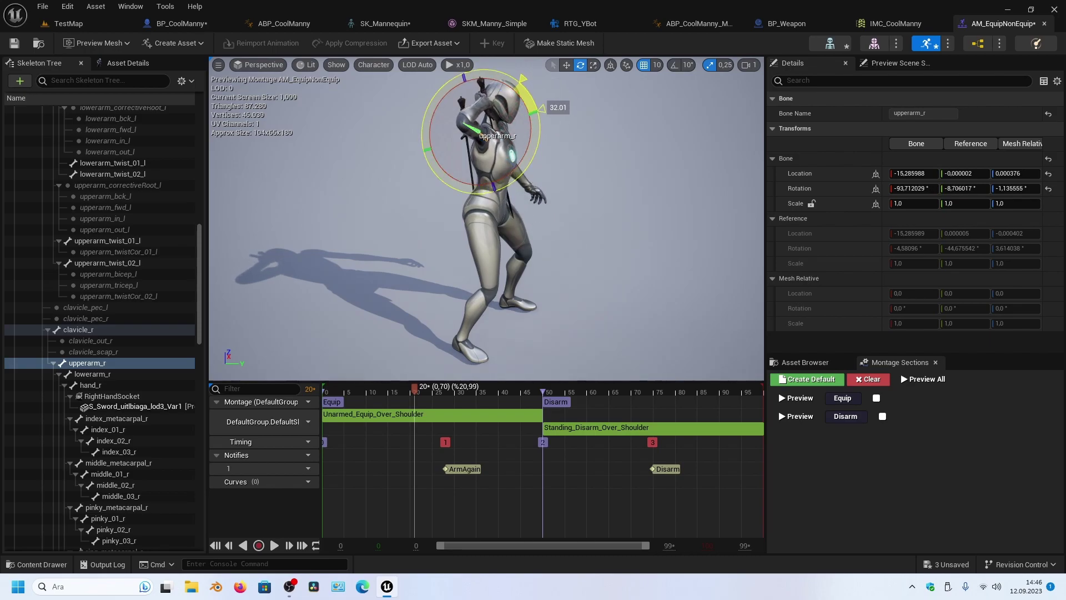
right_click(94, 366)
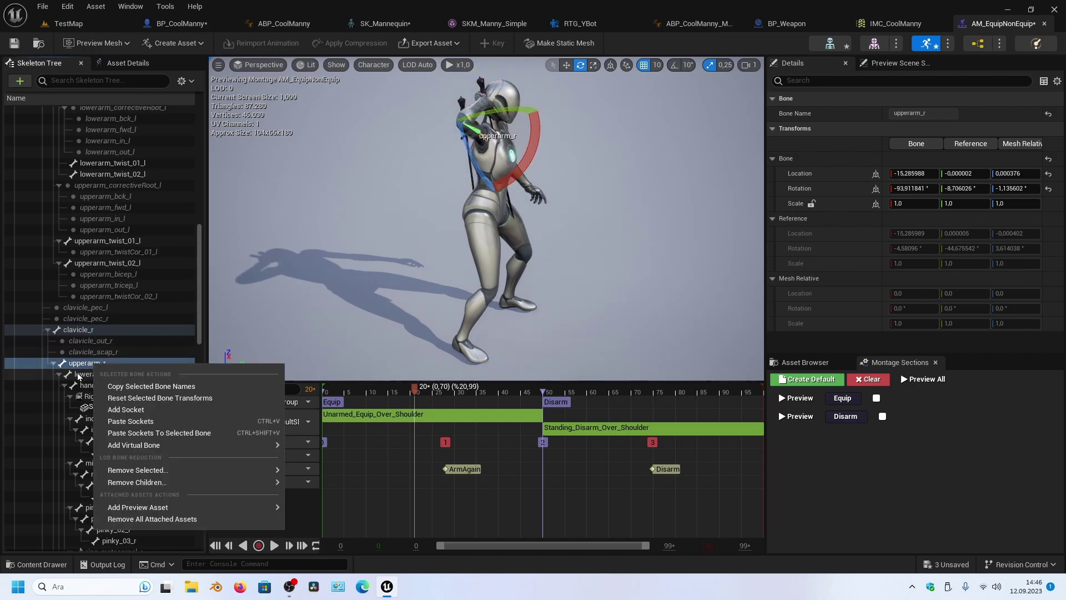
click(90, 366)
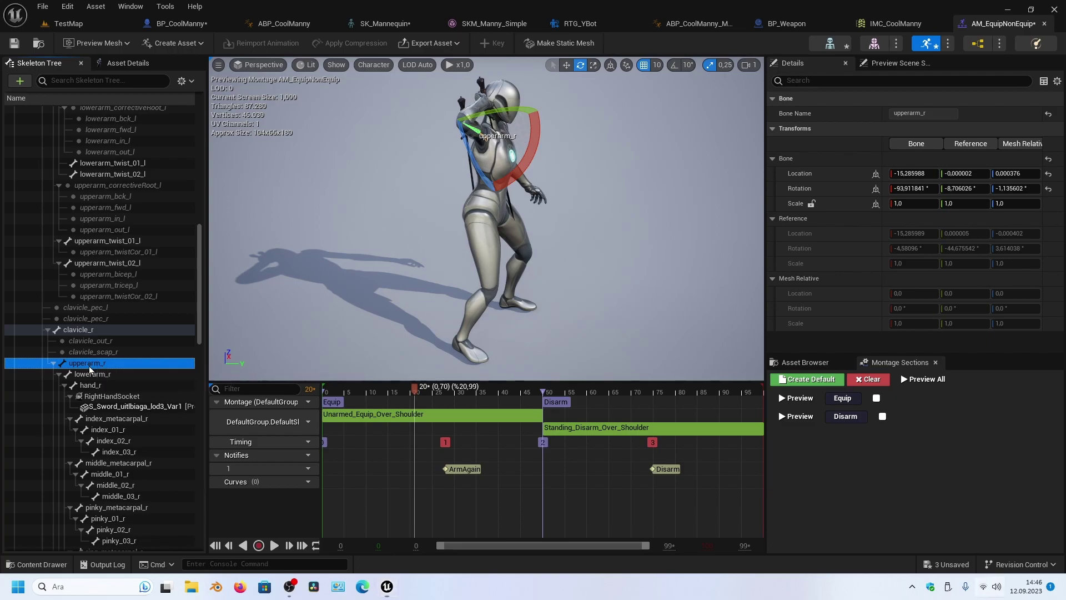
key(ctrl+a)
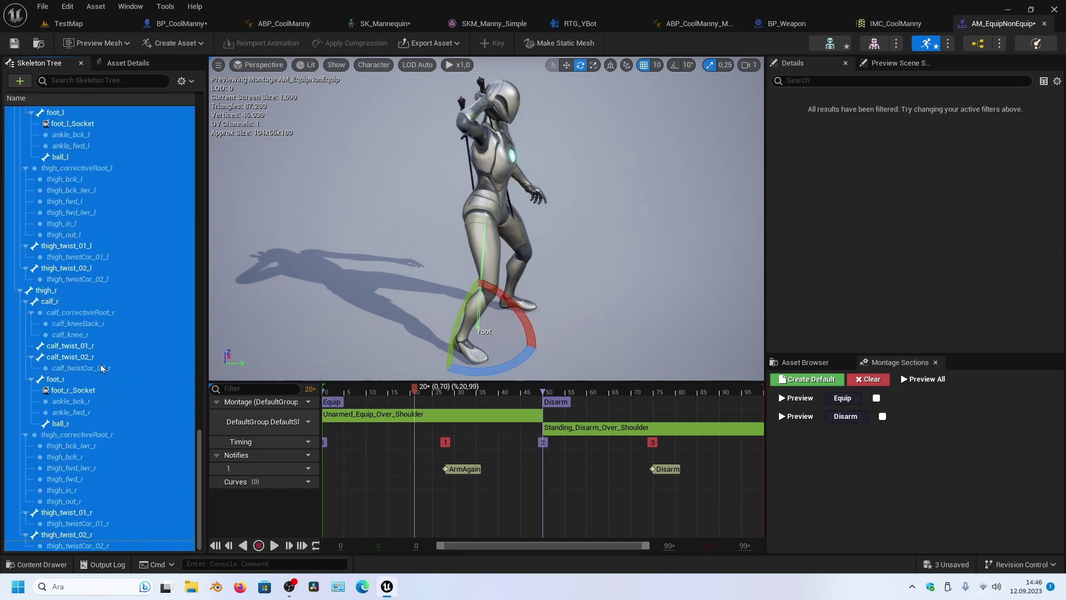
right_click(93, 323)
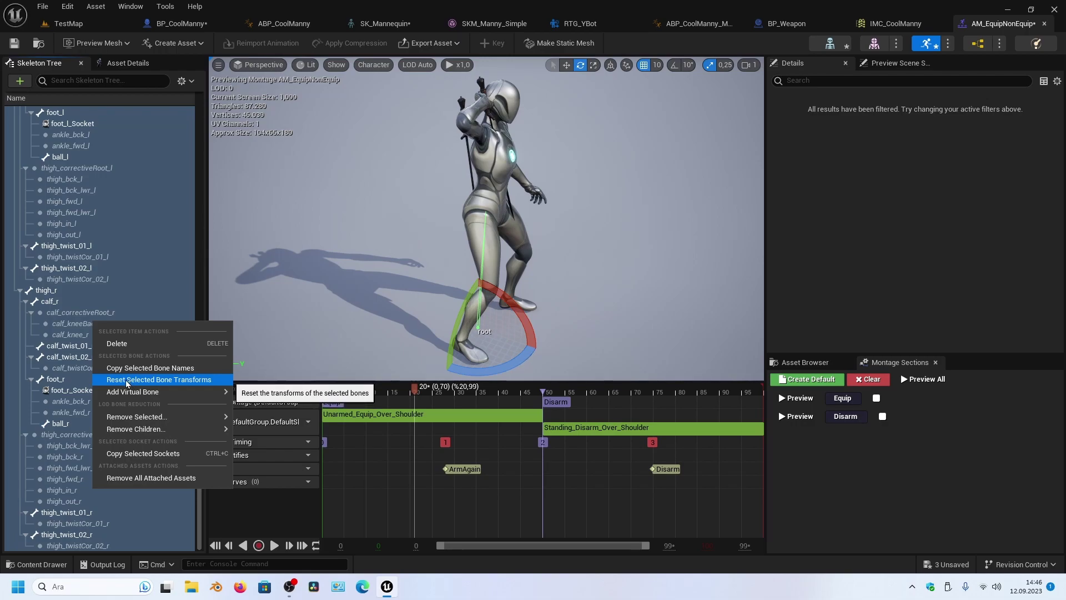
click(126, 382)
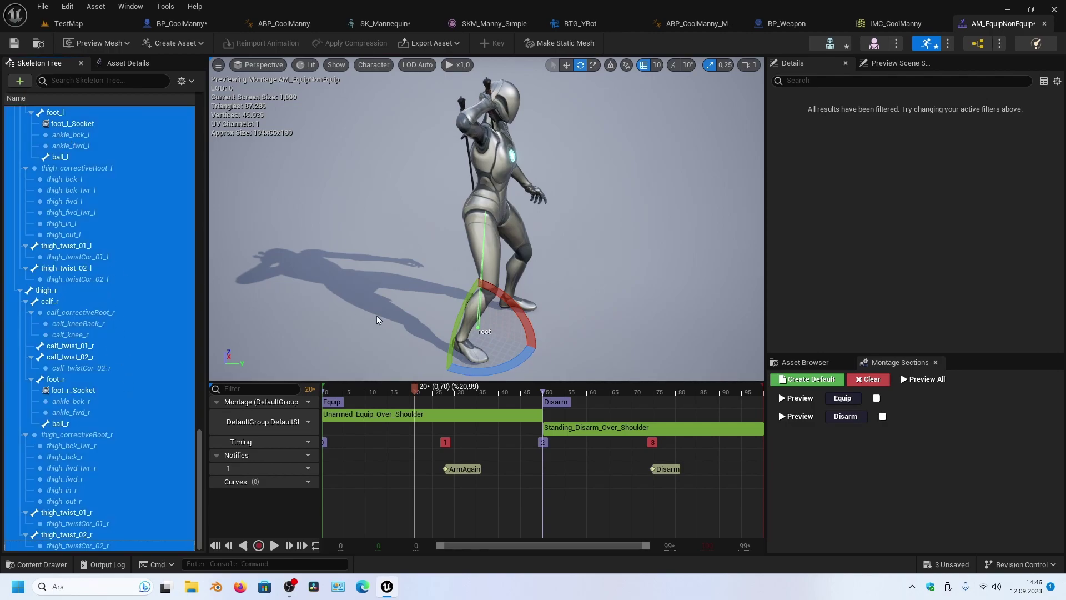
Filter the Asset Browser for 'equip' and open Unarmed_Equip_Over_Shoulder
click(831, 366)
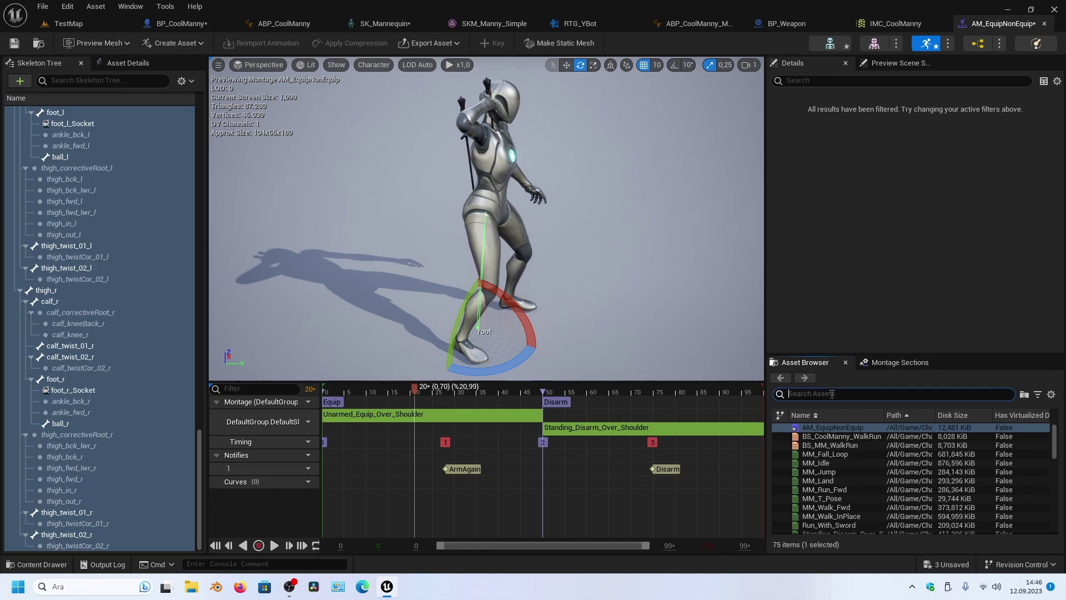
click(116, 291)
click(823, 394)
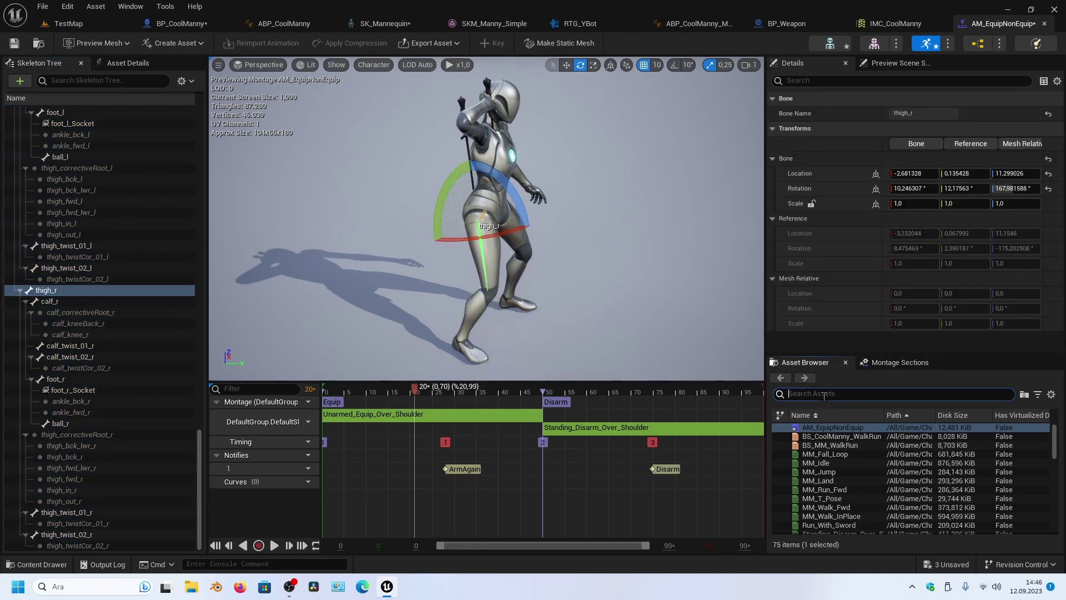
text(equi)
text(p)
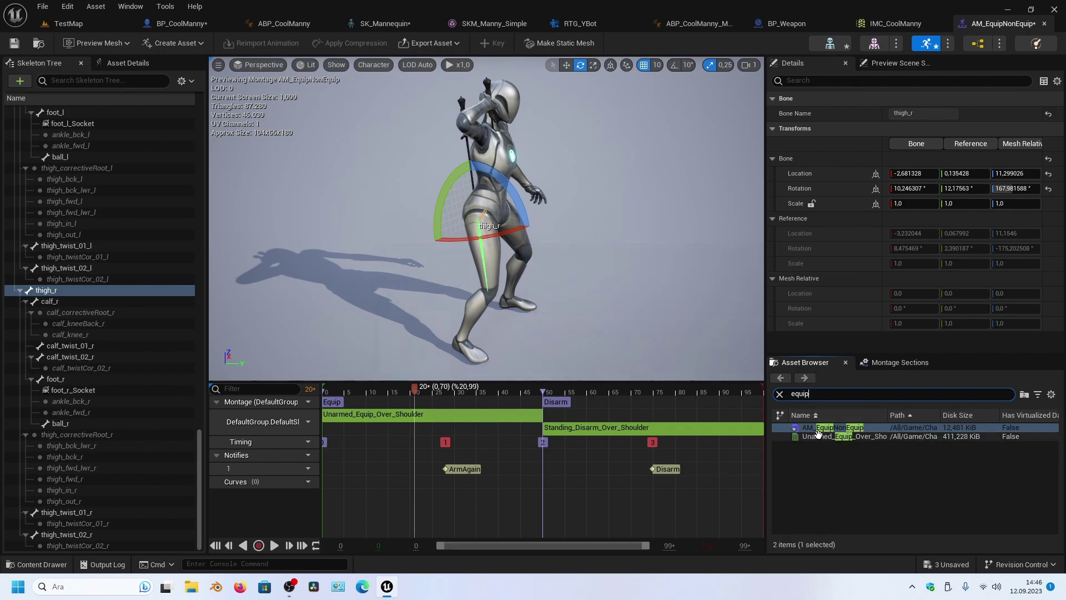
double_click(816, 438)
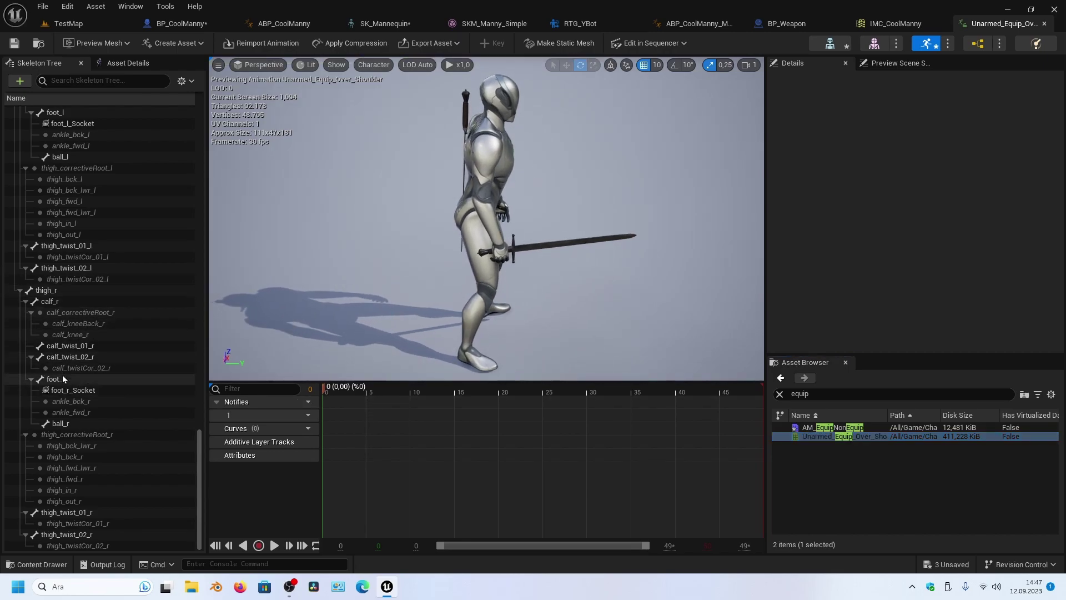
Select upperarm_r and scrub the animation to frame 27
scroll(62, 375, up, 5)
scroll(124, 350, up, 5)
scroll(126, 351, up, 5)
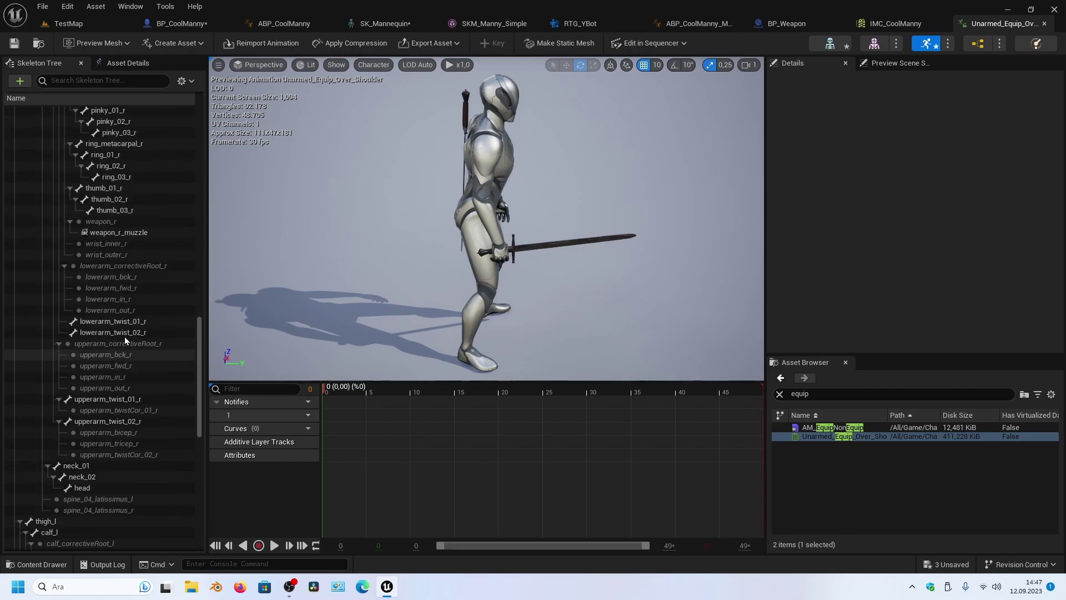
scroll(124, 337, up, 5)
scroll(124, 337, up, 5)
click(100, 275)
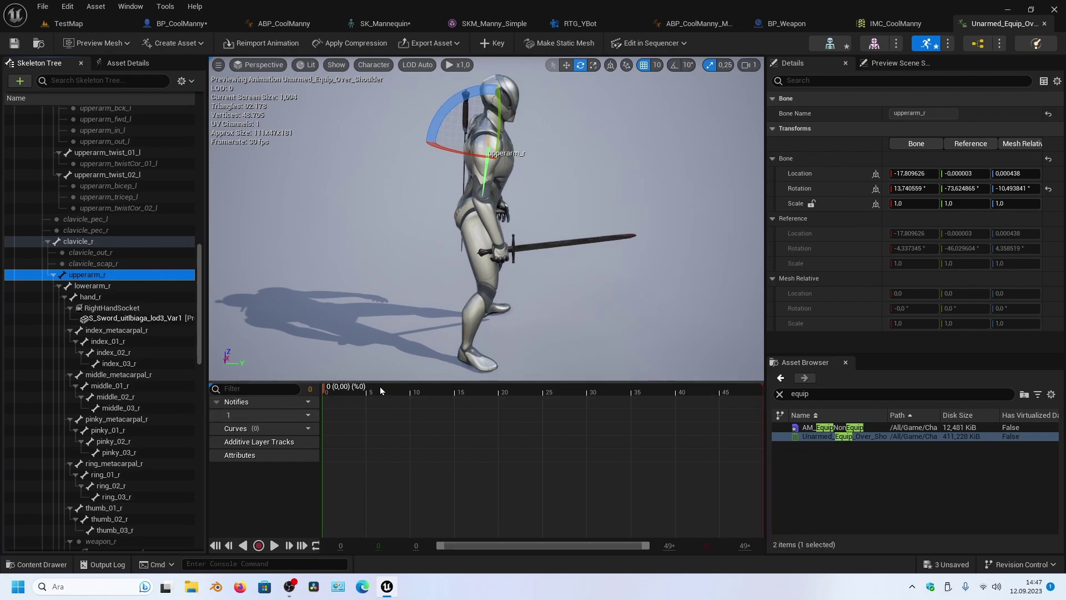
drag(380, 388, 568, 357)
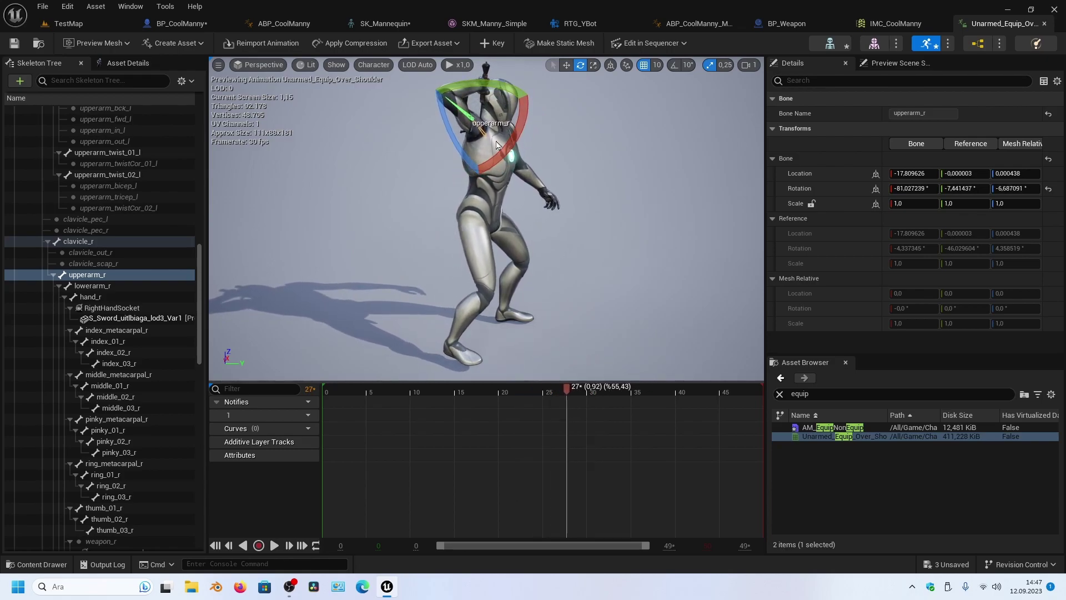
Rotate upperarm_r back to -115.02°, -8.53°, 0.70° to raise the arm
mouse_move(497, 145)
right_down()
mouse_move(527, 130)
mouse_move(609, 290)
right_up()
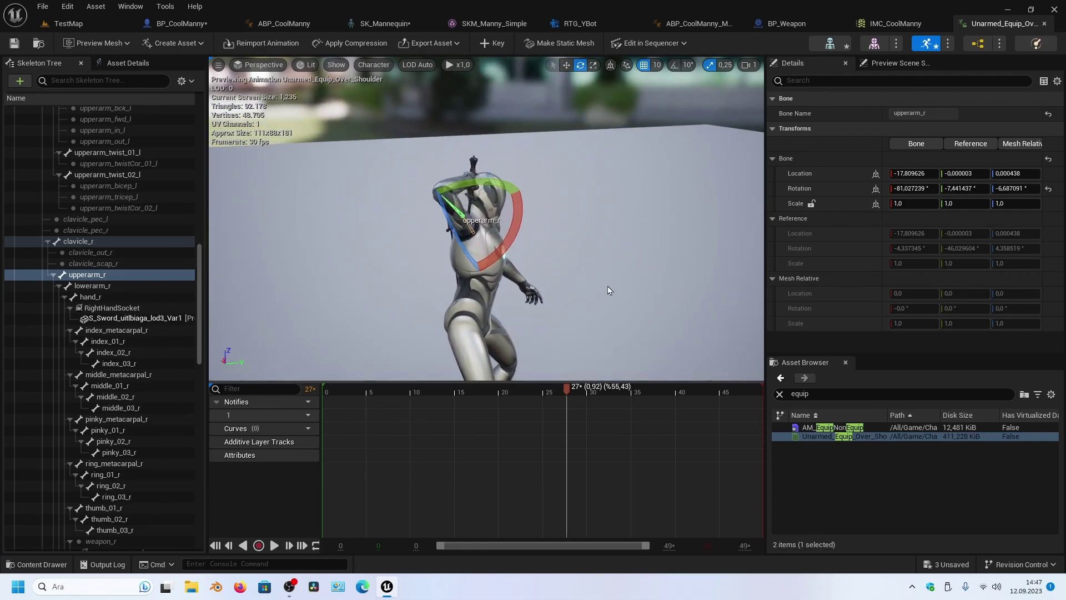
scroll(598, 275, up, 5)
mouse_move(491, 206)
mouse_down()
mouse_move(483, 228)
mouse_move(529, 253)
mouse_up()
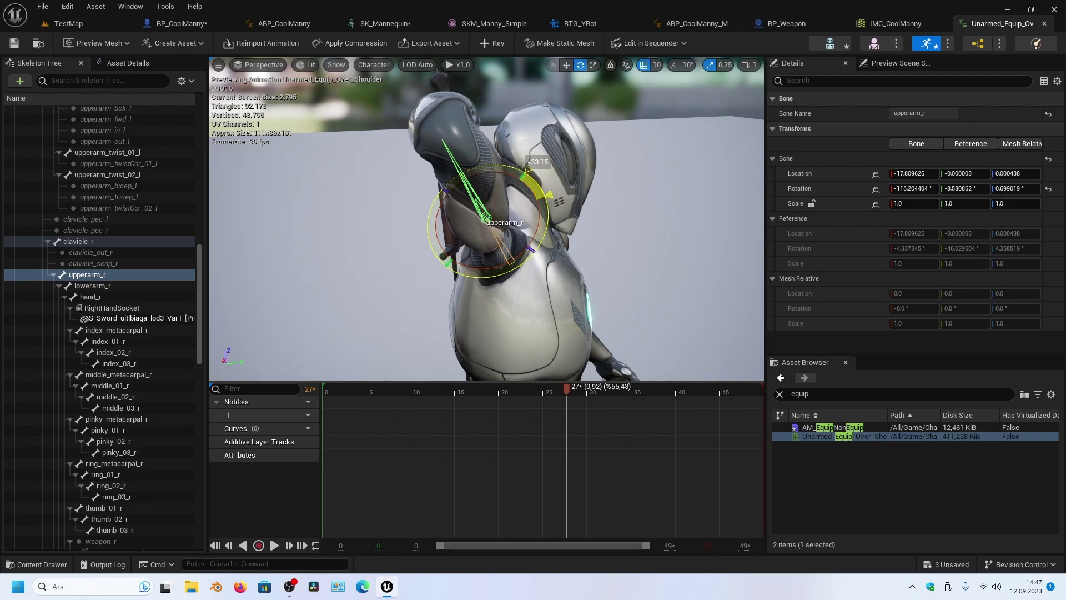
drag(533, 252, 500, 289)
mouse_move(500, 288)
right_down()
mouse_move(444, 288)
mouse_move(478, 283)
mouse_move(314, 244)
right_up()
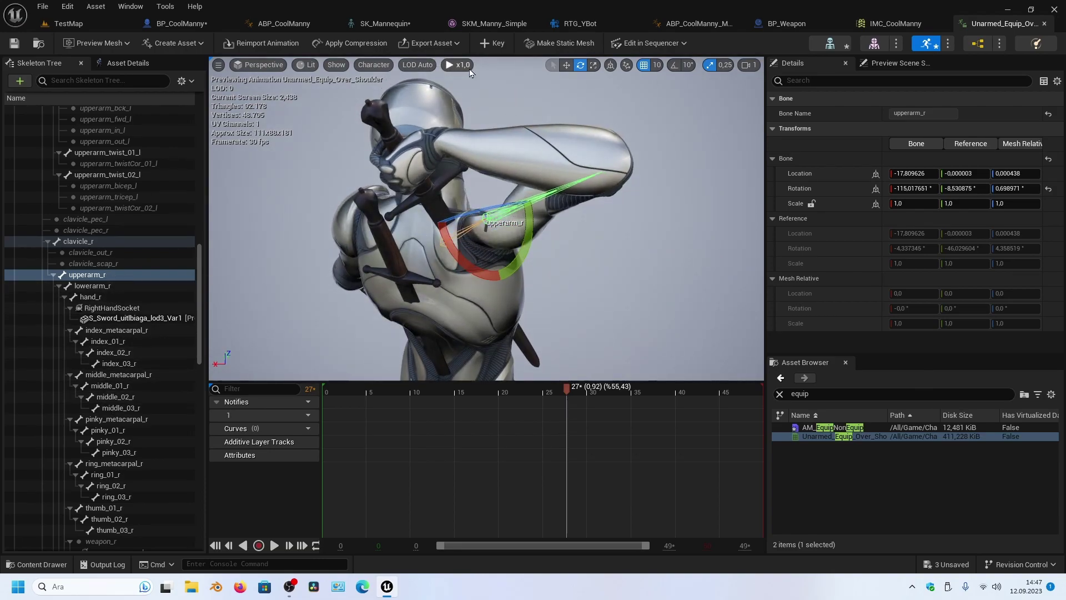
Key the upper arm pose at frame 27 and rotate hand_r to -117.97°, 21.05°, 10.91°
click(492, 42)
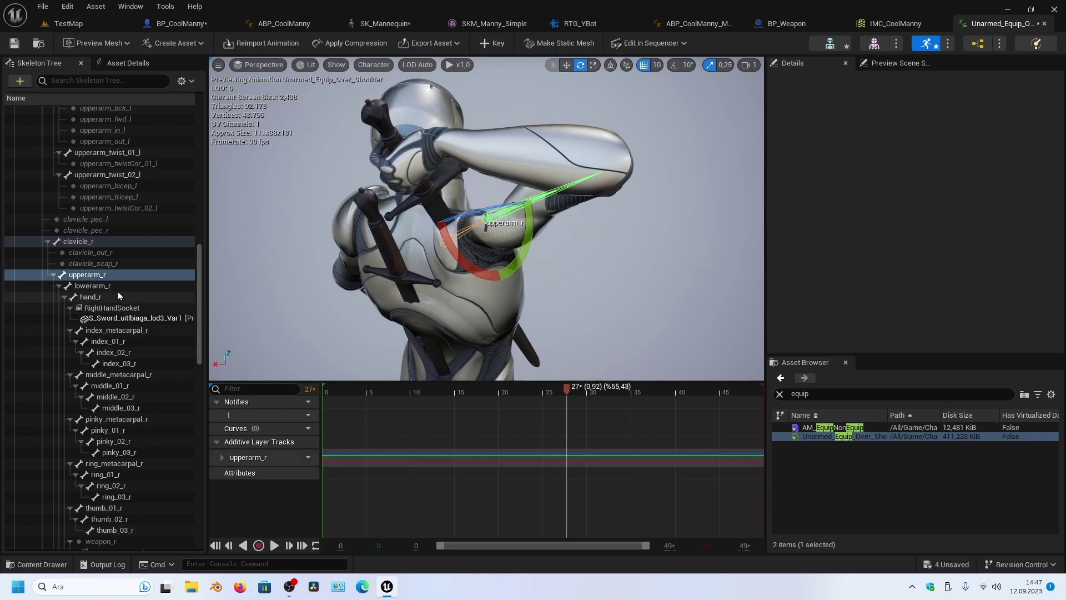
click(91, 296)
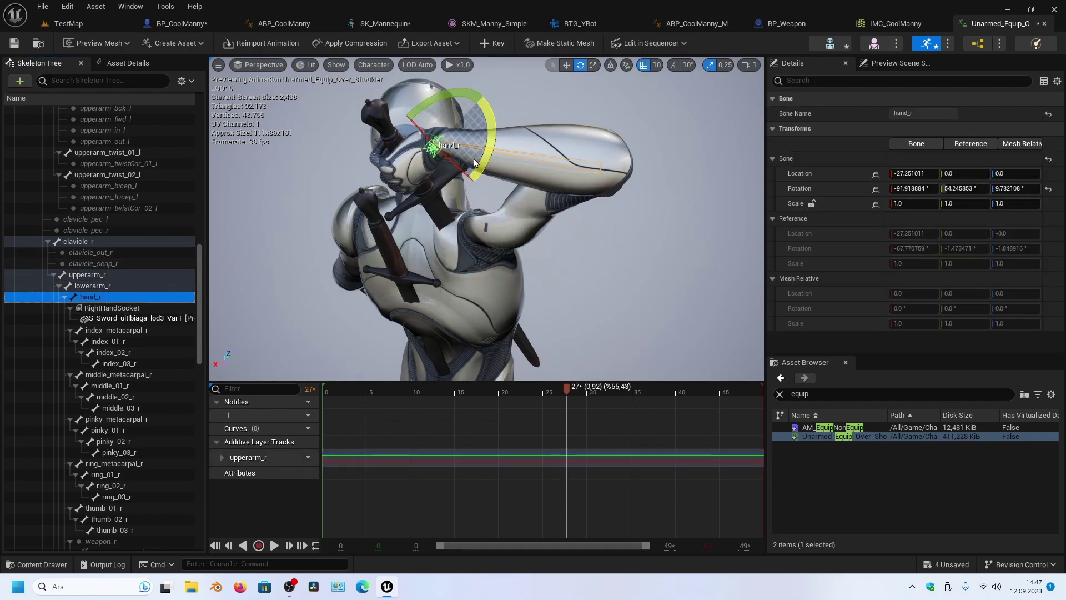
drag(432, 103, 415, 121)
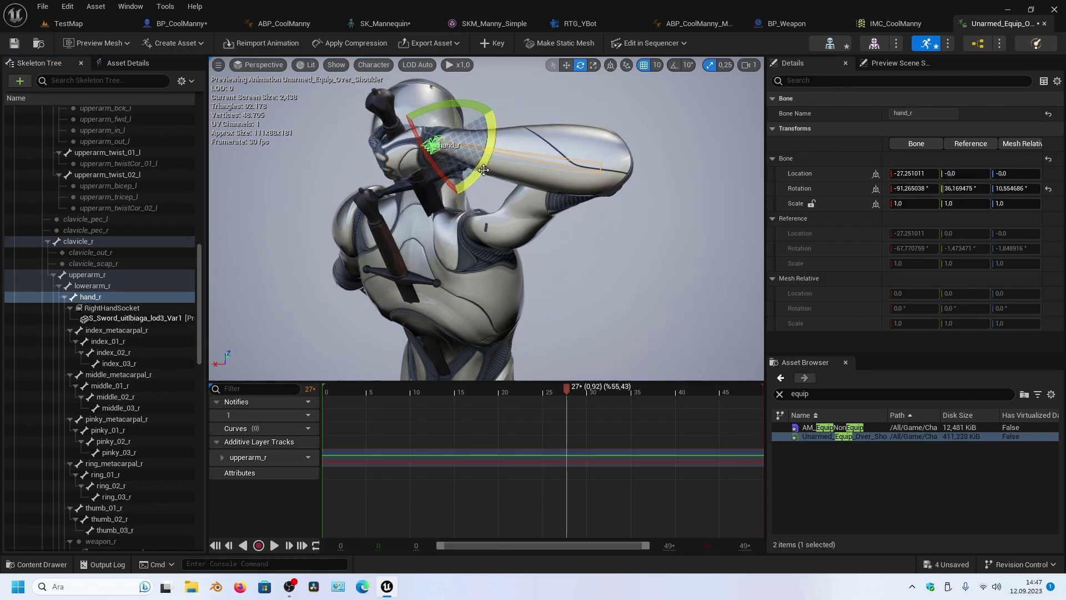
mouse_move(483, 170)
mouse_down()
mouse_move(429, 186)
mouse_move(438, 211)
mouse_move(389, 211)
mouse_up()
Rotate lowerarm_r further back to -10.61°, -25.68°, 145.58°
mouse_move(517, 119)
mouse_down()
mouse_move(516, 136)
mouse_move(434, 139)
mouse_up()
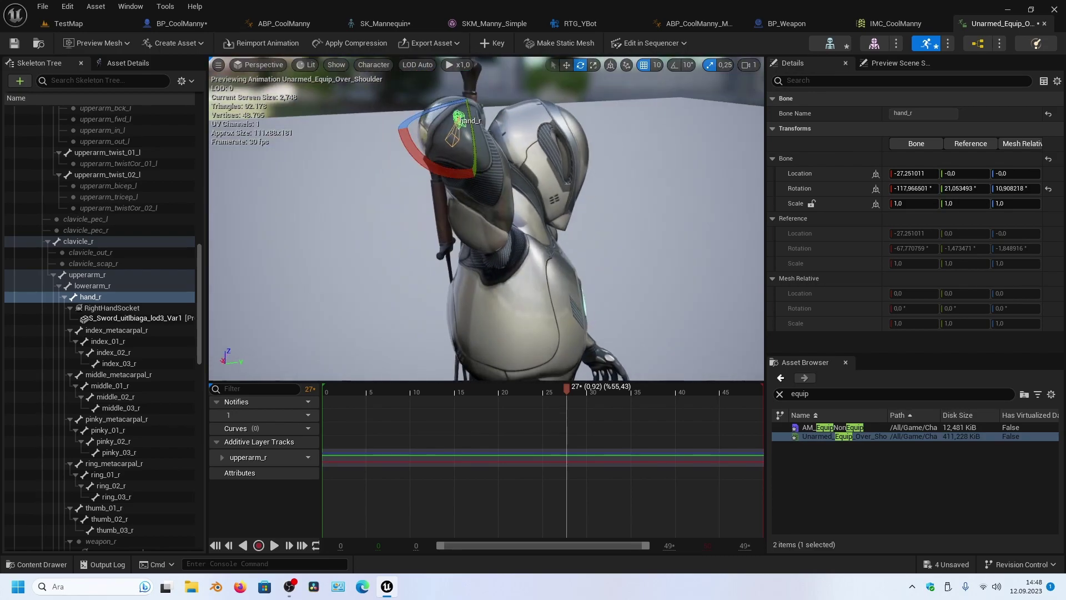
mouse_move(561, 261)
alt+mouse_down()
mouse_move(545, 261)
mouse_move(498, 216)
mouse_move(460, 276)
alt+mouse_up()
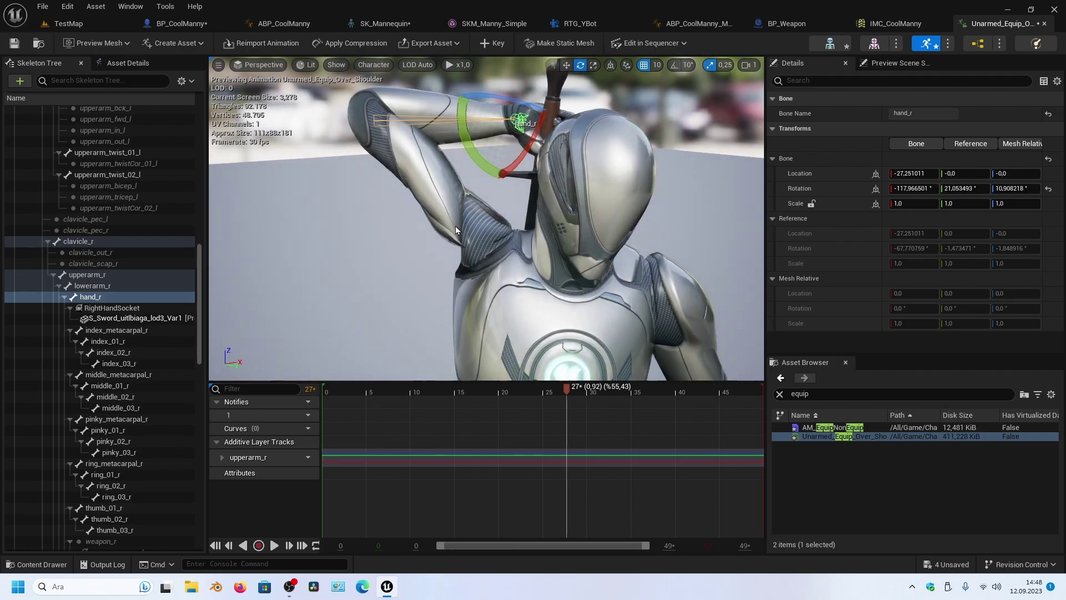
alt+drag(332, 247, 124, 269)
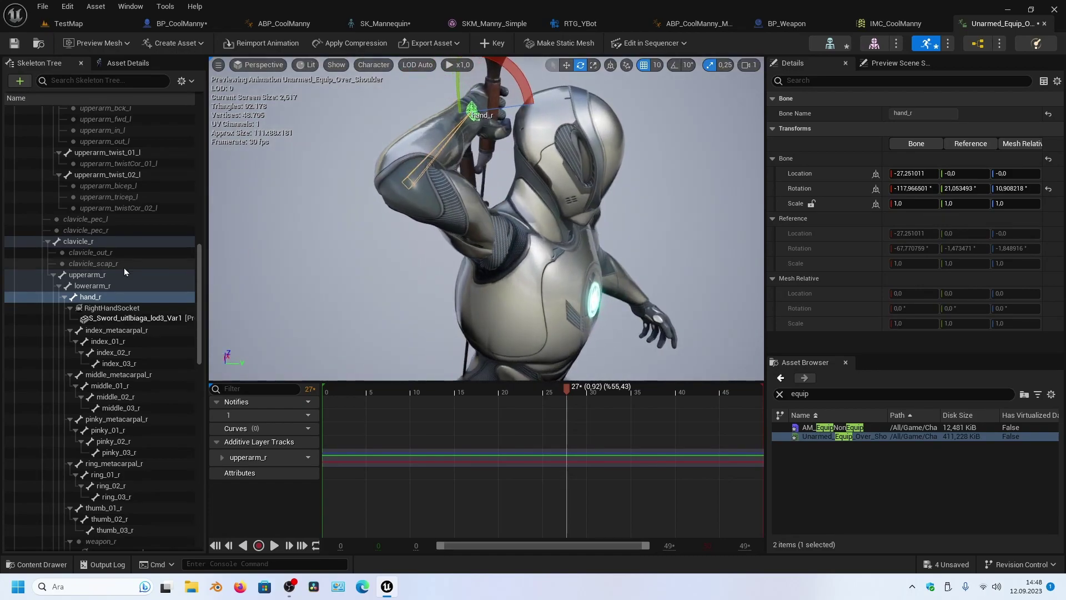
click(95, 286)
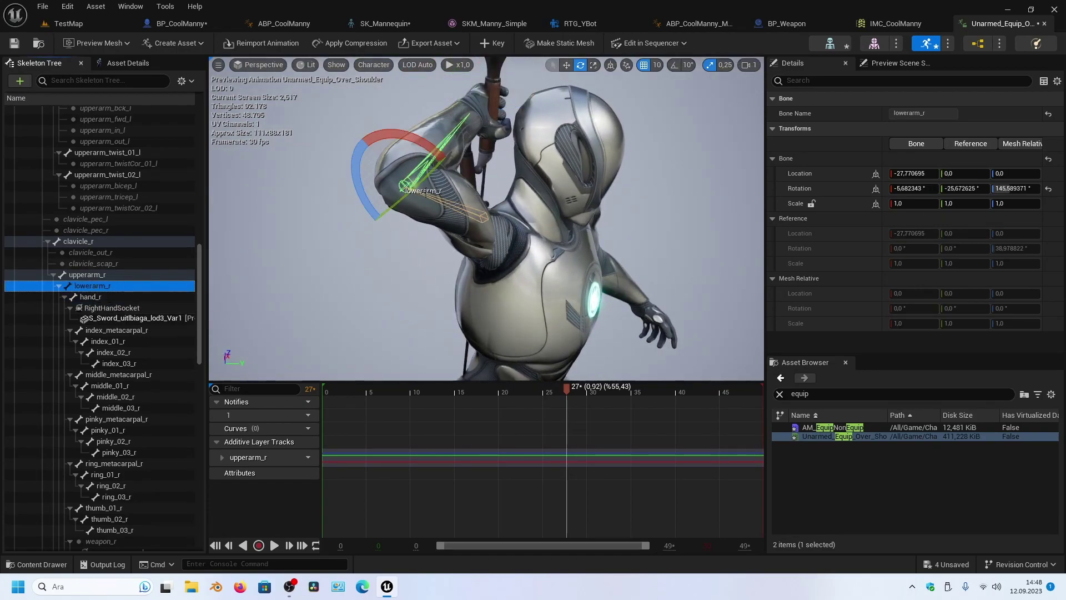
mouse_move(435, 150)
mouse_down()
mouse_move(457, 167)
mouse_move(308, 206)
mouse_move(448, 167)
mouse_move(542, 103)
mouse_up()
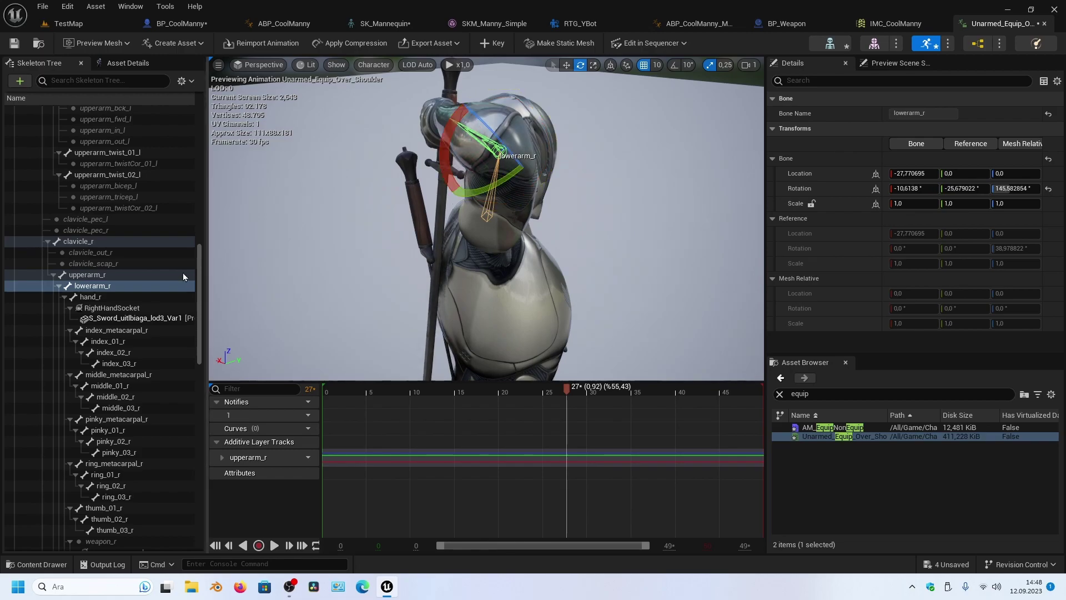
Raise upperarm_r higher and bend lowerarm_r a bit more
click(435, 215)
mouse_move(517, 257)
mouse_down()
mouse_move(531, 244)
mouse_move(489, 178)
mouse_move(527, 169)
mouse_move(377, 214)
mouse_move(477, 211)
mouse_up()
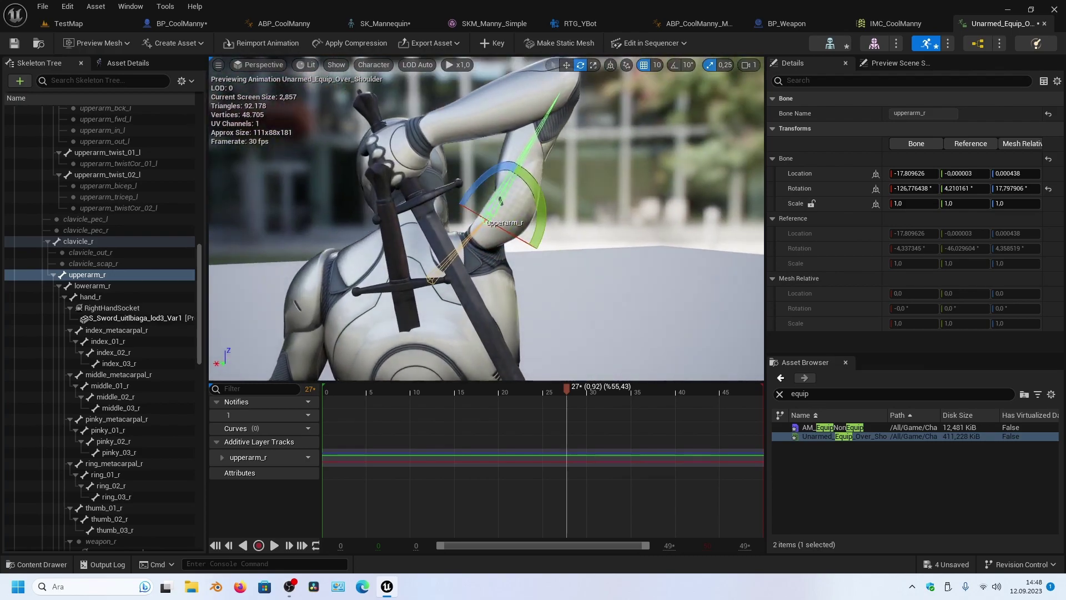
click(93, 285)
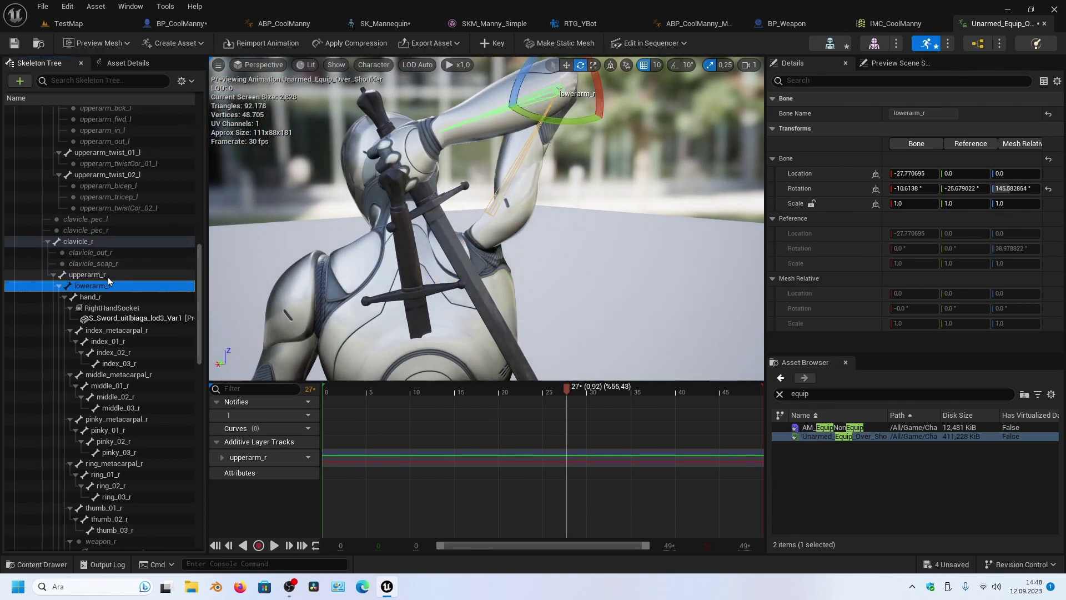
drag(603, 103, 583, 117)
Rotate hand_r to tilt the sword back toward the hilt position
click(90, 297)
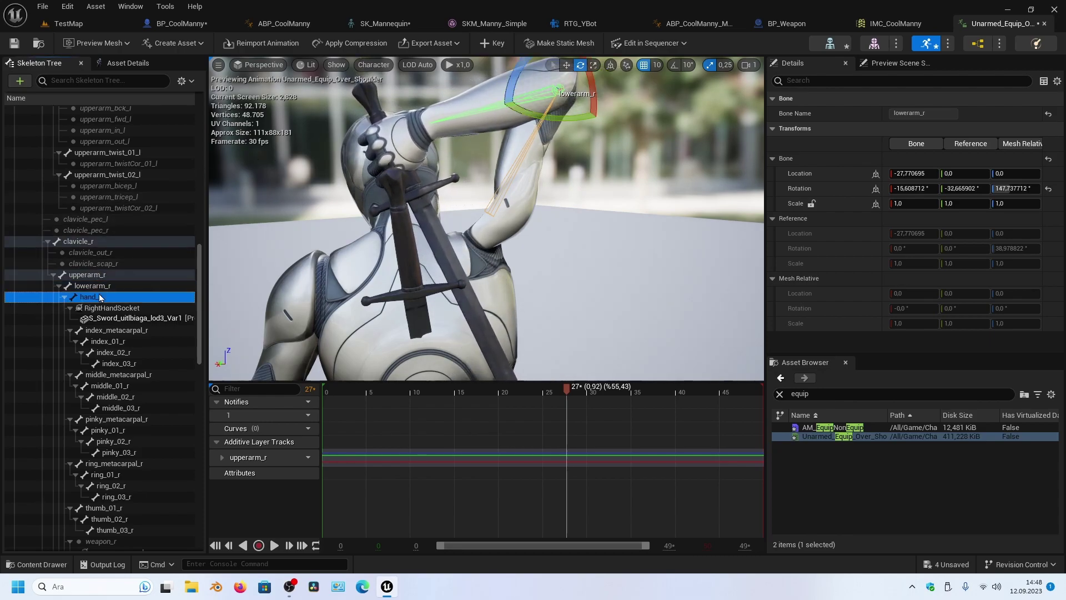
drag(363, 122, 383, 139)
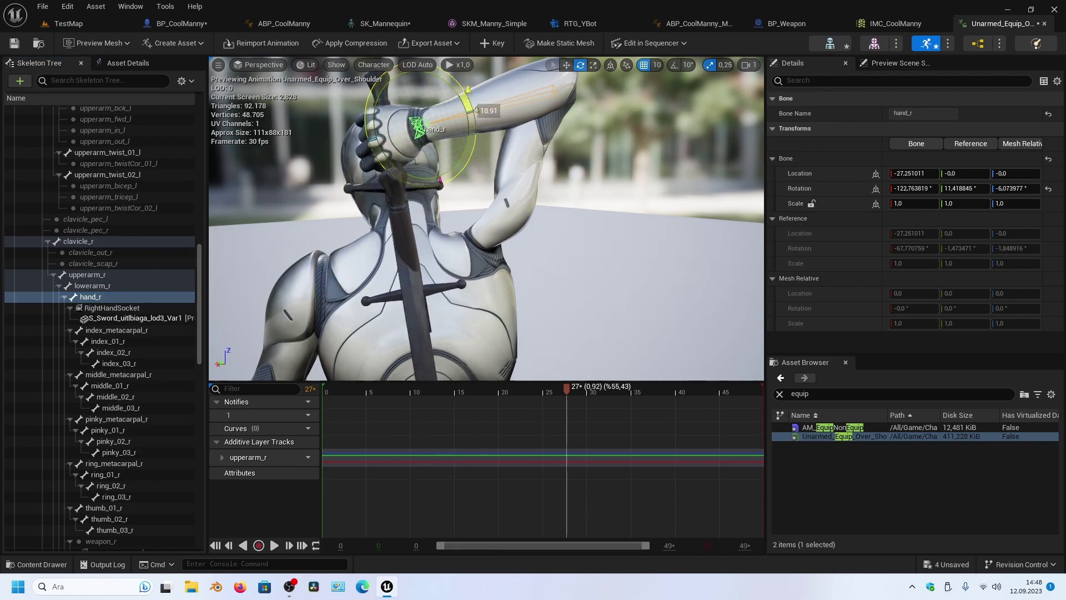
right_drag(389, 222, 466, 222)
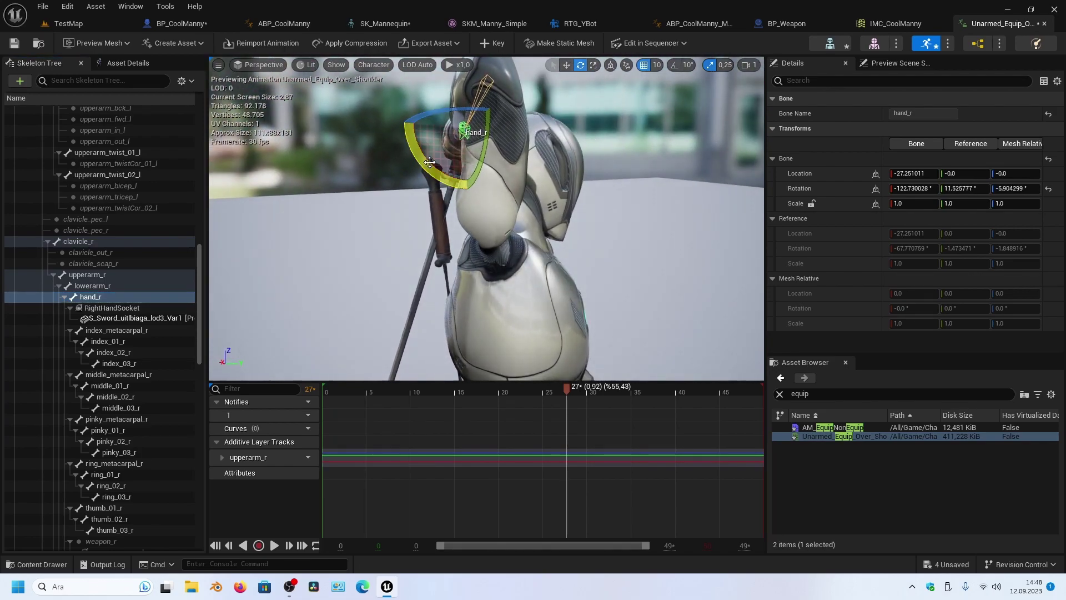
drag(473, 183, 483, 213)
right_drag(483, 213, 534, 222)
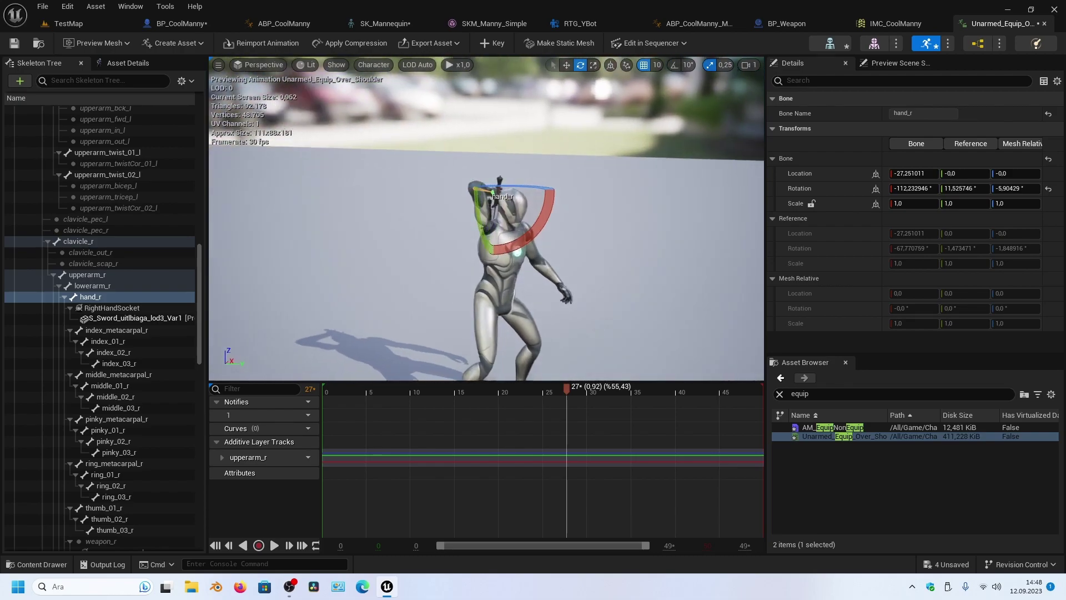
right_drag(469, 212, 500, 217)
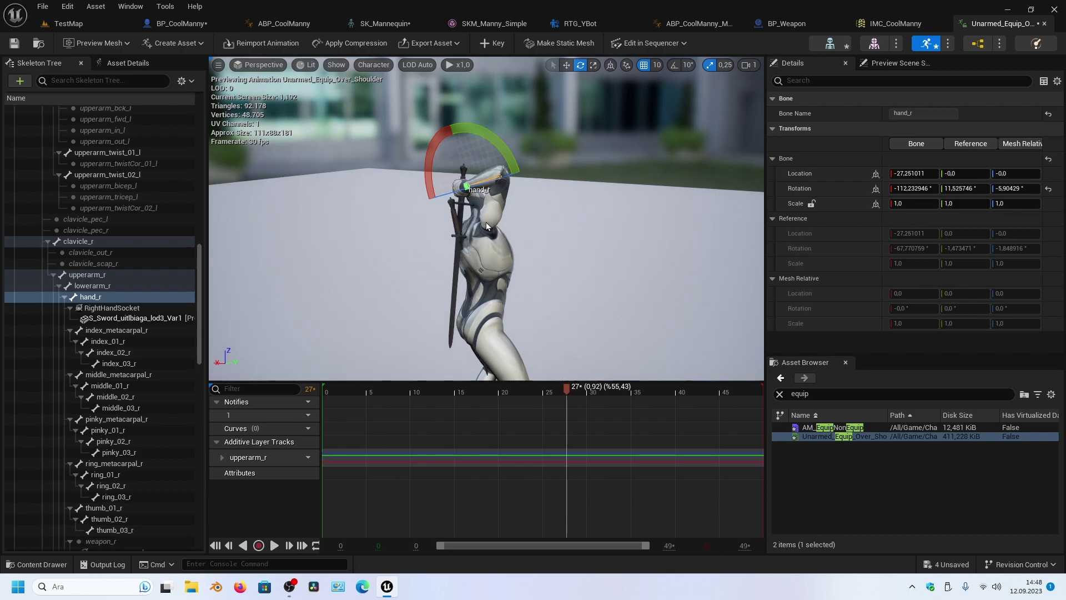
scroll(487, 226, up, 2)
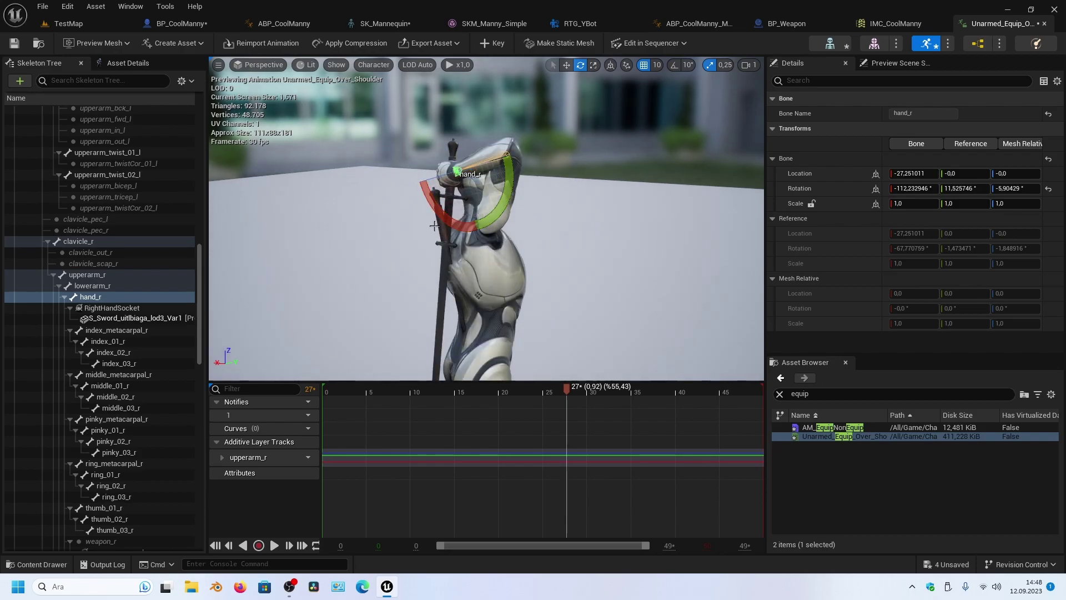
right_drag(557, 219, 589, 222)
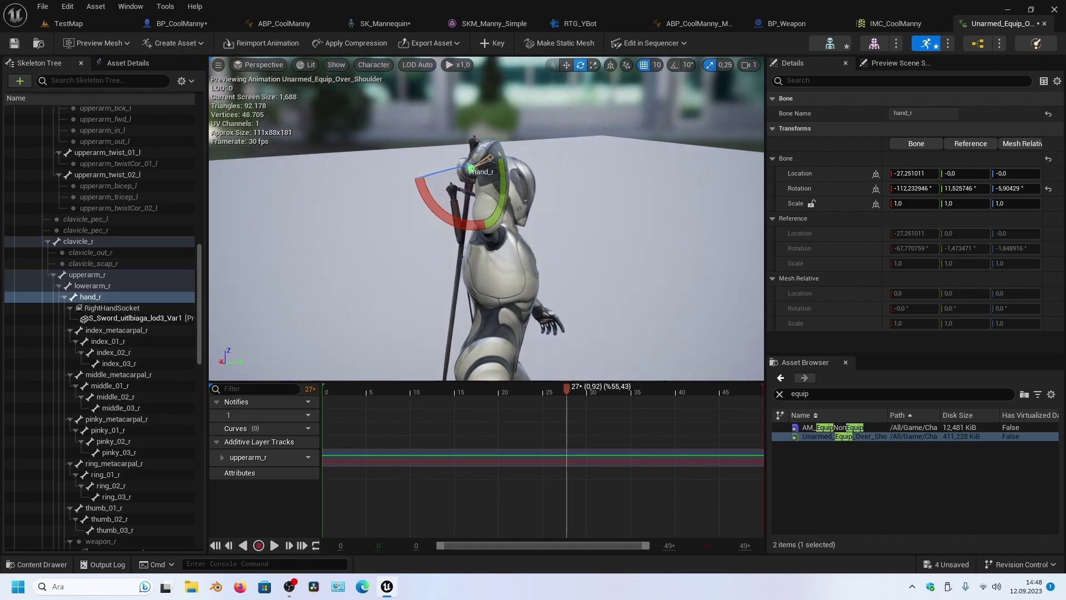
Re-rotate upperarm_r toward the back to -127.26°, -9.54°, 28.12°
click(99, 275)
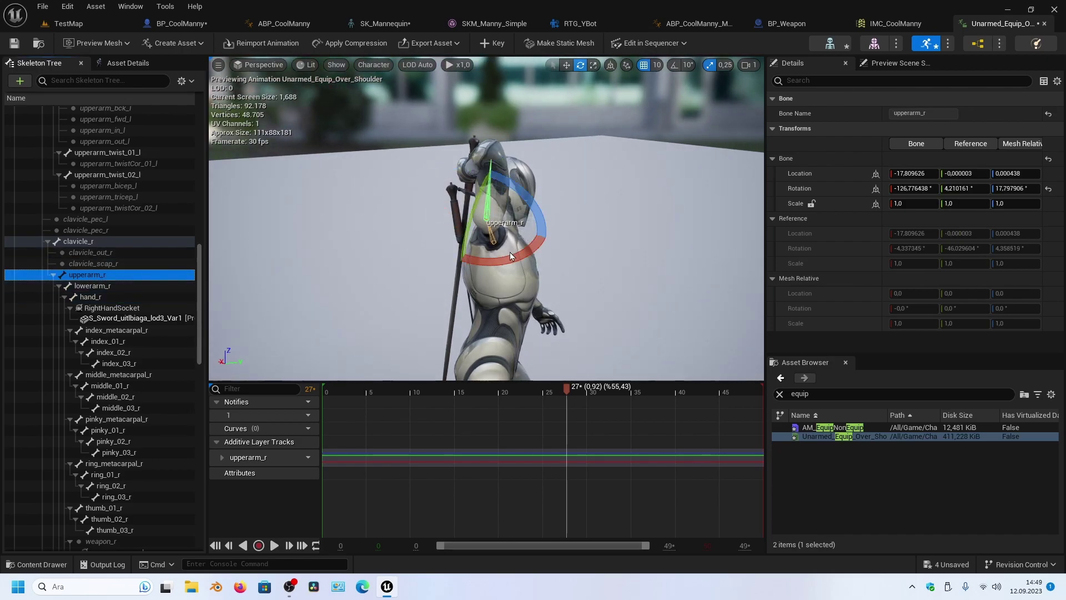
right_drag(511, 256, 589, 256)
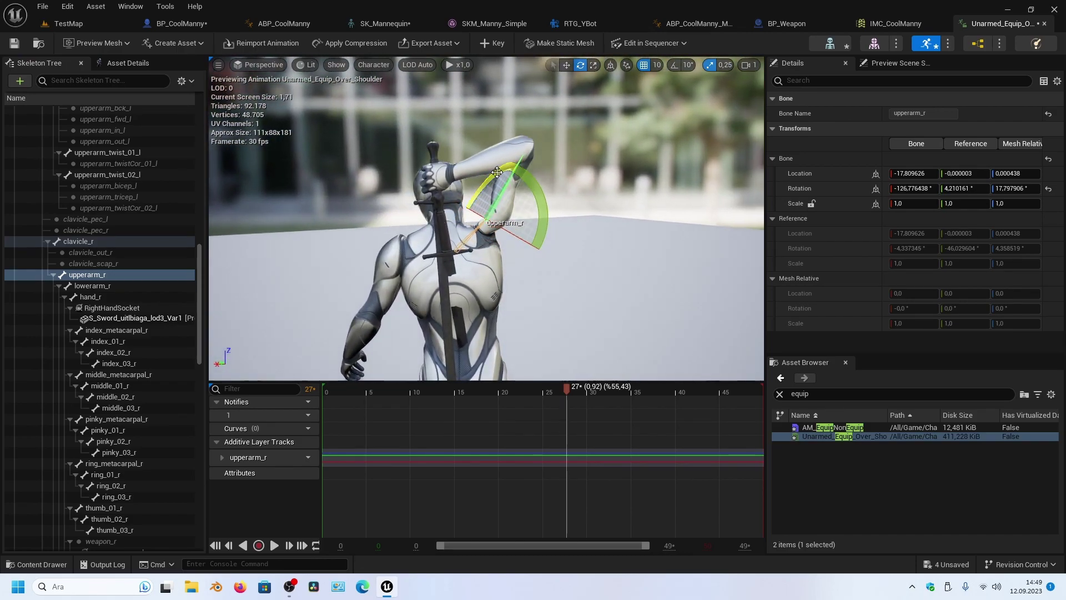
drag(497, 172, 508, 205)
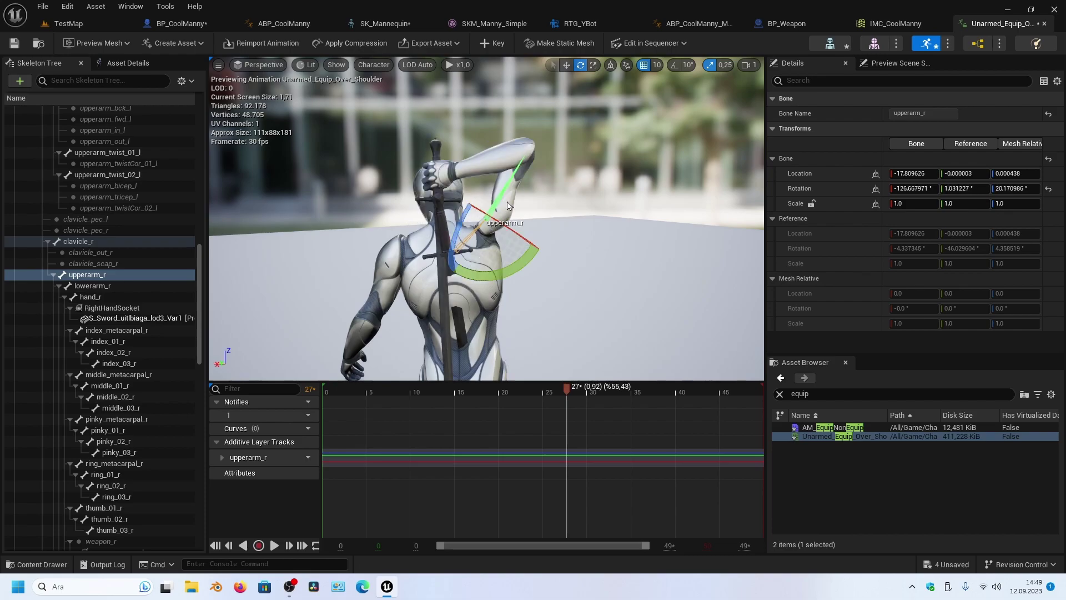
drag(453, 248, 451, 266)
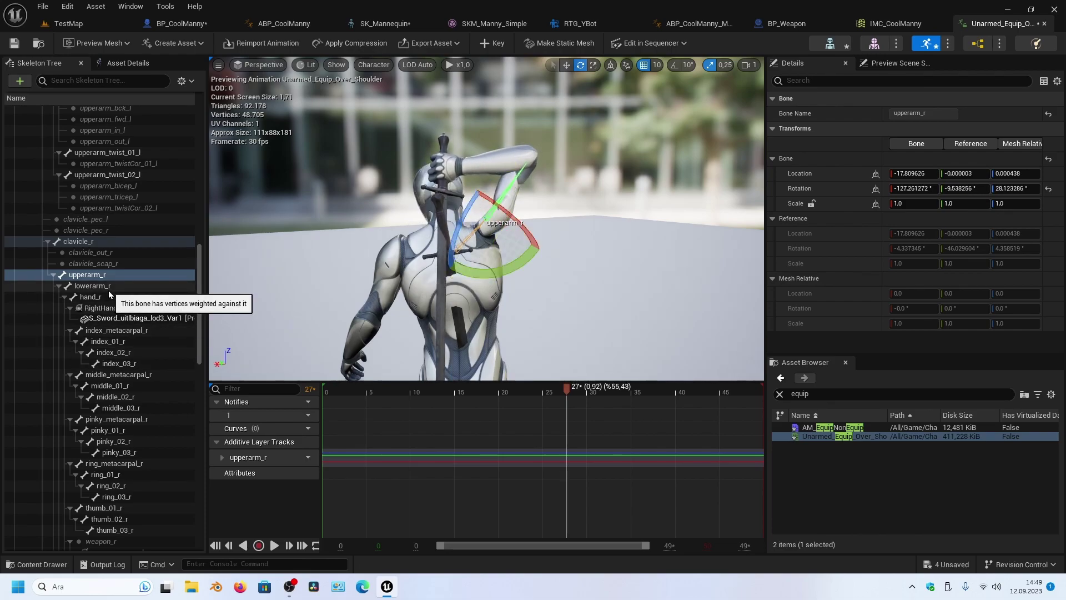
Select all bones with Ctrl+A and apply Reset Selected Bone Transforms
click(104, 276)
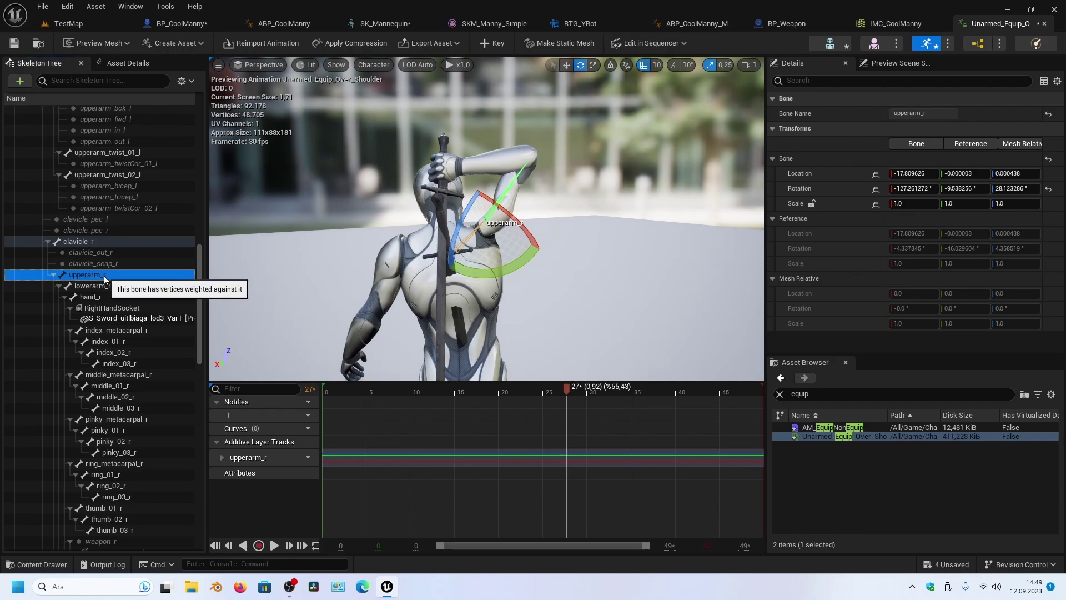
key(ctrl+a)
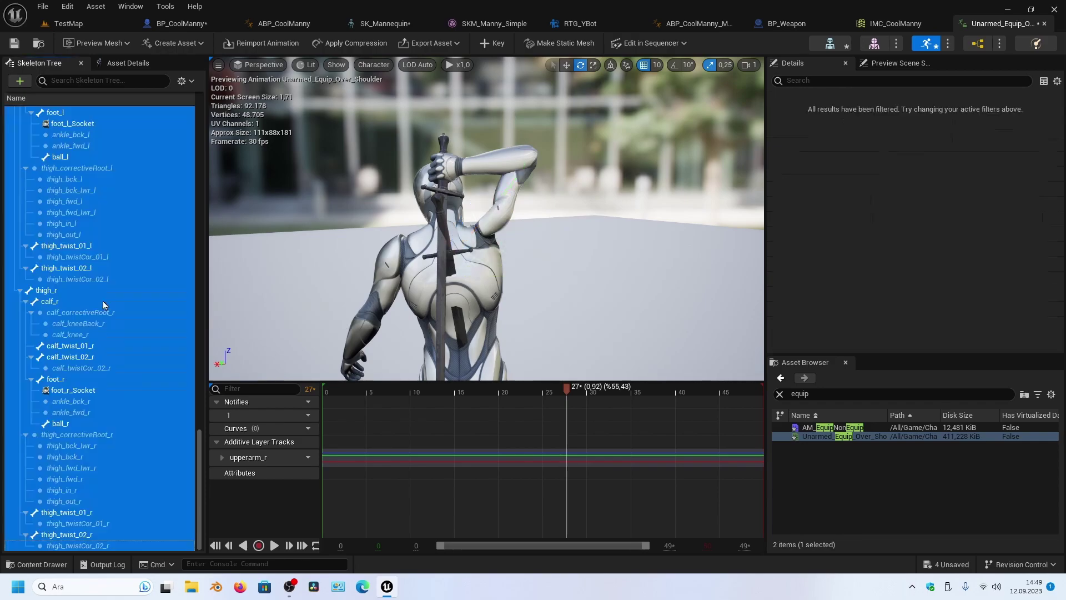
right_click(96, 275)
click(120, 334)
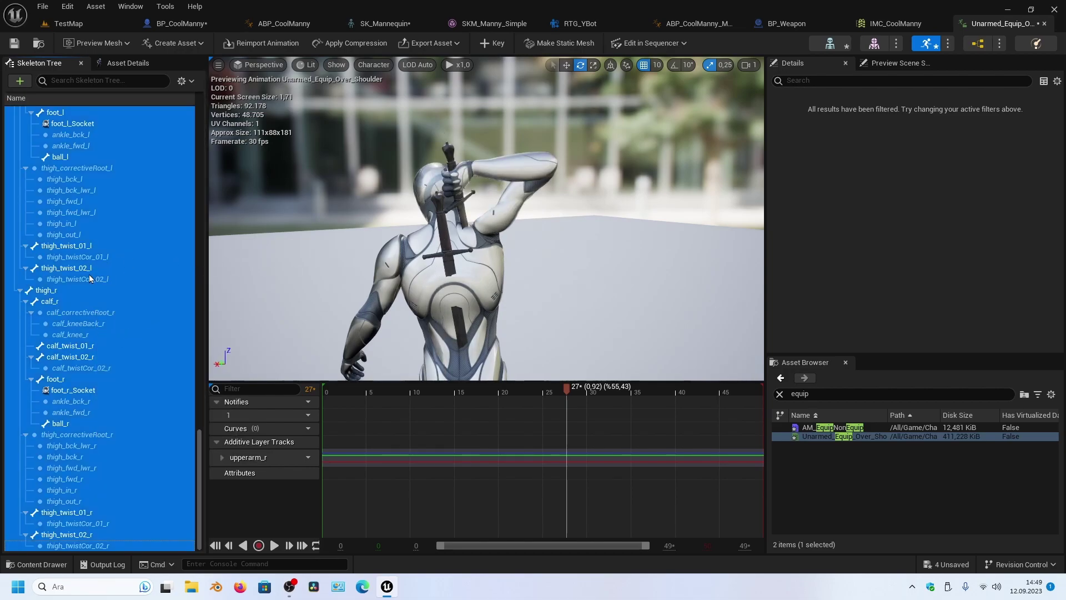
click(92, 314)
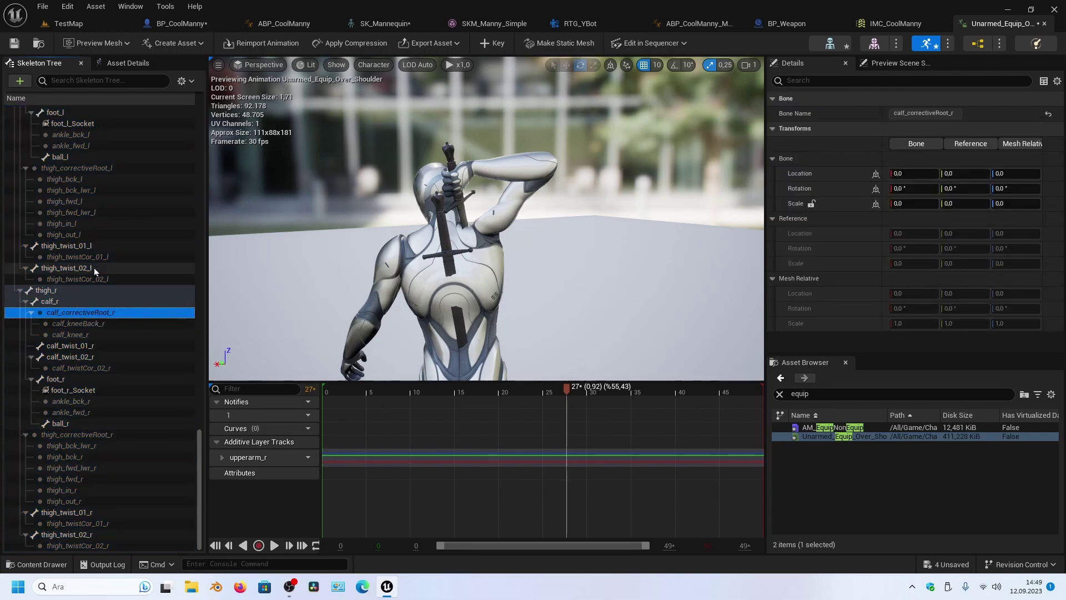
Rotate upperarm_r back and up toward the sword on the back
scroll(101, 305, up, 3)
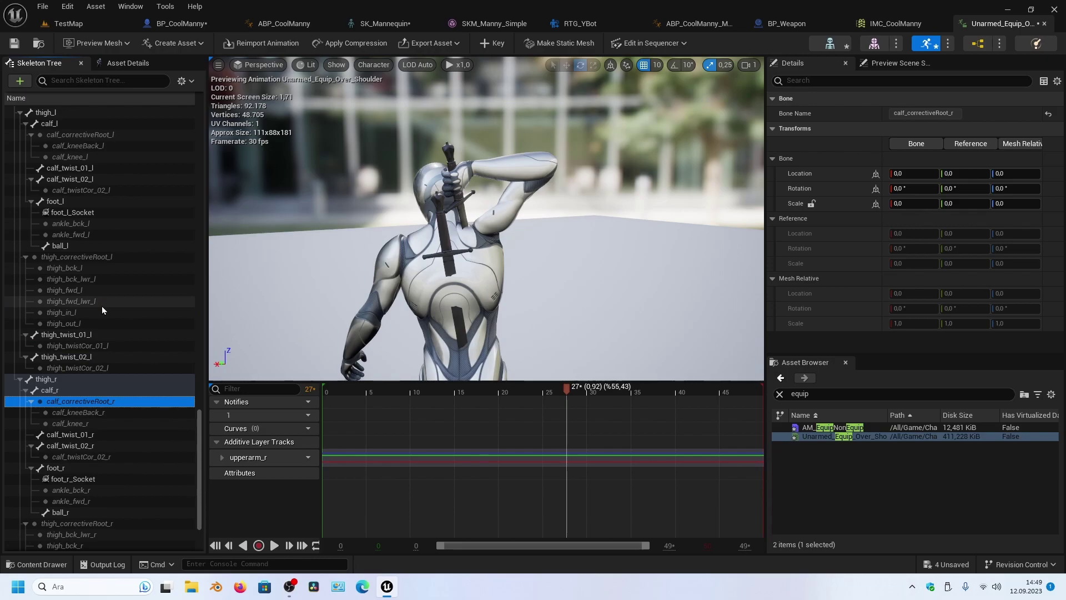
scroll(97, 292, up, 4)
scroll(112, 282, up, 3)
scroll(111, 281, up, 4)
scroll(114, 281, up, 3)
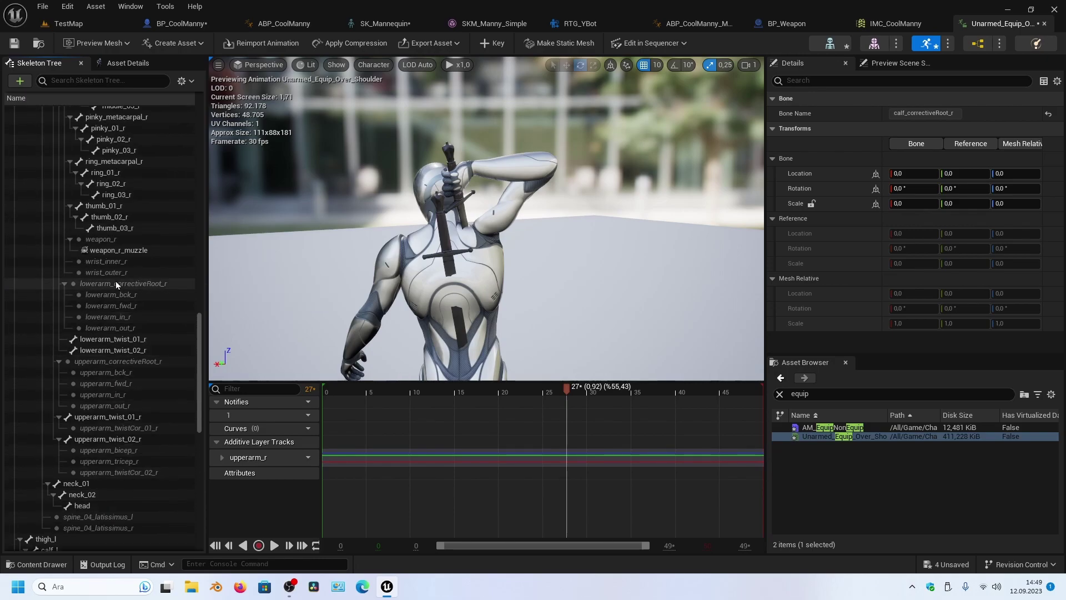
scroll(115, 281, up, 4)
scroll(116, 284, up, 3)
scroll(115, 279, up, 2)
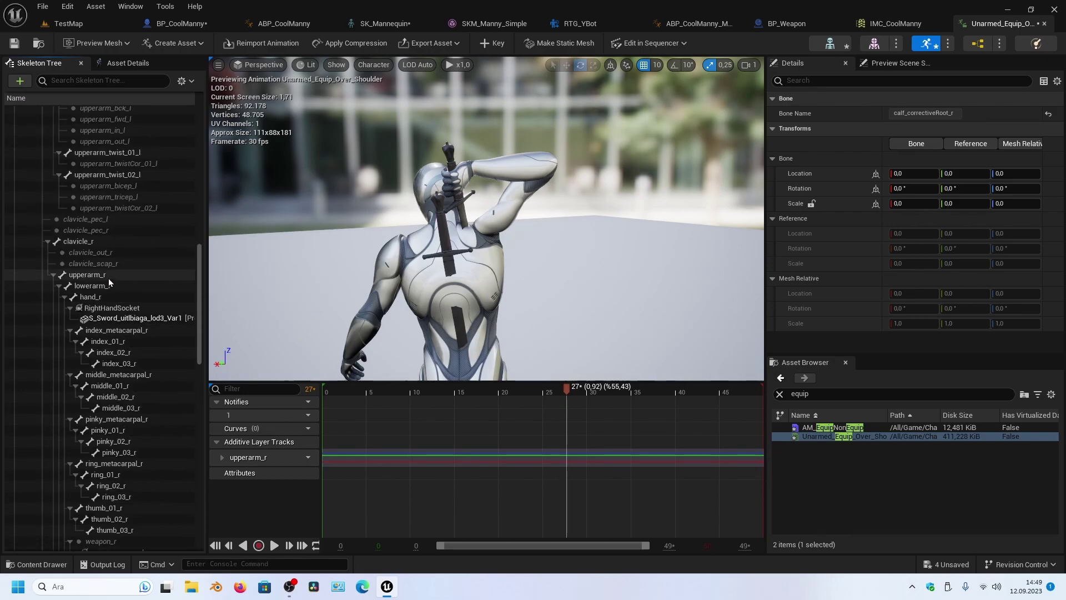
click(108, 279)
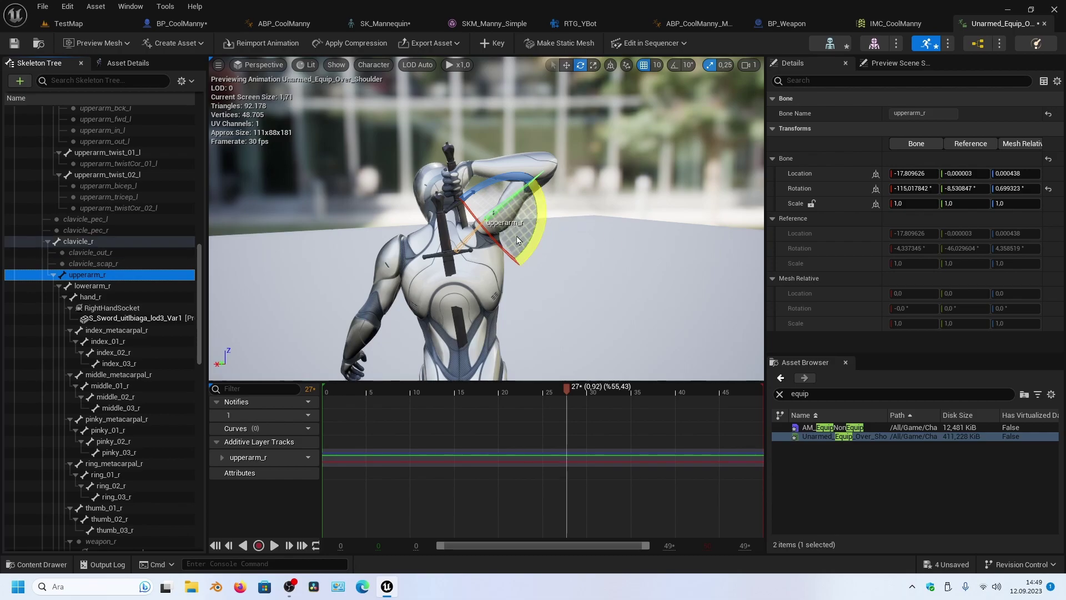
mouse_move(479, 188)
mouse_down()
mouse_move(604, 221)
mouse_move(433, 213)
mouse_move(530, 194)
mouse_move(489, 218)
mouse_move(423, 219)
mouse_move(500, 223)
mouse_up()
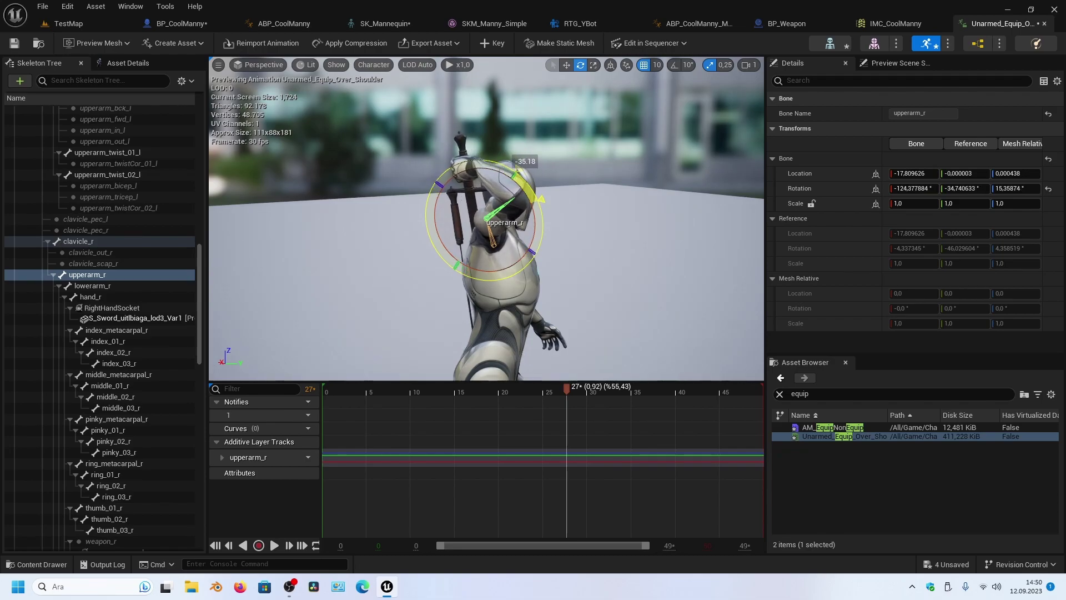
alt+drag(486, 223, 533, 222)
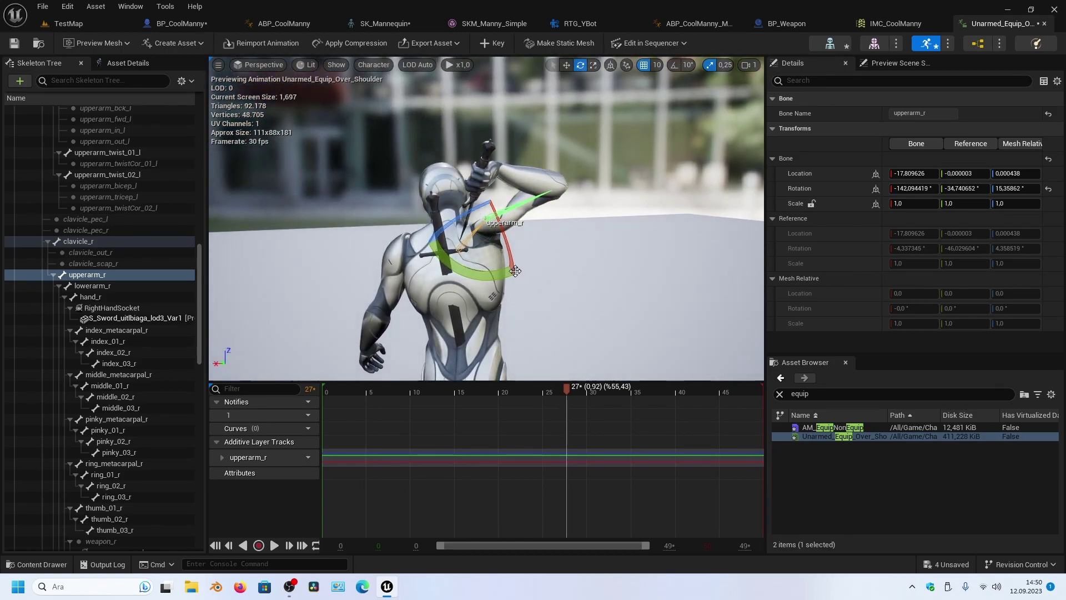
mouse_move(505, 271)
mouse_down()
mouse_move(441, 266)
mouse_move(421, 289)
mouse_up()
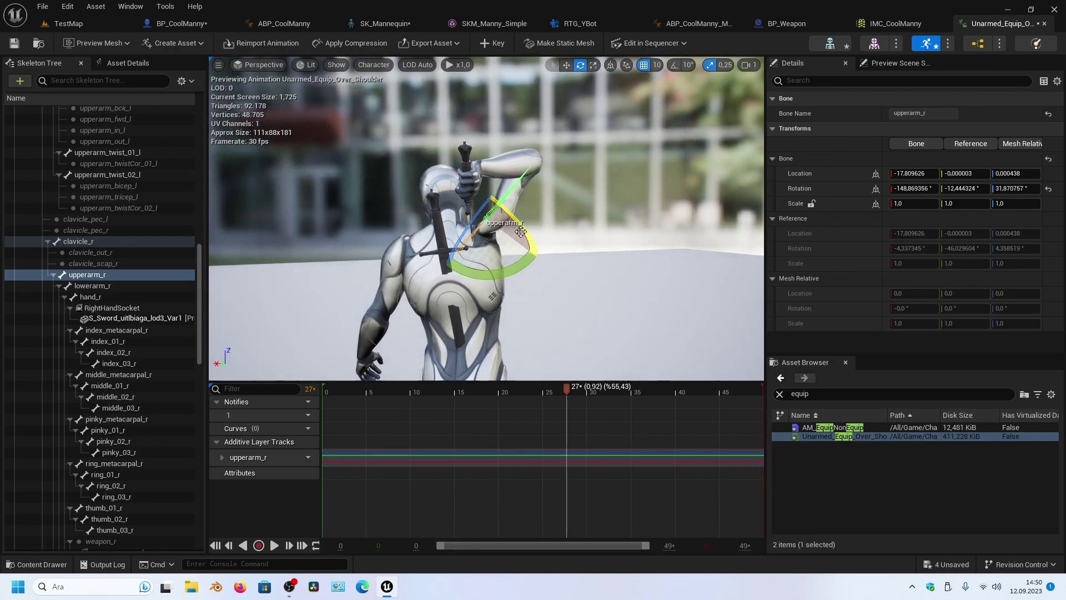
alt+drag(521, 231, 519, 274)
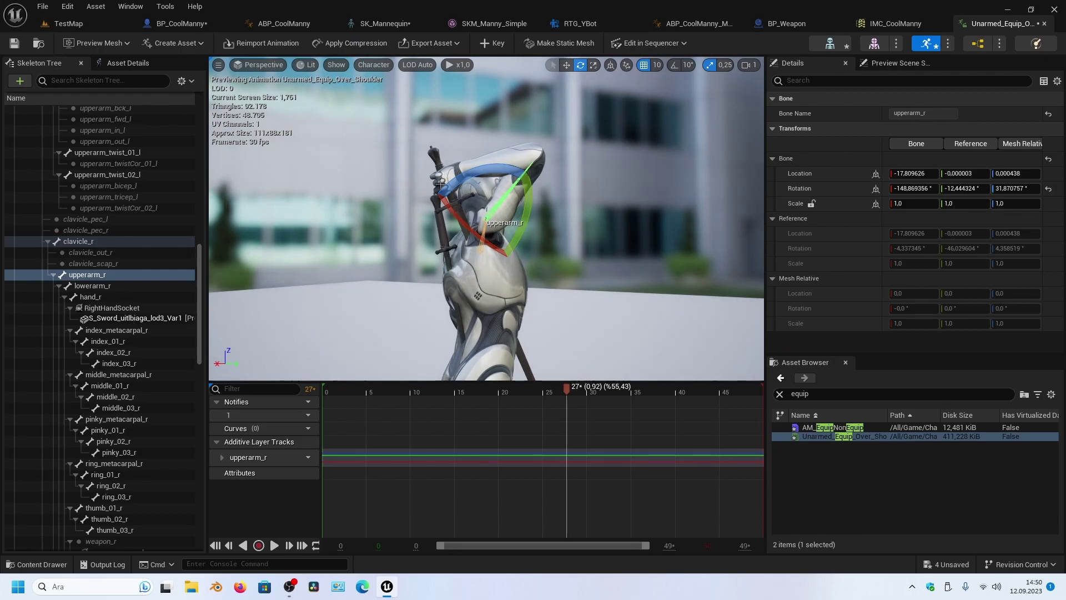
alt+drag(515, 267, 456, 272)
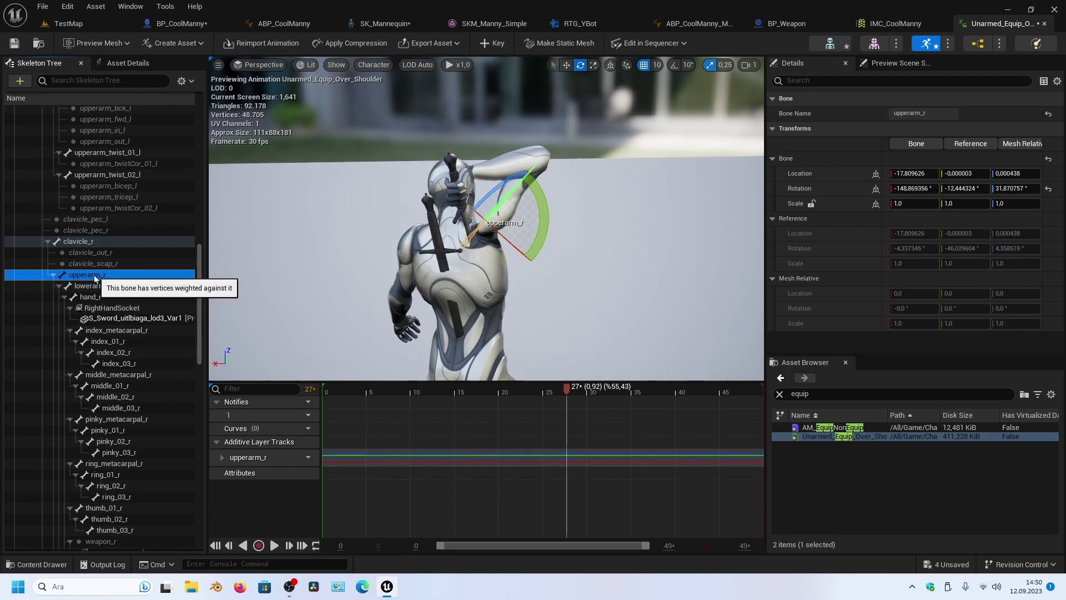
Select all bones and reset their transforms, then select neck_01
key(ctrl+a)
right_click(94, 276)
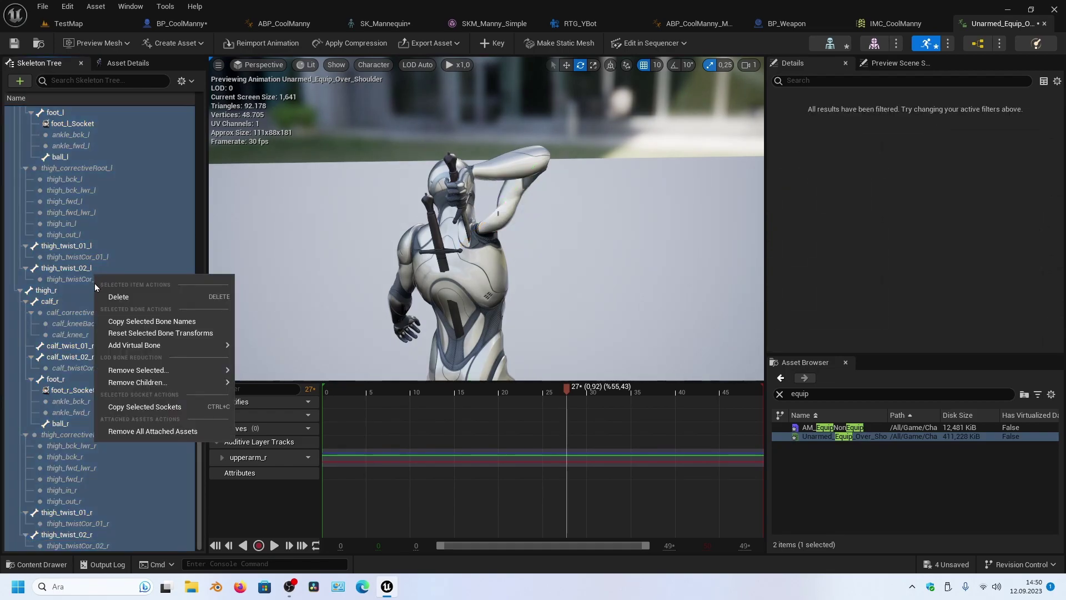
click(123, 333)
scroll(102, 317, up, 5)
scroll(104, 308, up, 5)
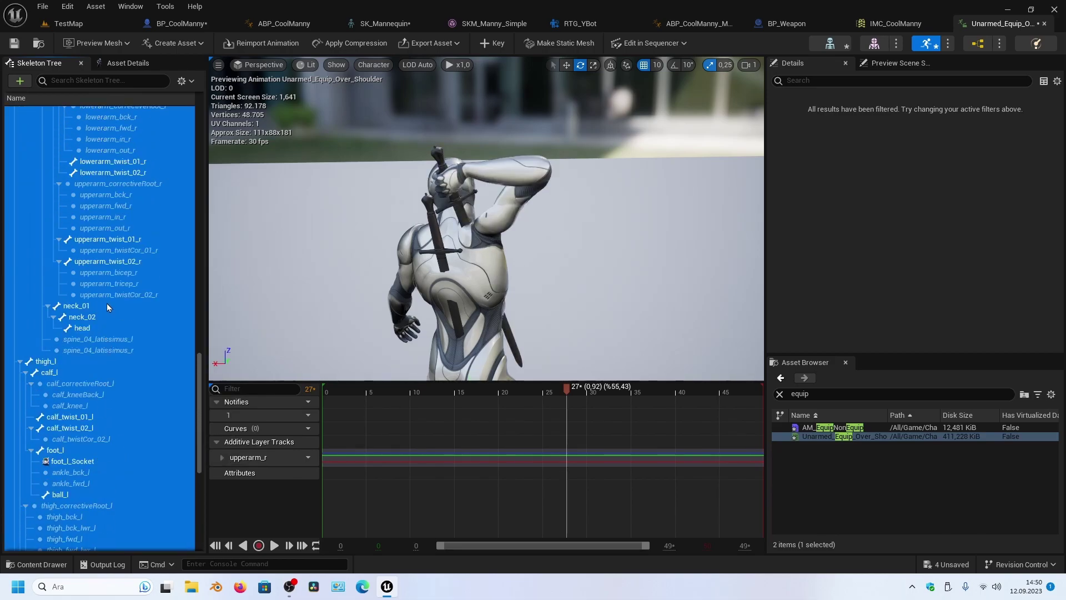
click(106, 305)
scroll(106, 305, up, 5)
scroll(108, 300, up, 5)
scroll(110, 296, up, 5)
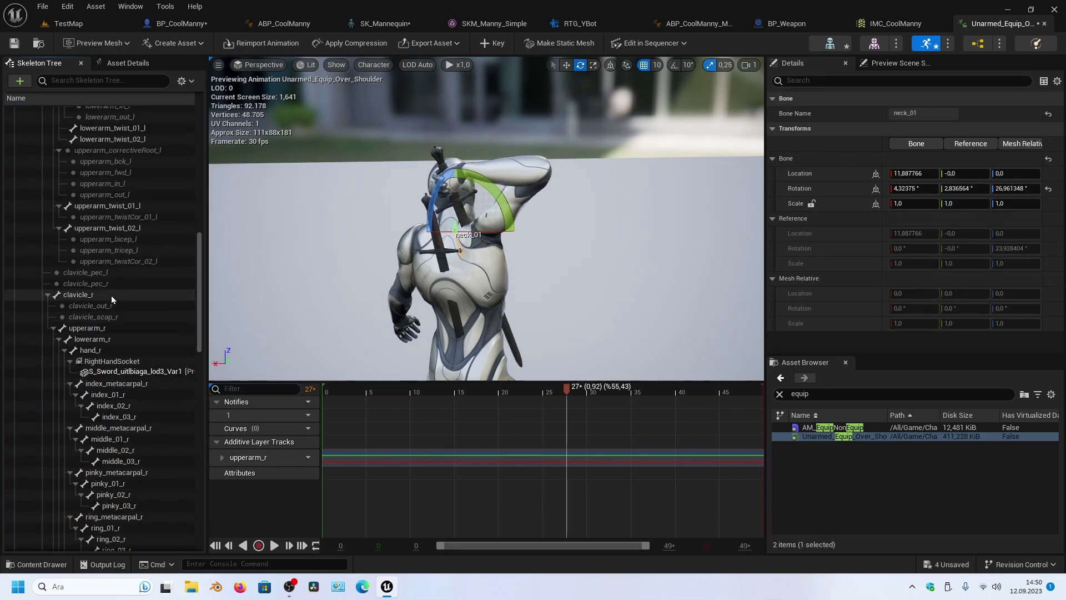
Rotate upperarm_r at frame 27 to about -52.76°, -8.50°, -4.01° to reposition the raised arm
click(89, 329)
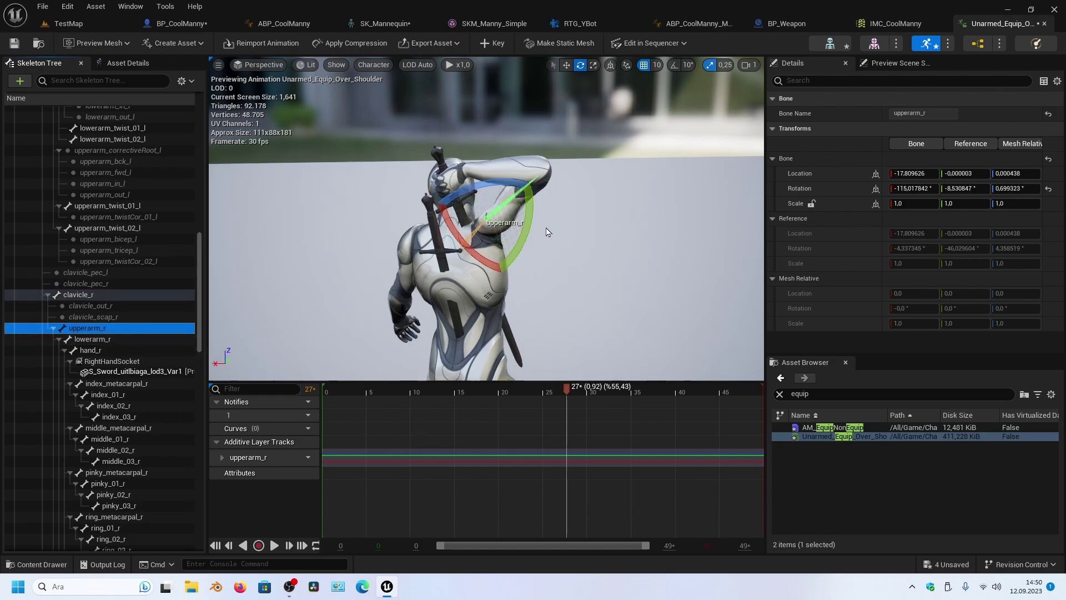
drag(400, 243, 456, 209)
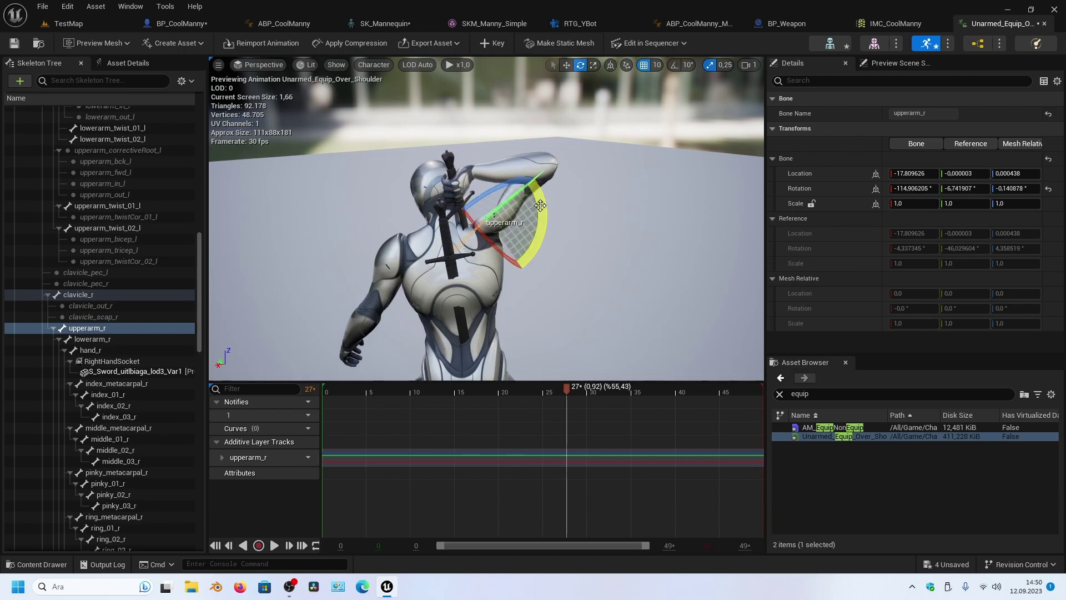
mouse_move(493, 191)
mouse_down()
mouse_move(428, 231)
mouse_move(543, 217)
mouse_up()
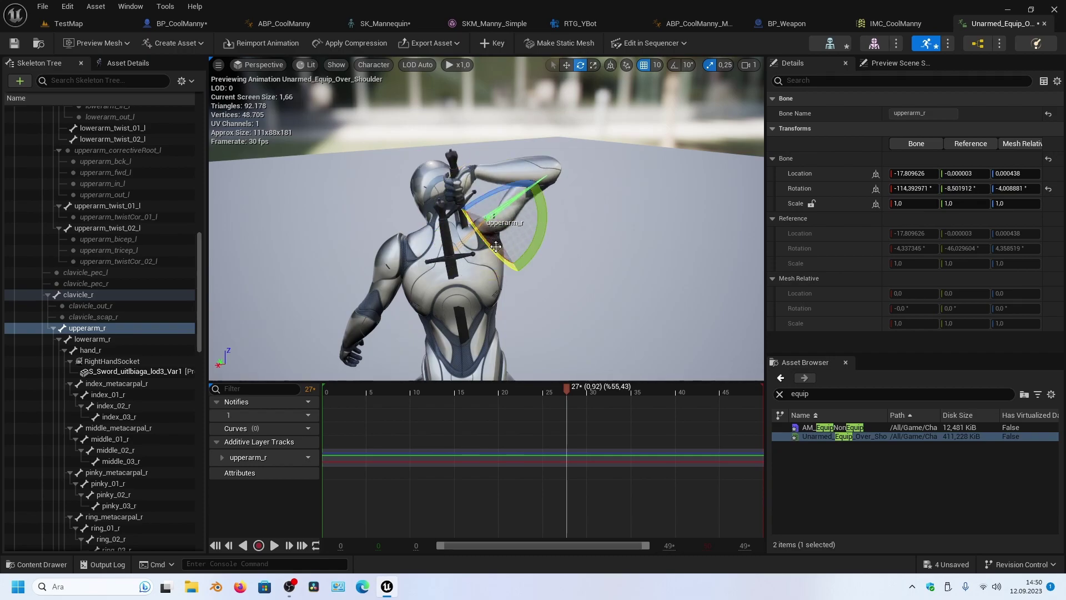
drag(492, 254, 528, 234)
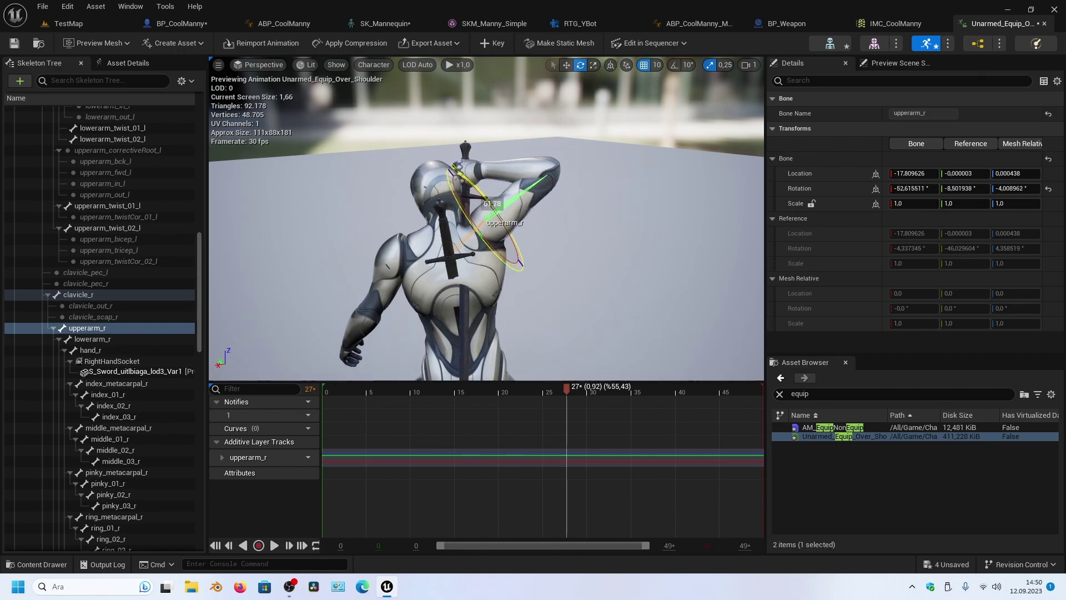
drag(485, 313, 450, 284)
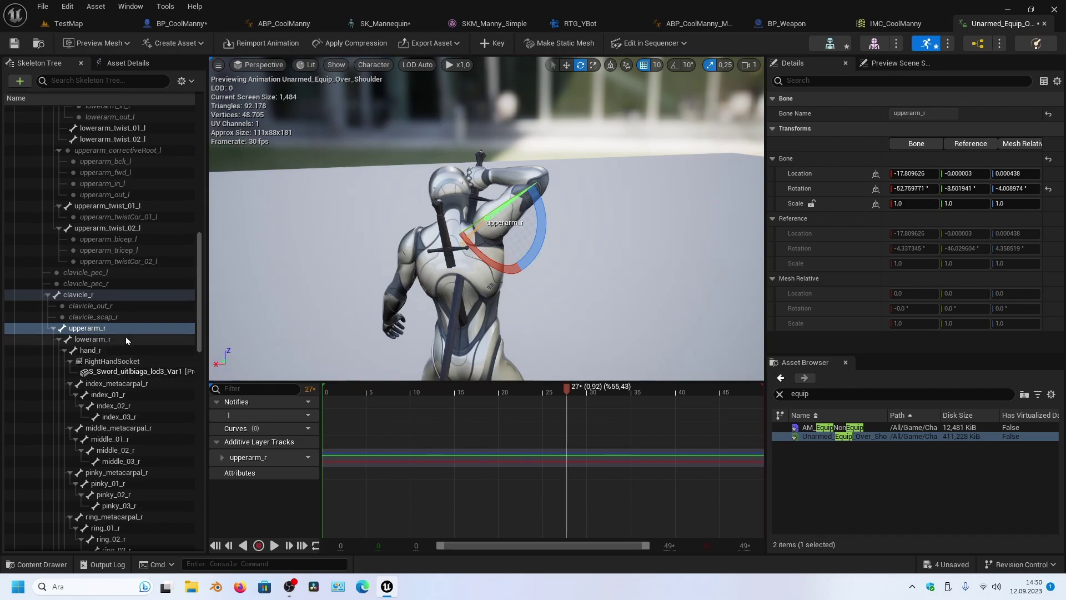
scroll(134, 316, up, 5)
scroll(139, 297, up, 7)
scroll(146, 286, up, 5)
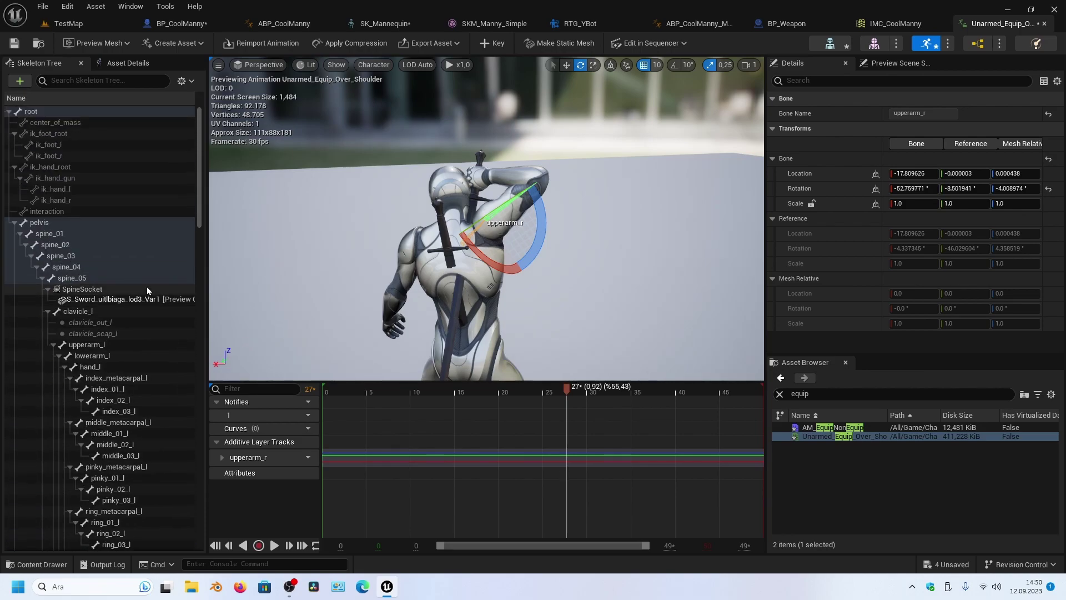
Reposition the SpineSocket on spine_05 and rotate it to about -169°, 90°, -151°
click(149, 289)
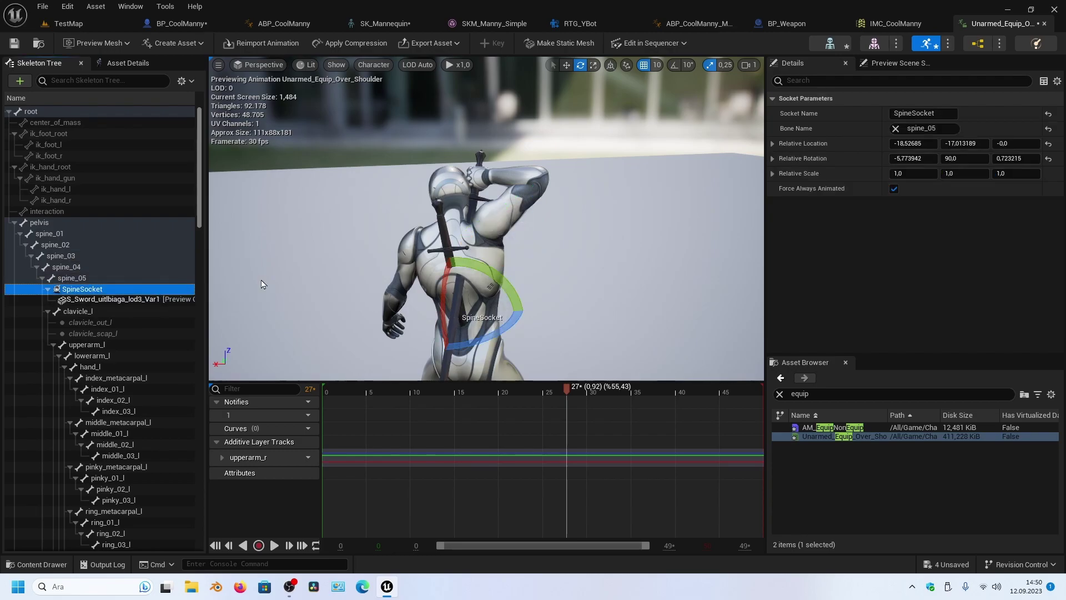
drag(543, 276, 413, 278)
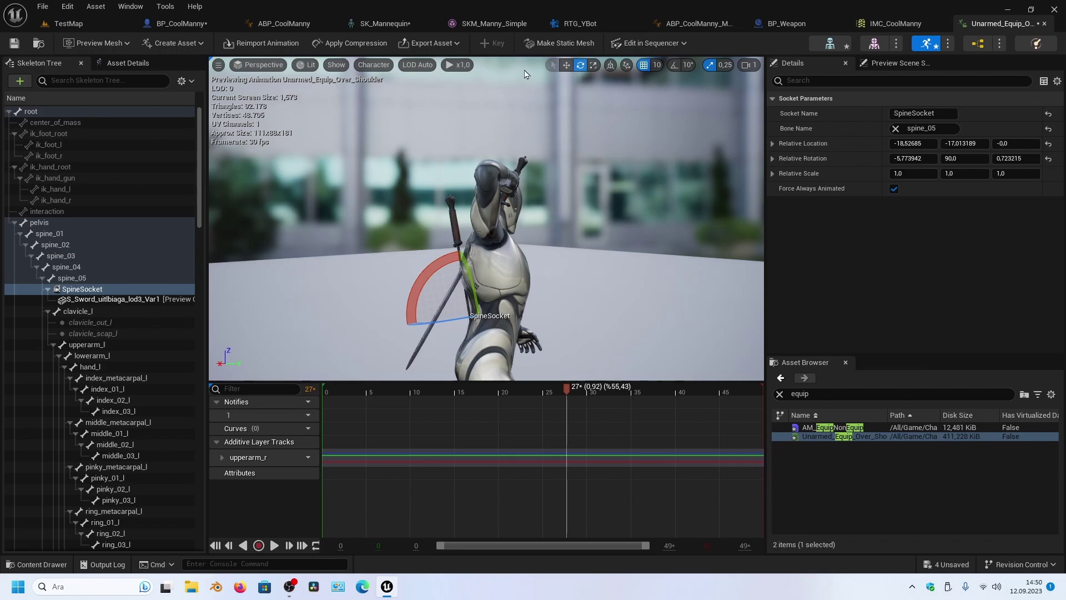
click(566, 65)
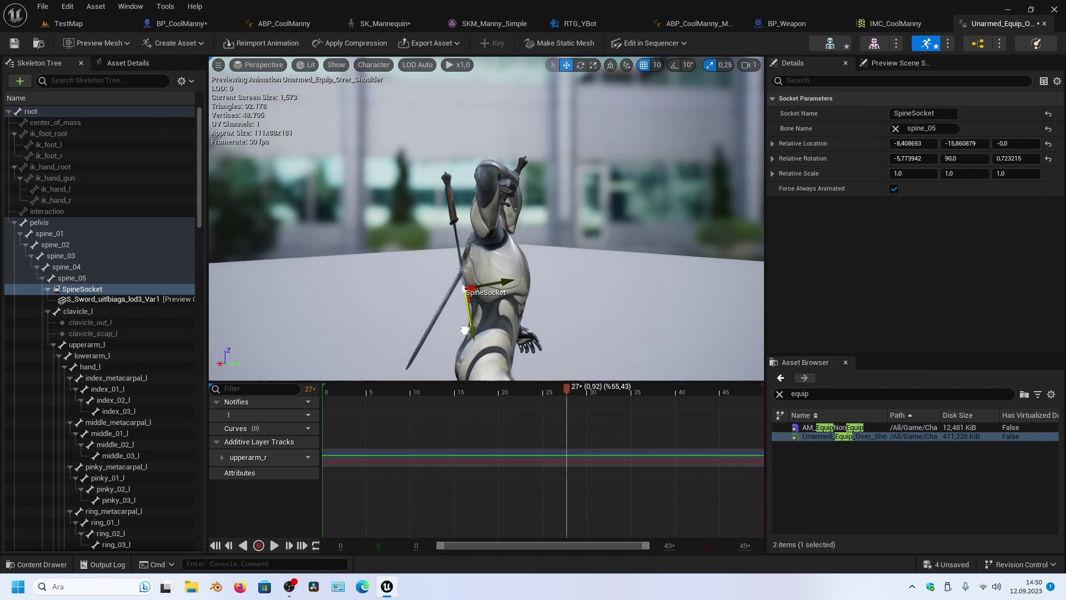
click(580, 65)
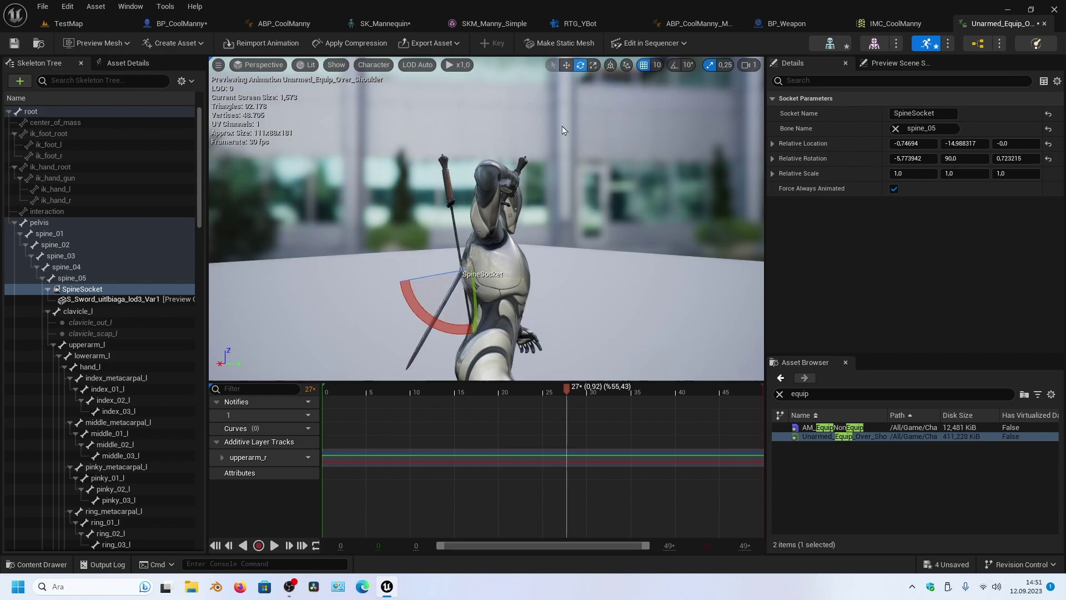
drag(423, 290, 425, 317)
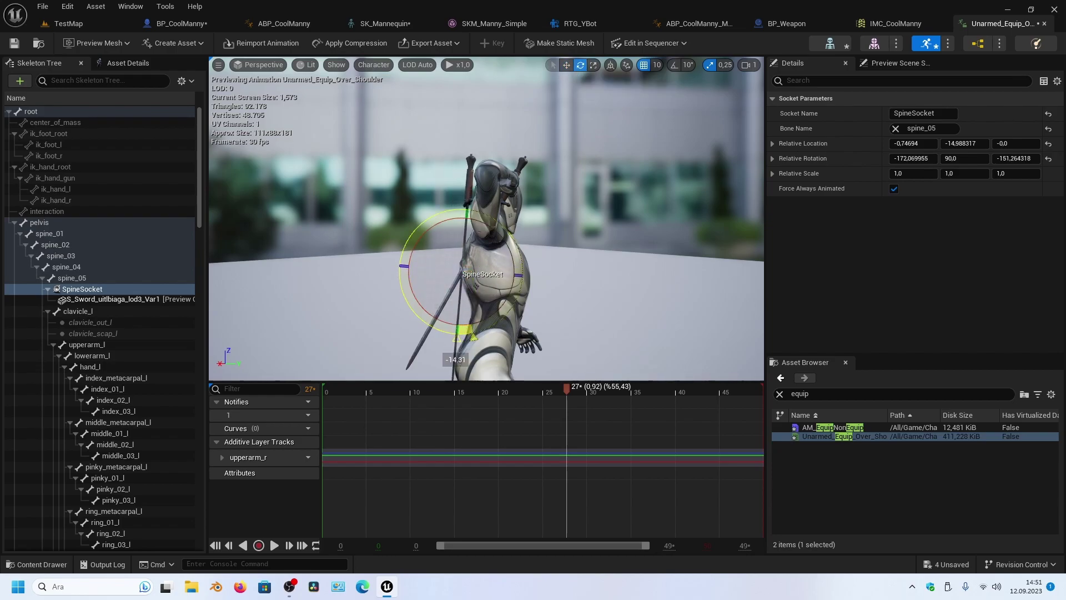
mouse_move(455, 277)
alt+mouse_down()
mouse_move(500, 278)
mouse_move(433, 210)
mouse_move(411, 223)
alt+mouse_up()
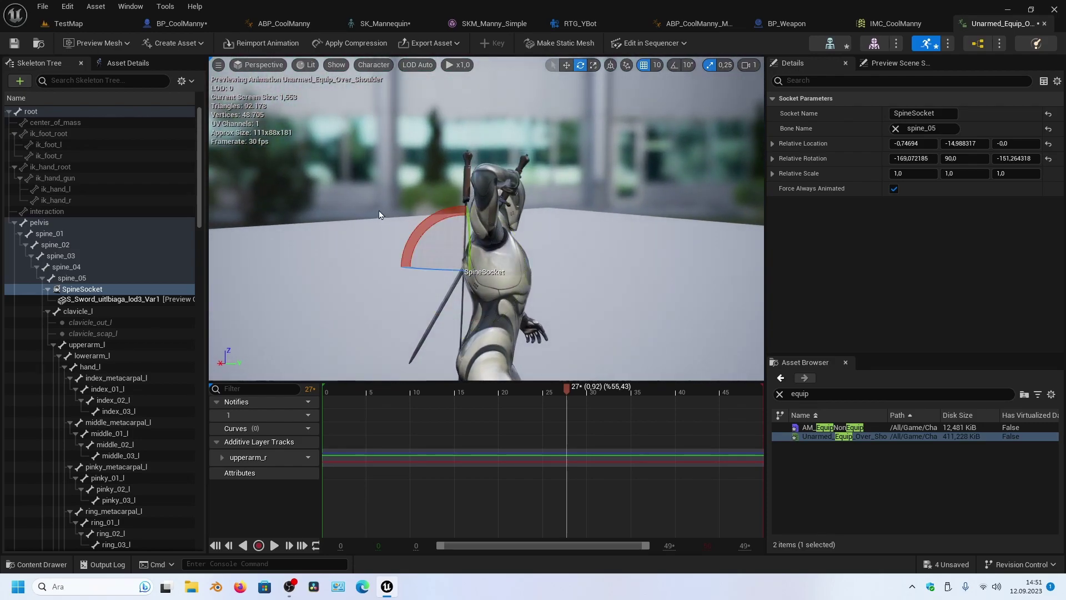
alt+drag(318, 225, 281, 226)
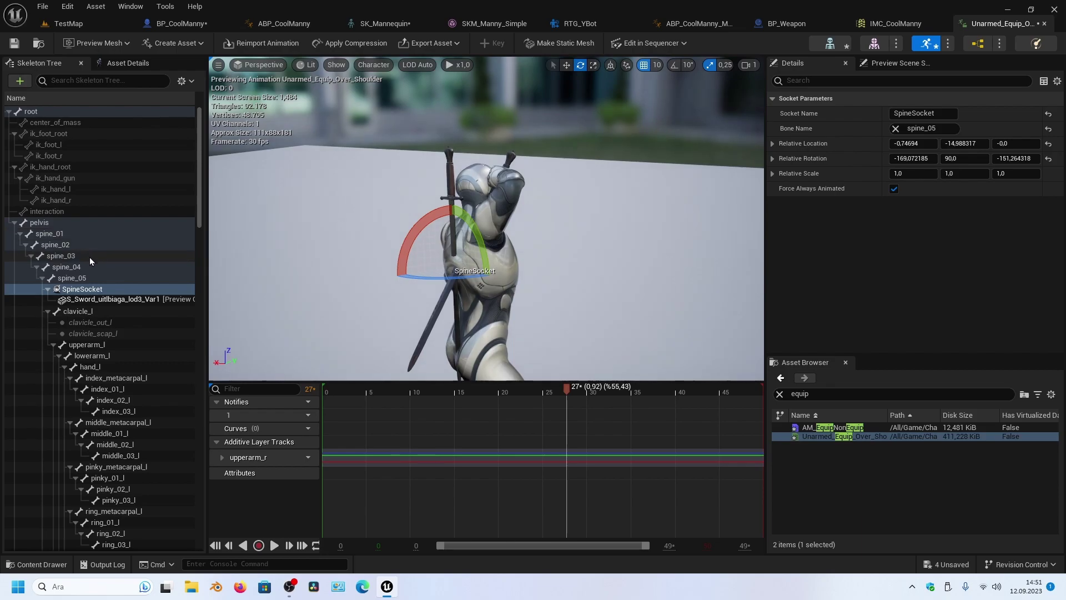
scroll(106, 344, down, 1)
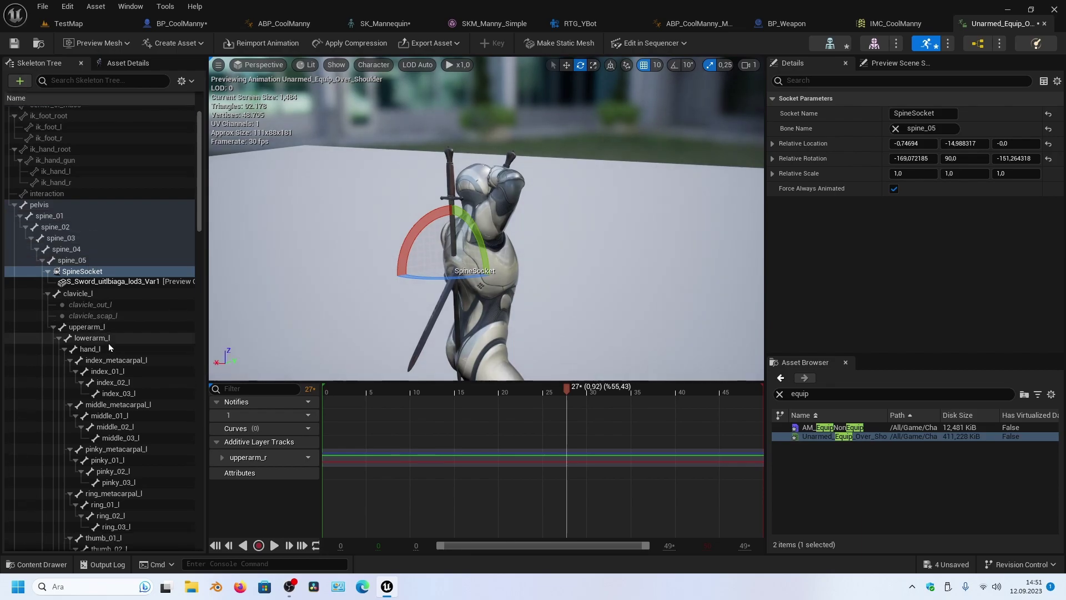
scroll(111, 311, down, 2)
scroll(115, 275, down, 3)
scroll(117, 258, down, 4)
scroll(116, 255, down, 5)
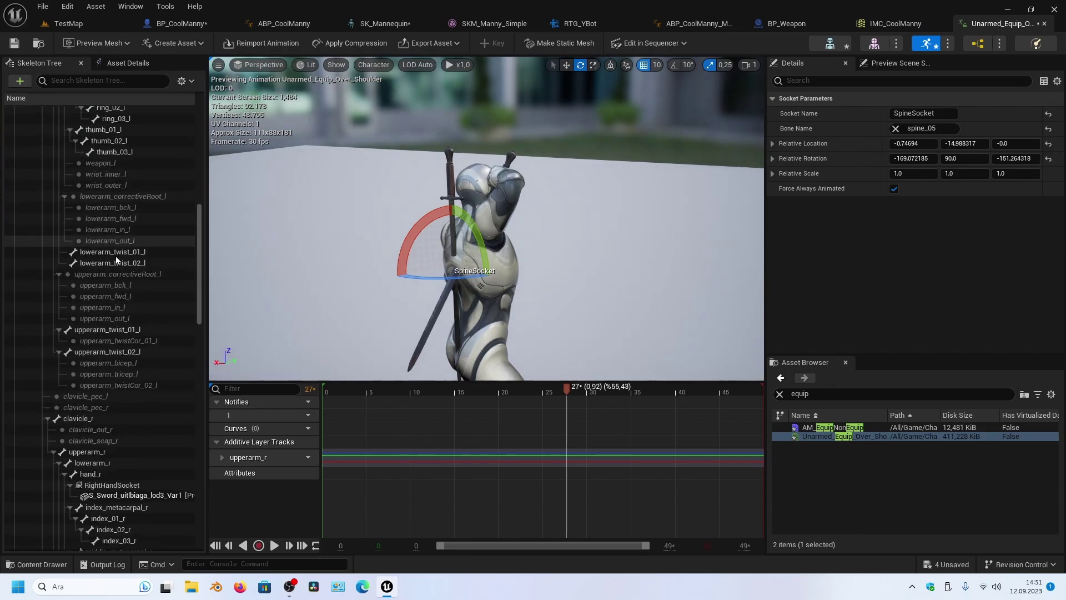
scroll(114, 261, down, 3)
Rotate upperarm_r to -75.55°, -13.02°, -5.18° and lowerarm_r to -15.76°, -25.67°, 145.59°
click(110, 382)
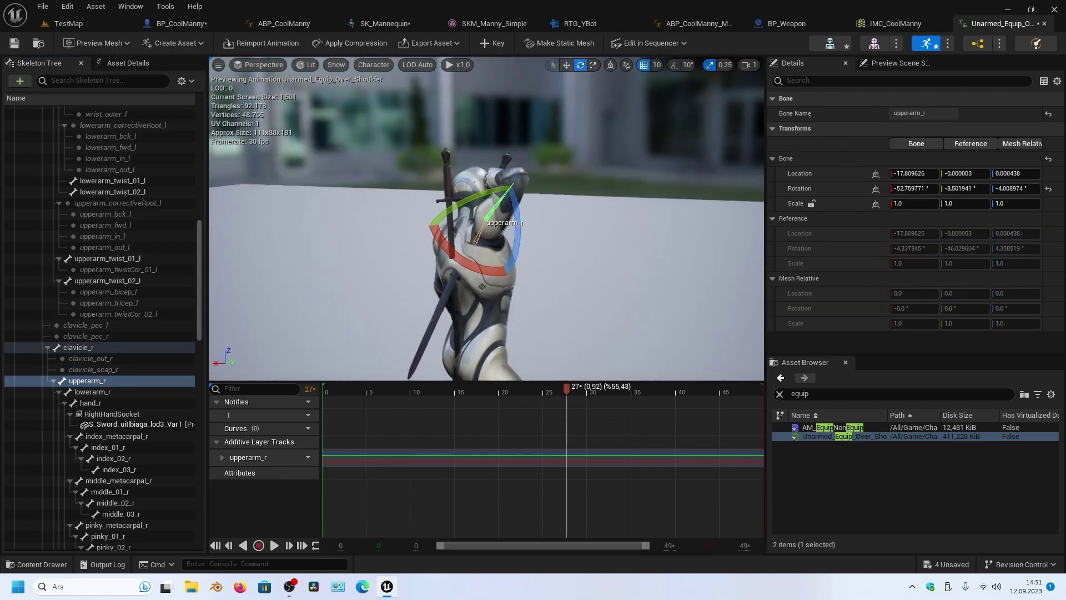
right_drag(489, 233, 500, 223)
drag(544, 221, 541, 186)
mouse_move(541, 186)
right_down()
mouse_move(600, 189)
mouse_move(532, 207)
right_up()
drag(514, 236, 512, 250)
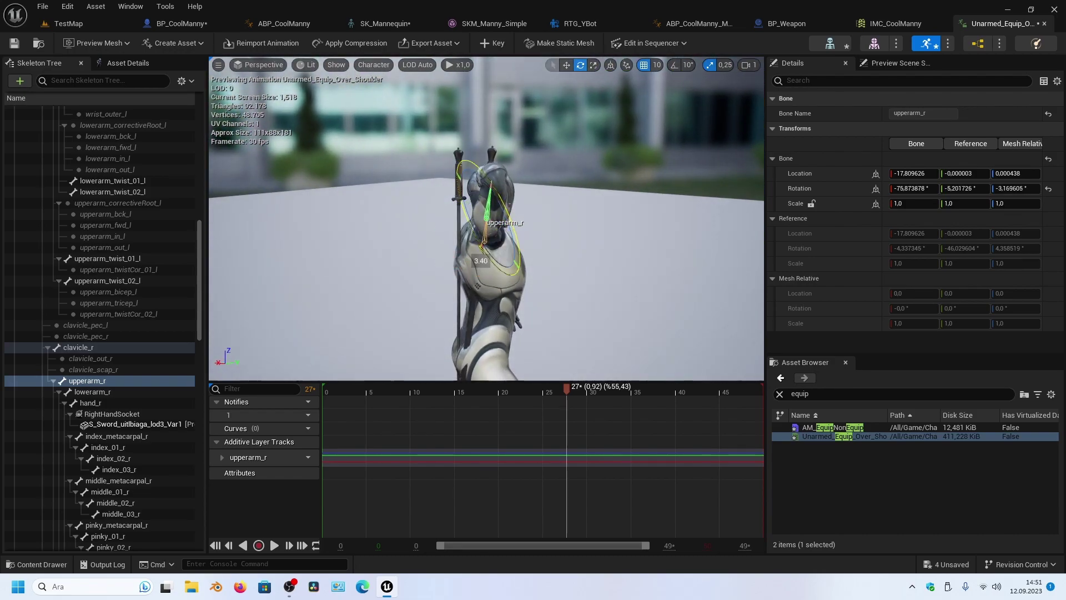
click(112, 392)
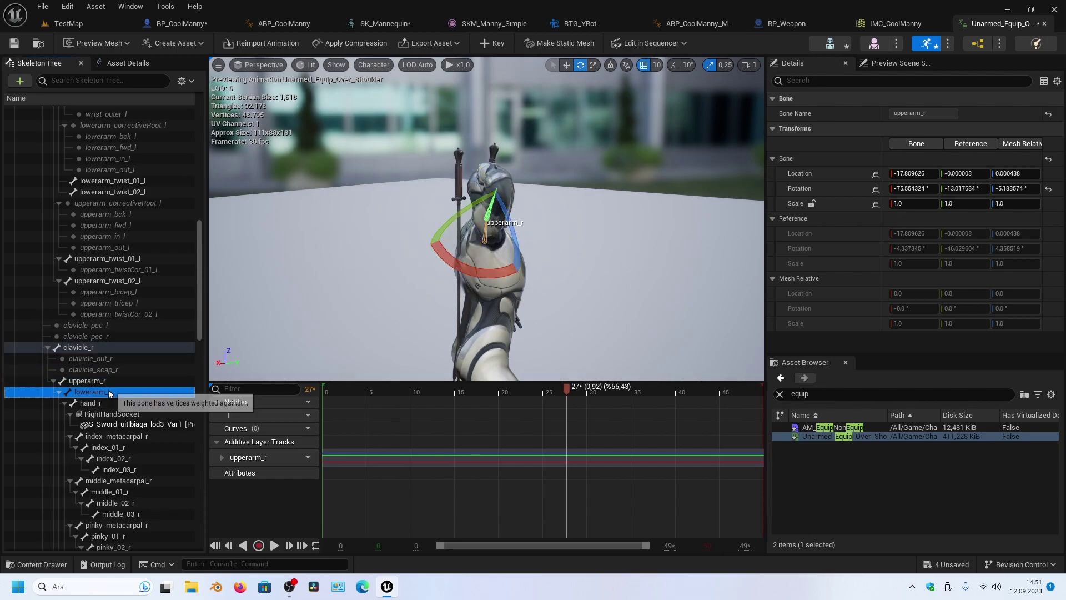
drag(538, 187, 559, 185)
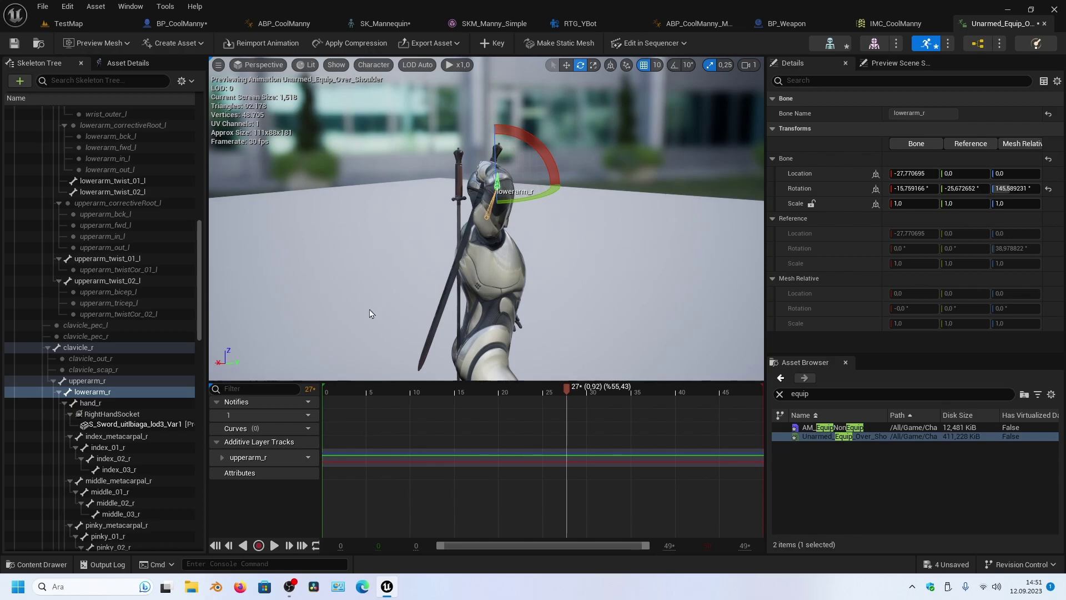
Lift the right shoulder with clavicle_r and rotate upperarm_r back toward the sword
click(101, 346)
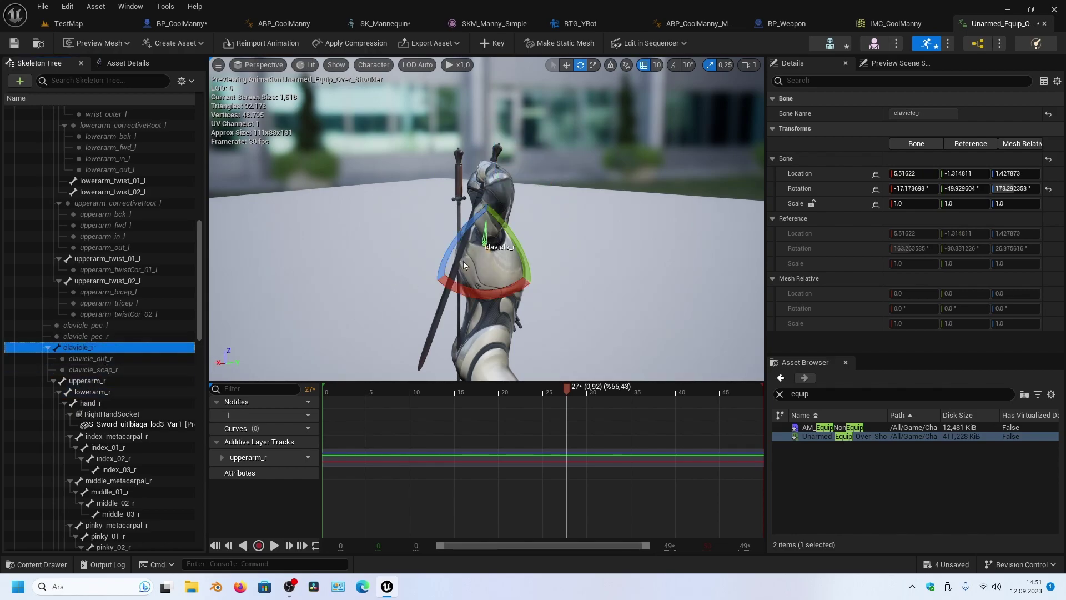
drag(504, 287, 547, 256)
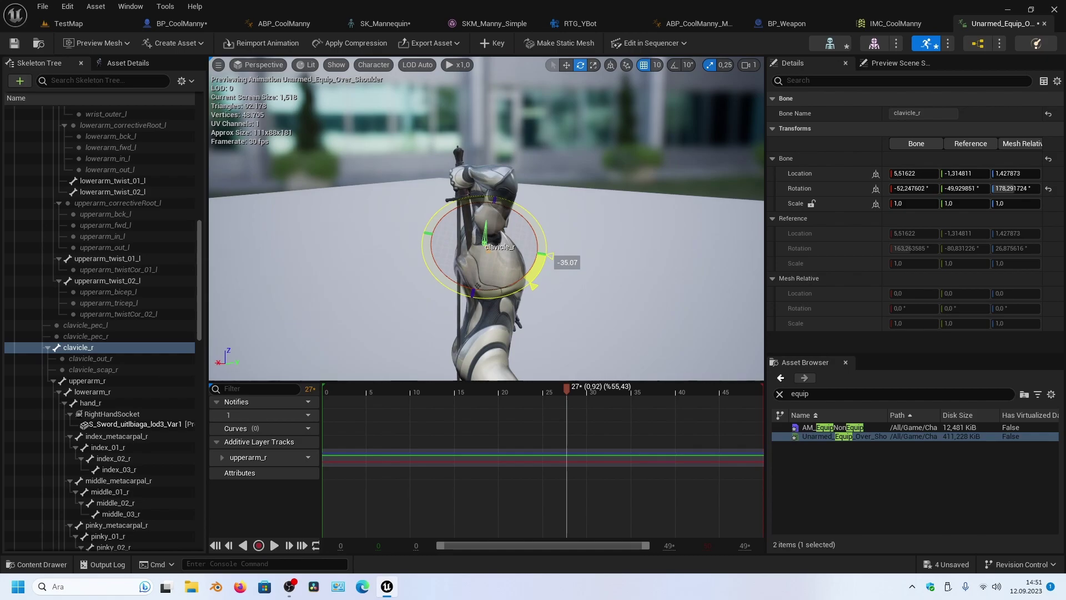
mouse_move(547, 257)
alt+mouse_down()
mouse_move(422, 261)
mouse_move(381, 311)
alt+mouse_up()
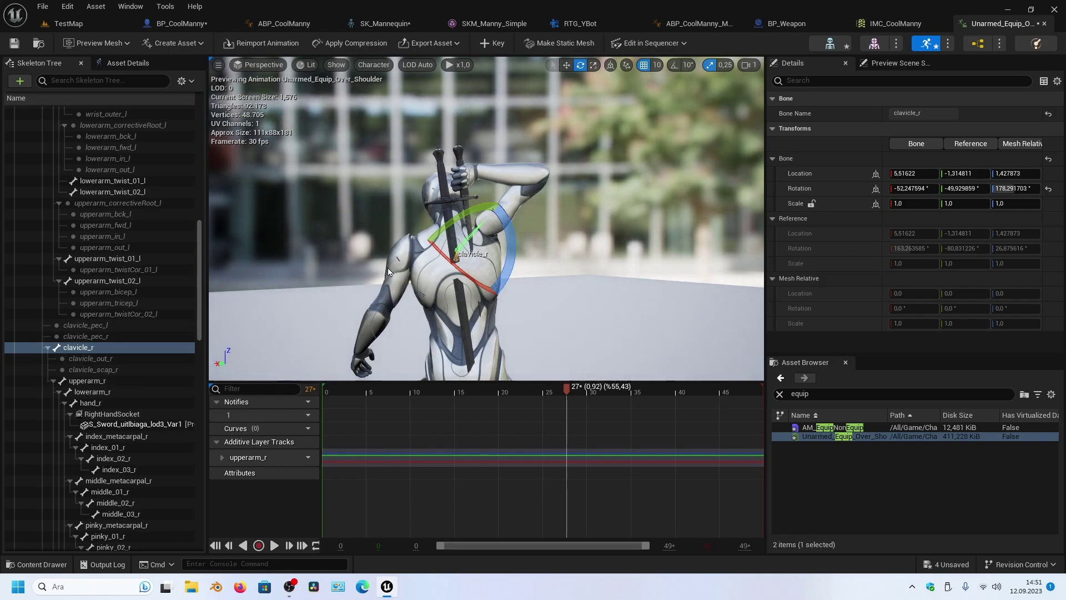
drag(506, 261, 489, 300)
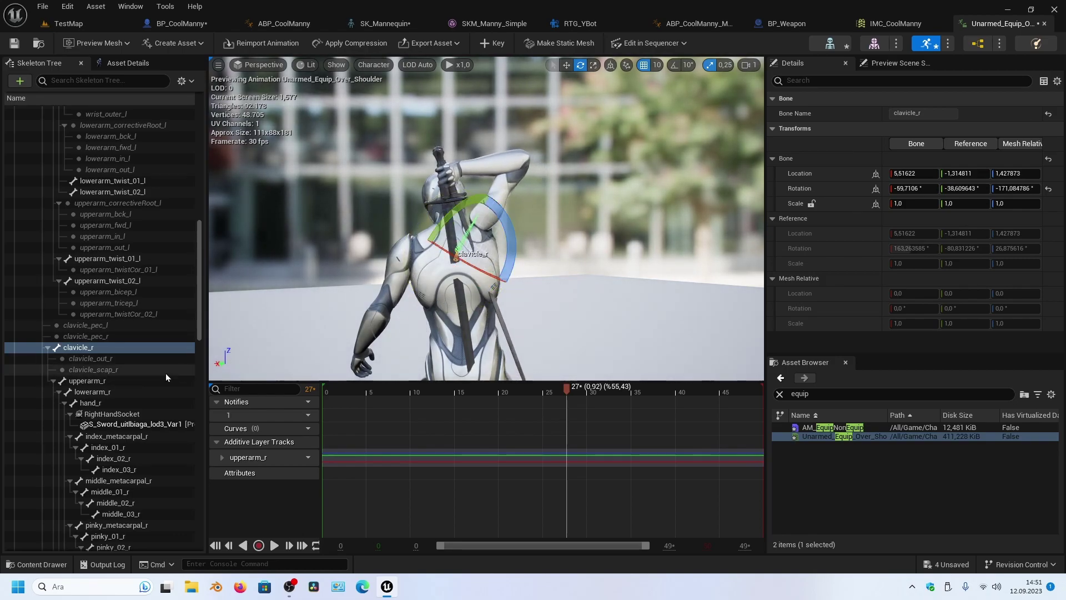
click(102, 380)
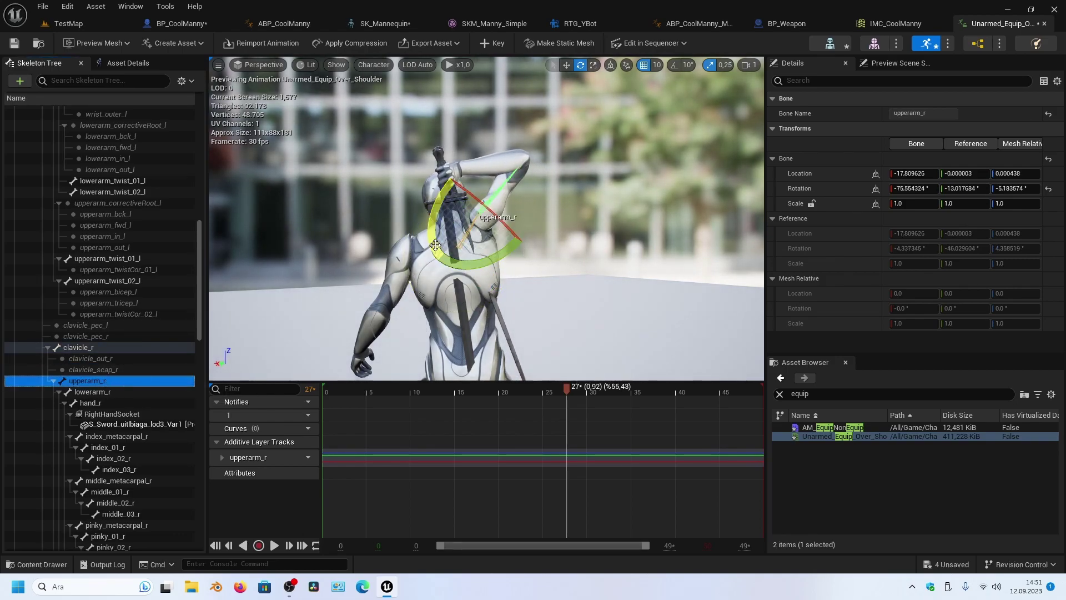
mouse_move(443, 251)
mouse_down()
mouse_move(481, 265)
mouse_move(496, 225)
mouse_move(561, 225)
mouse_move(558, 205)
mouse_up()
mouse_move(519, 252)
mouse_down()
mouse_move(528, 249)
mouse_move(499, 231)
mouse_up()
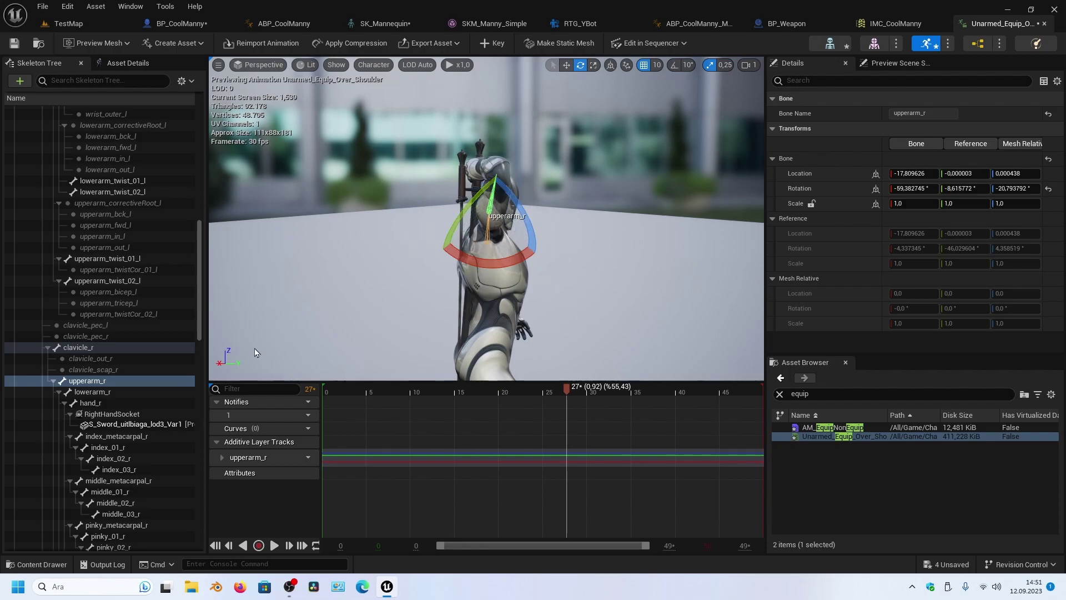
Bend lowerarm_r to -15.13°, -20.33°, 143.99° and raise clavicle_r slightly further
click(104, 393)
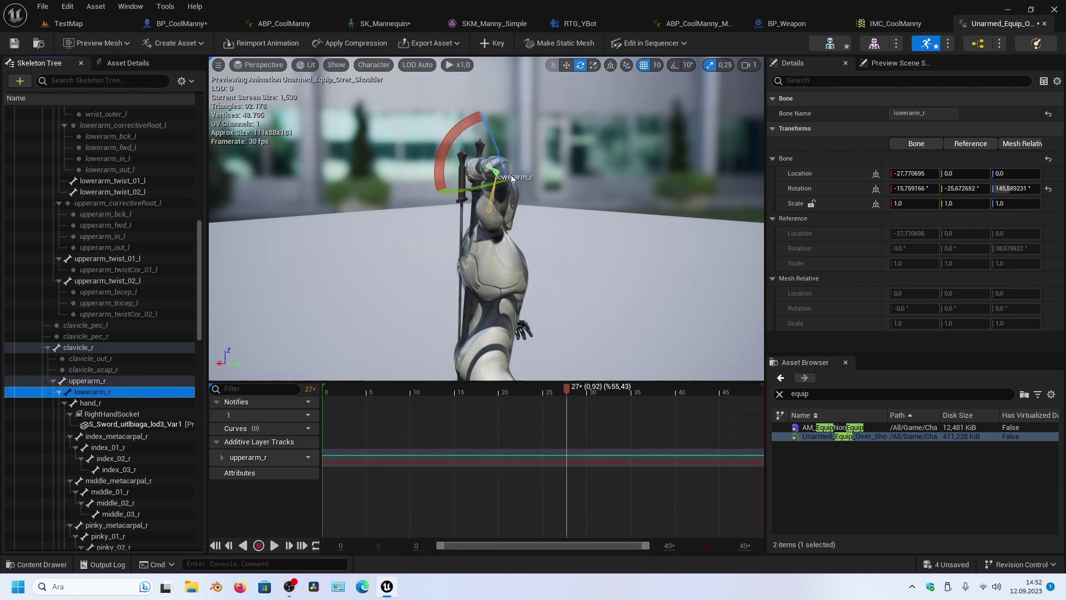
drag(470, 190, 500, 181)
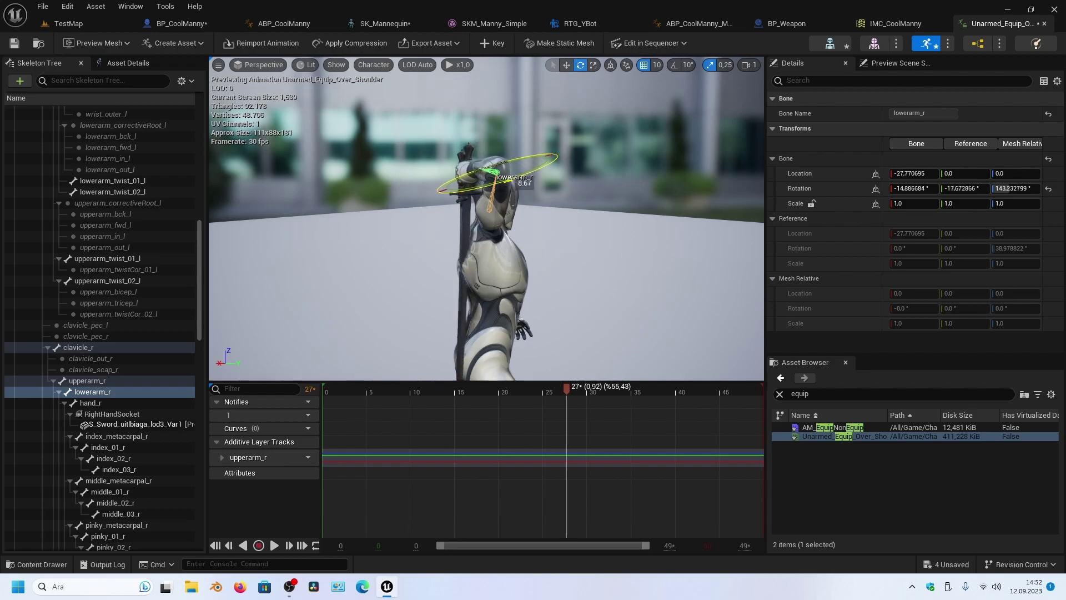
mouse_move(499, 181)
right_down()
mouse_move(517, 177)
mouse_move(508, 182)
right_up()
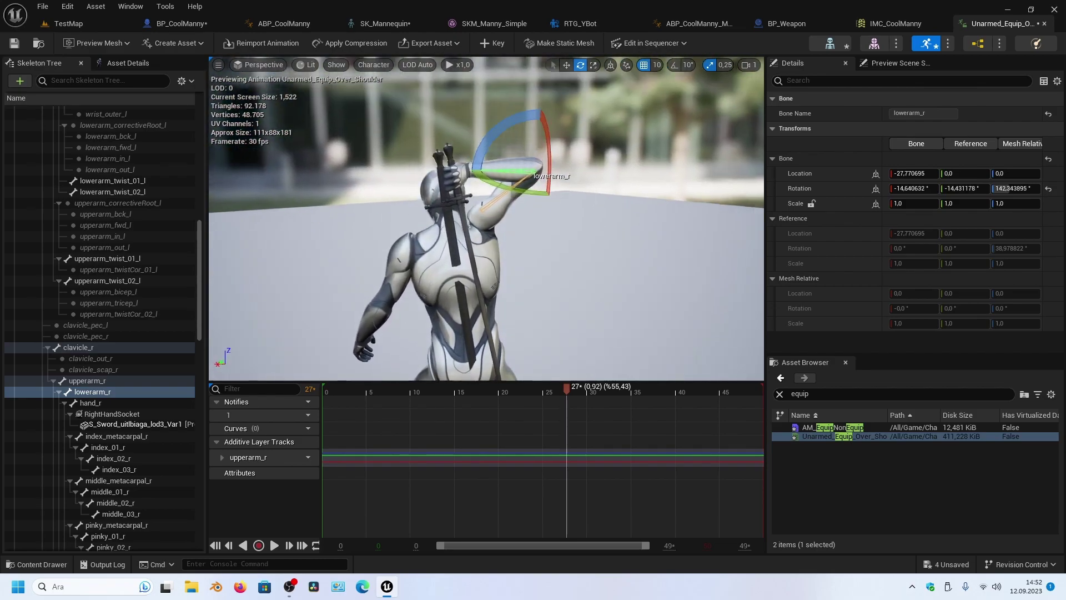
drag(518, 185, 592, 178)
right_drag(592, 177, 533, 179)
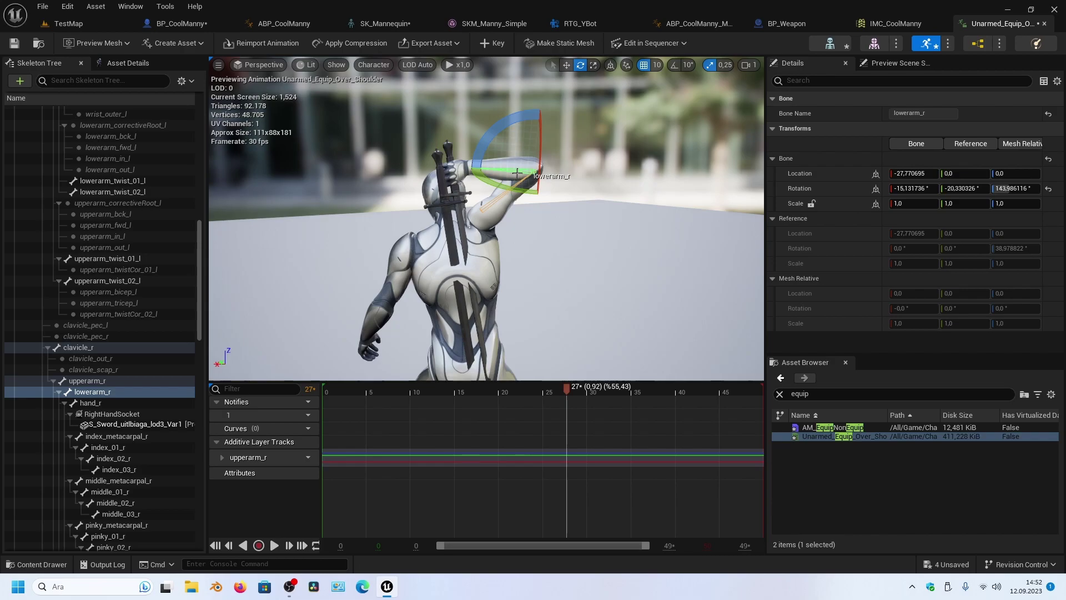
click(83, 347)
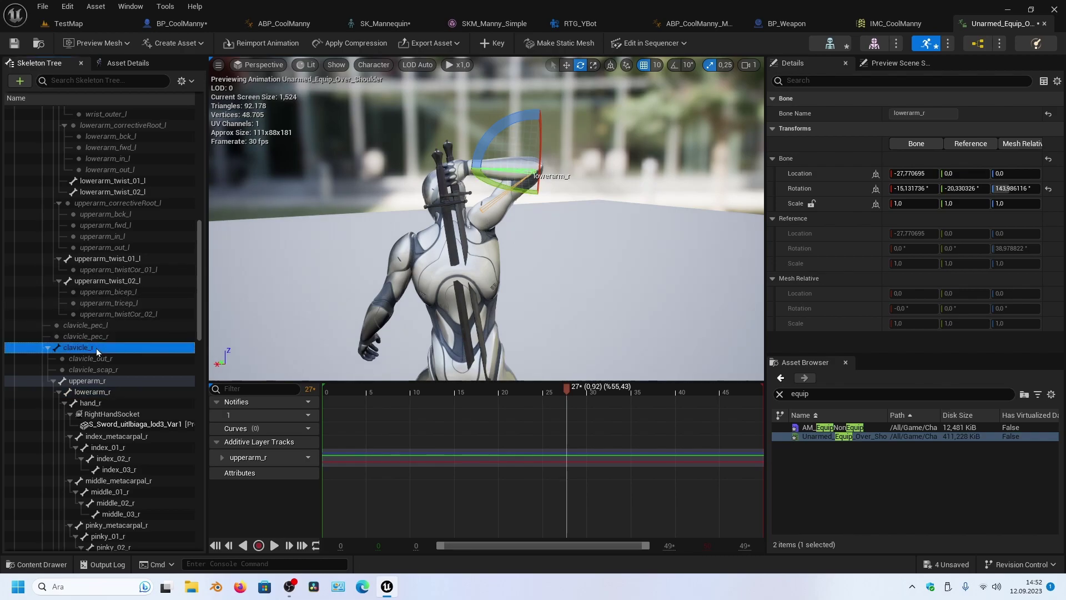
drag(514, 244, 510, 225)
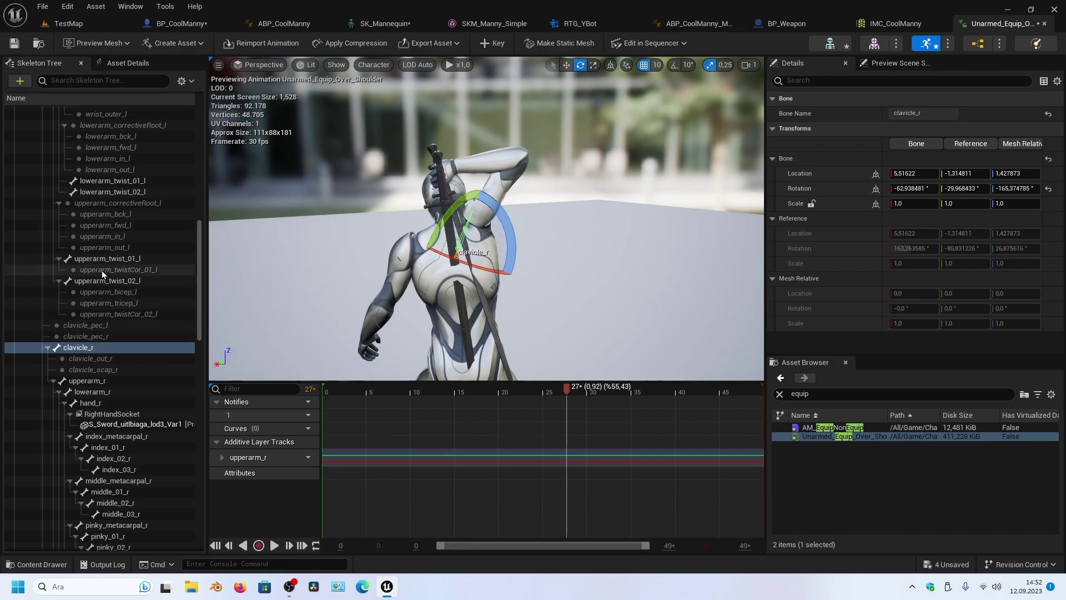
click(97, 403)
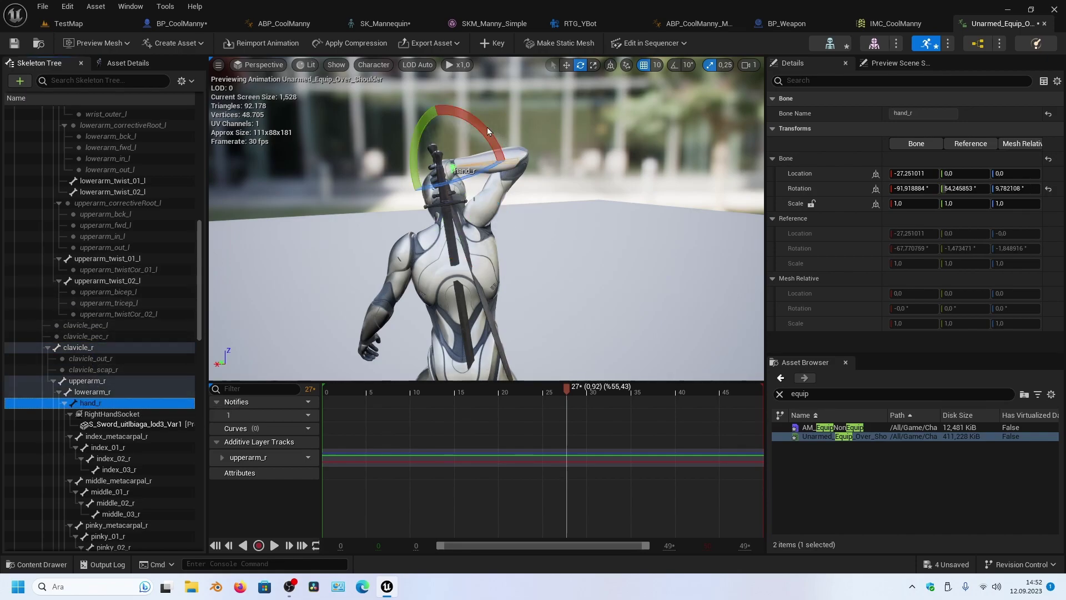
Turn hand_r toward the sword grip and slightly adjust the clavicle_r rotation
mouse_move(488, 131)
mouse_down()
mouse_move(501, 147)
mouse_move(422, 161)
mouse_up()
alt+drag(559, 182, 559, 182)
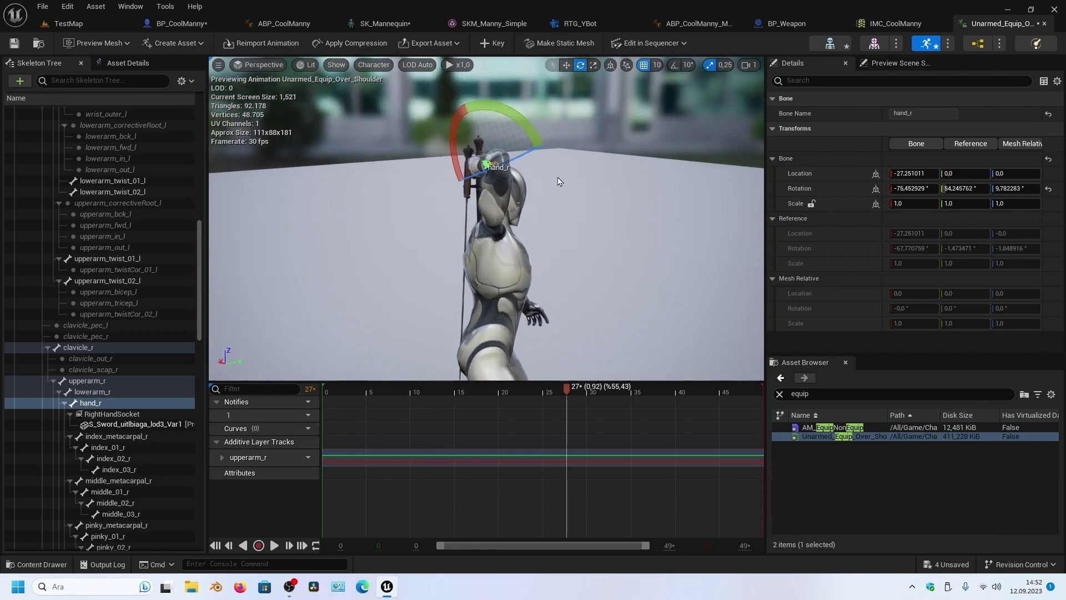
click(104, 347)
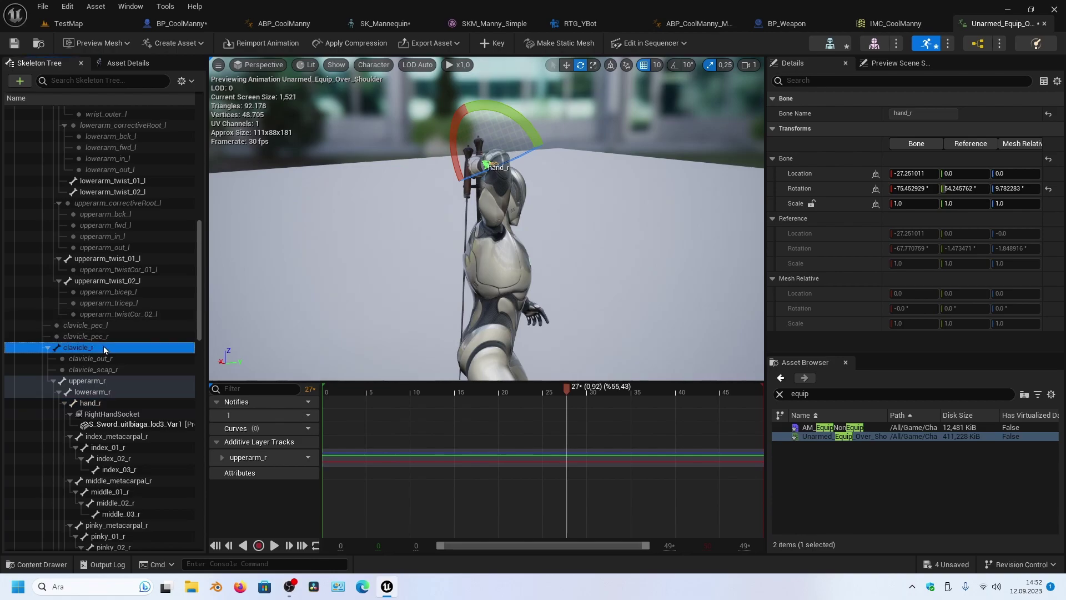
drag(550, 256, 597, 243)
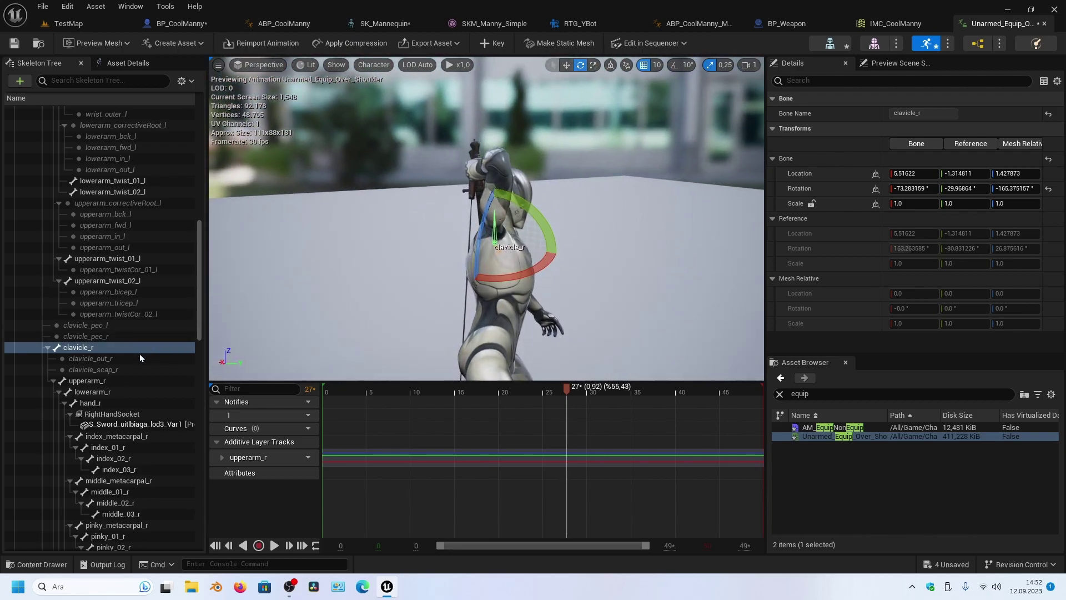
Re-rotate hand_r to -91.60°, 30.23°, 10.81° so it lines up with the hilt
click(96, 403)
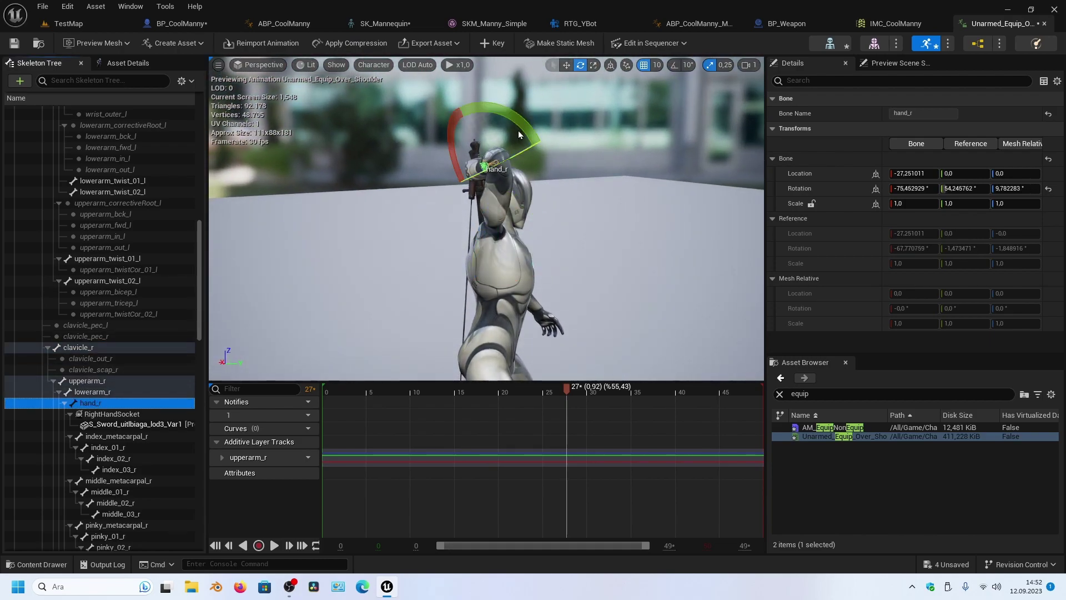
drag(519, 134, 547, 137)
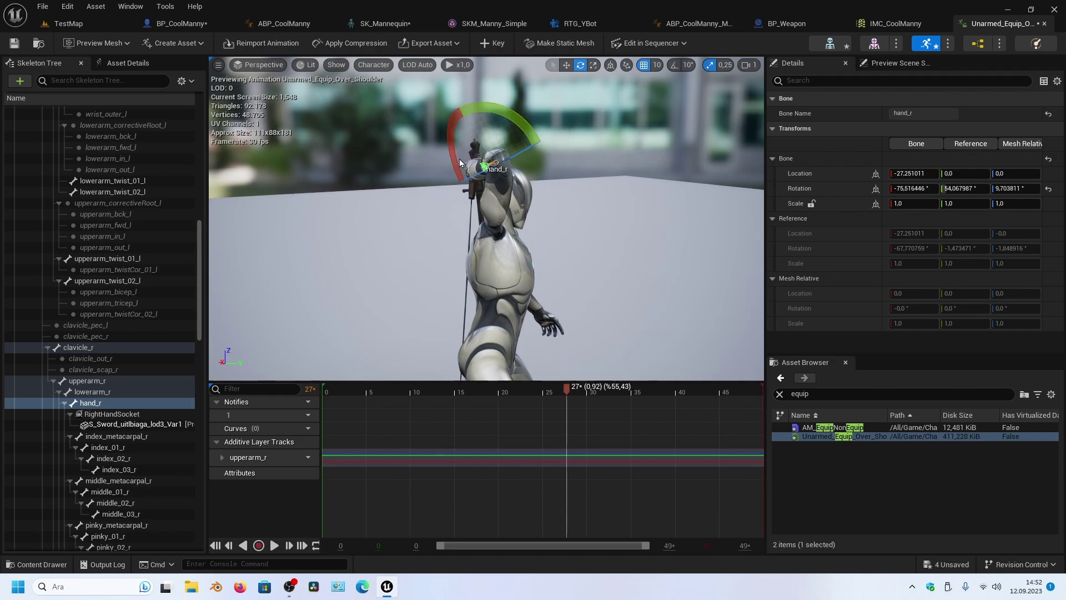
drag(455, 167, 512, 243)
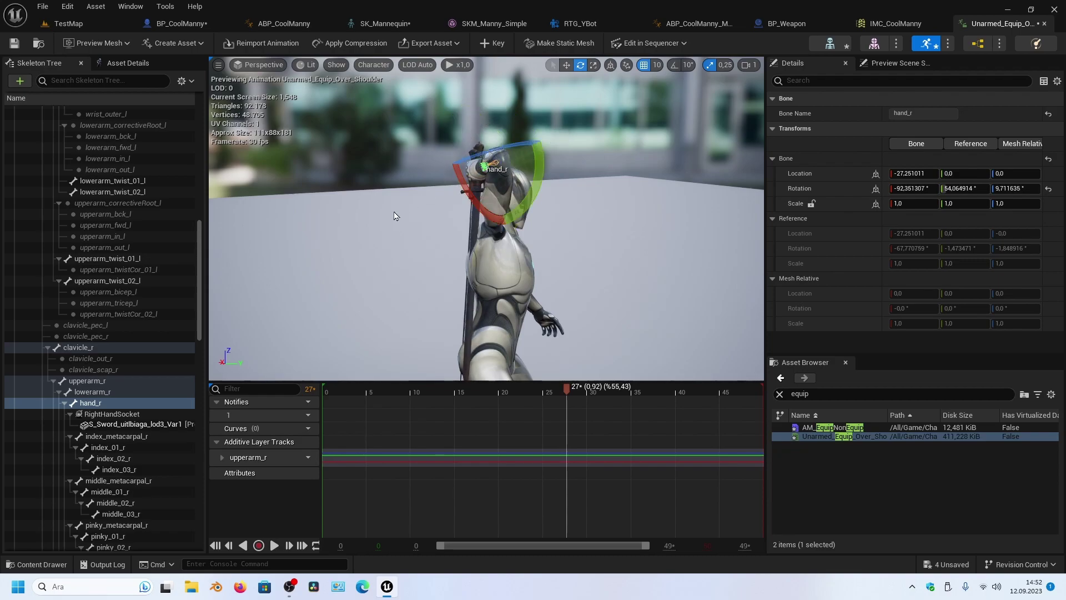
alt+drag(393, 214, 311, 217)
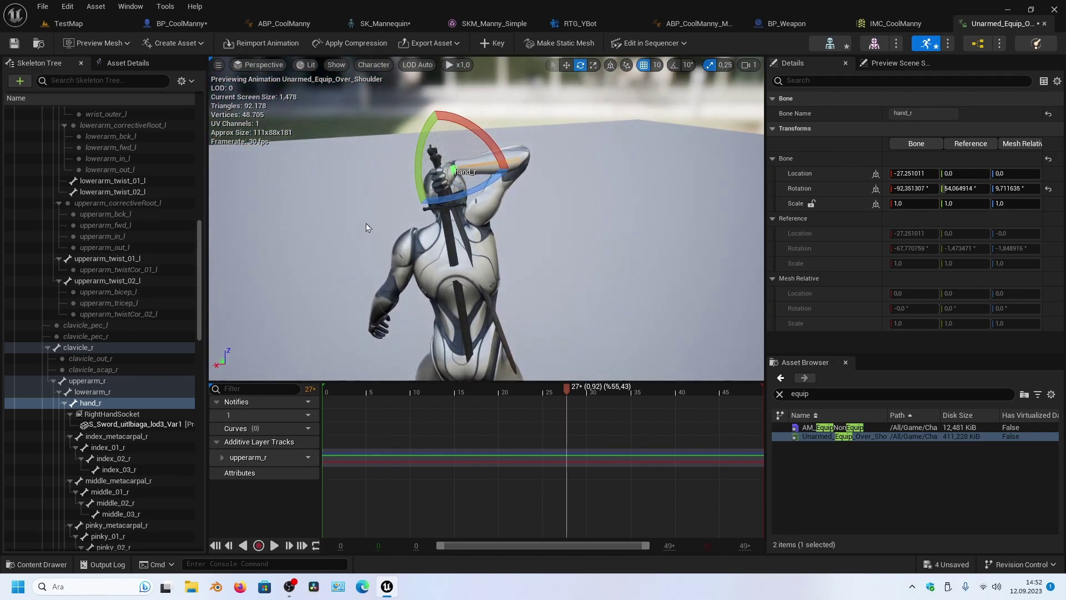
drag(478, 184, 499, 133)
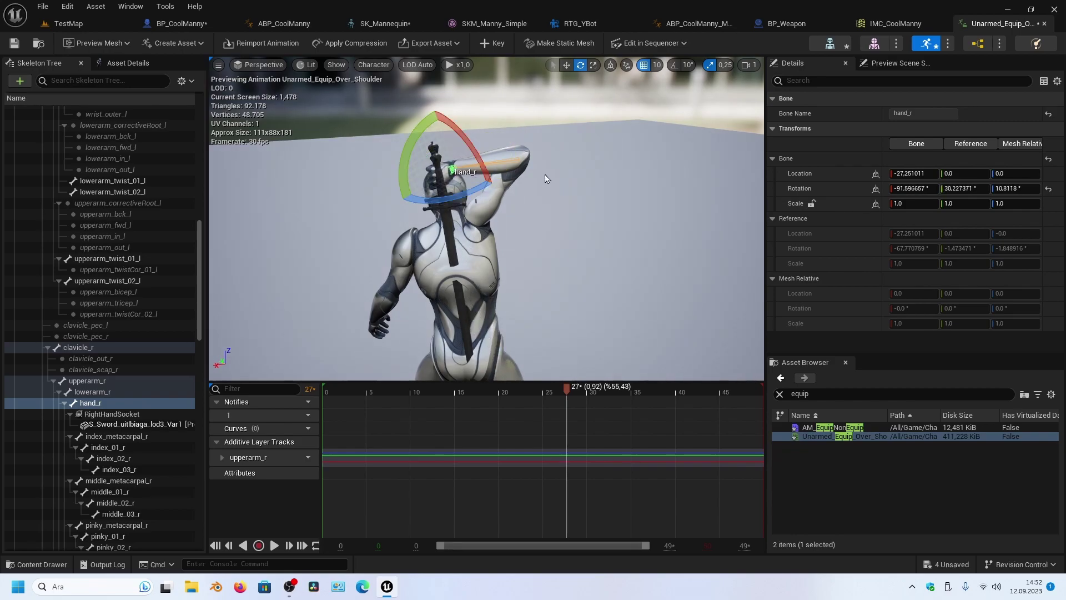
mouse_move(543, 174)
alt+mouse_down()
mouse_move(489, 174)
mouse_move(600, 181)
alt+mouse_up()
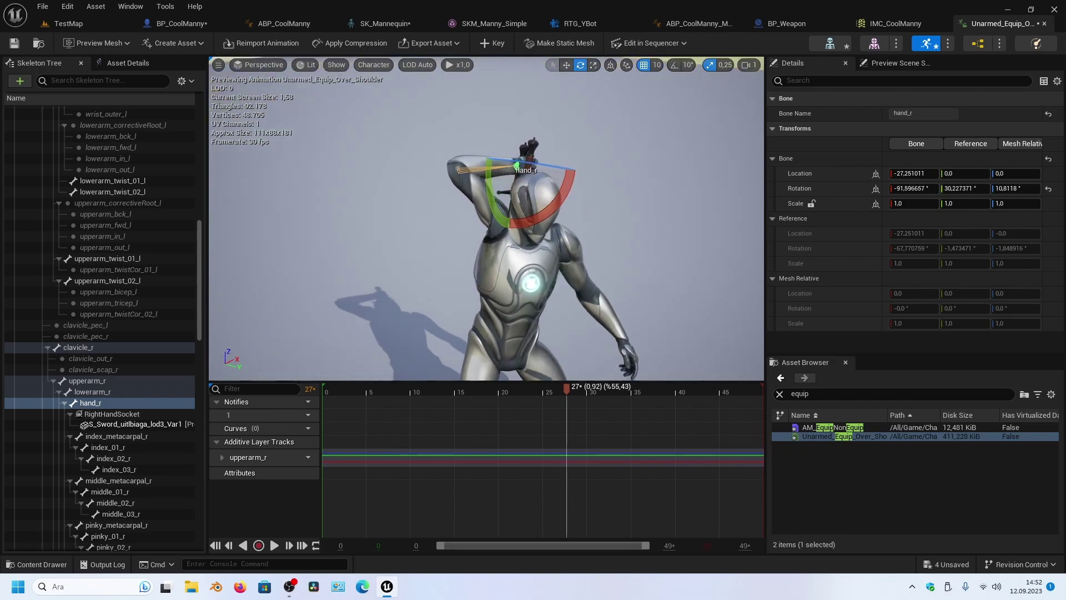
scroll(600, 181, down, 3)
alt+drag(494, 257, 444, 297)
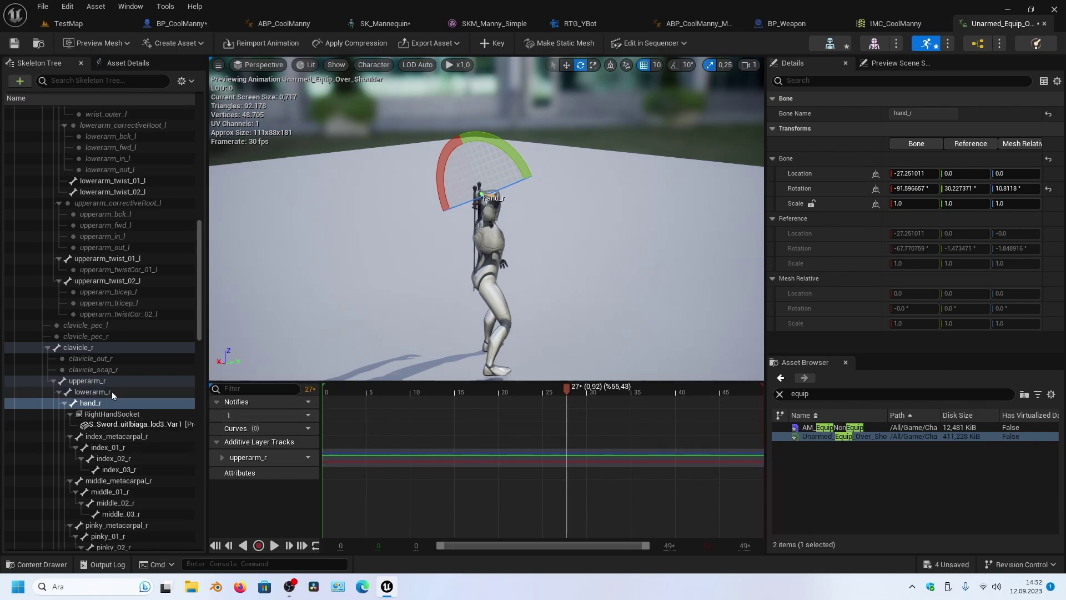
Select clavicle_r, upperarm_r, lowerarm_r and hand_r together and key their current pose
click(101, 348)
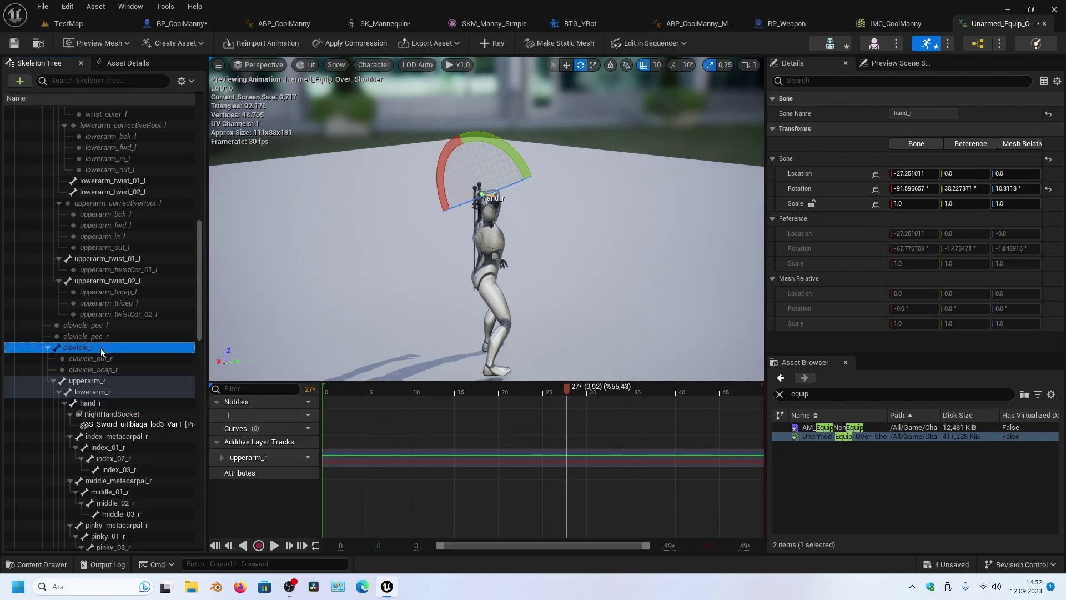
ctrl+click(104, 381)
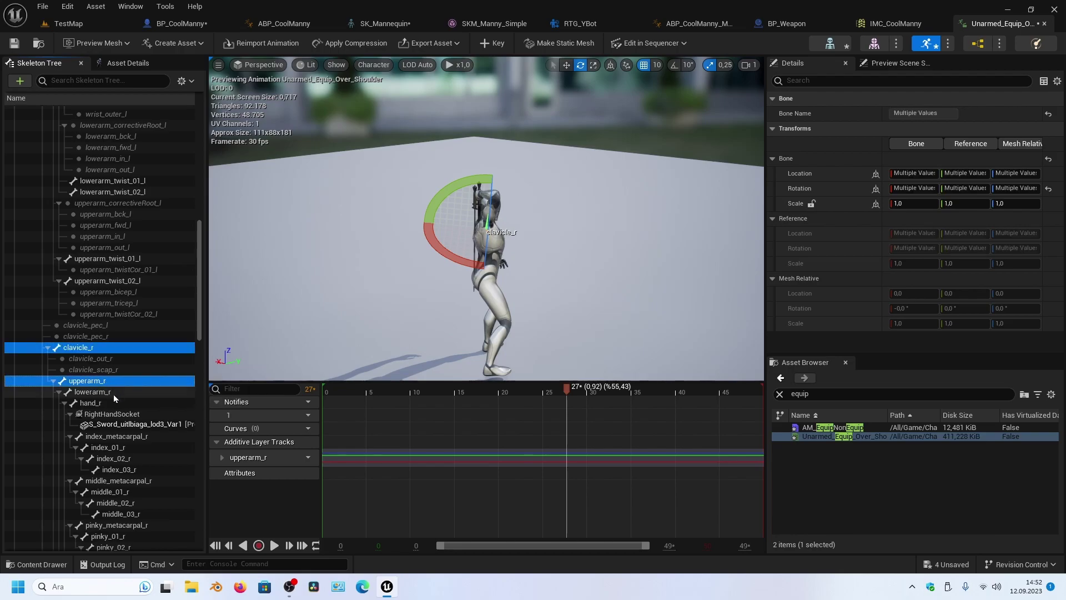
ctrl+click(110, 393)
ctrl+click(107, 404)
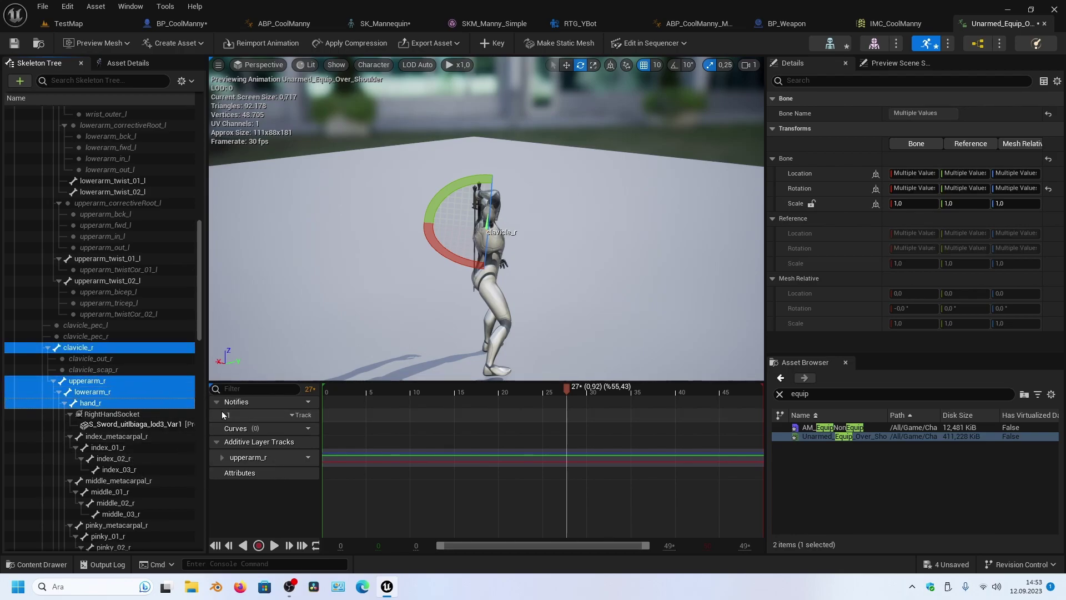
click(492, 44)
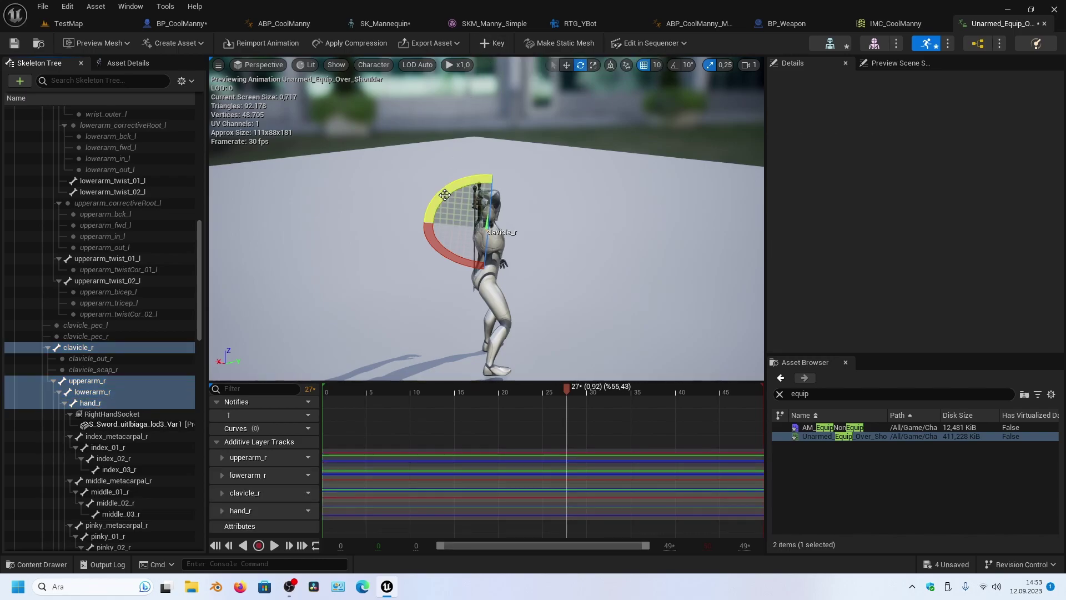
scroll(473, 238, up, 2)
Scrub the timeline and orbit the preview to review the keyed right-arm pose during the sword draw
mouse_move(565, 390)
mouse_down()
mouse_move(457, 383)
mouse_move(505, 384)
mouse_move(484, 374)
mouse_up()
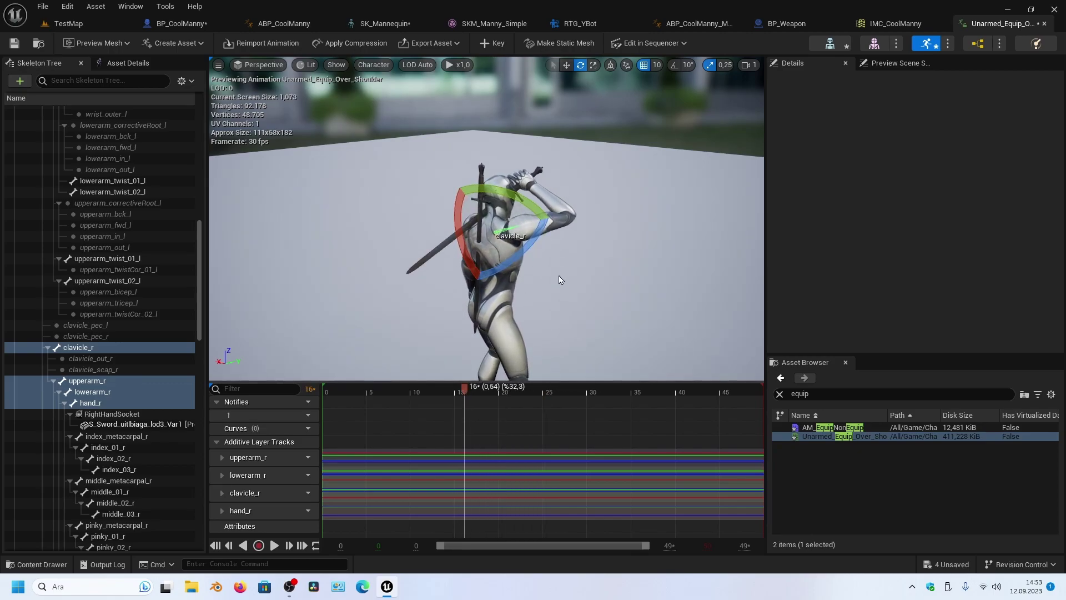
drag(584, 286, 520, 368)
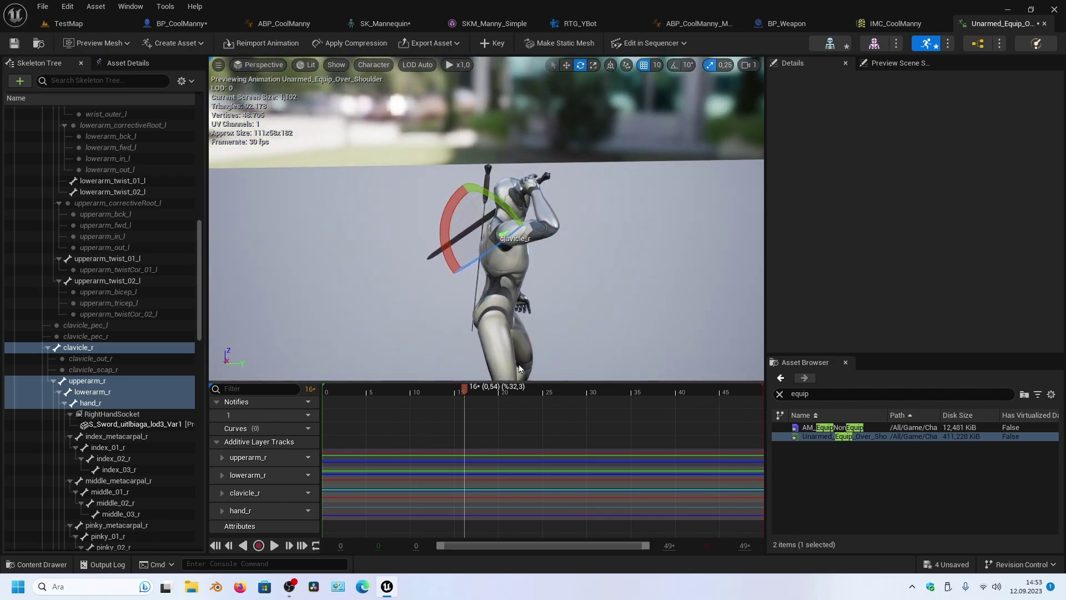
drag(465, 393, 524, 391)
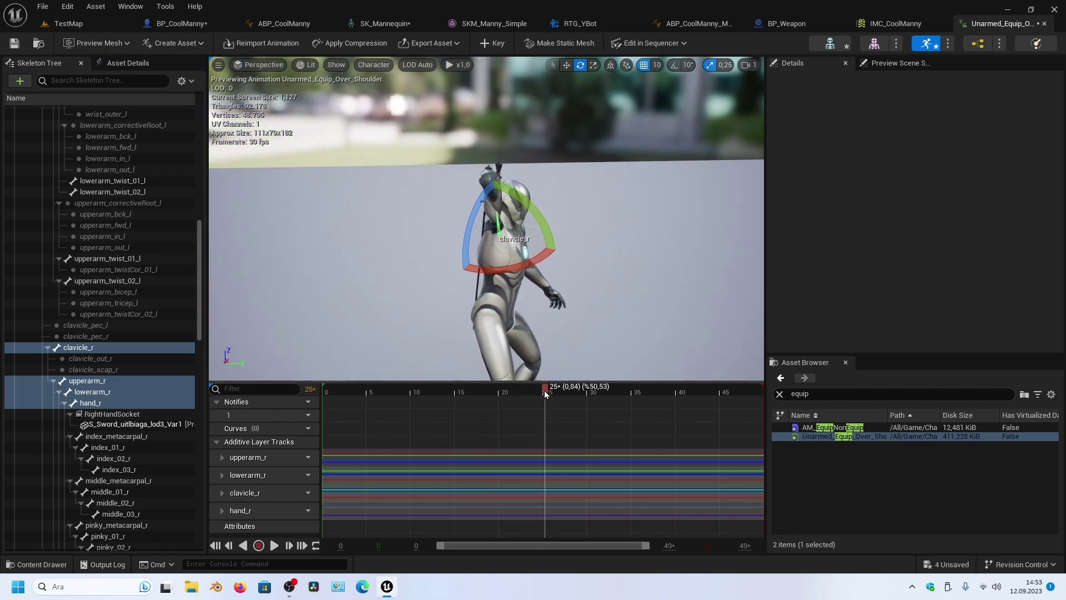
drag(507, 342, 517, 389)
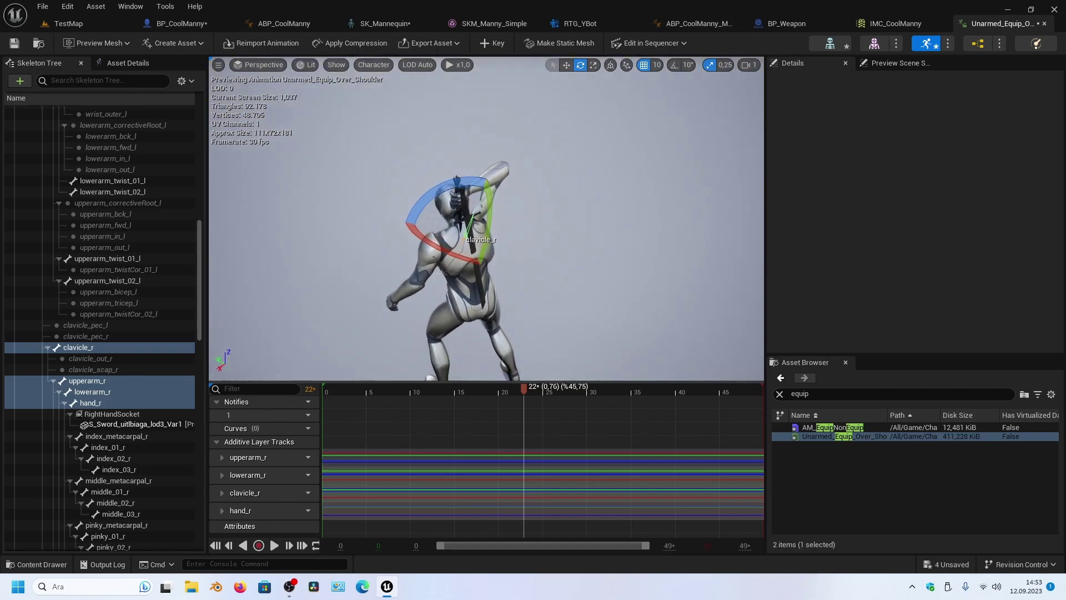
mouse_move(500, 278)
mouse_down()
mouse_move(556, 261)
mouse_move(472, 266)
mouse_move(500, 239)
mouse_up()
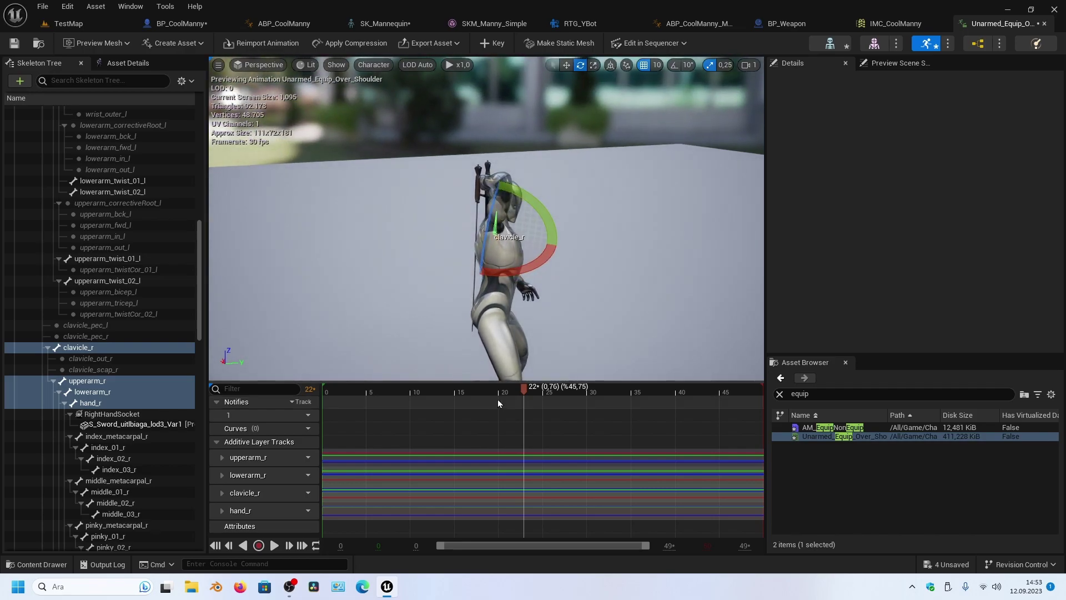
mouse_move(488, 392)
mouse_down()
mouse_move(439, 383)
mouse_move(447, 388)
mouse_up()
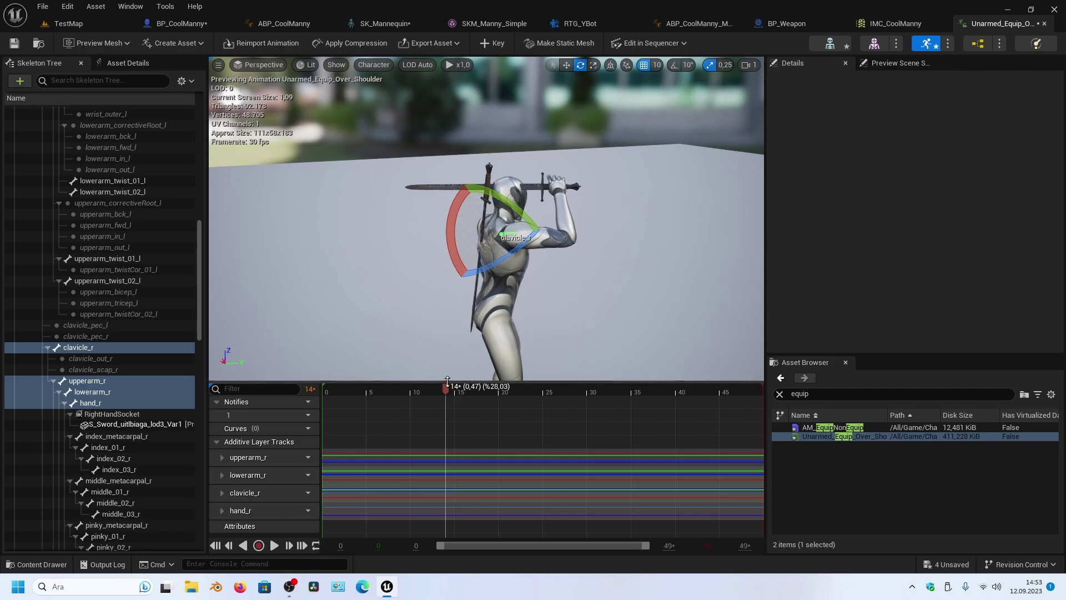
drag(570, 248, 561, 266)
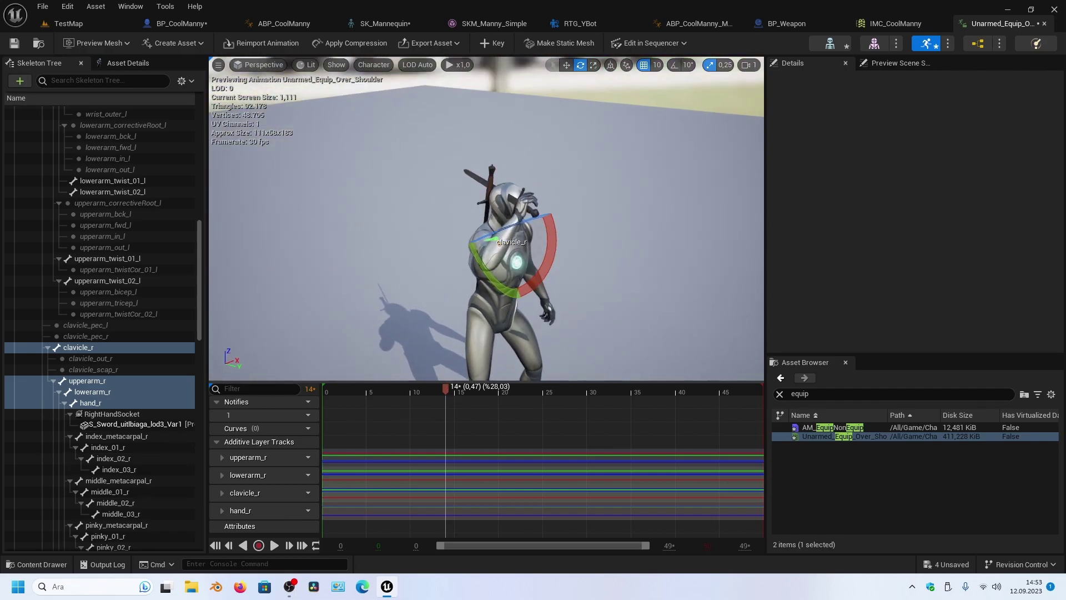
right_drag(522, 268, 522, 269)
Rotate upperarm_r further back and key the new rotation
click(108, 380)
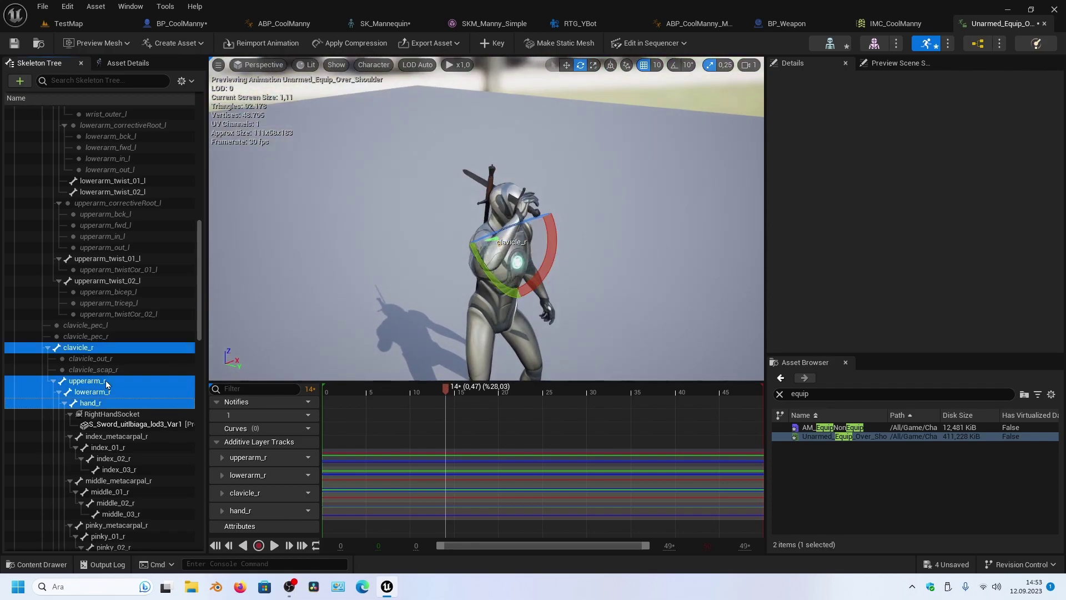
drag(511, 191, 534, 269)
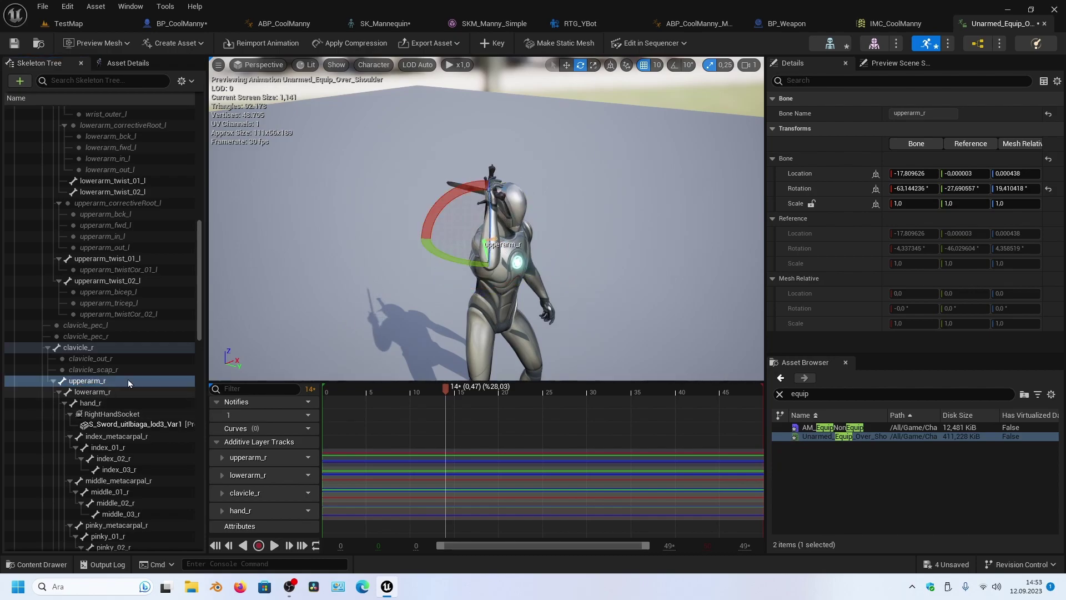
click(492, 43)
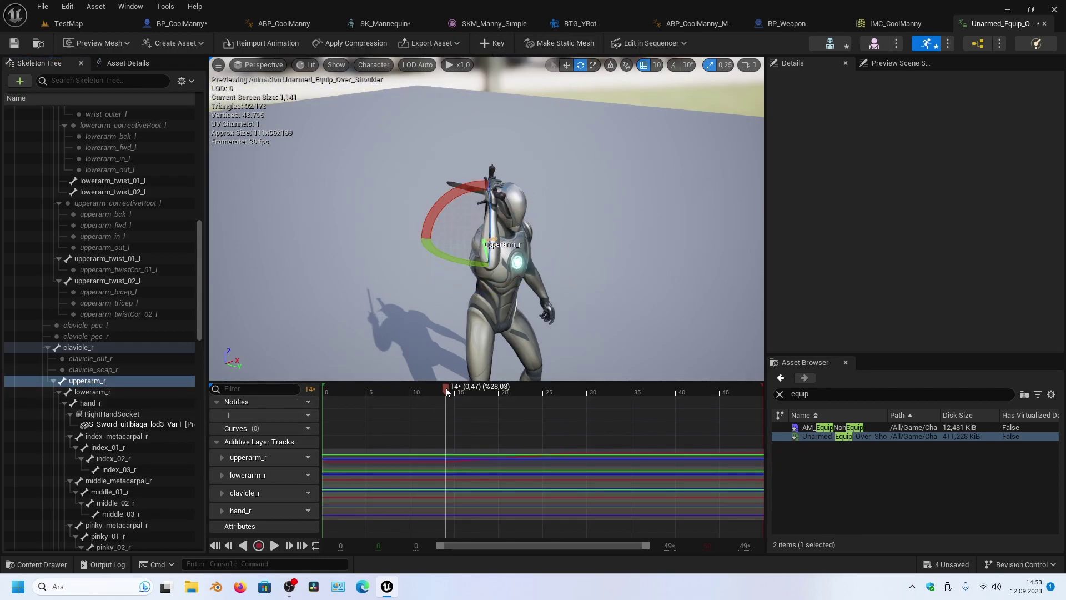
At frame 19, turn hand_r to -98.59°, 23.46°, 6.08° toward the sword grip and key it
drag(448, 392, 494, 381)
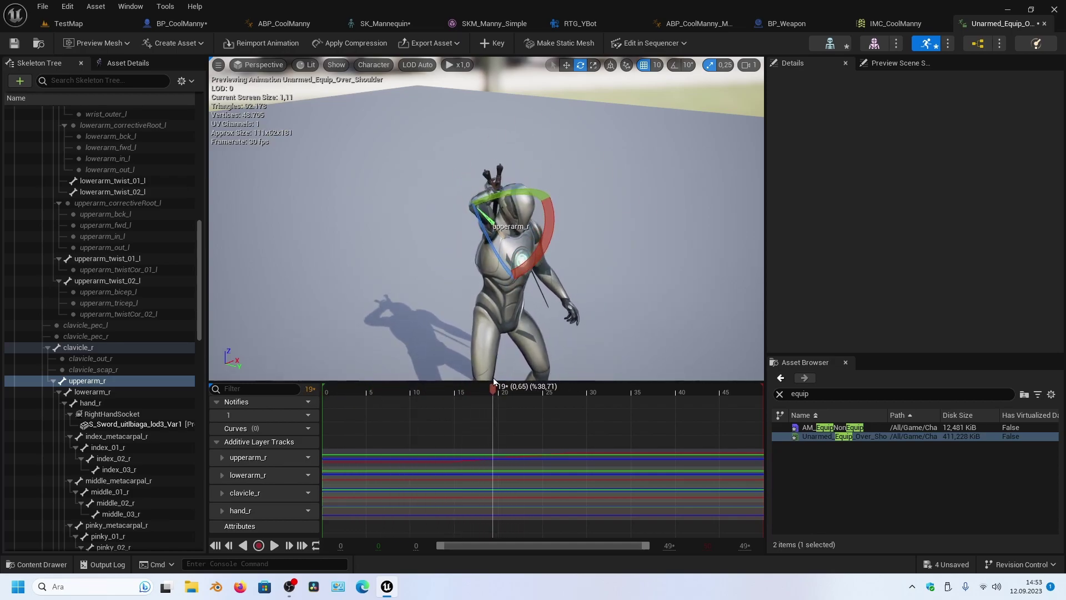
mouse_move(554, 288)
alt+mouse_down()
mouse_move(639, 283)
mouse_move(376, 256)
alt+mouse_up()
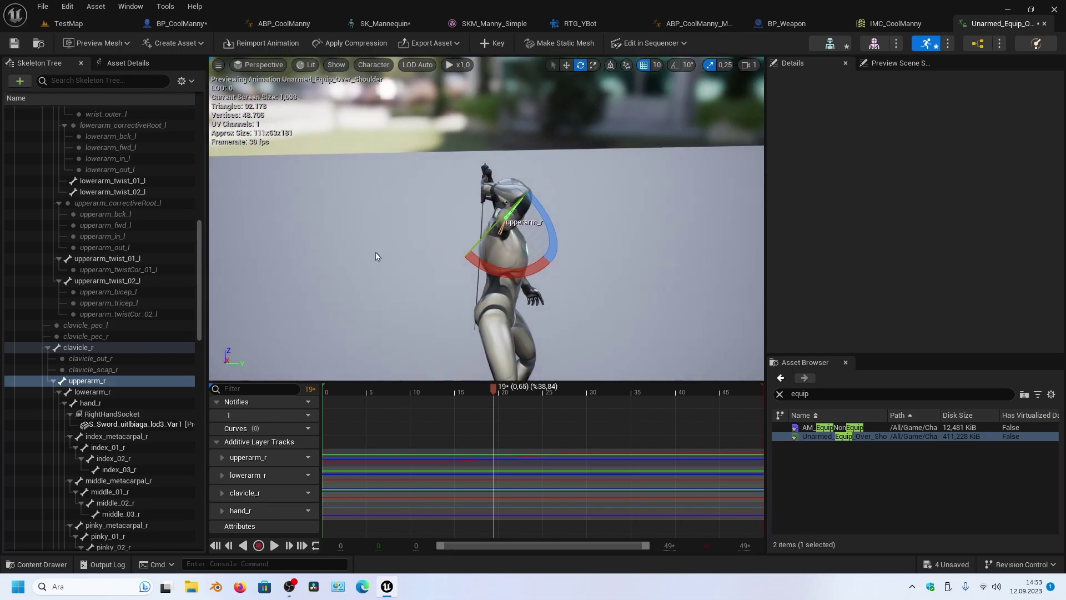
click(90, 403)
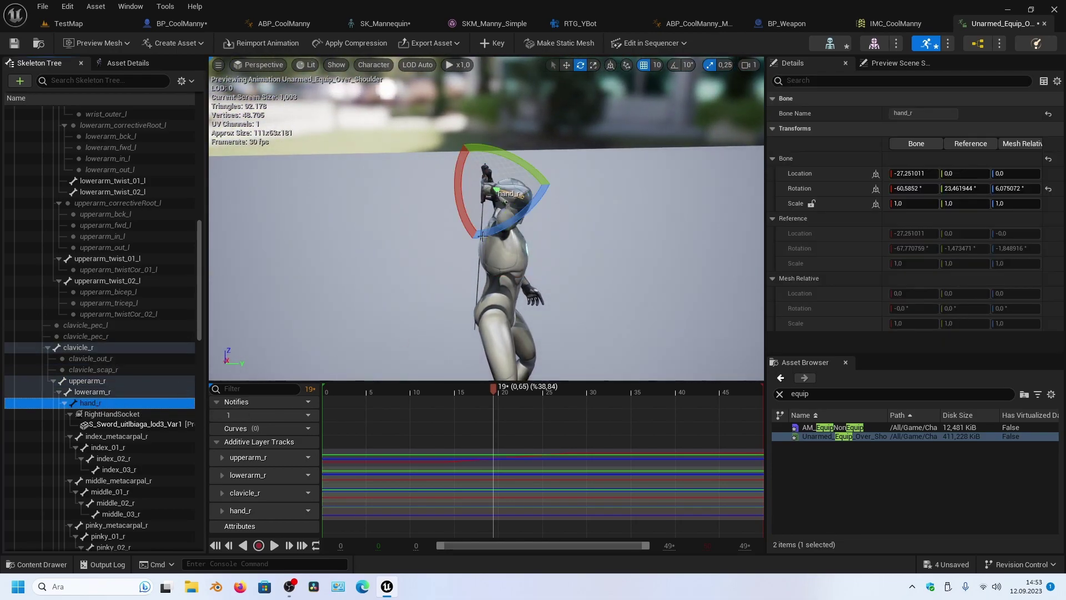
mouse_move(472, 276)
alt+mouse_down()
mouse_move(389, 272)
mouse_move(536, 193)
alt+mouse_up()
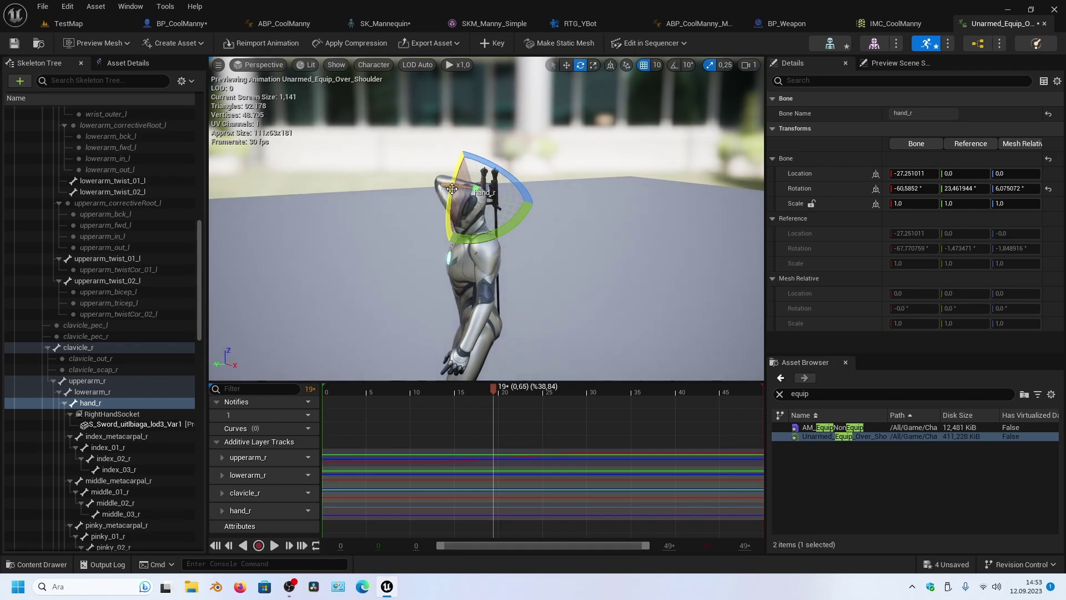
mouse_move(461, 267)
alt+mouse_down()
mouse_move(556, 261)
mouse_move(404, 162)
mouse_move(461, 161)
mouse_move(519, 357)
alt+mouse_up()
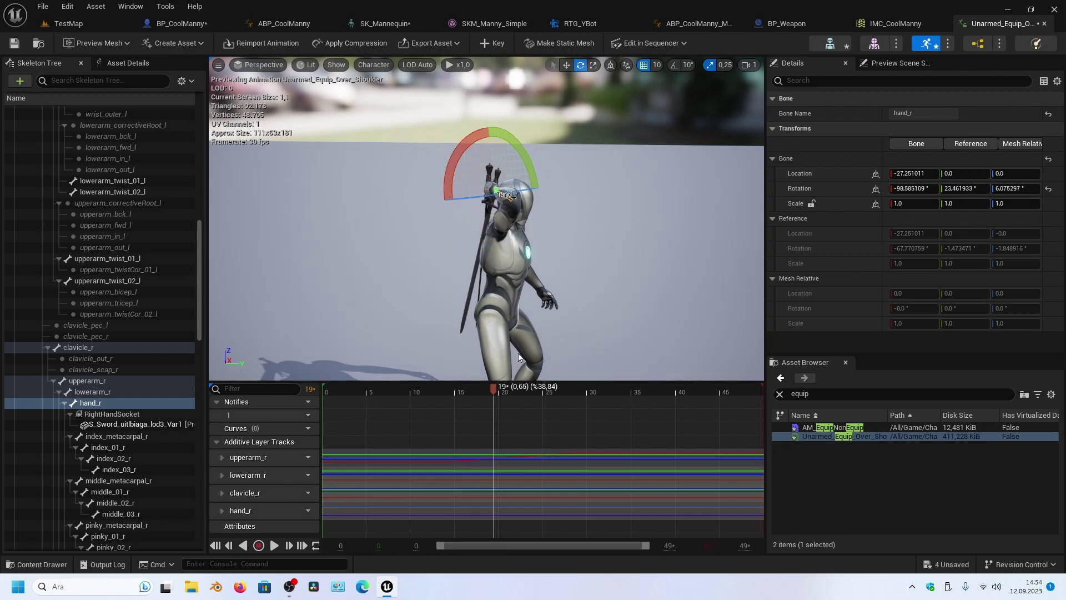
click(496, 44)
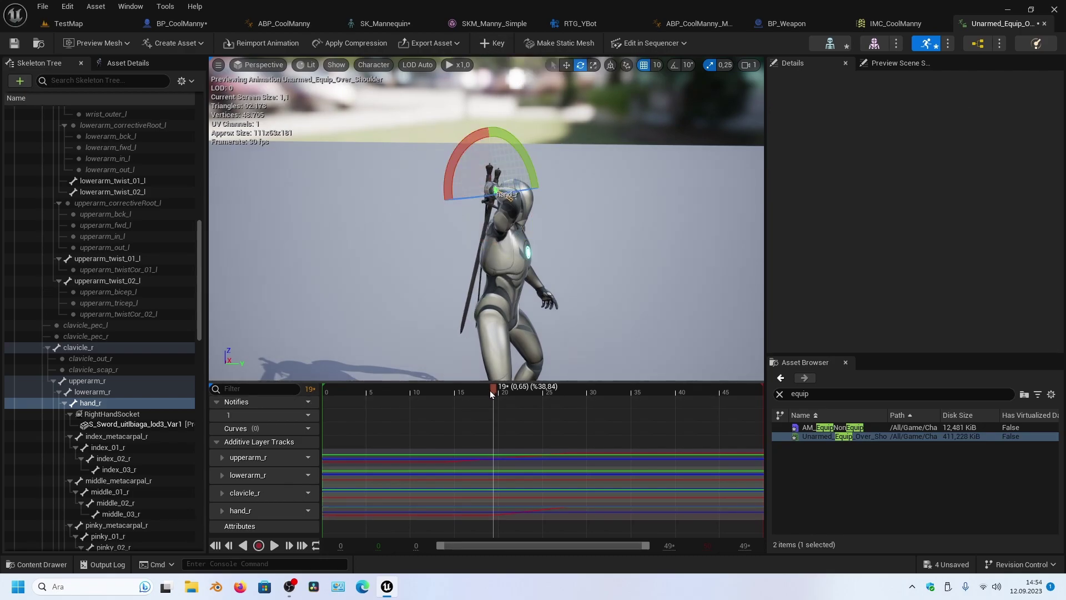
mouse_move(492, 393)
mouse_down()
mouse_move(446, 393)
mouse_move(648, 384)
mouse_up()
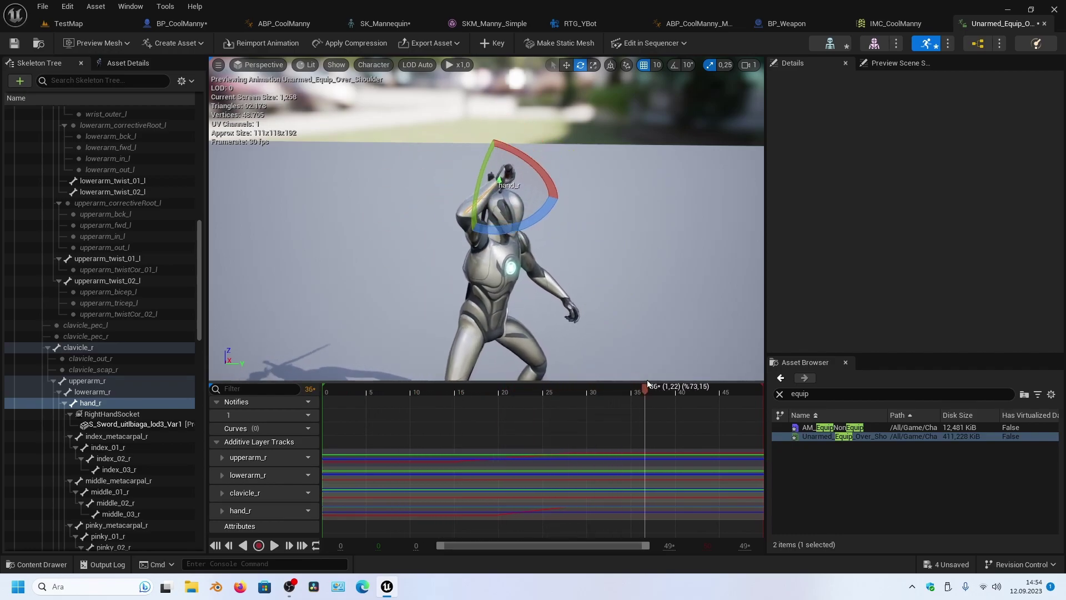
drag(648, 385, 339, 427)
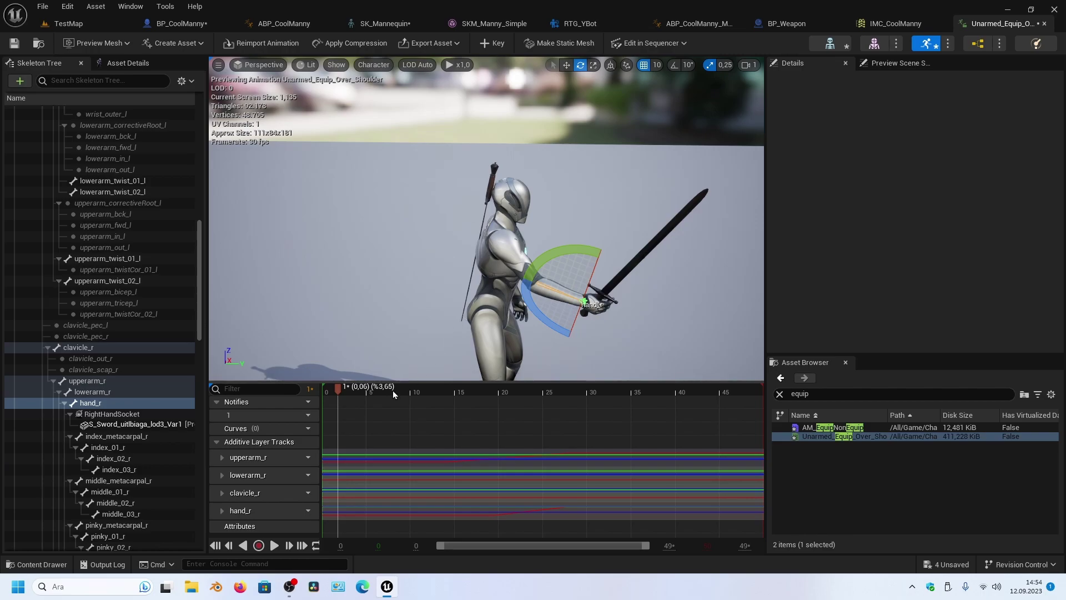
mouse_move(341, 391)
mouse_down()
mouse_move(551, 391)
mouse_move(377, 389)
mouse_up()
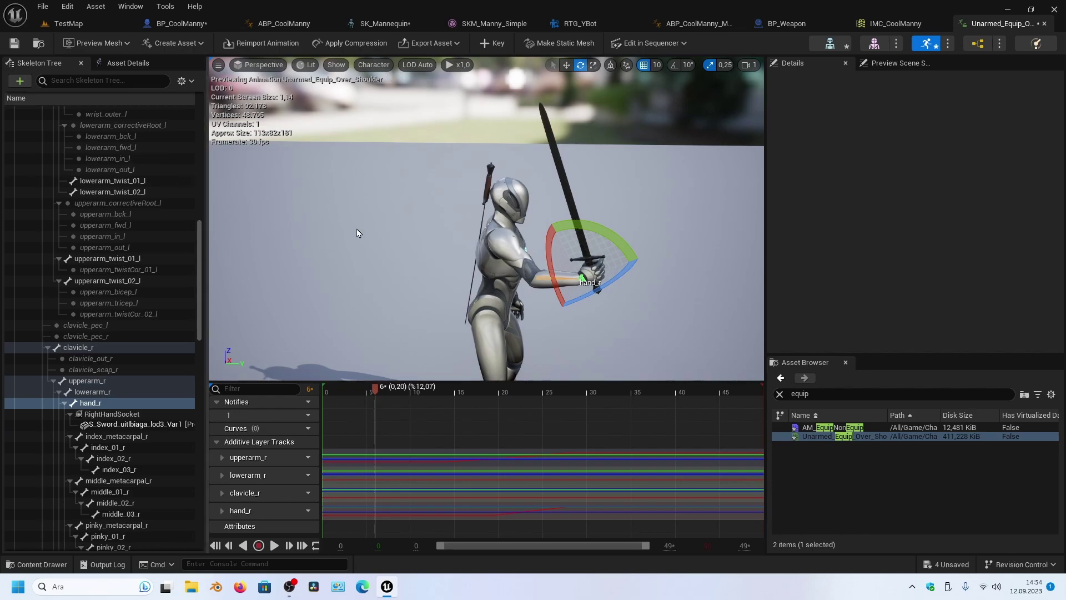
mouse_move(361, 390)
mouse_down()
mouse_move(559, 348)
mouse_move(501, 370)
mouse_move(486, 354)
mouse_up()
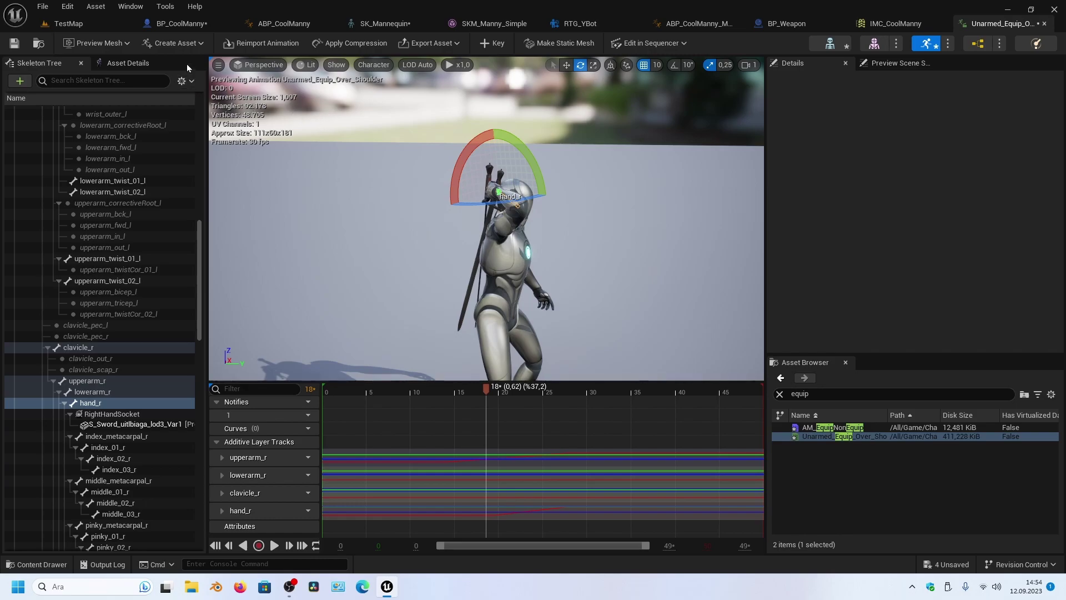
Create a new animation named Equip2 in Animations/Manny from the current animation data
click(188, 48)
mouse_move(201, 89)
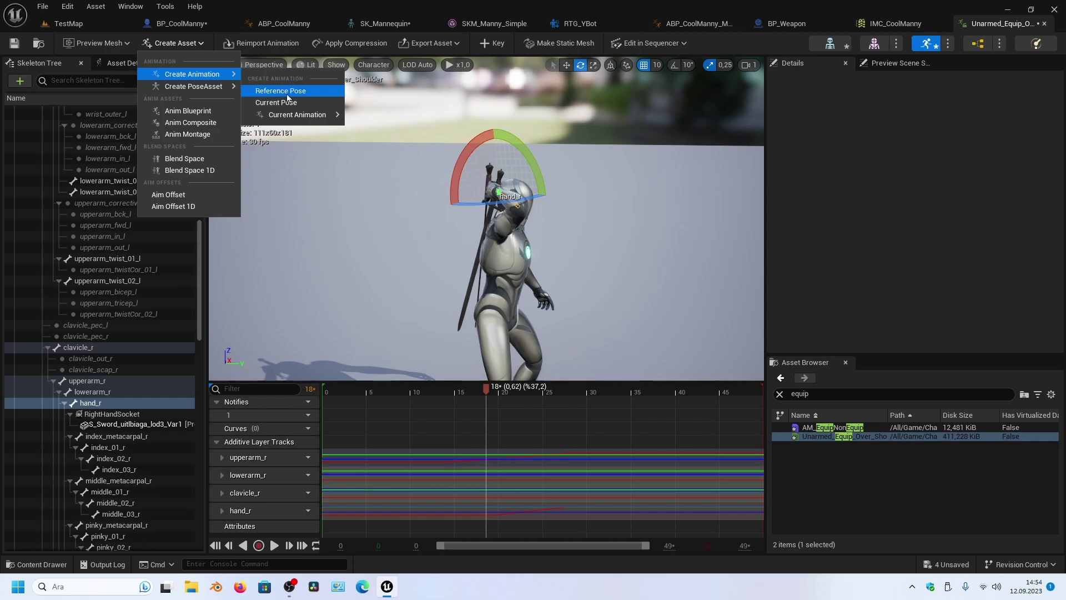
mouse_move(292, 118)
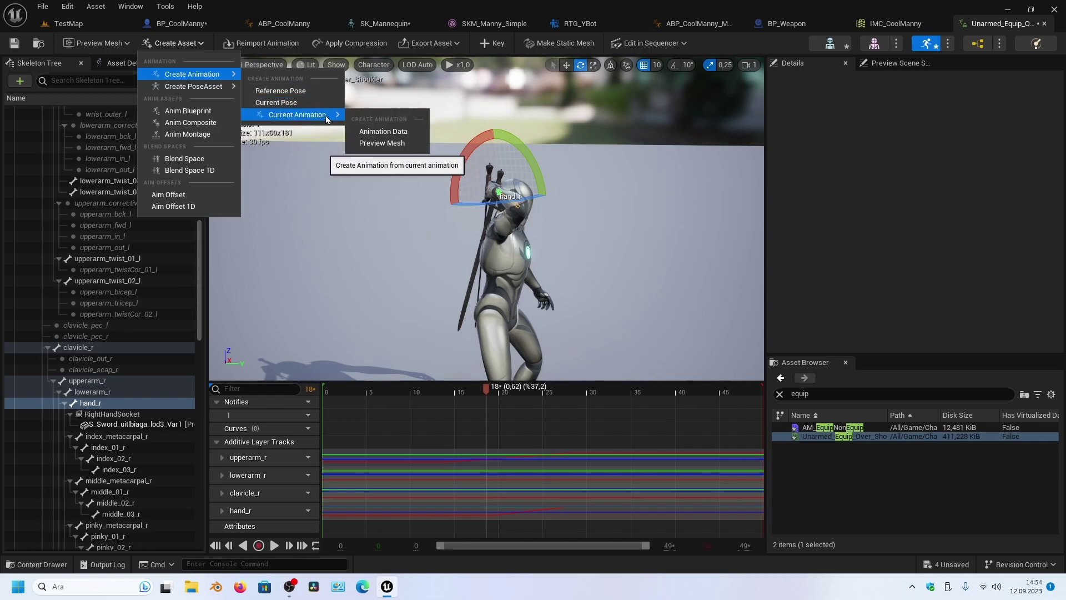
click(384, 135)
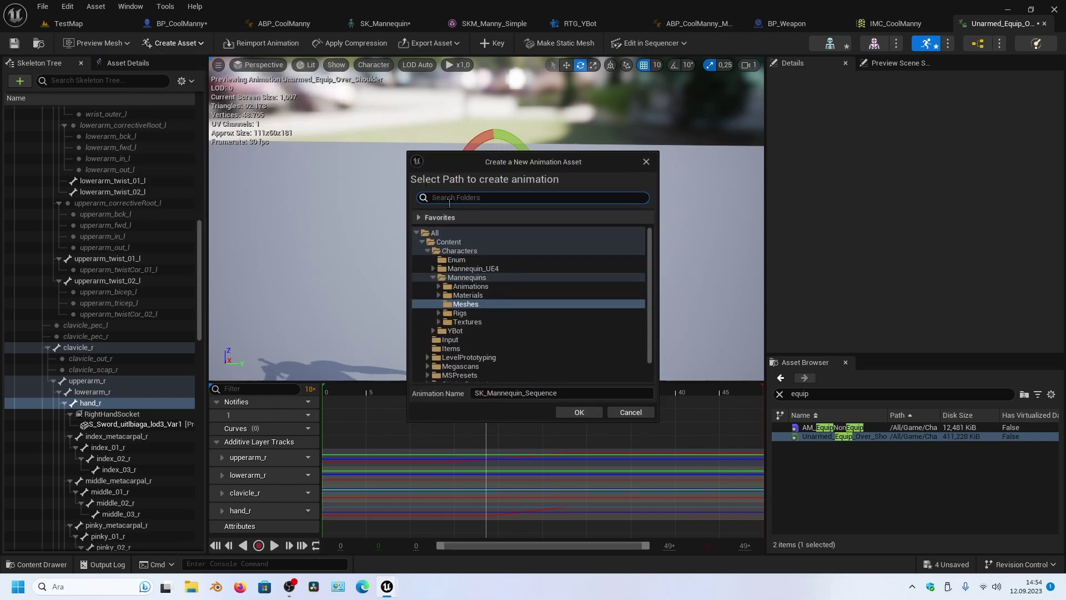
click(439, 286)
click(469, 295)
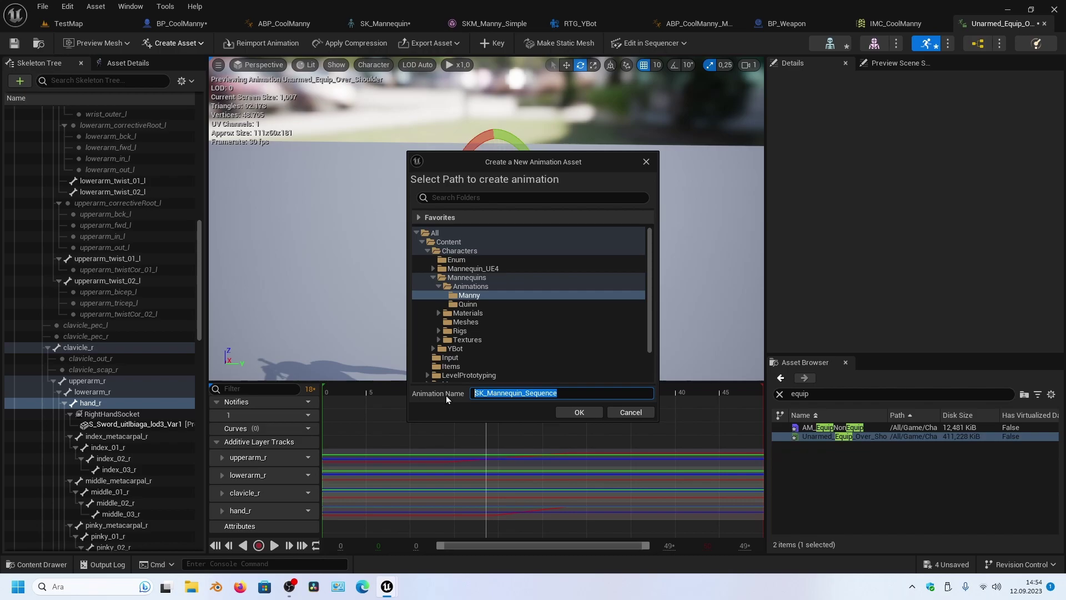
text(Eq)
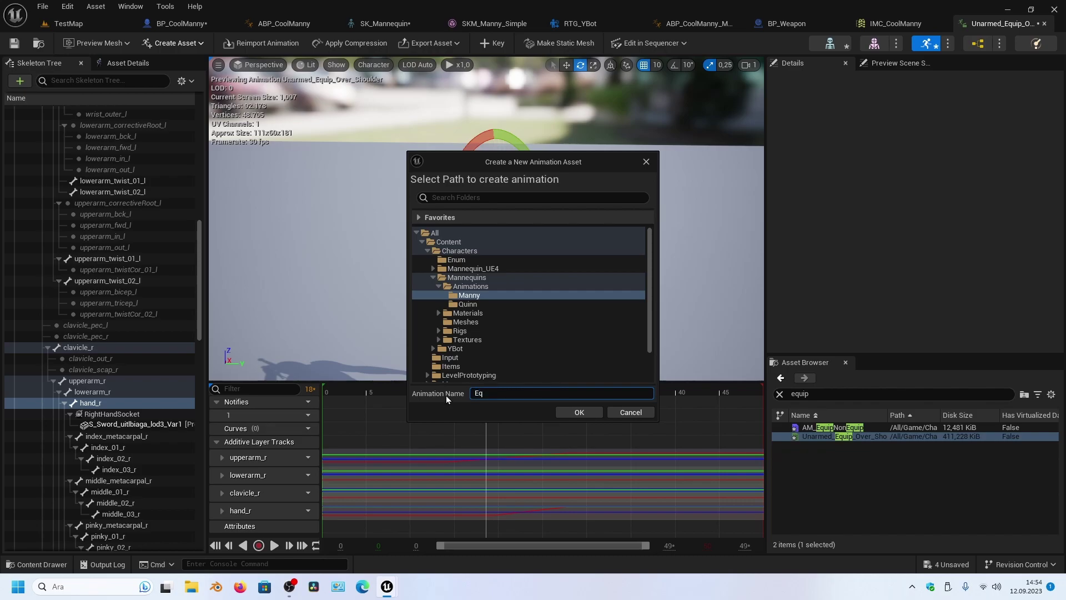
text(uip)
text(2)
click(574, 412)
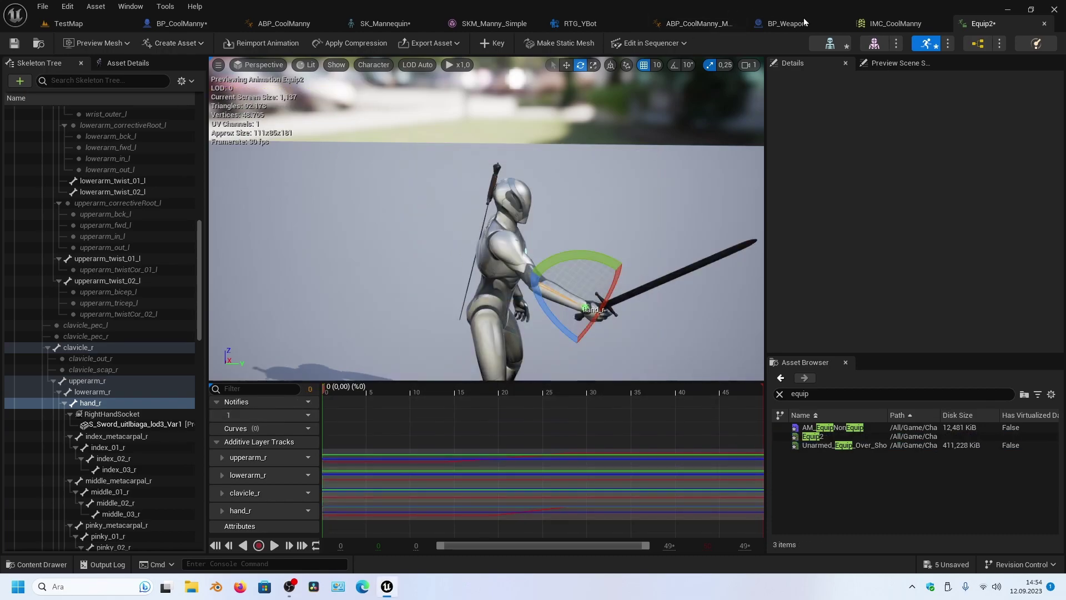
Open AM_EquipNonEquip, inspect its Equip segment, then close it and return to TestMap
double_click(809, 427)
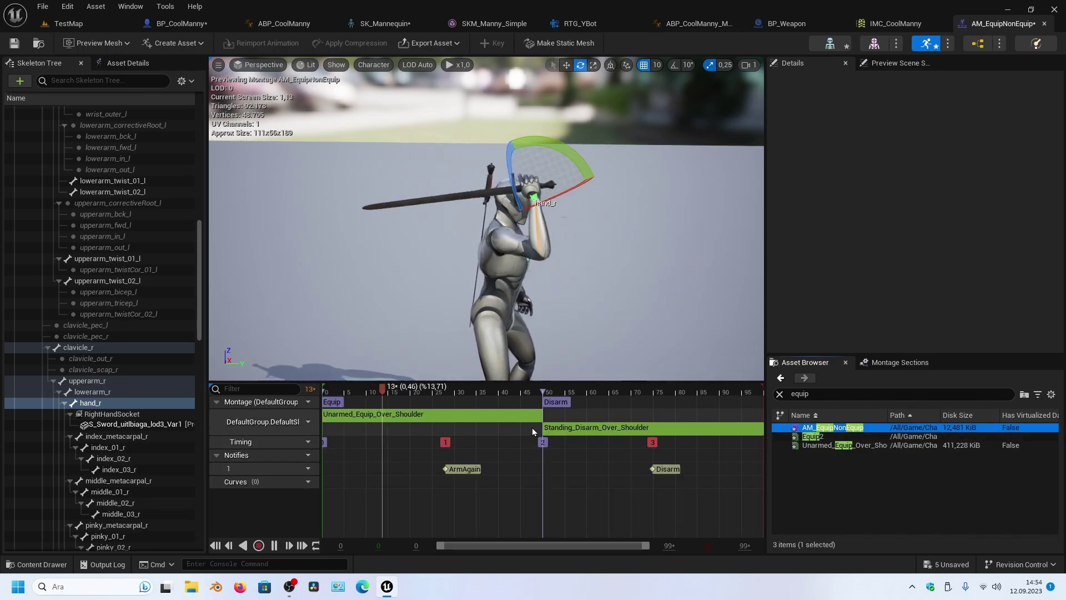
click(368, 415)
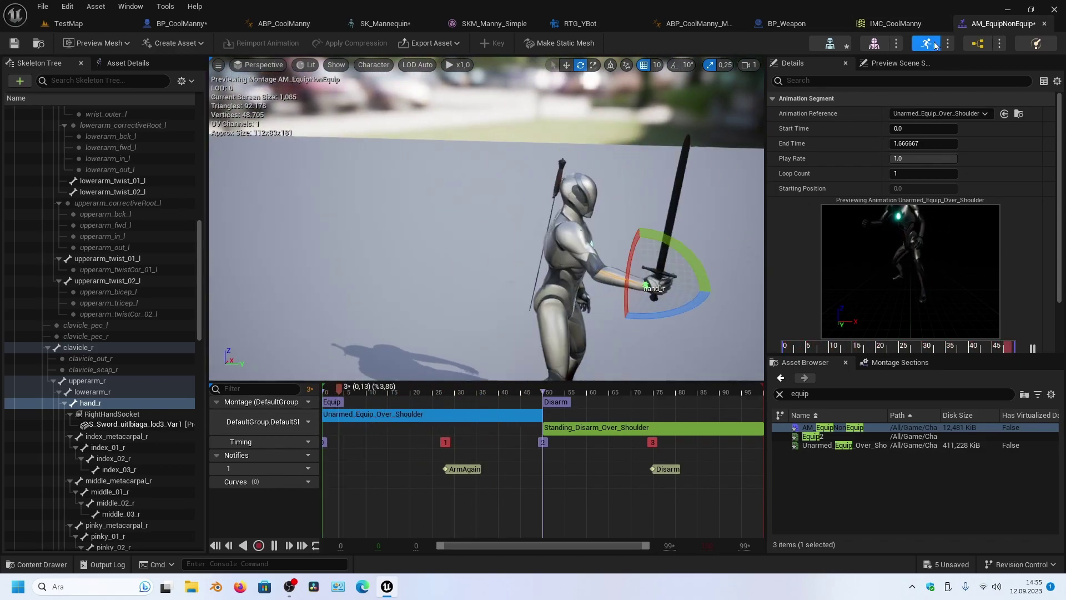
click(1044, 22)
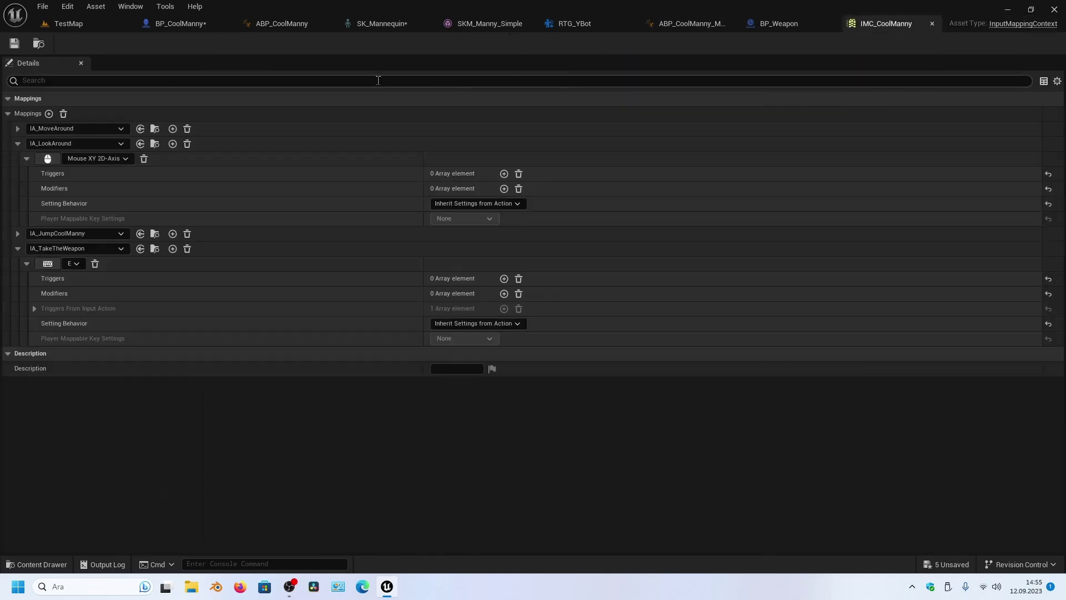
click(89, 25)
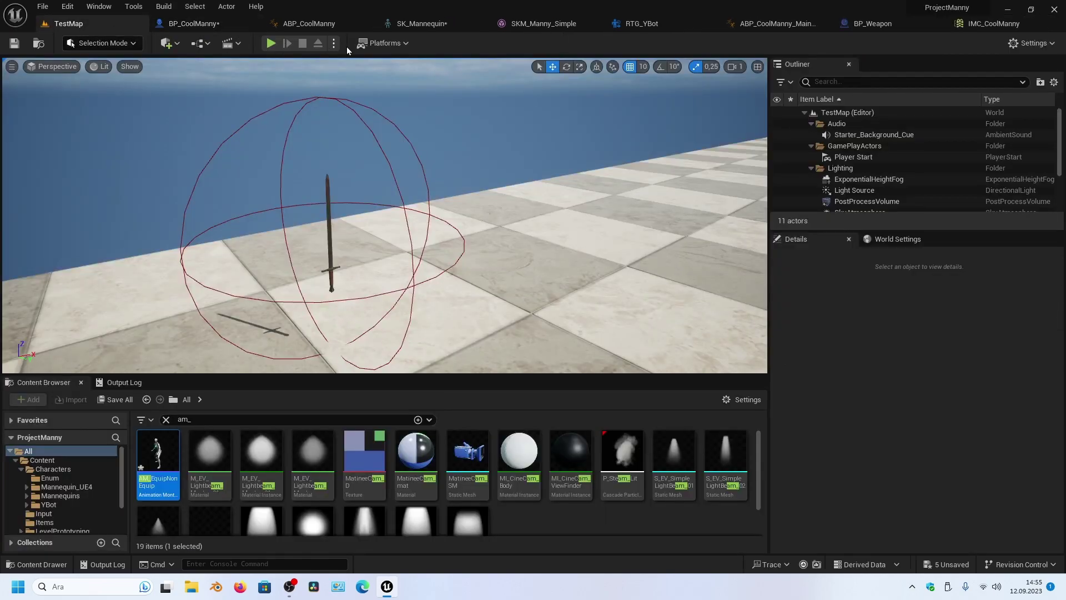
Playtest the level, drawing and sheathing the sword repeatedly, then reopen the AM_EquipNonEquip montage
click(271, 43)
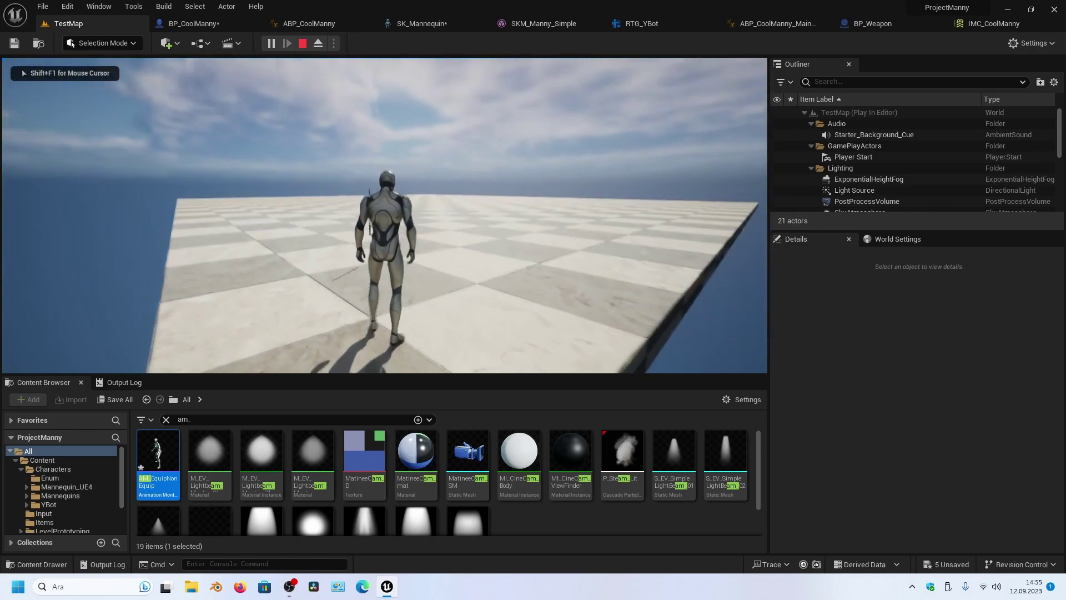
key(w)
key(e)
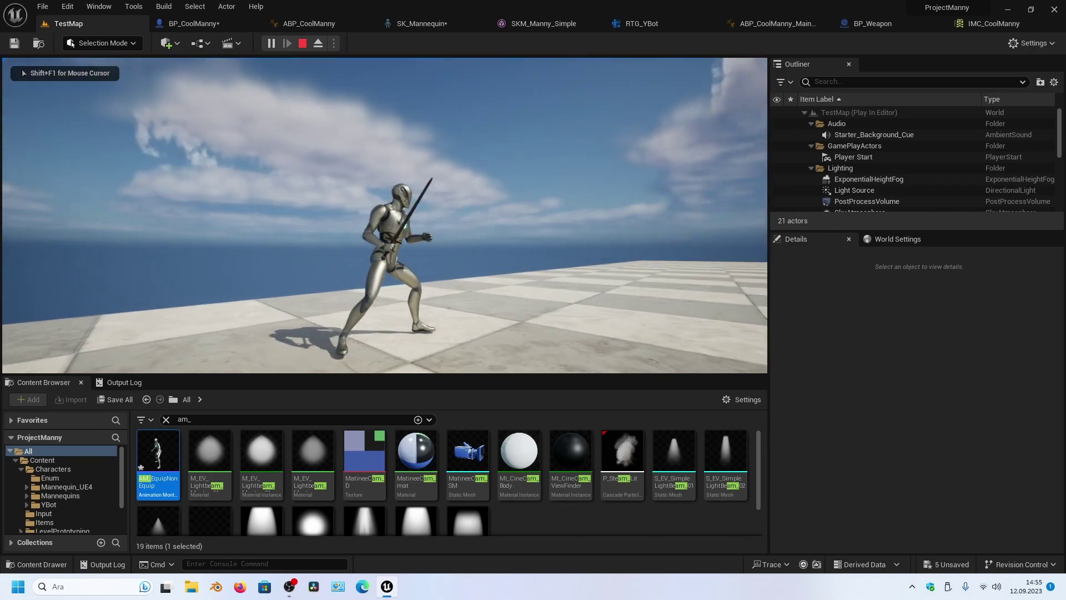
key(e)
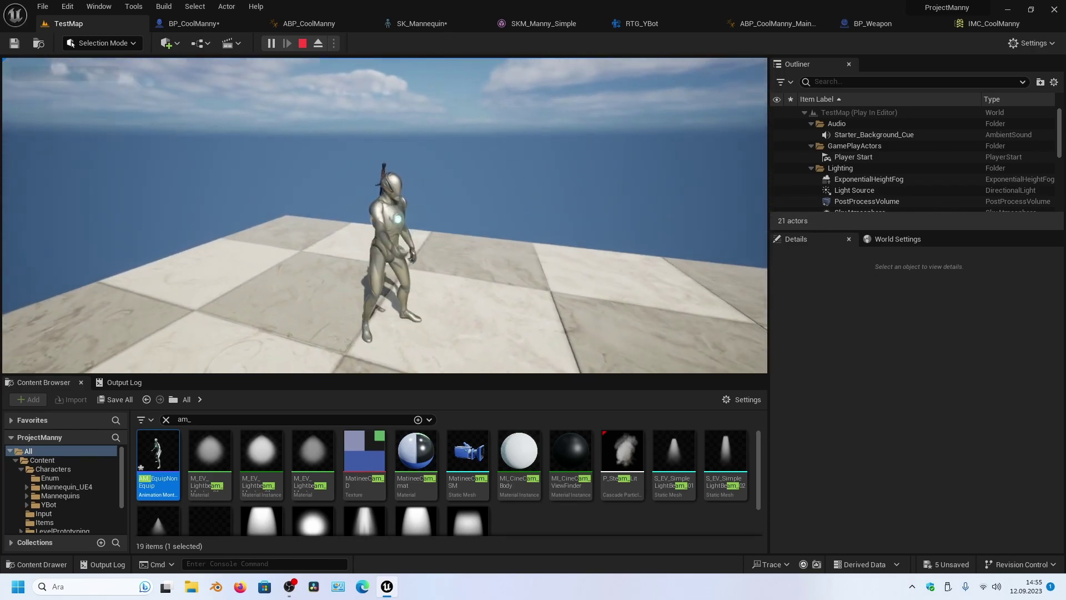
key(e)
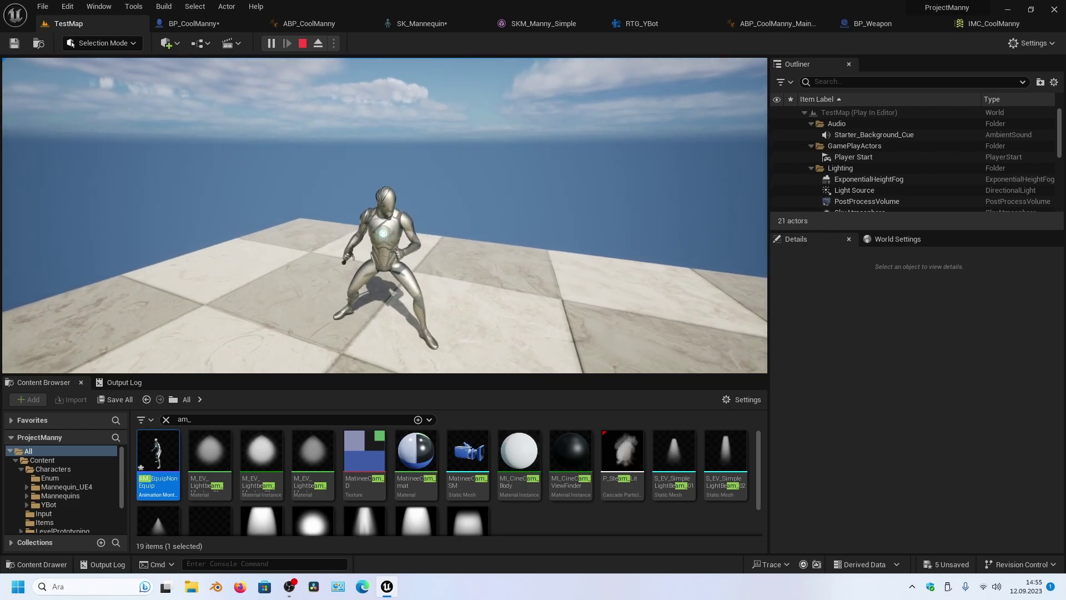
key(e)
key(e)
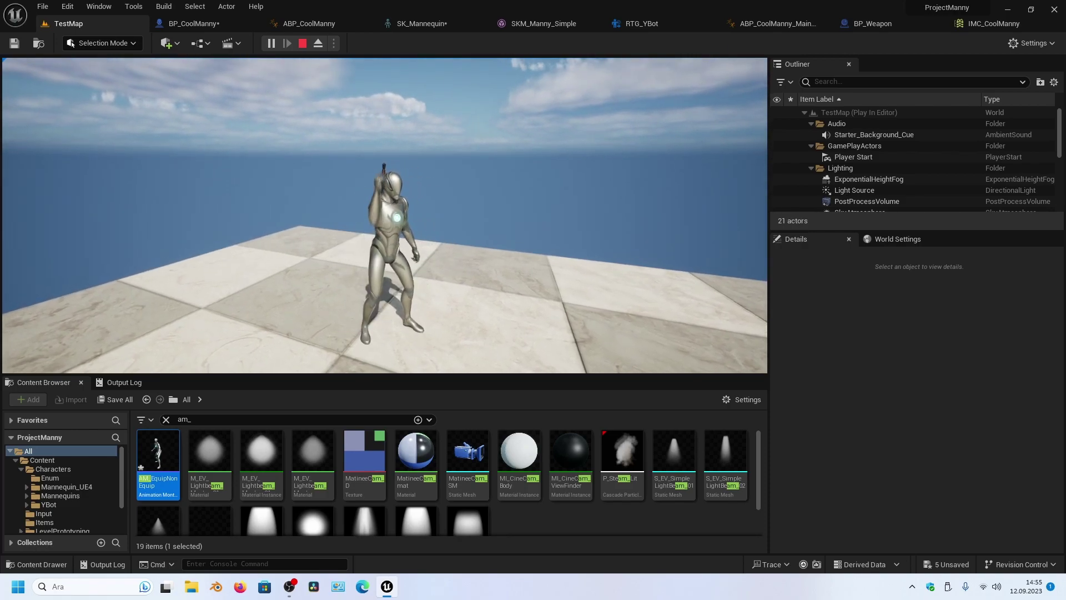
key(Escape)
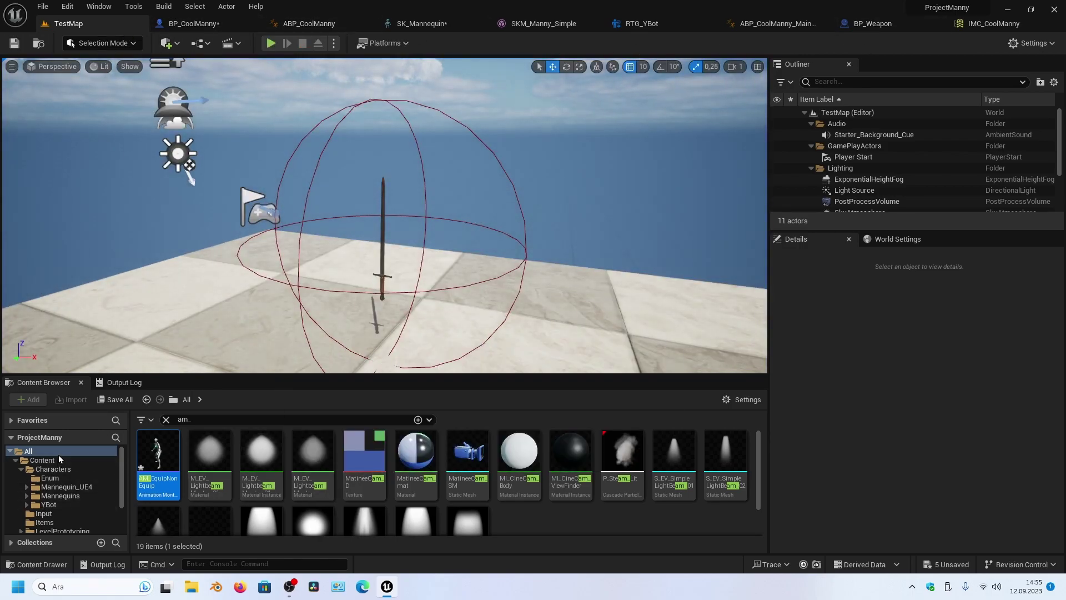
double_click(160, 461)
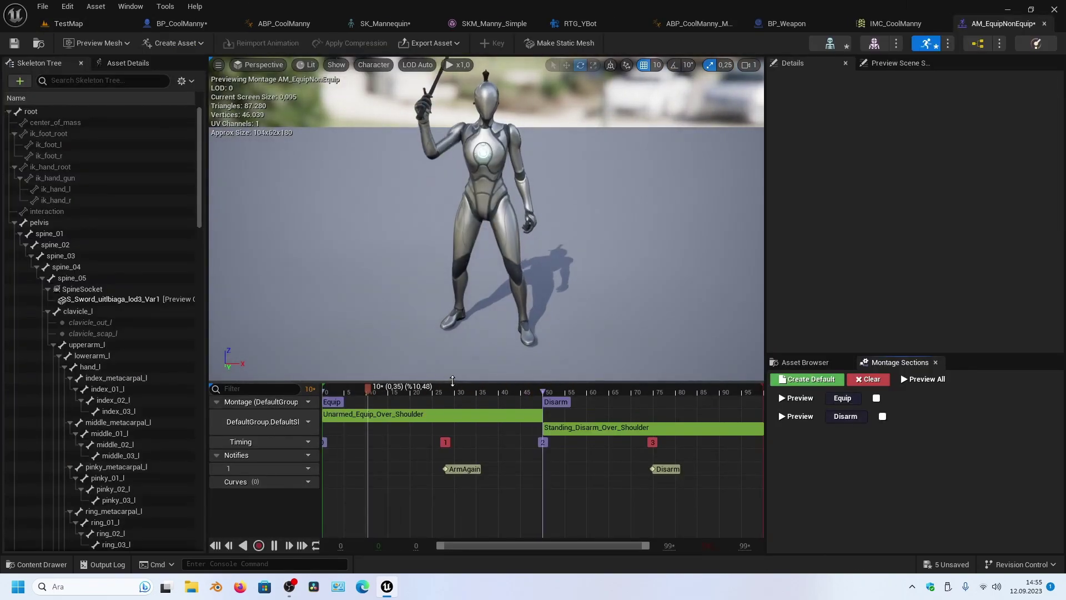
Pause the montage at frame 38 and select the Unarmed_Equip_Over_Shoulder segment
right_drag(387, 242, 388, 245)
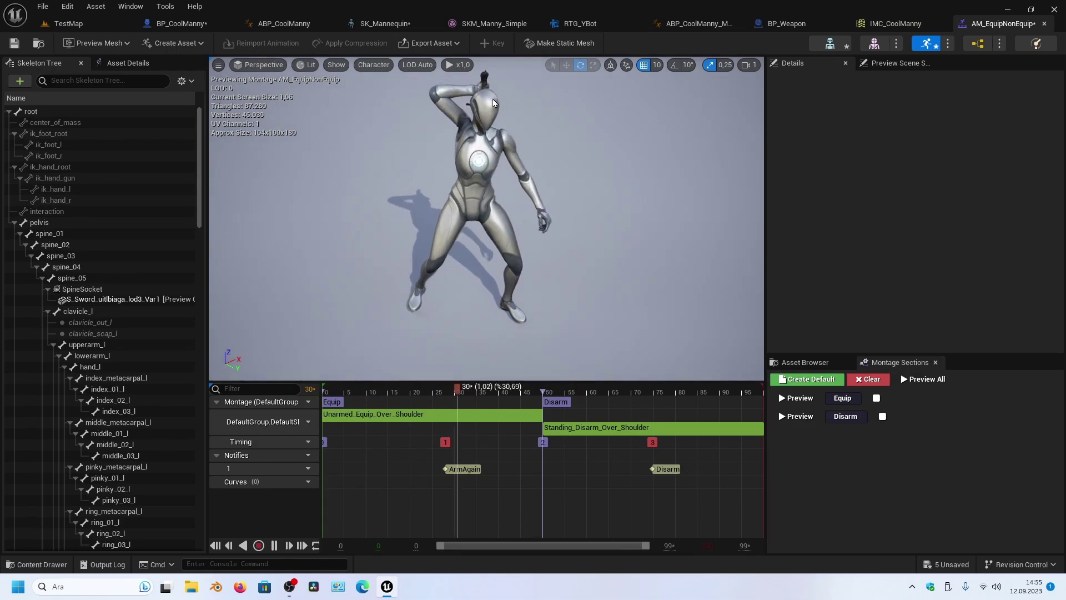
click(438, 395)
mouse_move(438, 395)
mouse_down()
mouse_move(491, 381)
mouse_move(419, 387)
mouse_up()
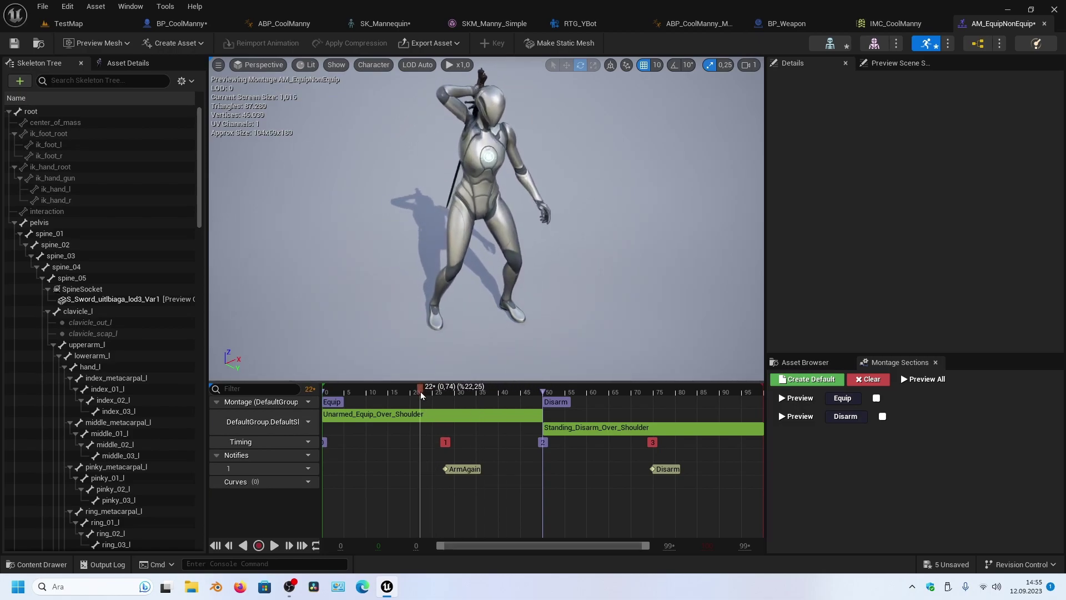
click(444, 417)
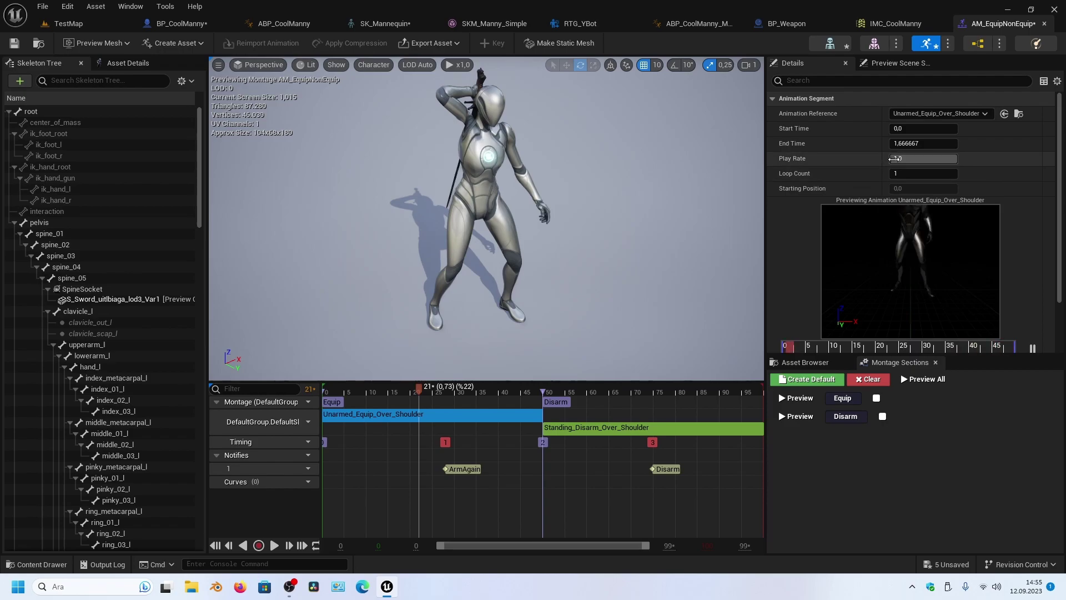
Swap the segment's Animation Reference to Equip2 and scrub the montage to preview it
click(927, 115)
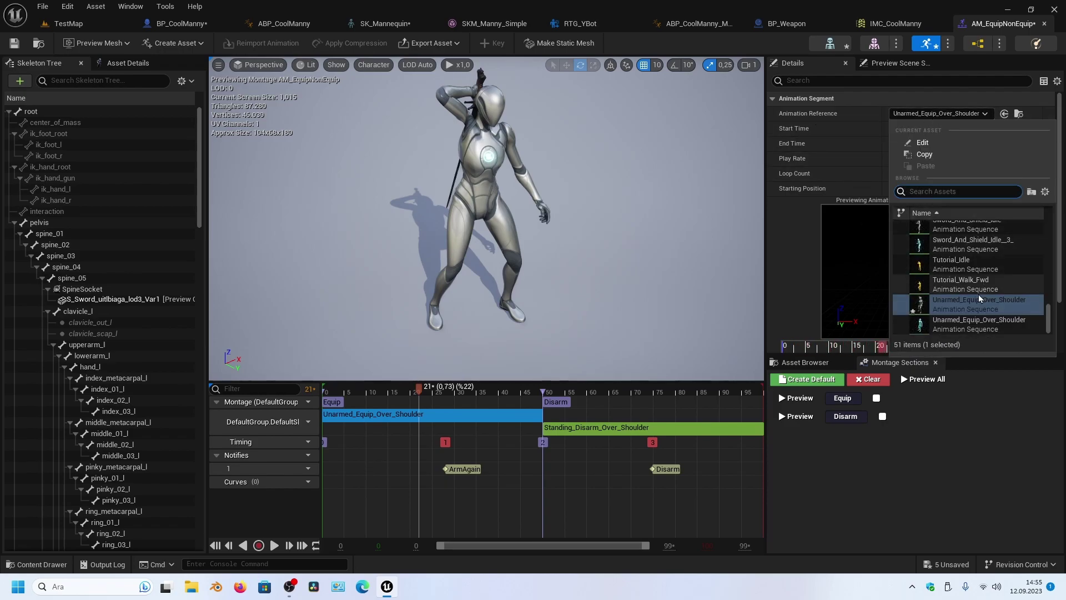
scroll(979, 284, up, 10)
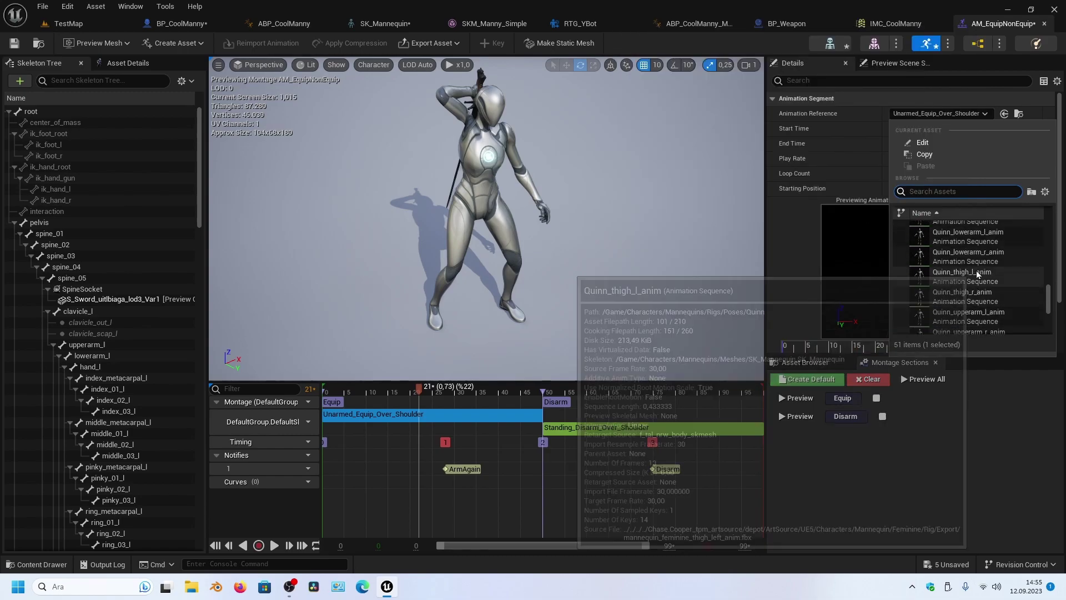
scroll(978, 272, up, 3)
scroll(975, 271, up, 3)
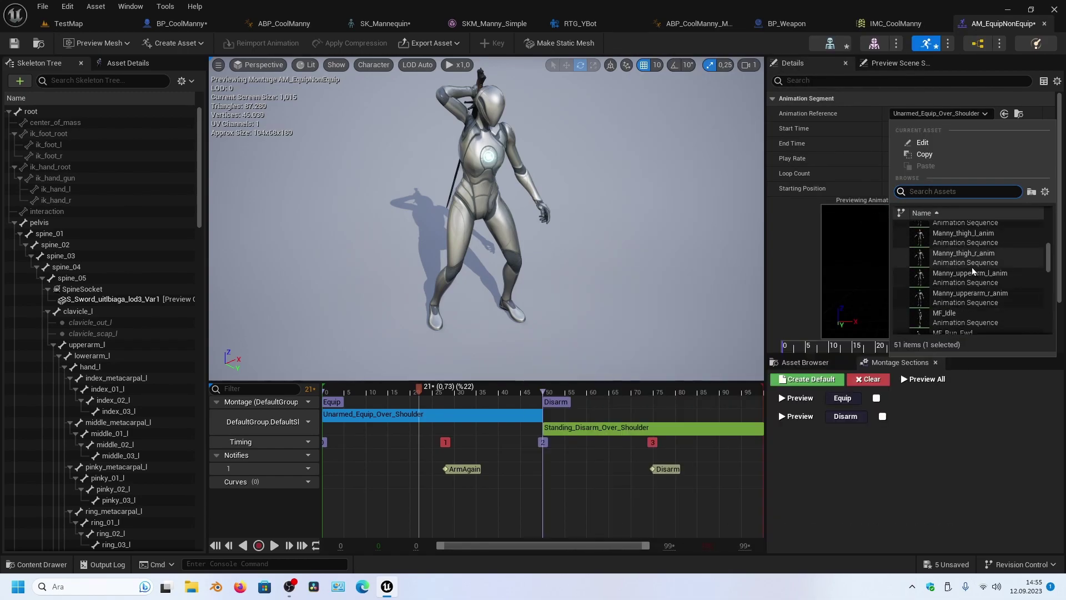
scroll(973, 271, up, 5)
scroll(969, 256, up, 3)
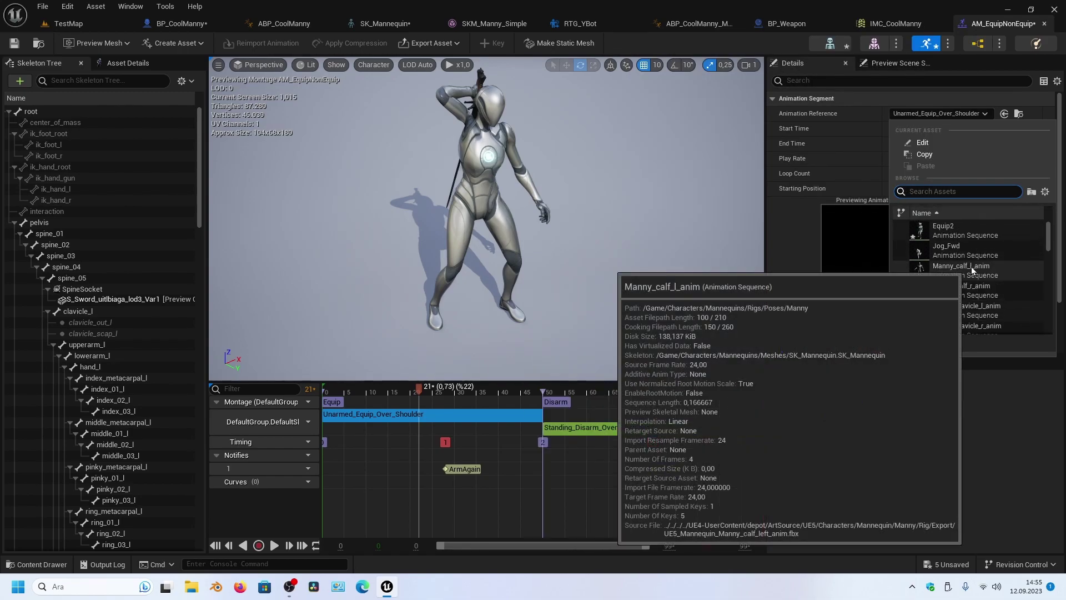
click(948, 232)
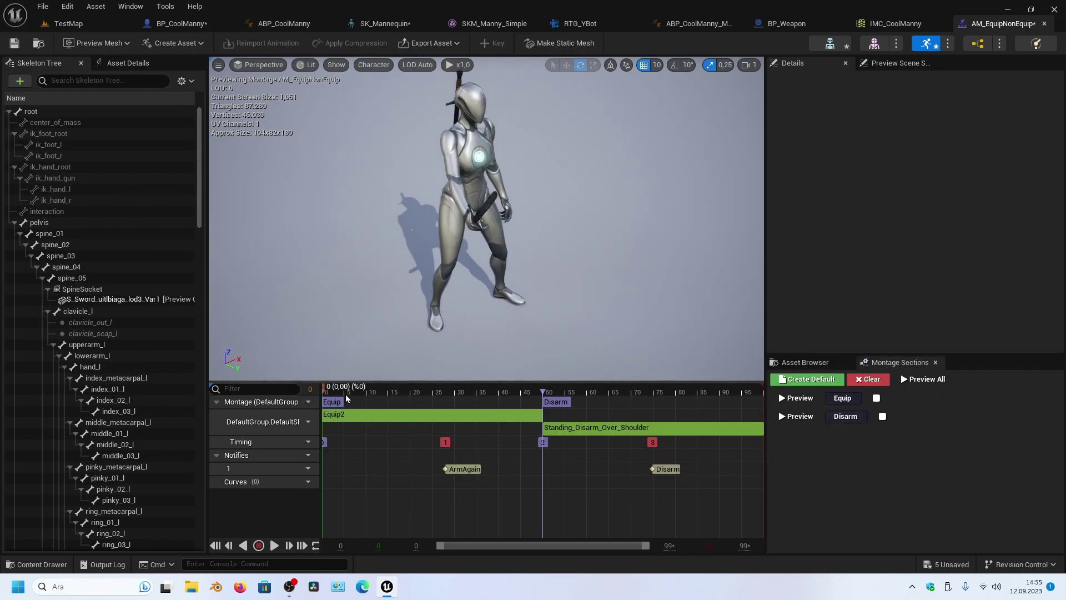
mouse_move(346, 397)
mouse_down()
mouse_move(513, 391)
mouse_move(497, 392)
mouse_up()
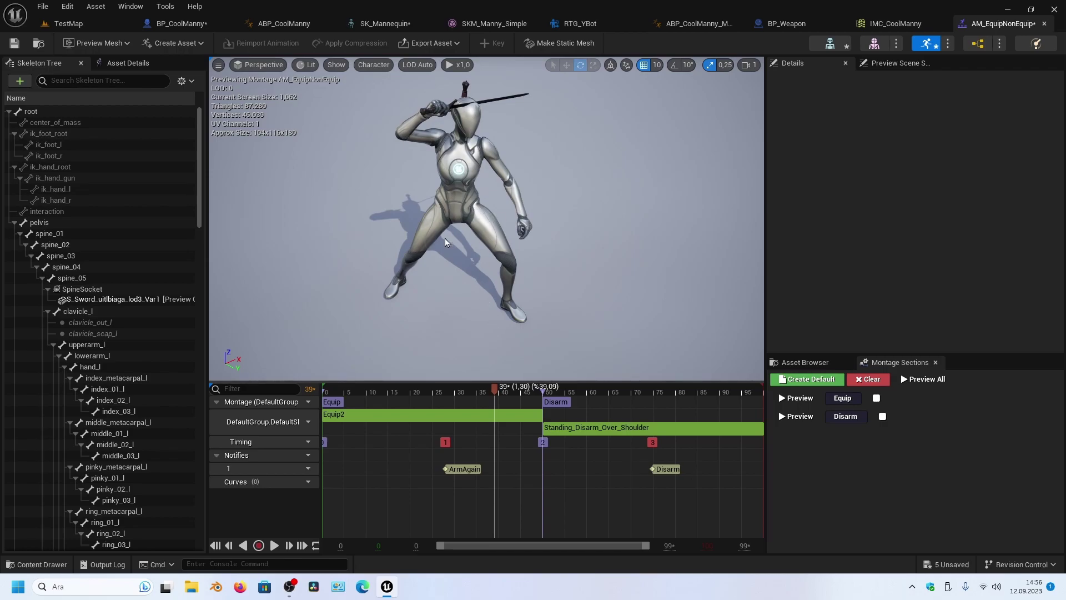
click(811, 365)
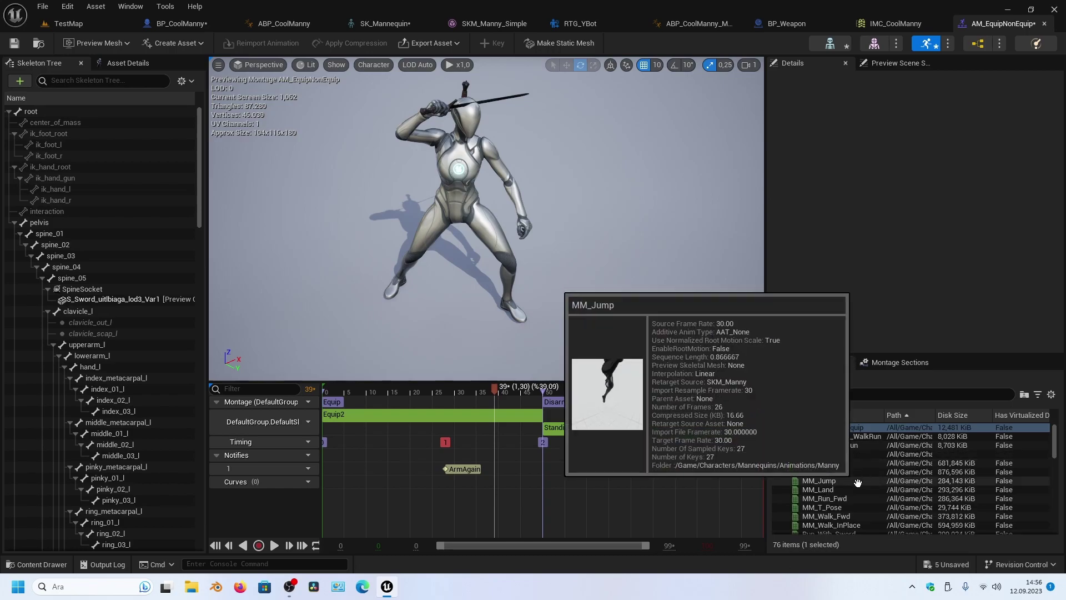
Open the Equip2 animation and scrub it to frame 38
double_click(813, 454)
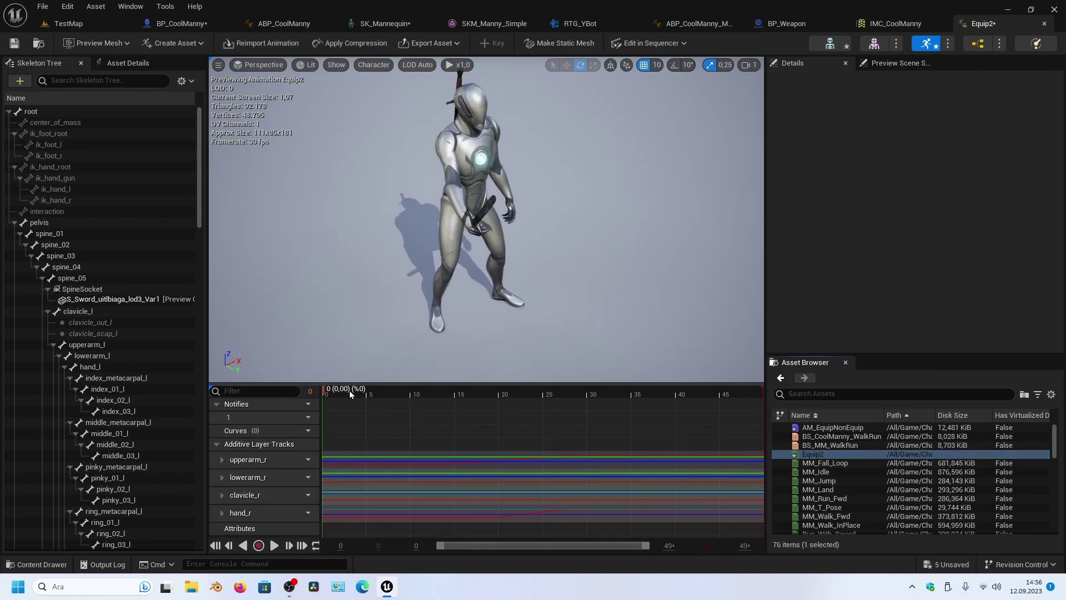
drag(372, 393, 663, 390)
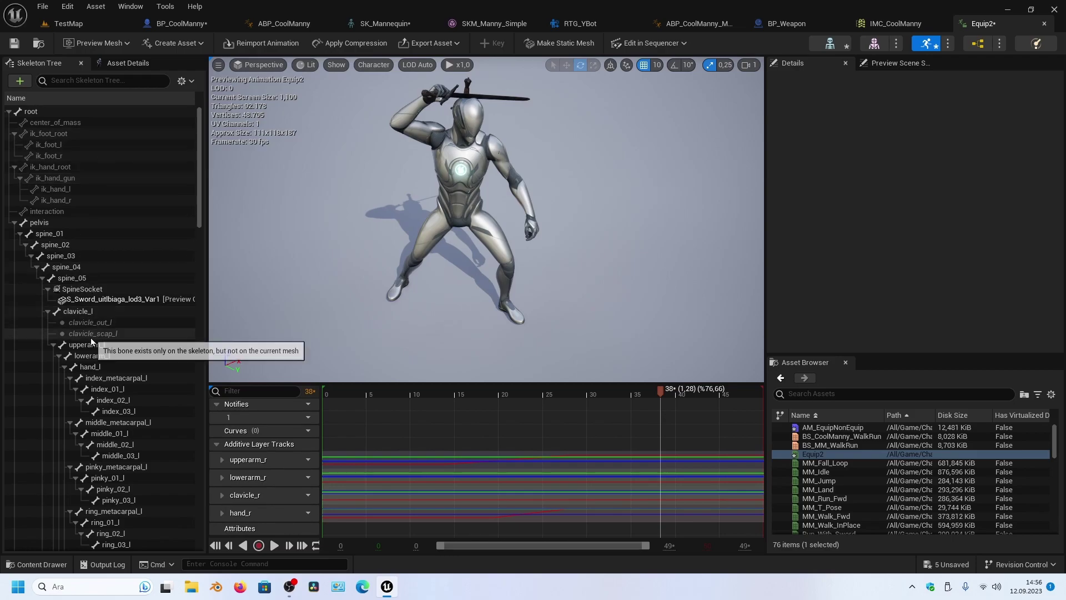
scroll(134, 408, down, 3)
scroll(129, 407, down, 4)
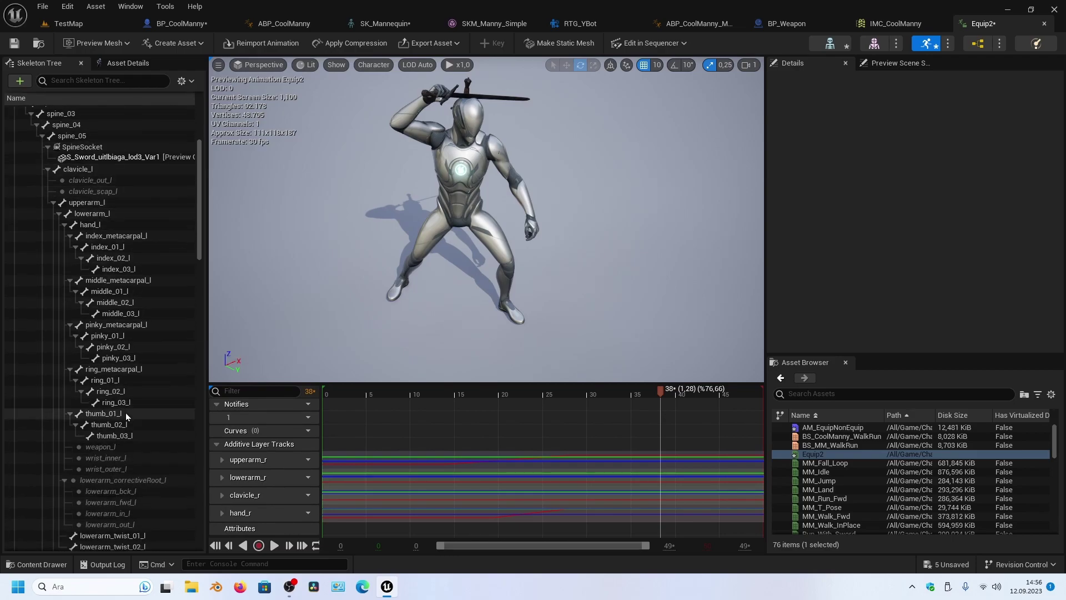
scroll(126, 412, down, 4)
scroll(127, 332, up, 5)
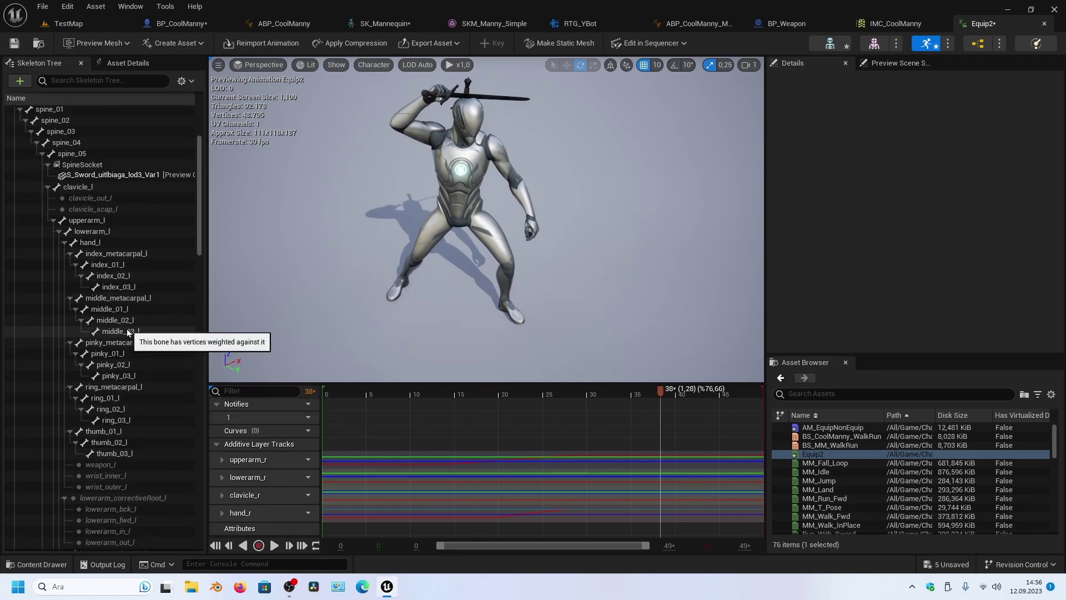
scroll(127, 325, down, 2)
scroll(127, 325, down, 8)
scroll(122, 324, down, 7)
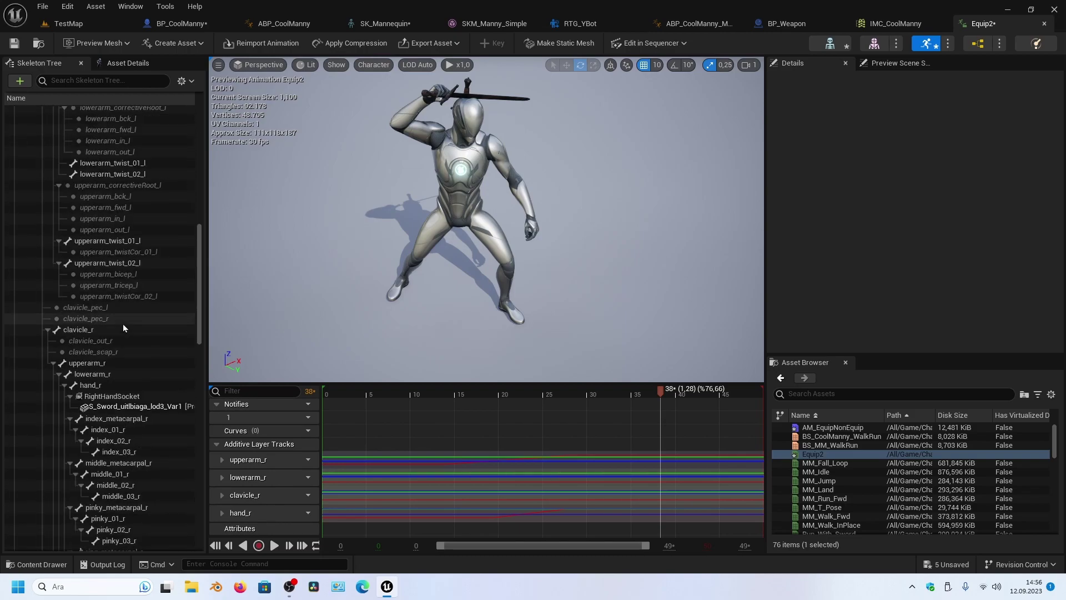
Rotate the hand_r bone toward the back sword and key the new pose
click(91, 384)
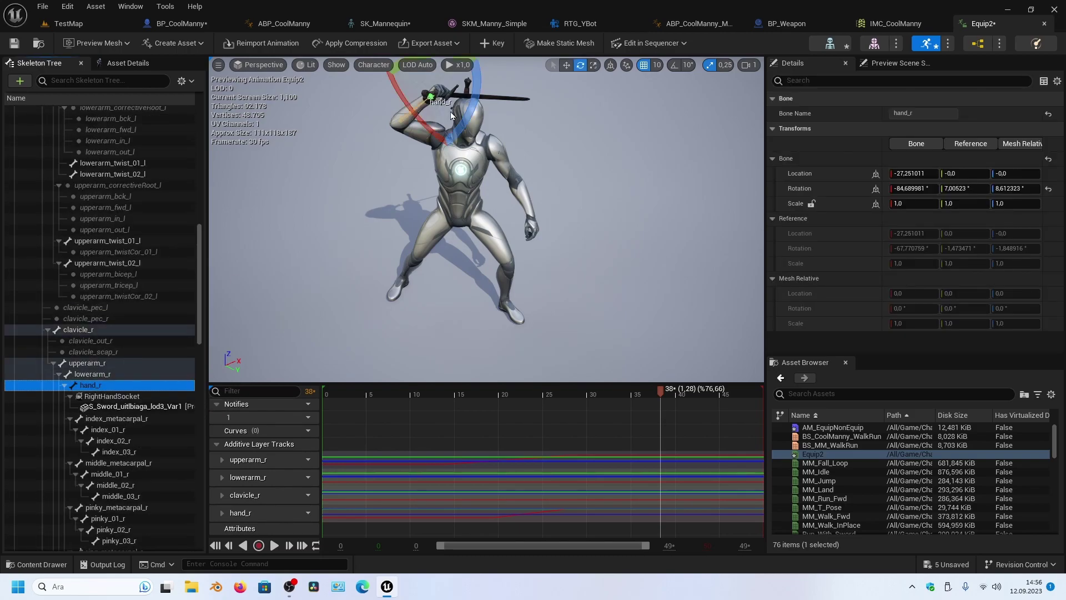
drag(460, 128, 428, 139)
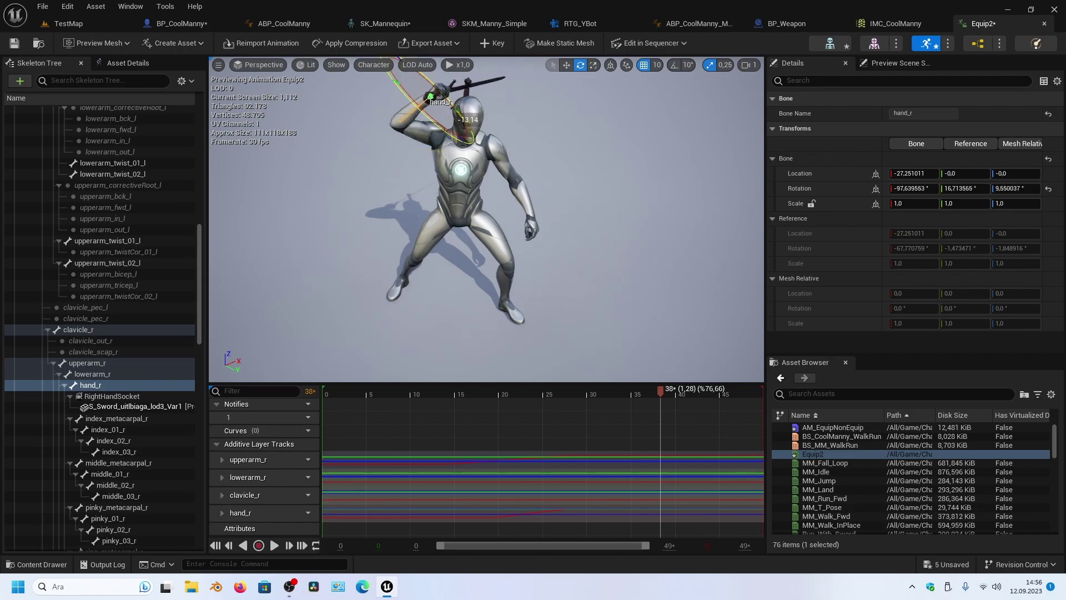
drag(428, 138, 426, 140)
click(482, 46)
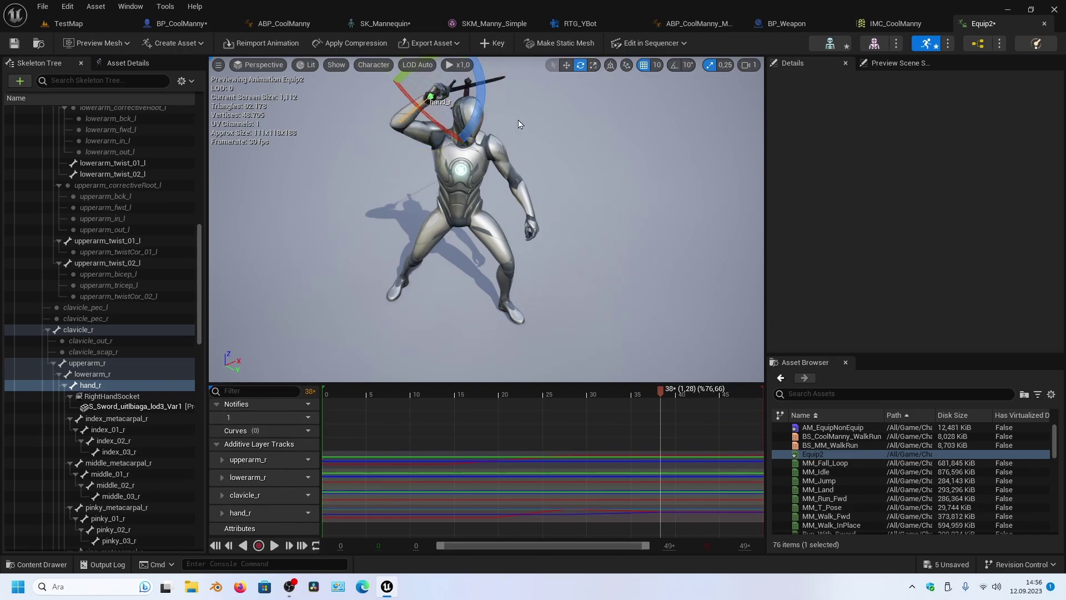
Frame the right hand and scrub frames 25 to 44 to review the keyed pose
drag(662, 393, 549, 318)
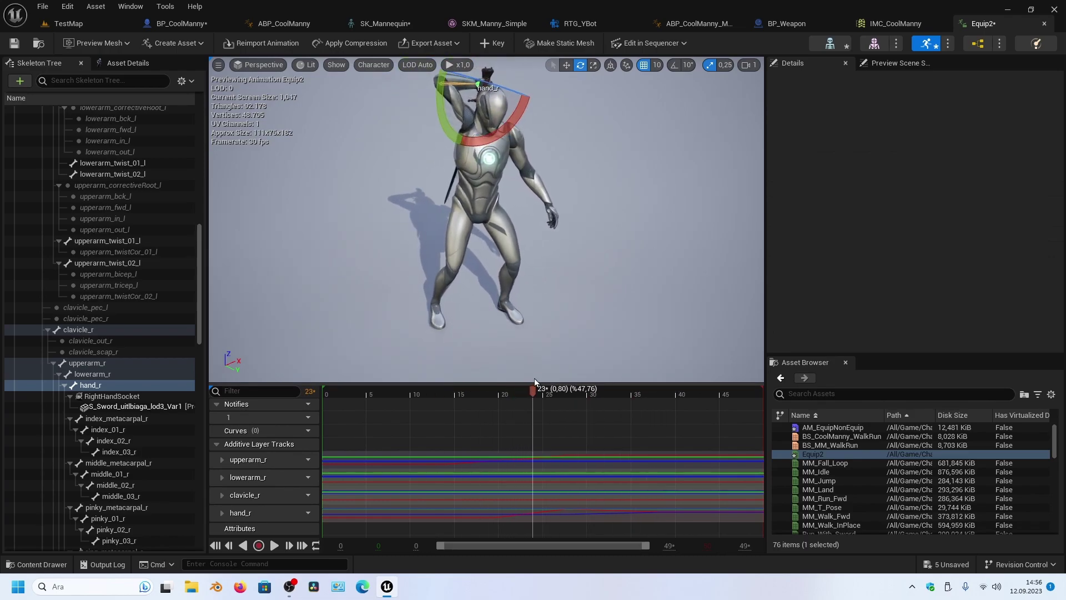
key(f)
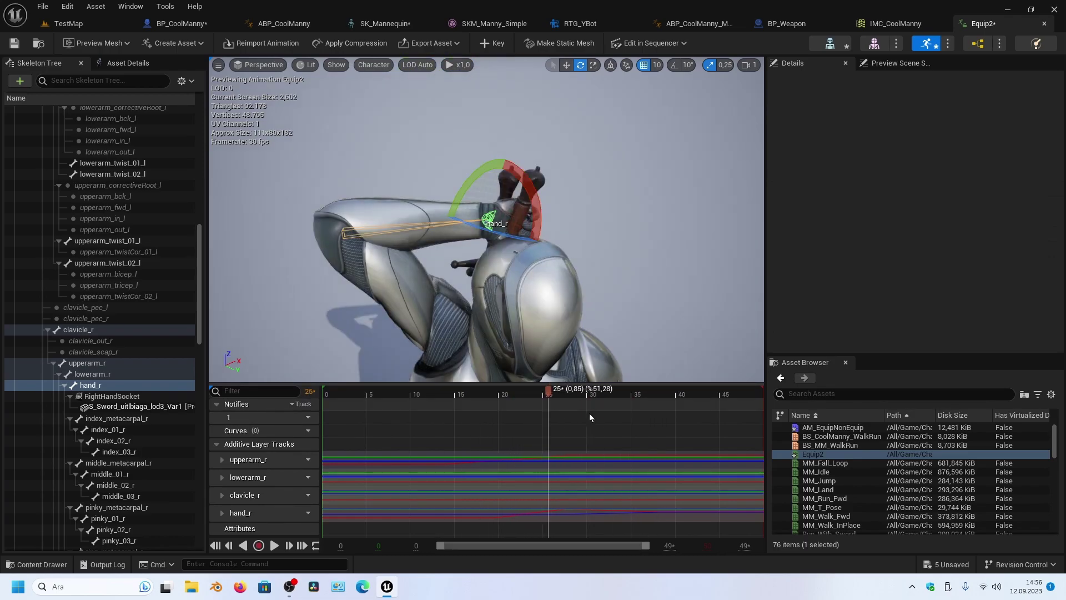
click(558, 394)
mouse_move(557, 394)
mouse_down()
mouse_move(715, 389)
mouse_move(488, 394)
mouse_move(667, 385)
mouse_move(584, 384)
mouse_up()
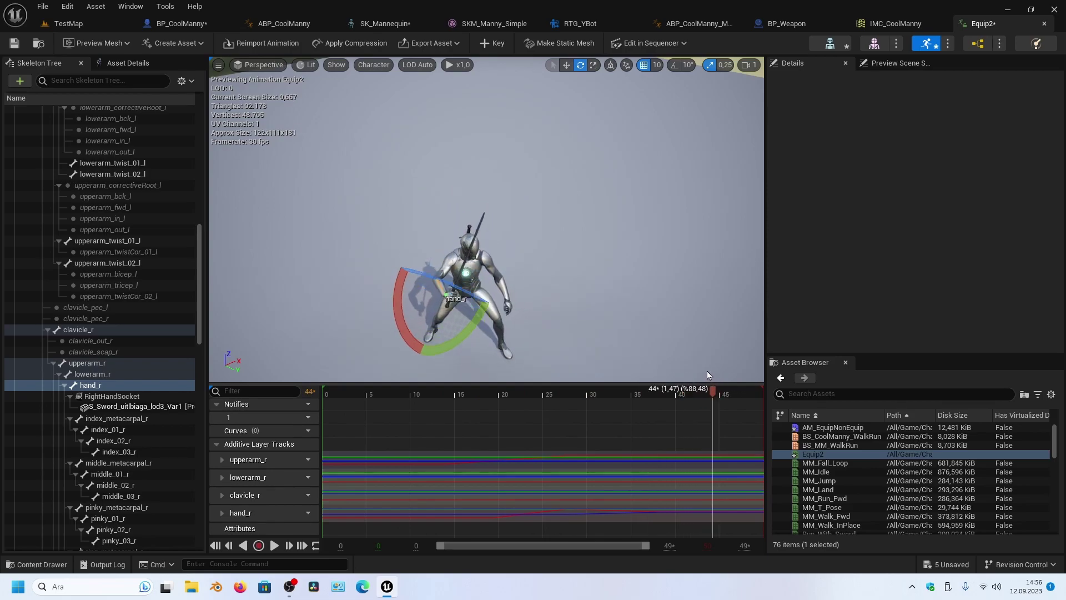
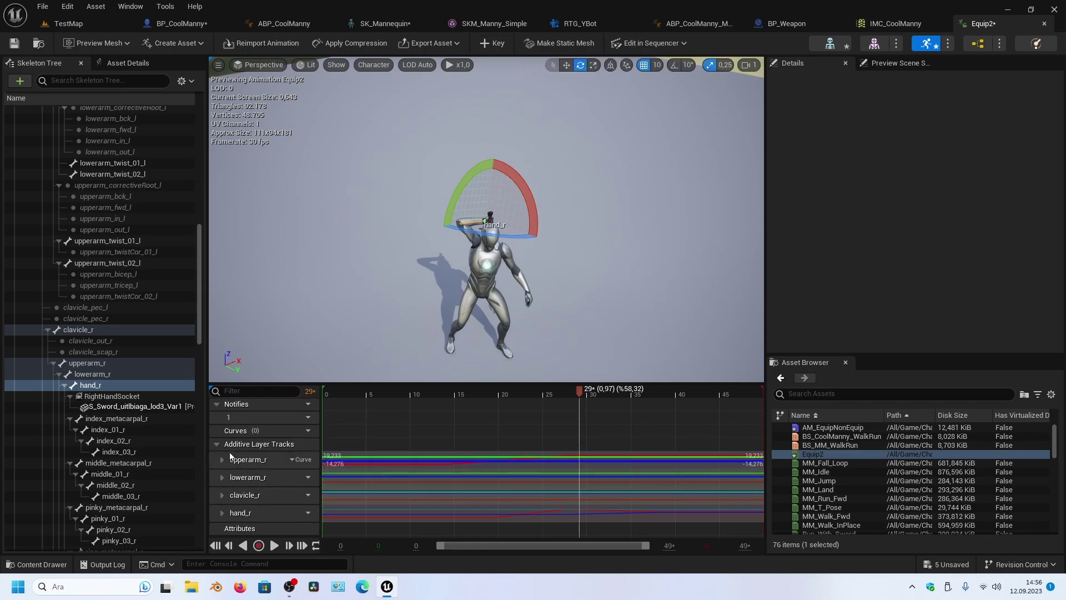
Toggle the Equip2 additive layer tracks open and closed, leaving them collapsed
click(218, 444)
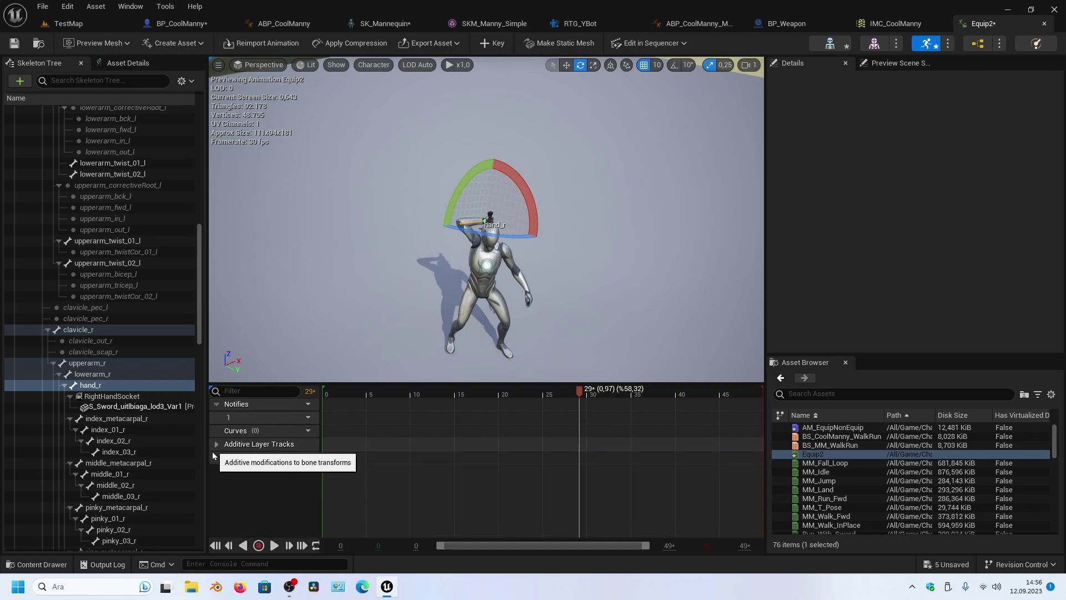
click(216, 444)
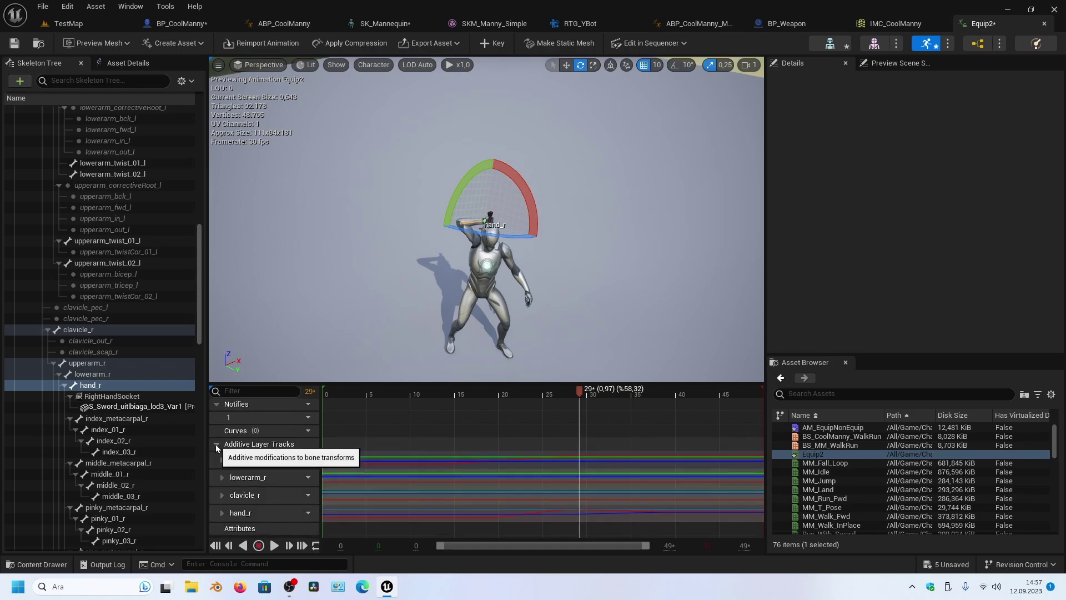
click(217, 445)
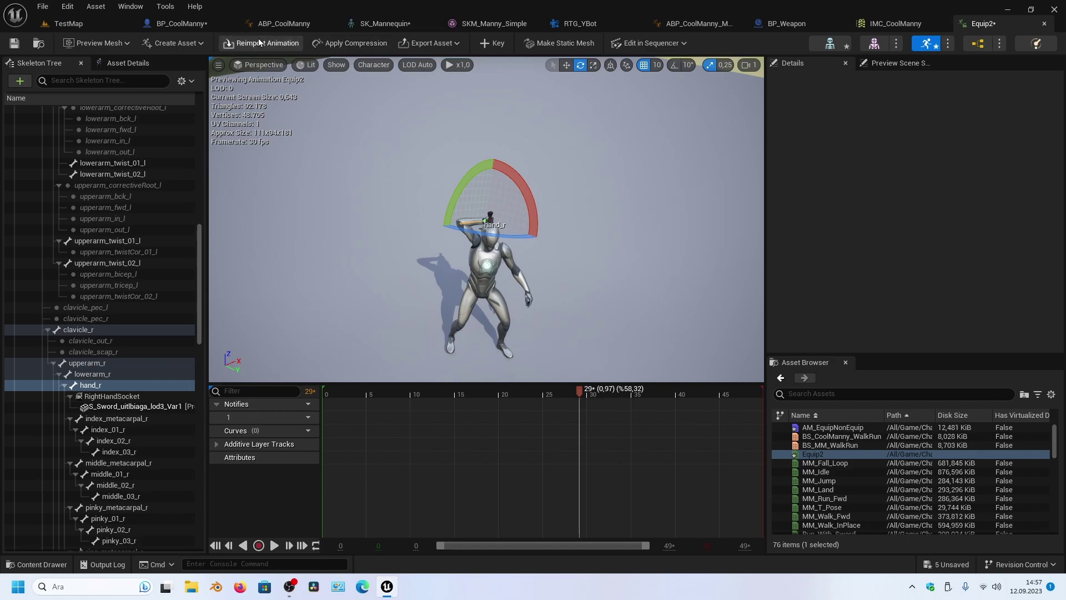
Create the pose asset SK_Mannequin_PoseAsset in the Manny folder from the current Equip2 animation
click(194, 41)
mouse_move(203, 89)
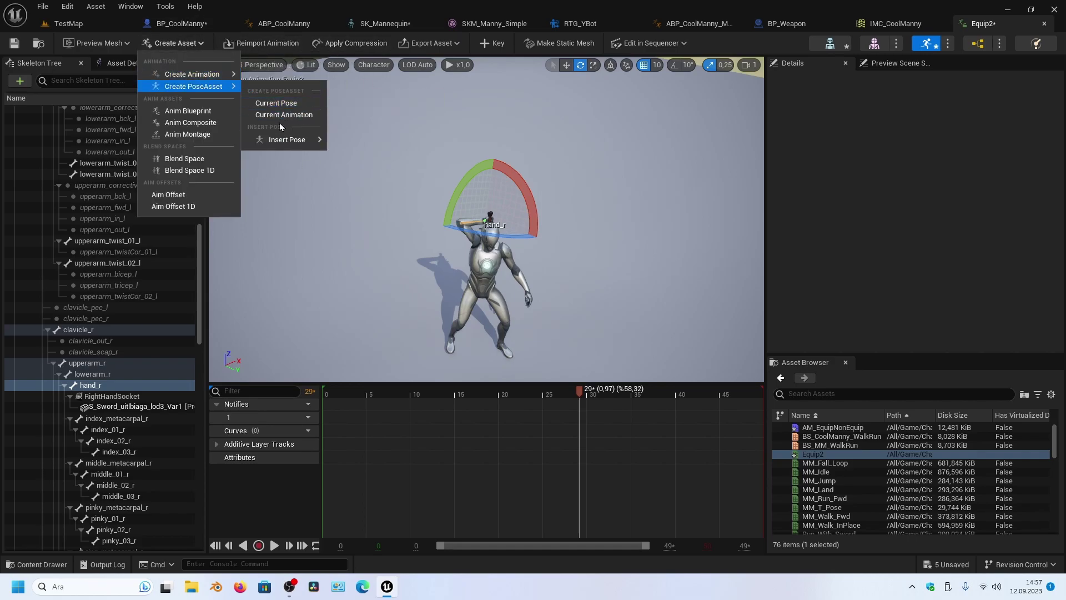
click(301, 118)
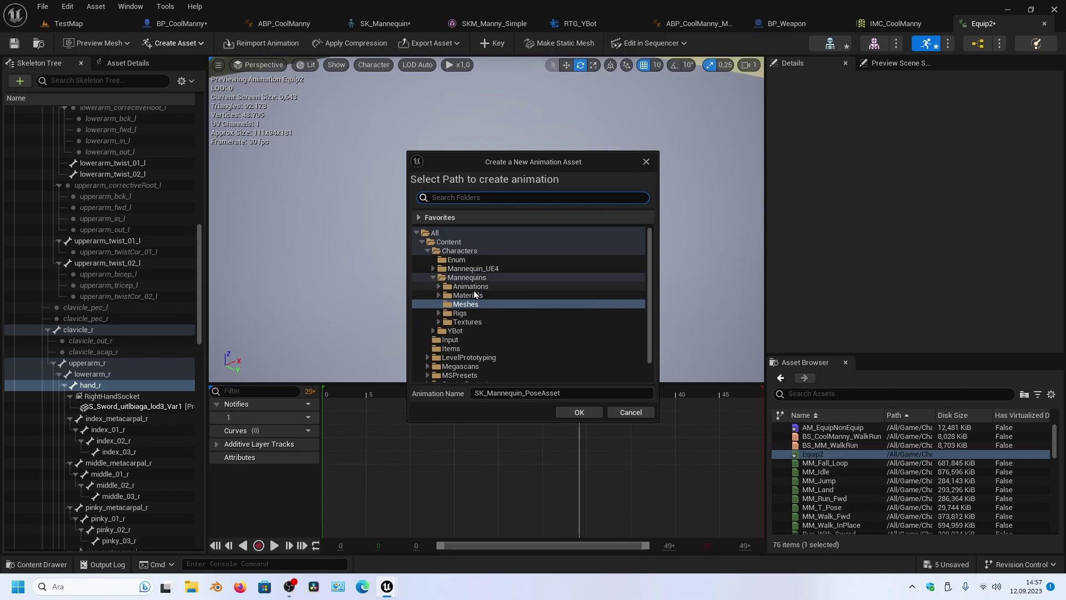
click(439, 286)
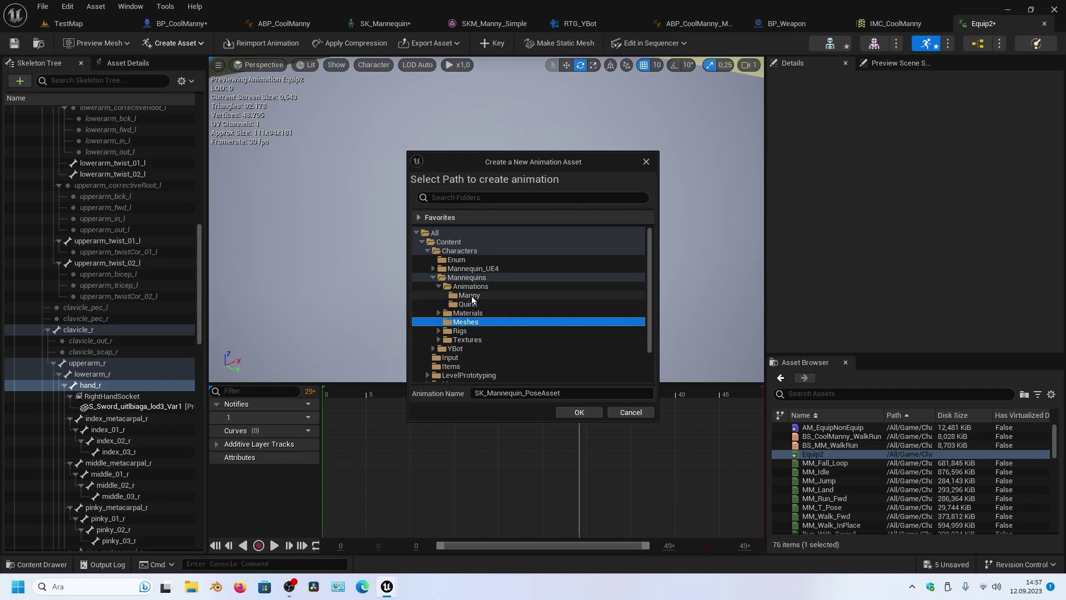
click(469, 295)
click(471, 201)
text(E)
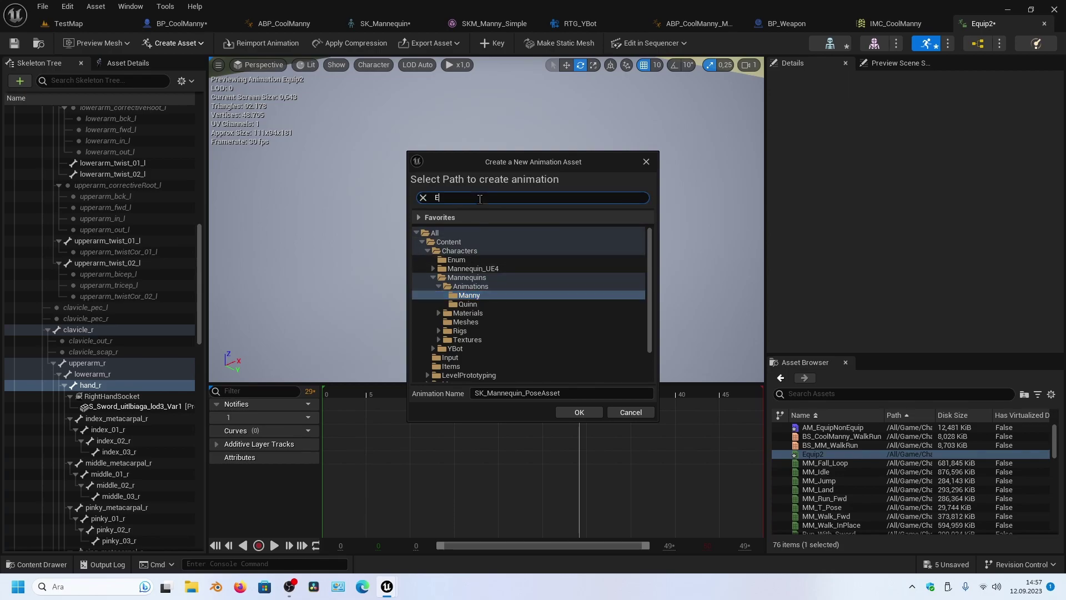
text(quio)
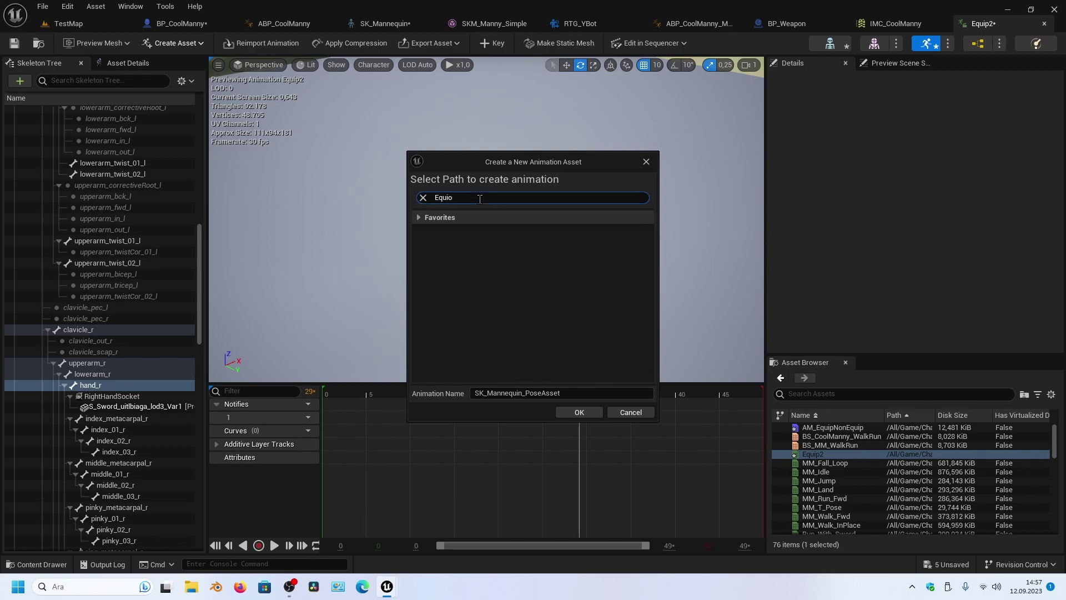
text(p4)
click(581, 412)
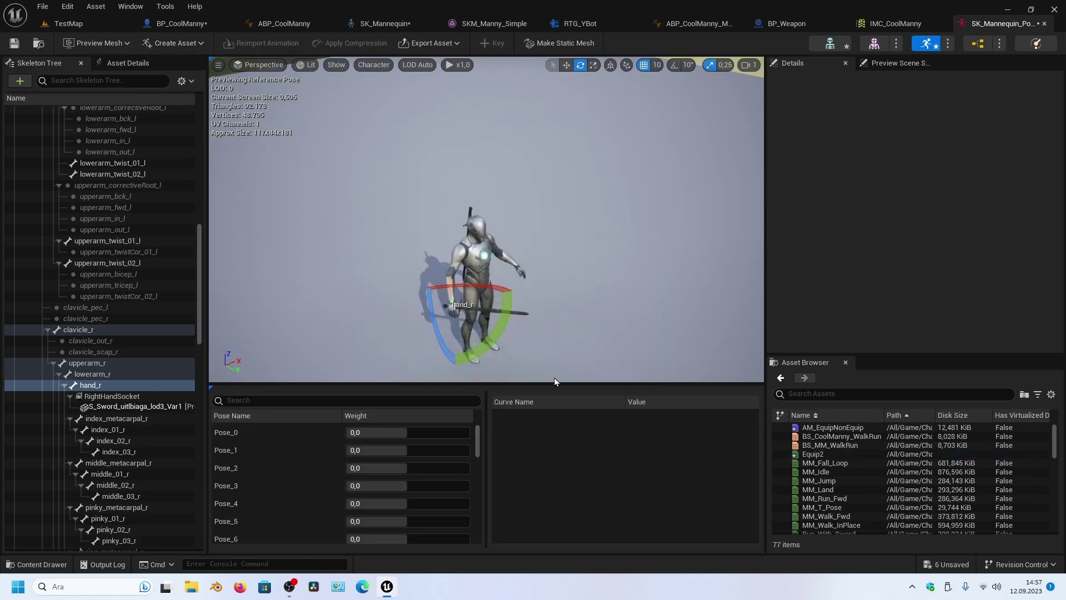
Open AM_EquipNonEquip and browse the Animation Reference list for its Equip2 segment
double_click(833, 427)
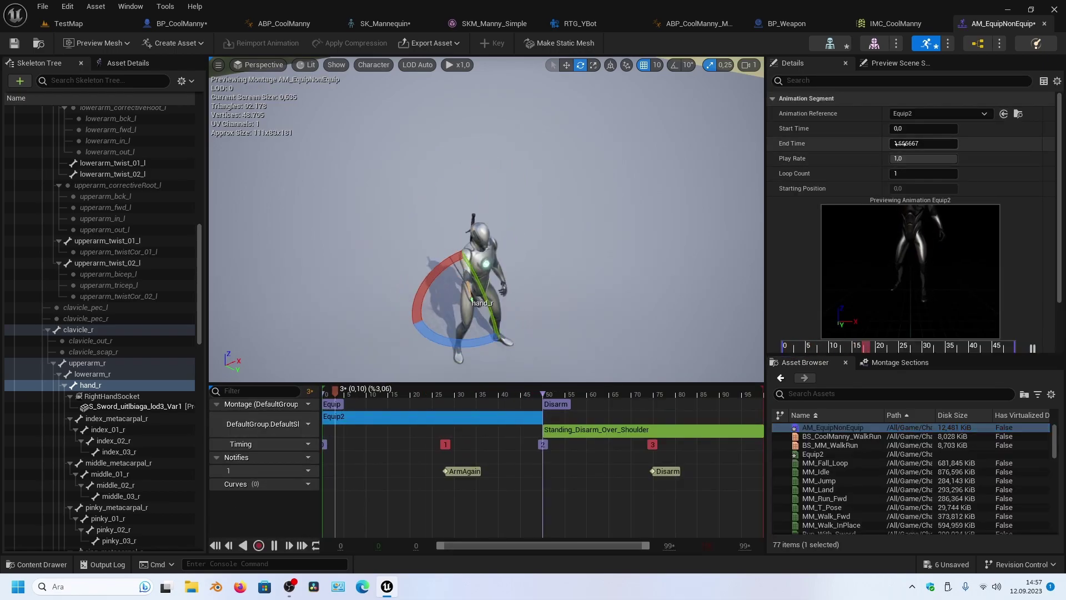
click(939, 113)
scroll(955, 283, down, 3)
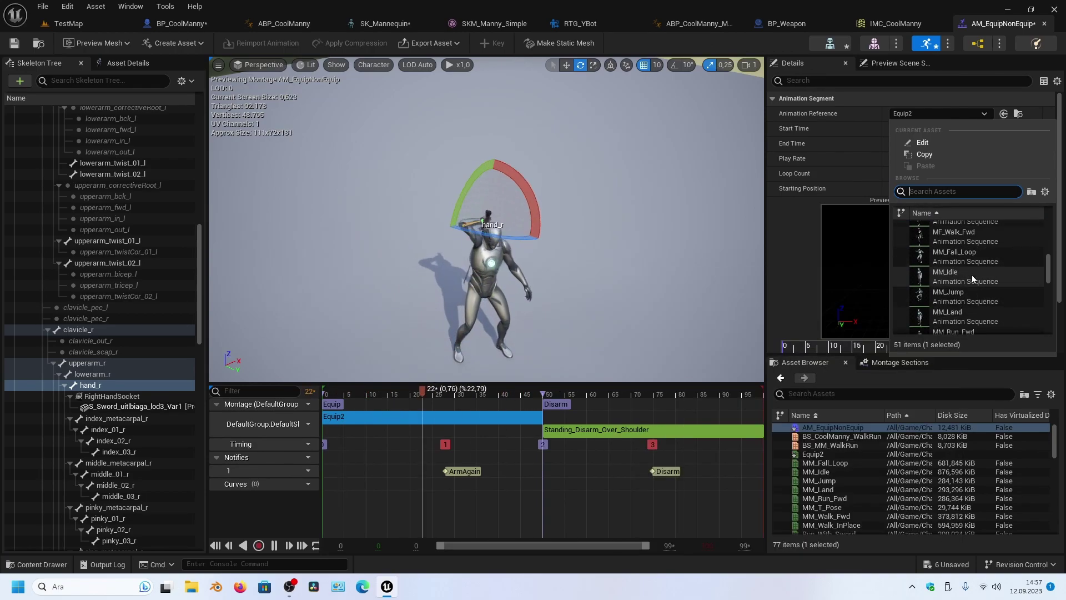
scroll(975, 278, down, 10)
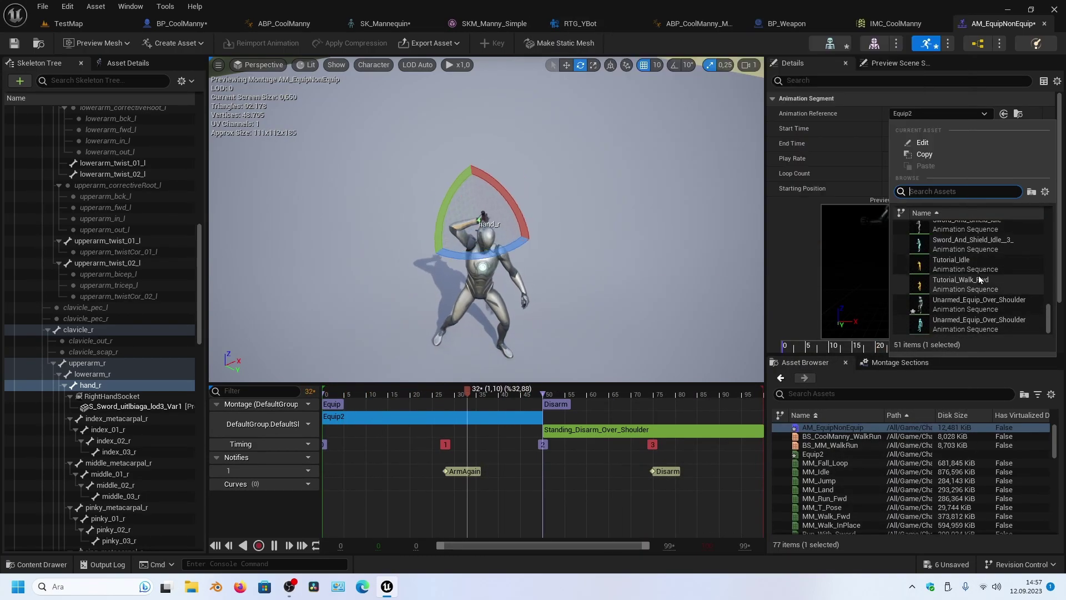
scroll(980, 261, up, 10)
scroll(978, 253, up, 10)
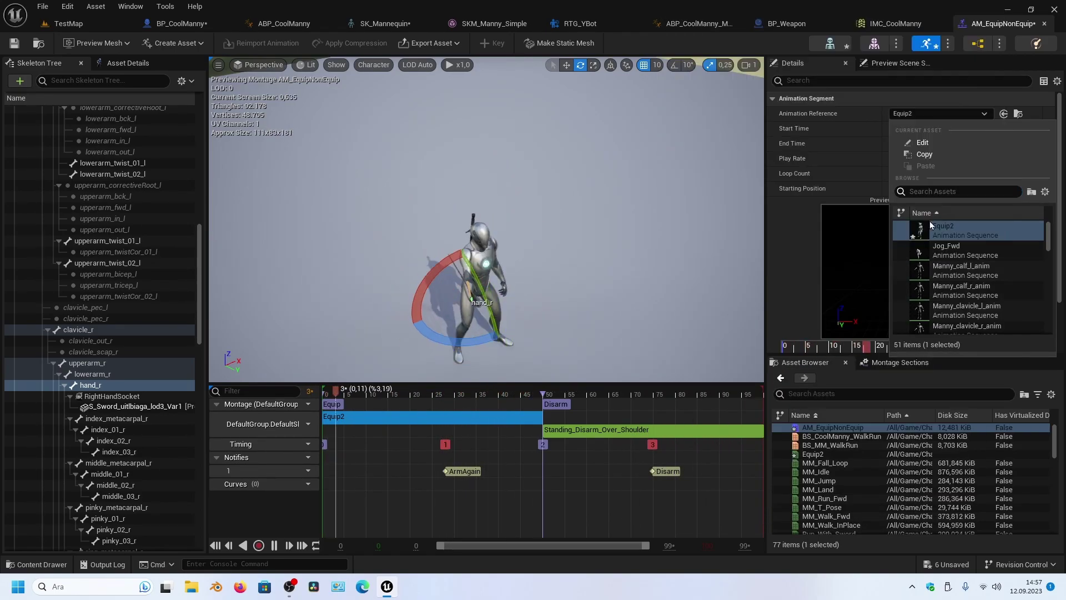
Play TestMap in the editor, press E to draw and sheathe the sword, then stop with Esc
click(1046, 24)
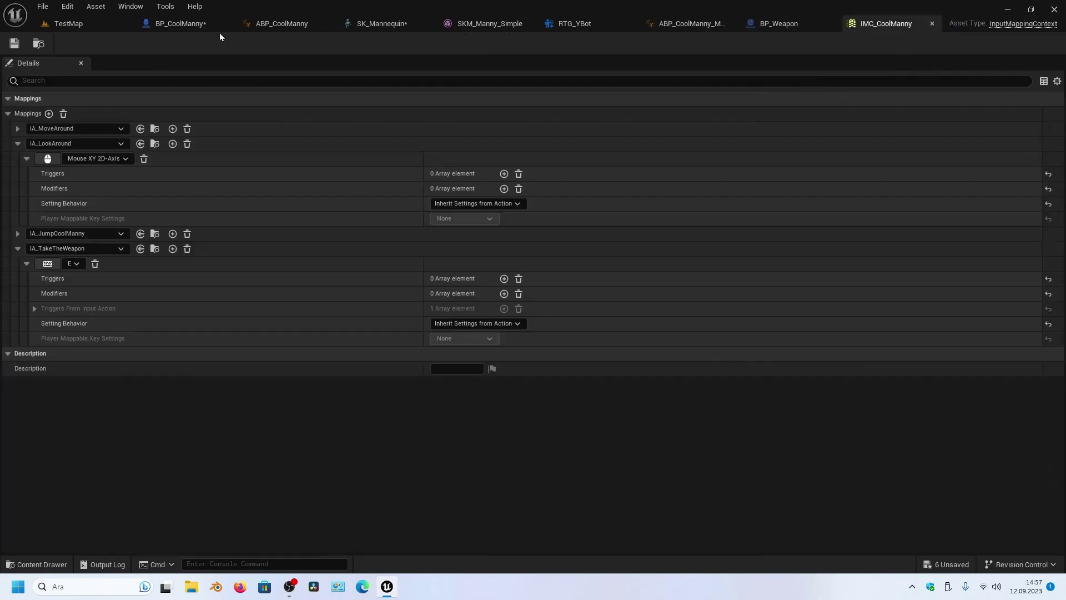
click(56, 25)
click(271, 44)
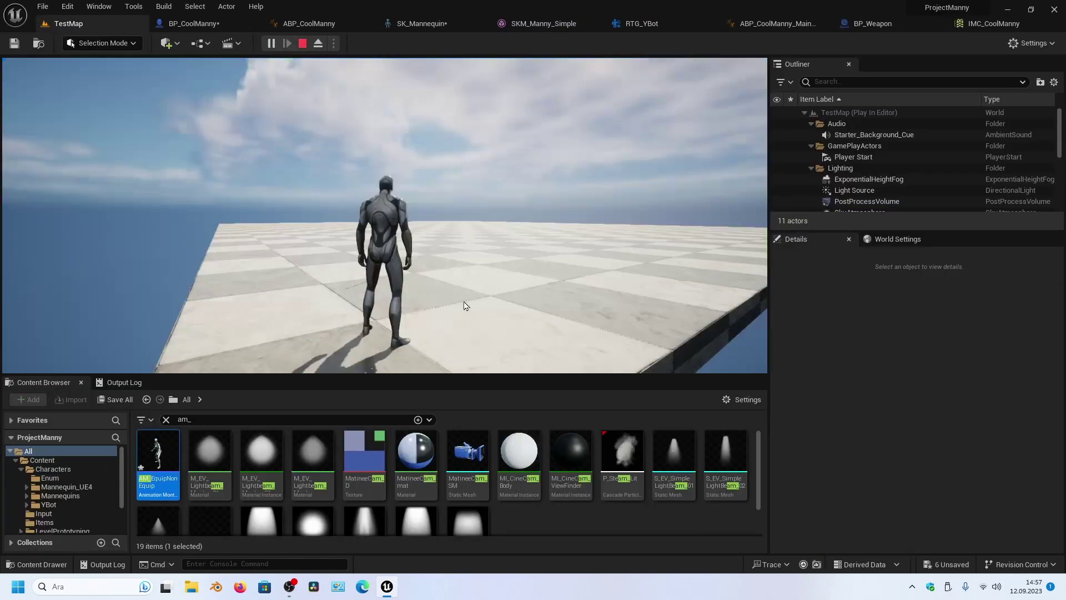
key(e)
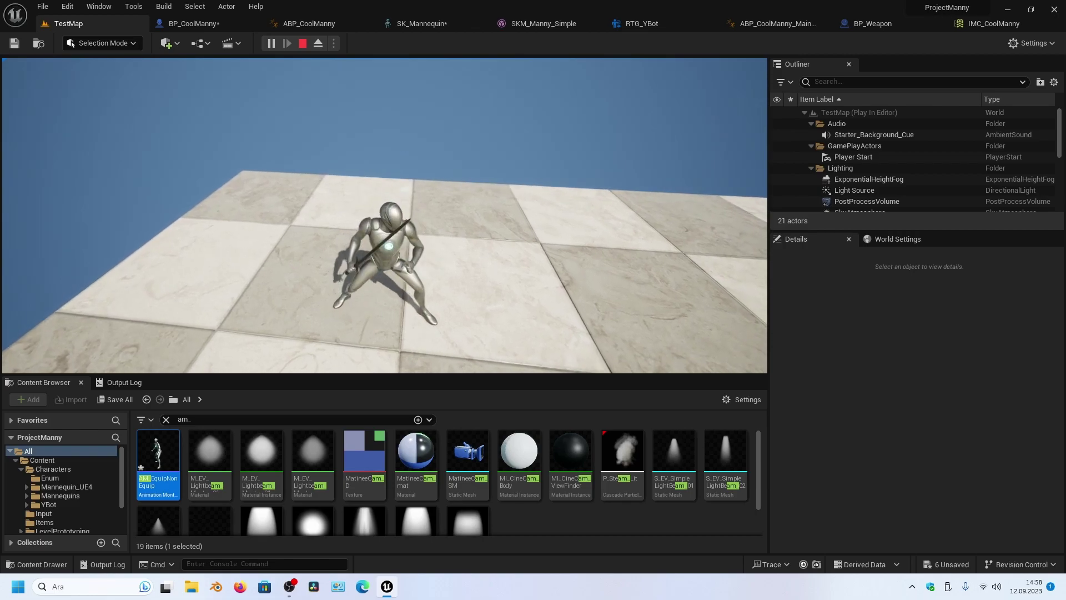
key(Escape)
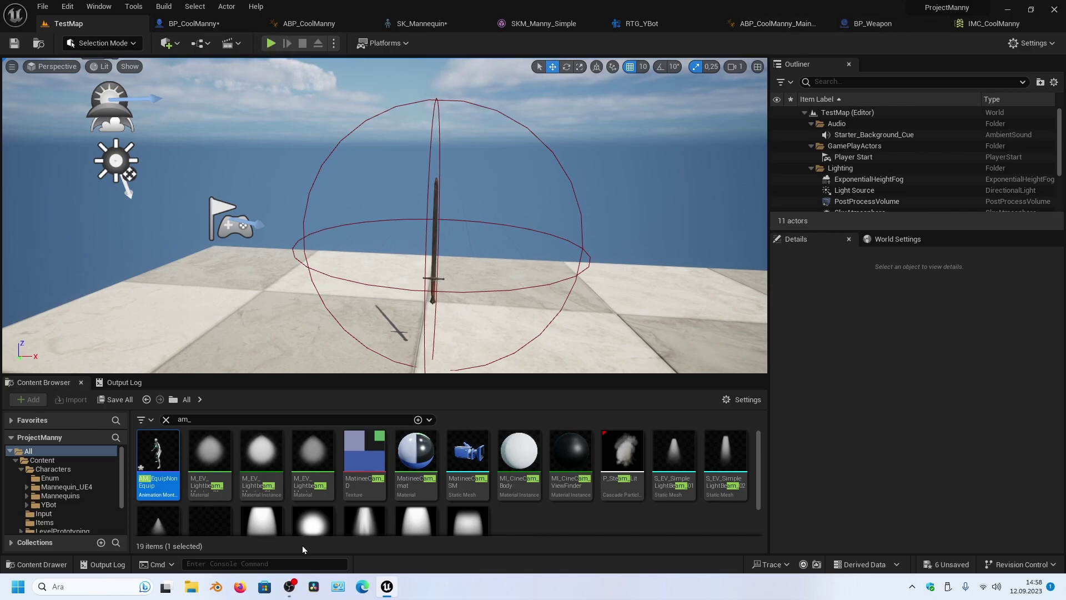
Open AM_EquipNonEquip, then search 'disarm' and open the Standing_Disarm_Over_Shoulder animation
double_click(158, 464)
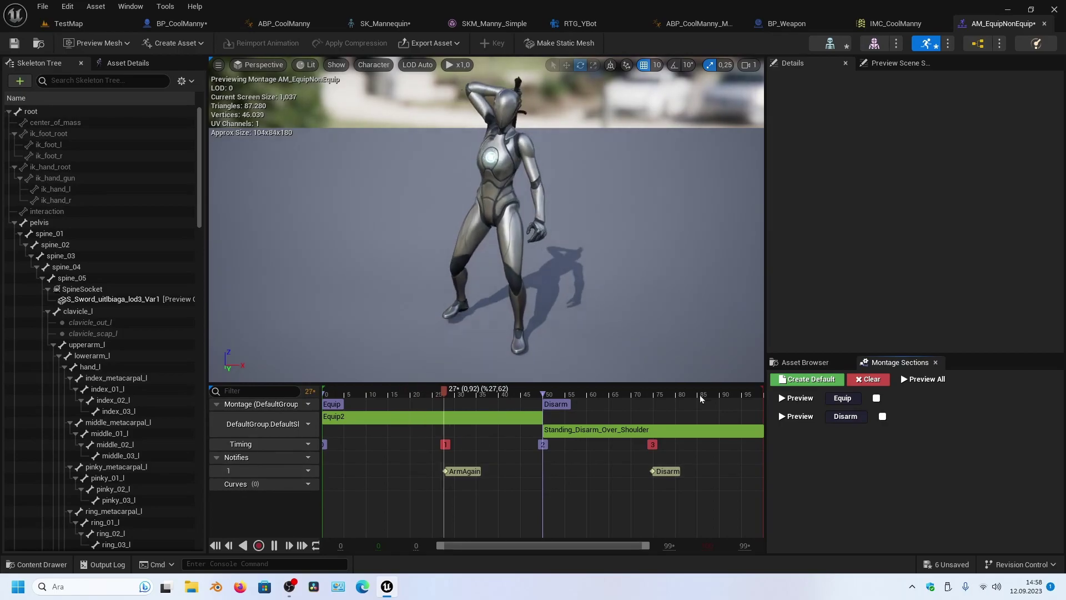
click(805, 362)
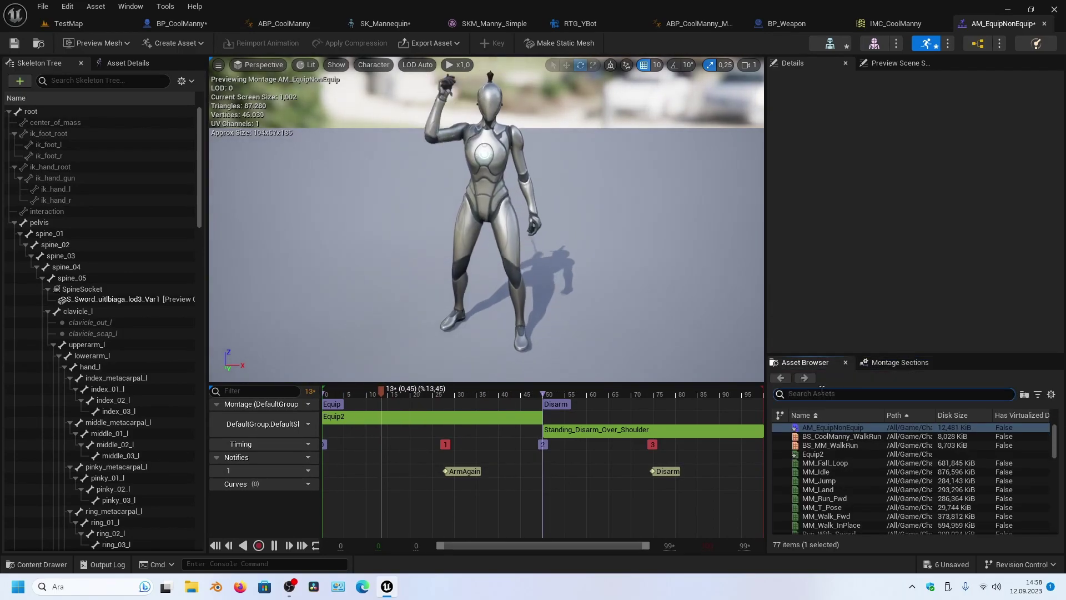
text(disarm)
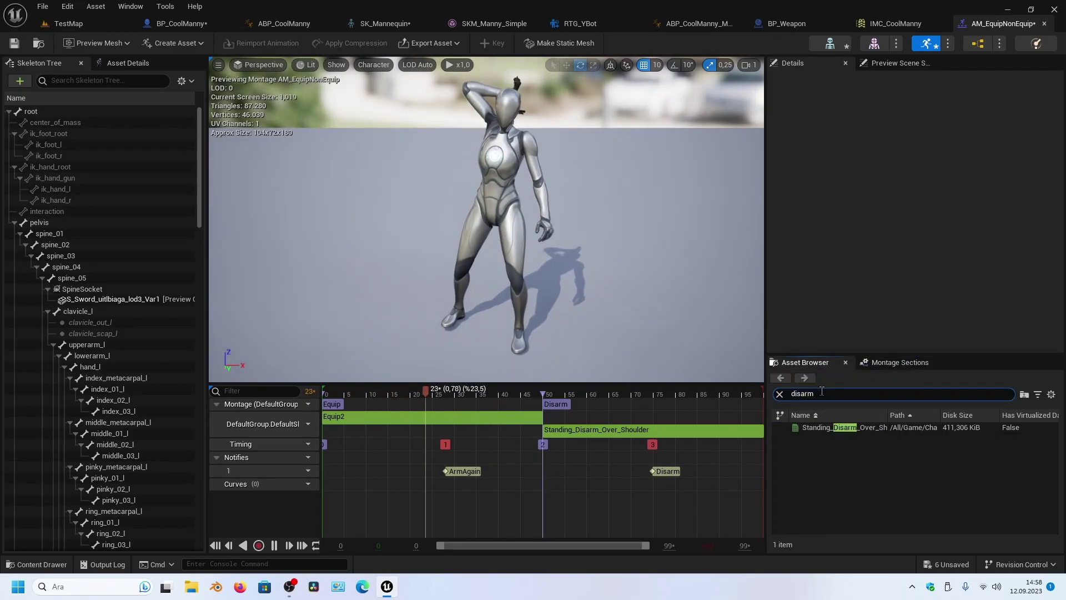
click(818, 428)
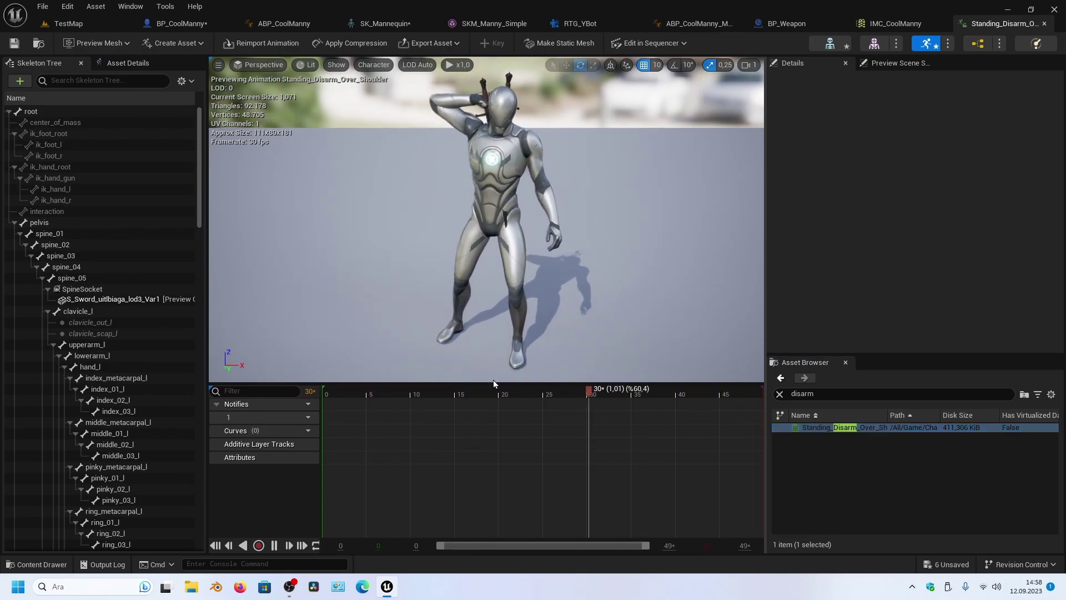
Pause and scrub to around frame 12, viewing the sword pose from above
click(477, 392)
mouse_move(375, 396)
mouse_down()
mouse_move(411, 385)
mouse_move(388, 387)
mouse_move(432, 397)
mouse_up()
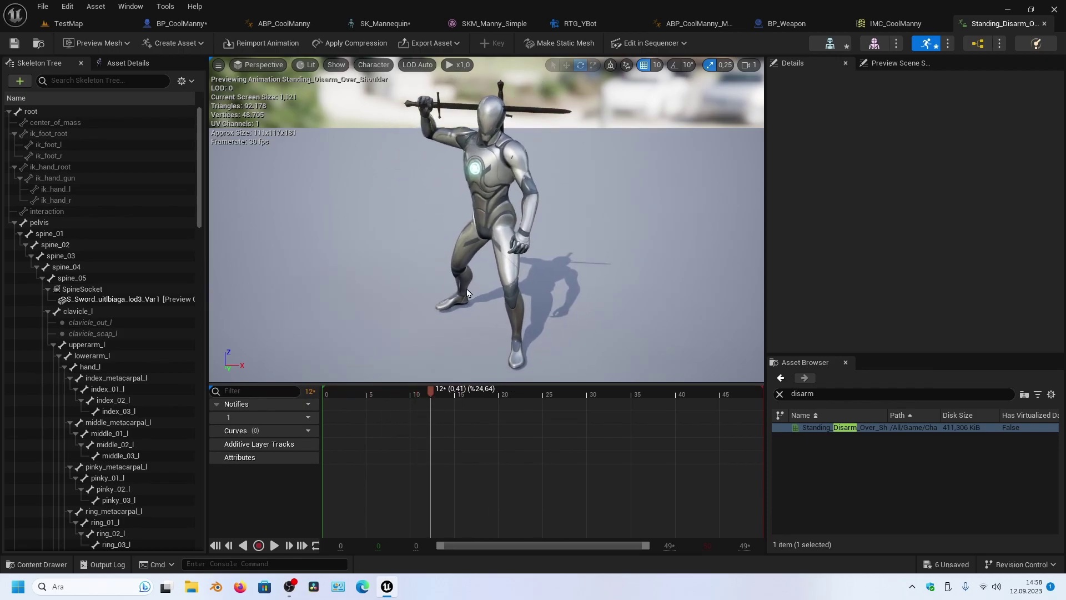
drag(437, 208, 356, 234)
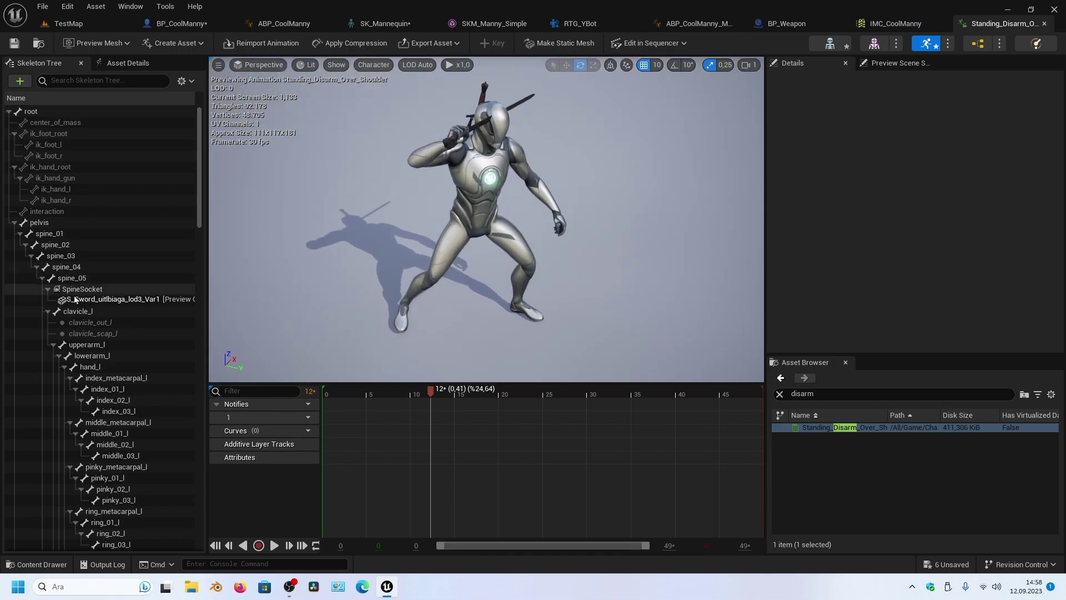
scroll(105, 388, down, 3)
scroll(124, 419, down, 3)
scroll(125, 418, down, 3)
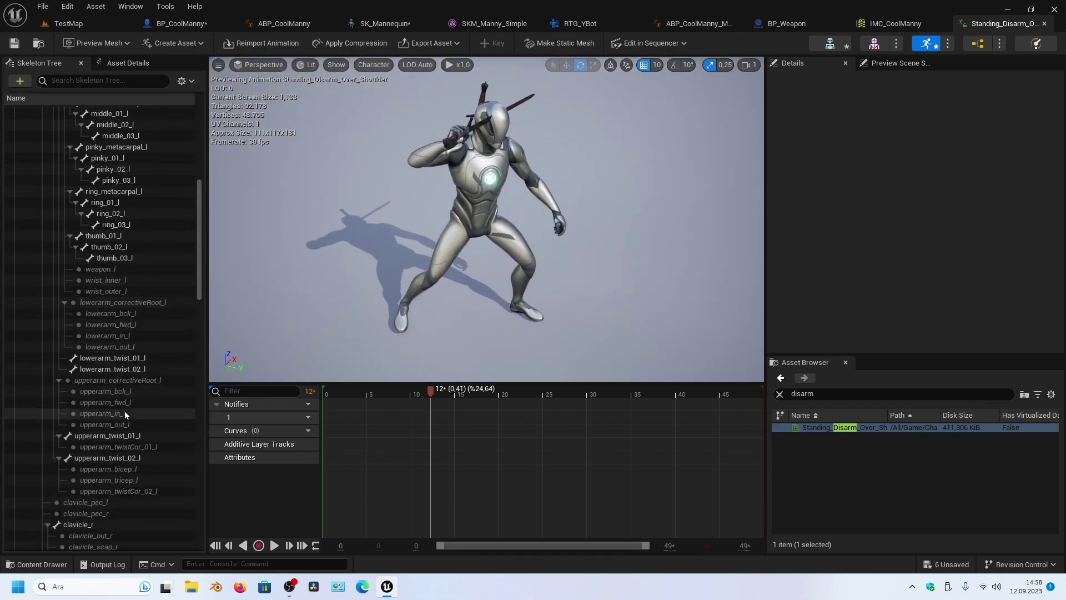
scroll(125, 411, down, 3)
scroll(125, 406, down, 5)
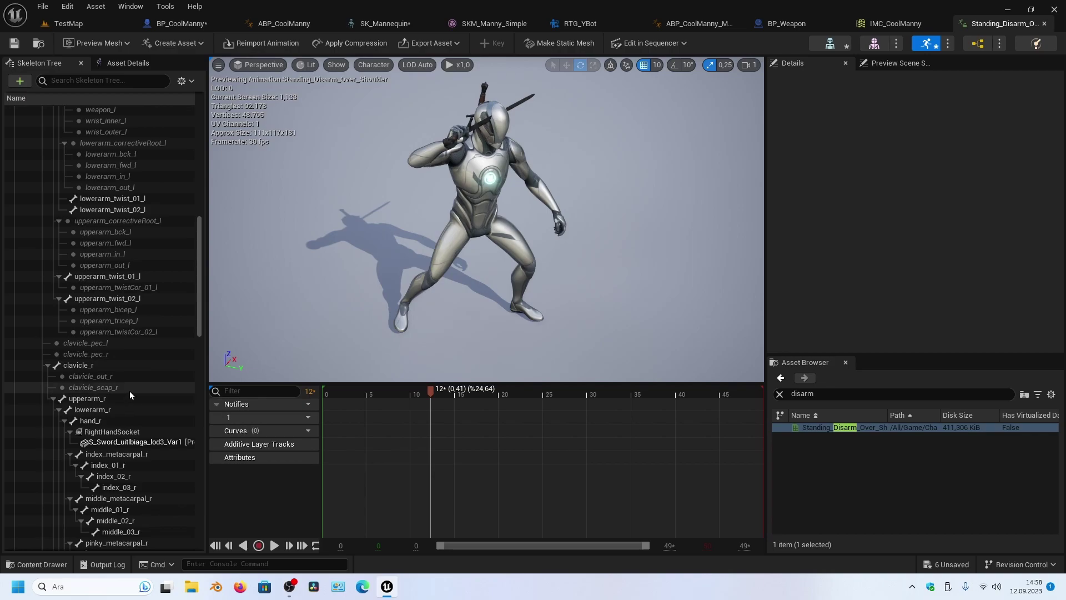
Rotate hand_r at frame 24, key it as an additive layer track, and review the pose
click(91, 421)
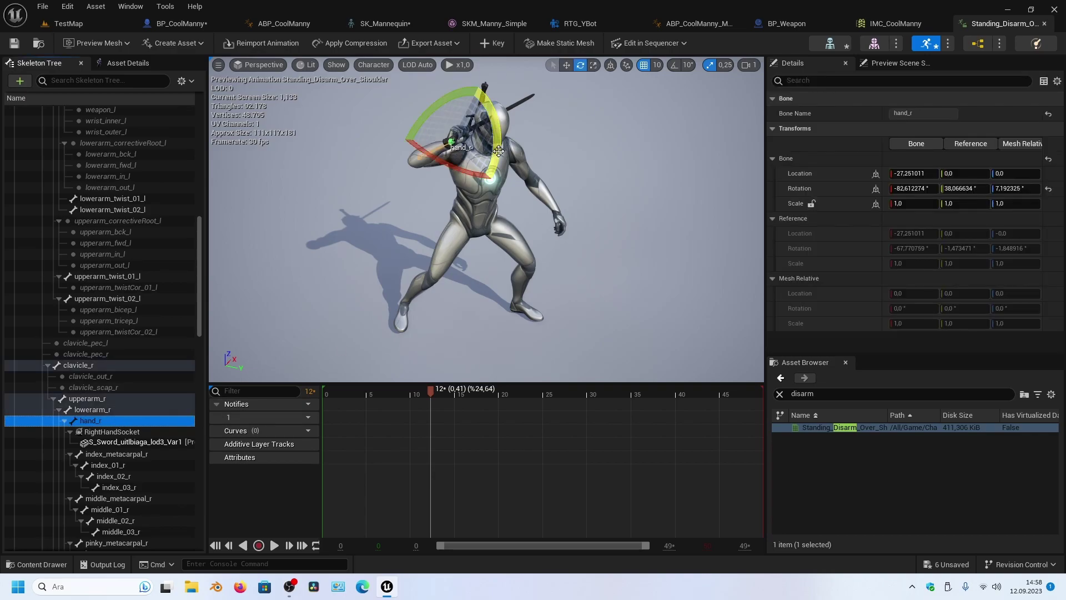
drag(498, 151, 428, 201)
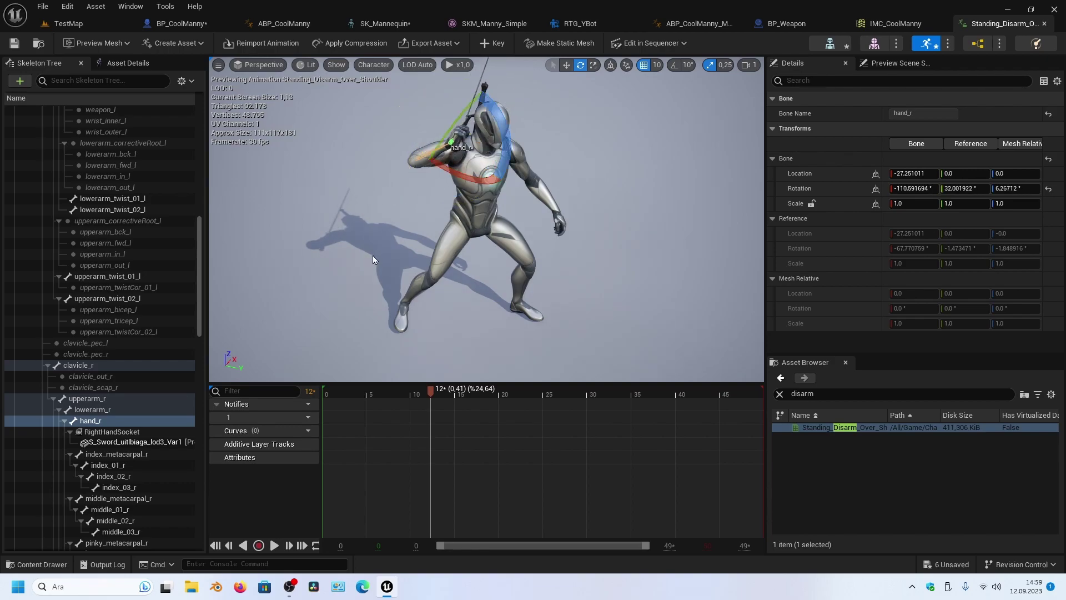
click(492, 43)
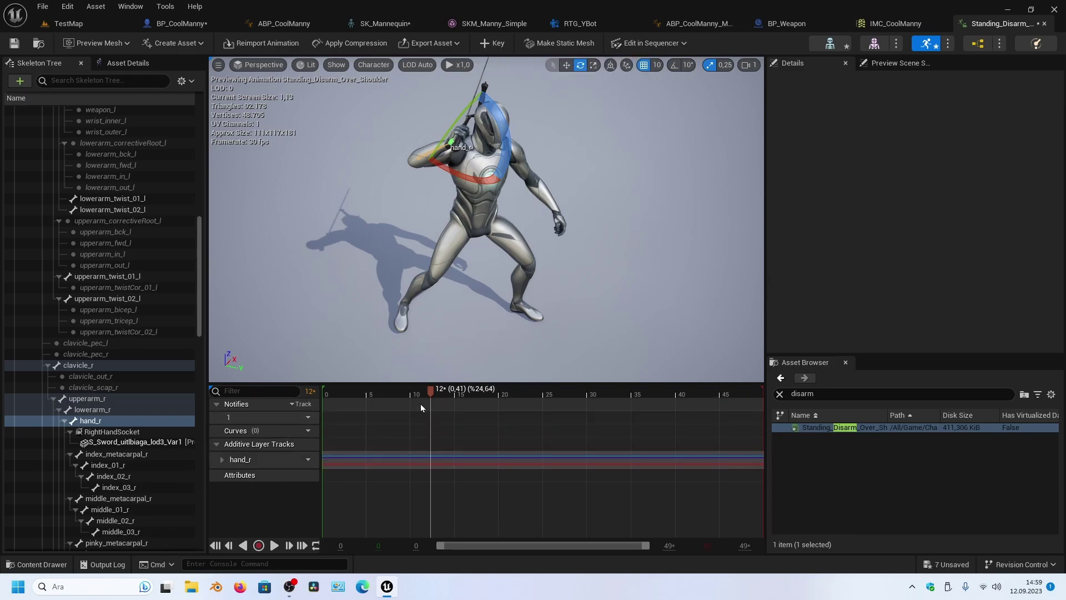
mouse_move(429, 389)
mouse_down()
mouse_move(344, 396)
mouse_move(618, 359)
mouse_move(570, 365)
mouse_up()
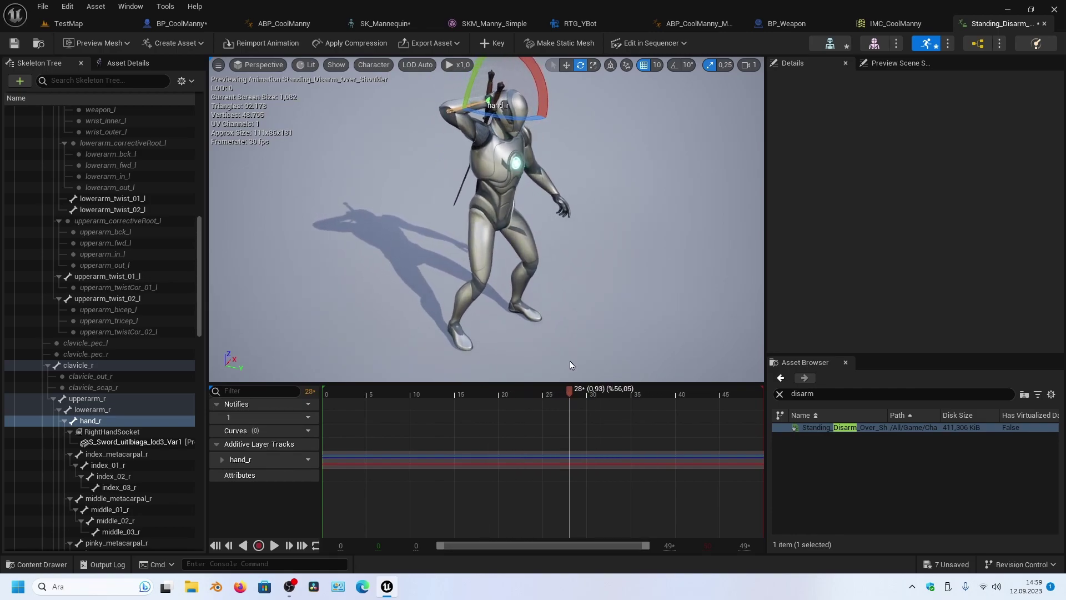
mouse_move(571, 260)
mouse_down()
mouse_move(500, 208)
mouse_move(469, 362)
mouse_up()
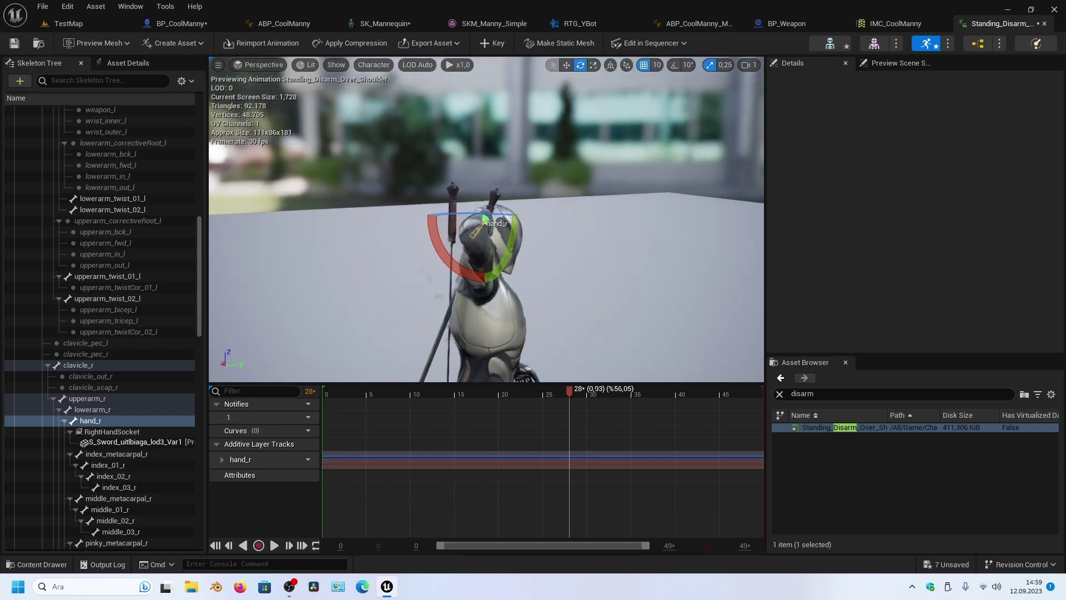
mouse_move(562, 388)
mouse_down()
mouse_move(515, 395)
mouse_move(561, 387)
mouse_move(532, 392)
mouse_move(542, 383)
mouse_up()
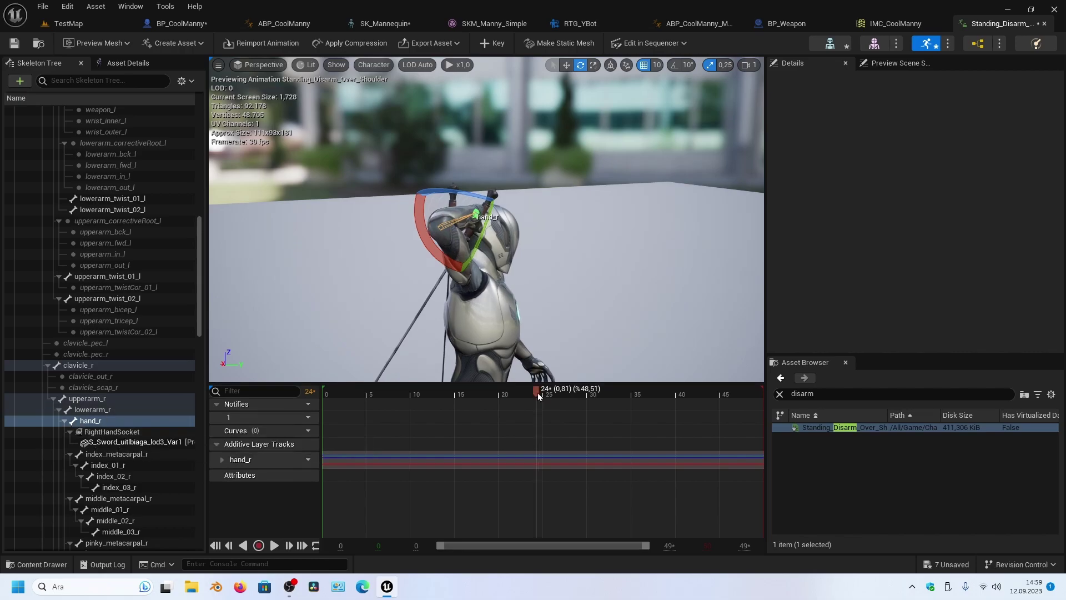
Select all skeleton bones and reset their transforms
click(128, 387)
key(ctrl+a)
right_click(112, 390)
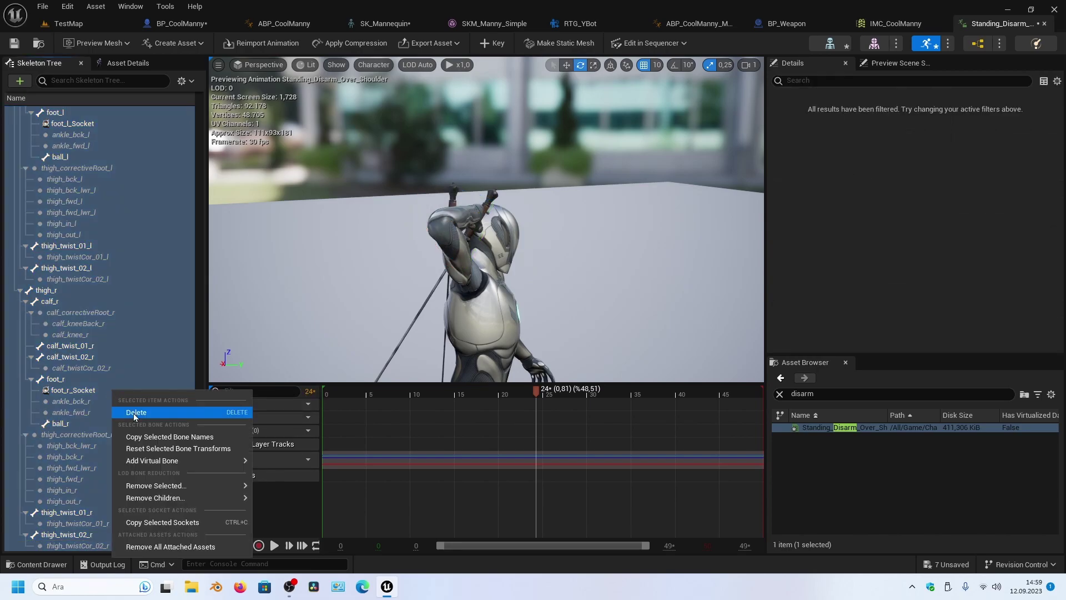
click(147, 450)
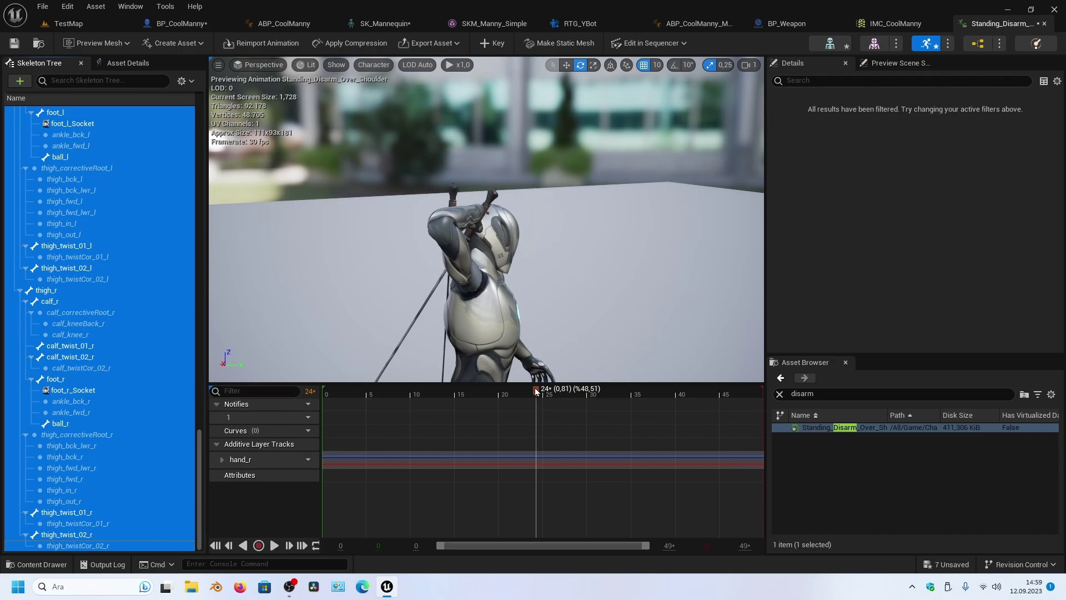
Scrub the animation to frame 20 and view the character from the front
mouse_move(536, 388)
mouse_down()
mouse_move(418, 392)
mouse_move(479, 394)
mouse_up()
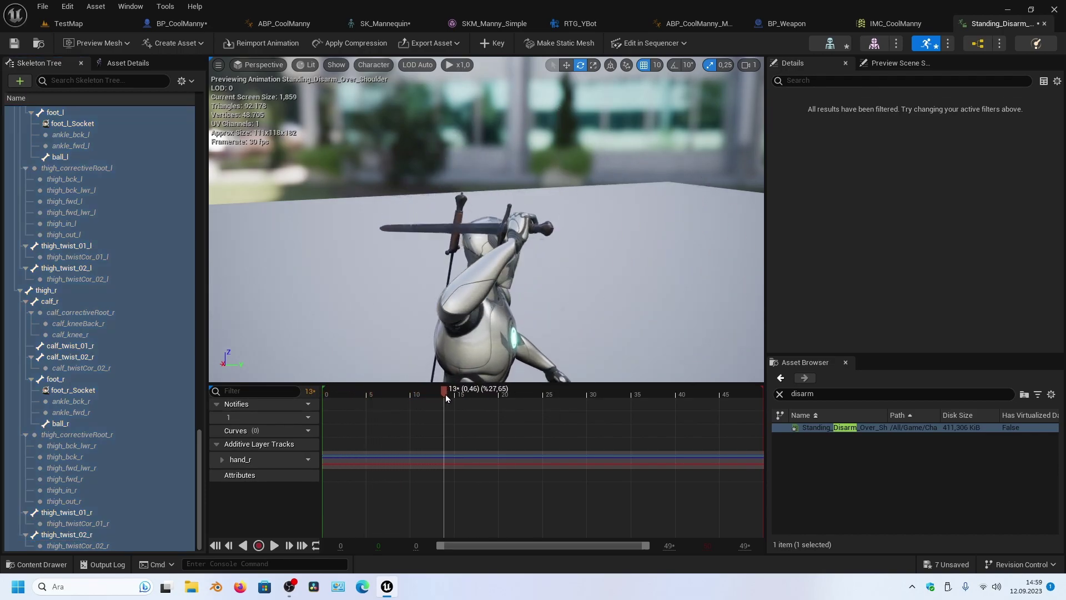
mouse_move(495, 352)
mouse_down()
mouse_move(503, 395)
mouse_move(474, 324)
mouse_up()
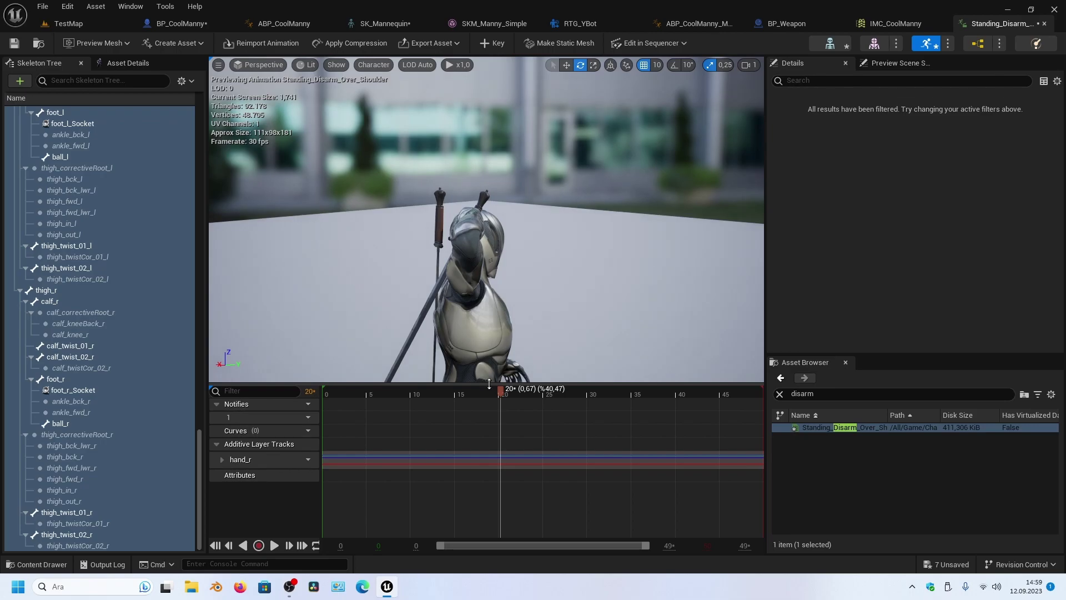
drag(498, 393, 503, 393)
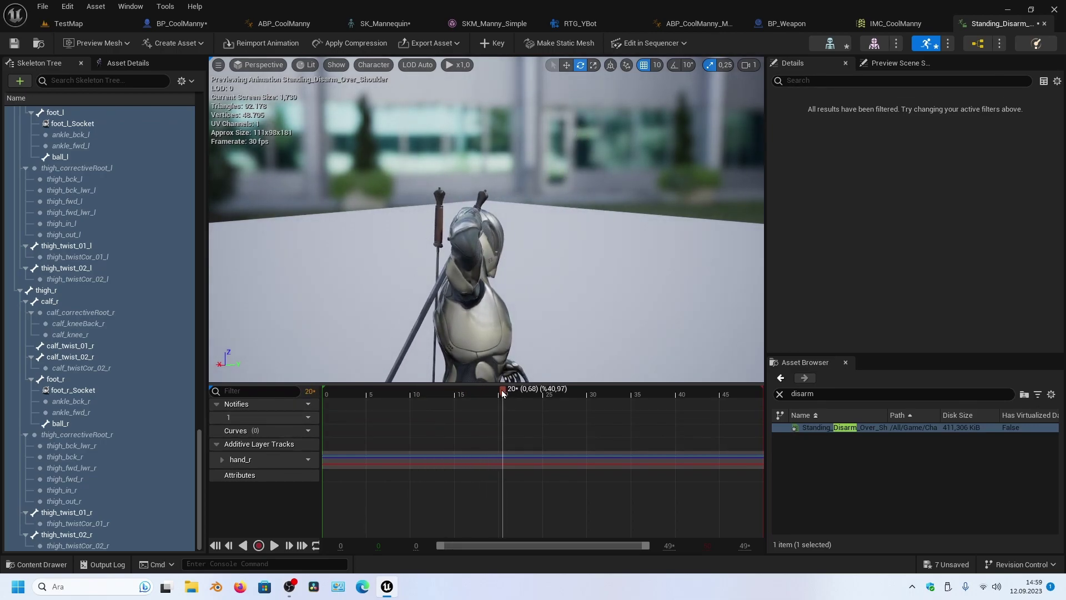
drag(503, 393, 504, 393)
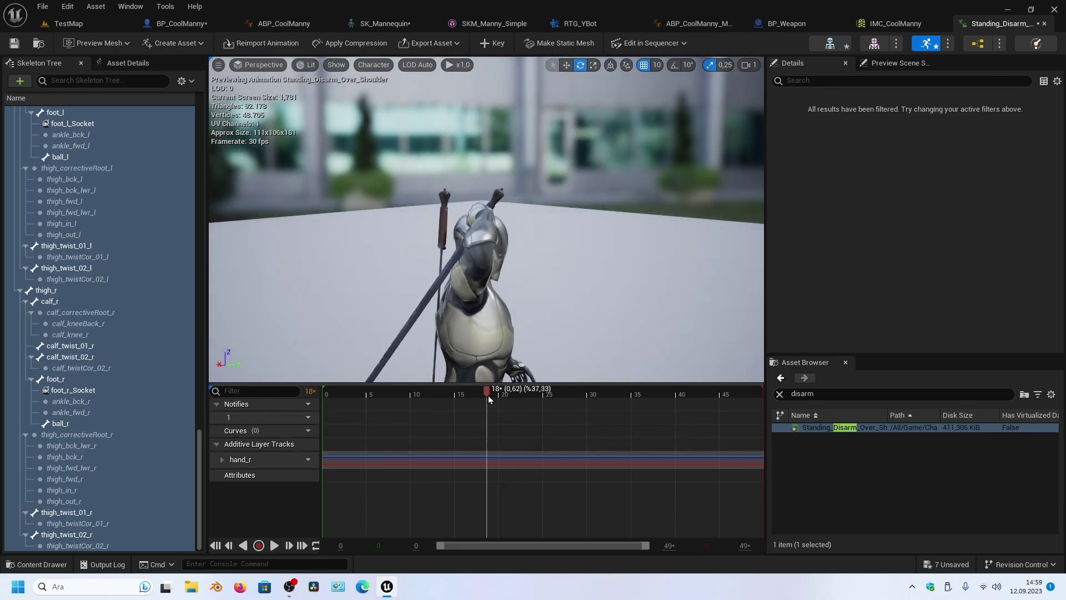
Inspect the skeleton's sockets, from foot_r_Socket to the sword on RightHandSocket
click(78, 391)
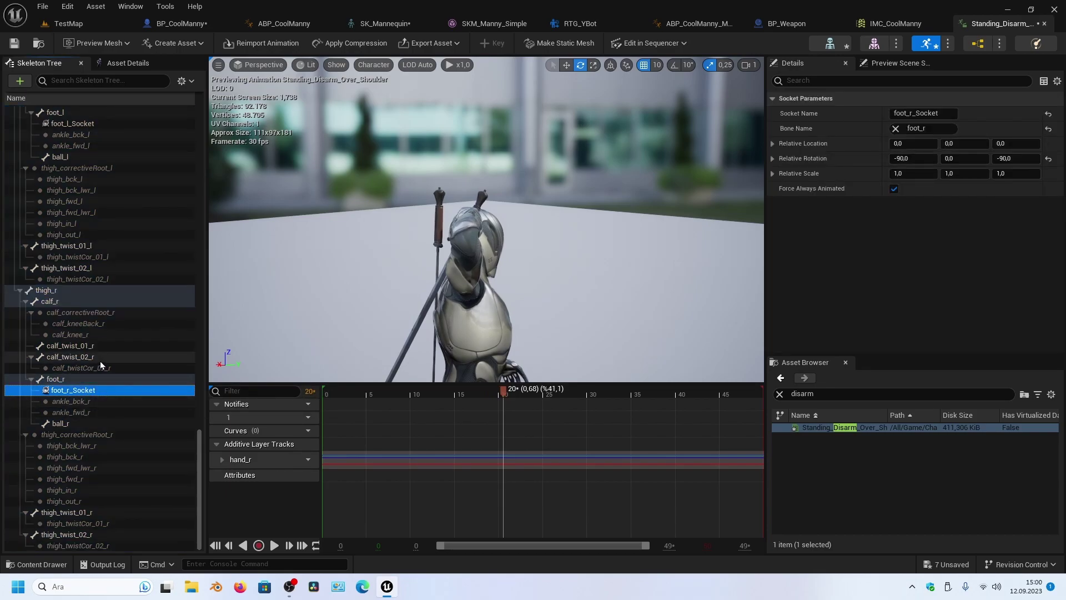
scroll(97, 402, up, 4)
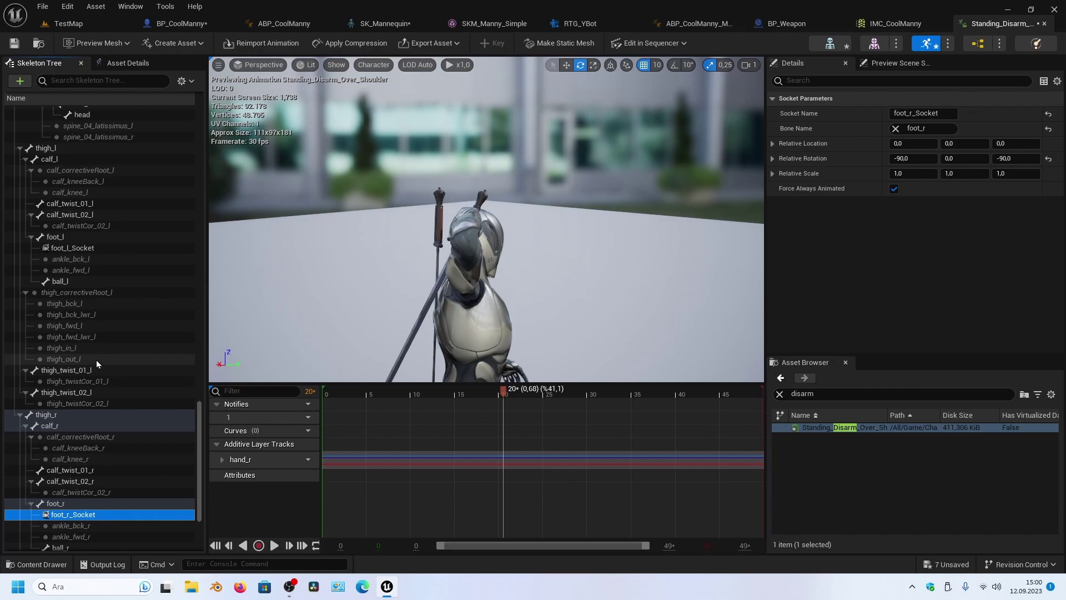
scroll(96, 361, down, 4)
scroll(93, 361, up, 3)
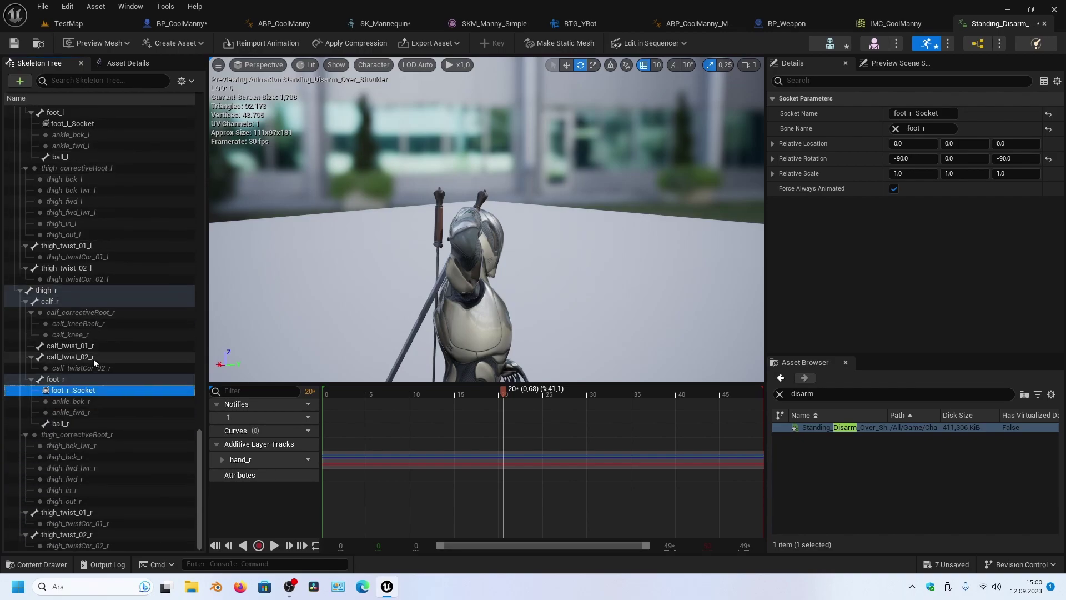
scroll(90, 358, up, 3)
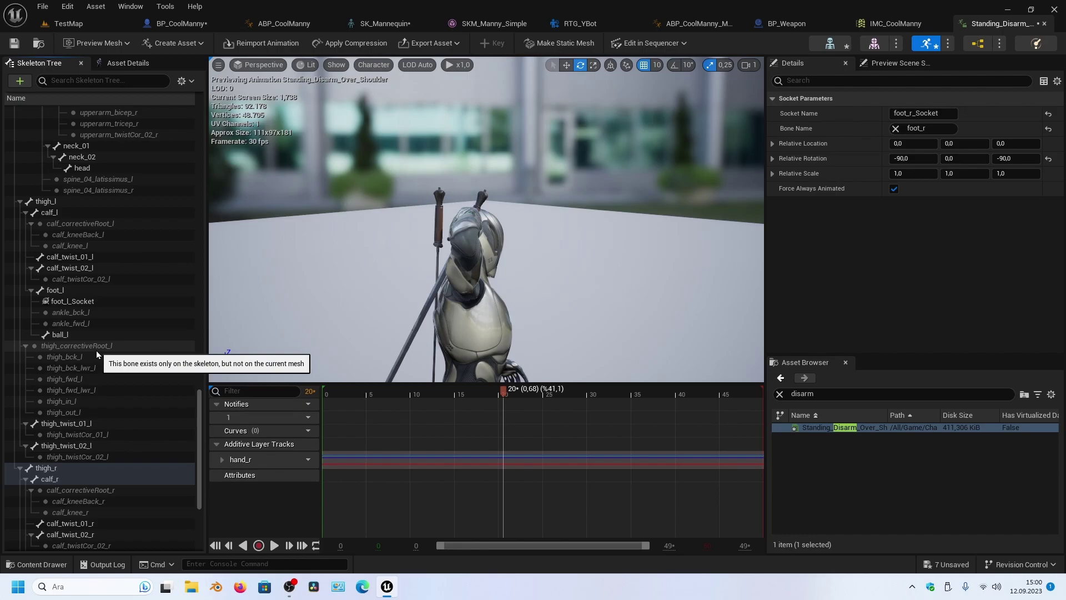
scroll(96, 351, up, 3)
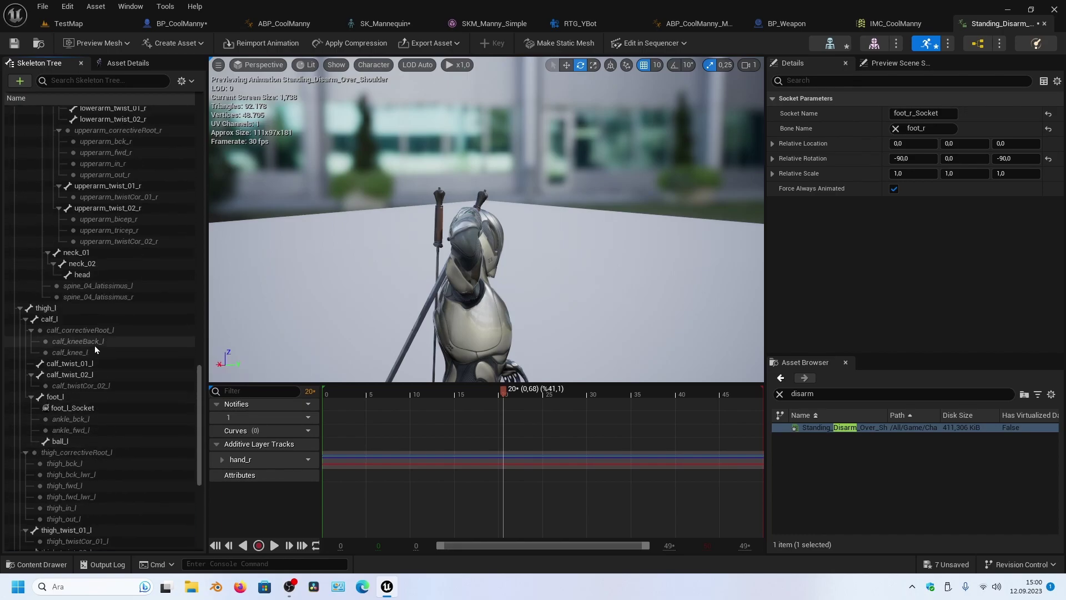
scroll(95, 346, up, 5)
scroll(95, 345, up, 5)
scroll(95, 343, up, 5)
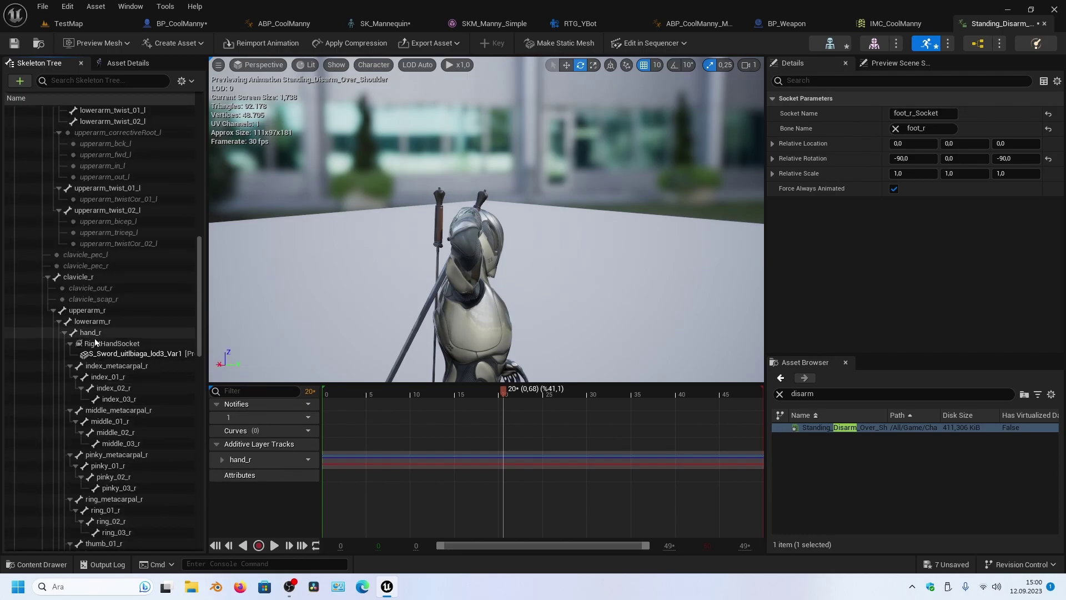
Rotate the clavicle_r bone and key it as an additive track at frame 20
click(83, 277)
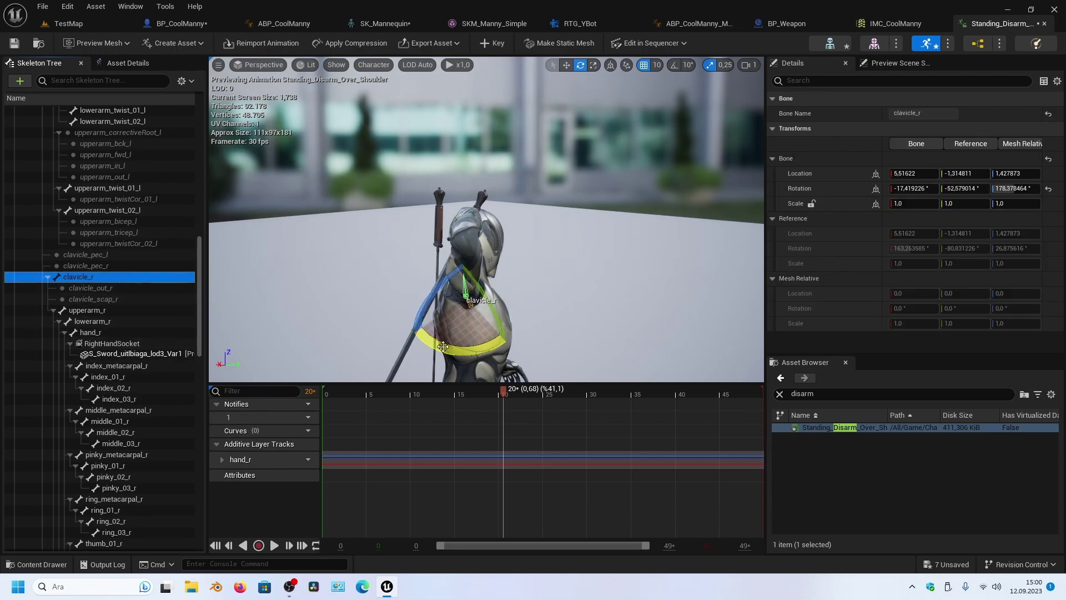
mouse_move(442, 346)
mouse_down()
mouse_move(517, 333)
mouse_move(435, 346)
mouse_up()
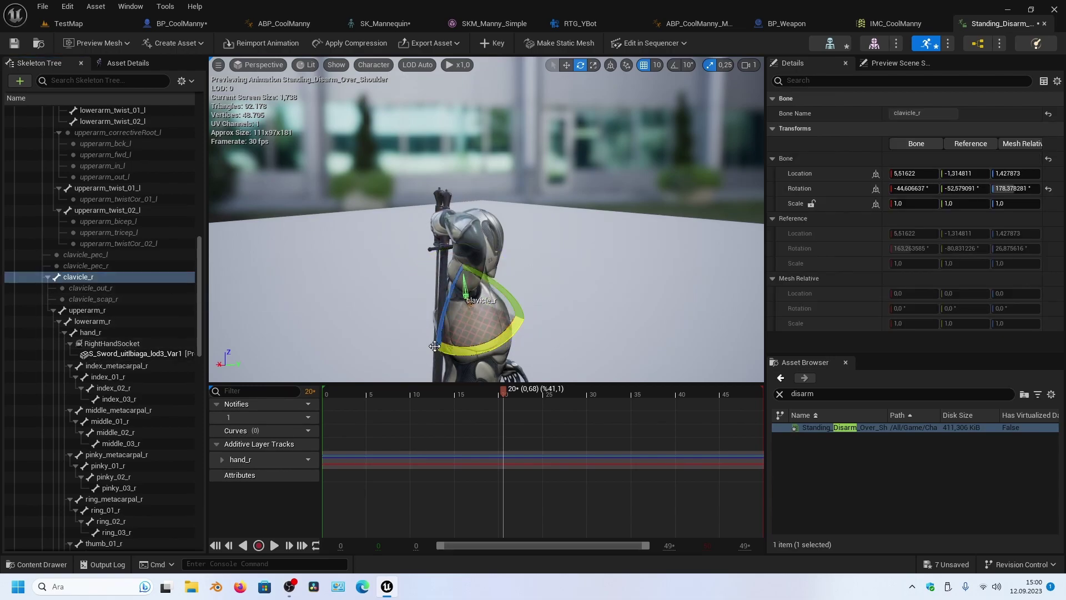
mouse_move(376, 316)
mouse_down()
mouse_move(420, 276)
mouse_move(472, 346)
mouse_move(480, 333)
mouse_up()
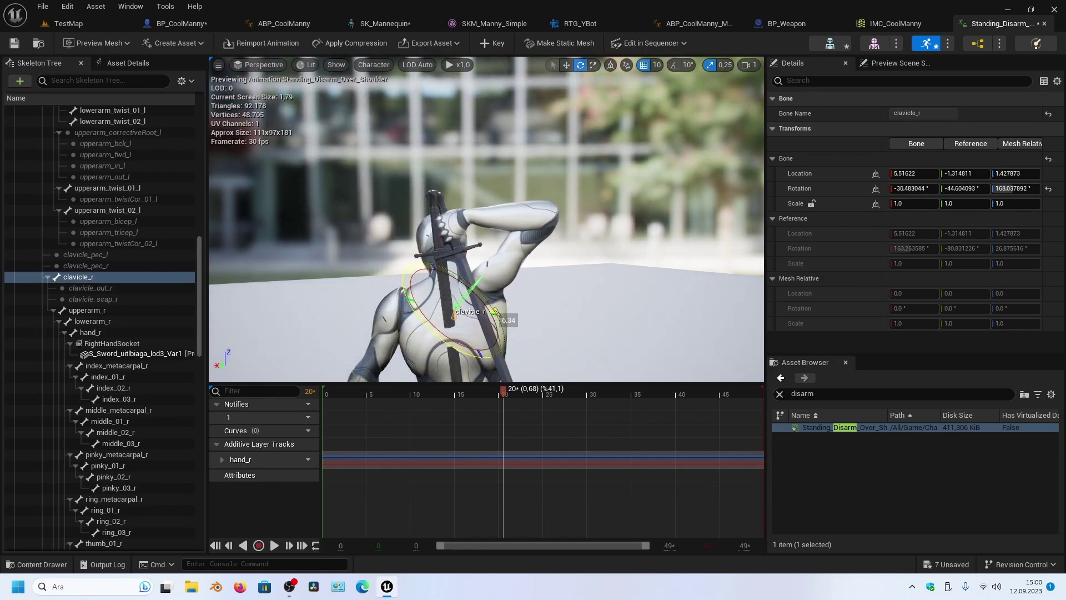
click(492, 42)
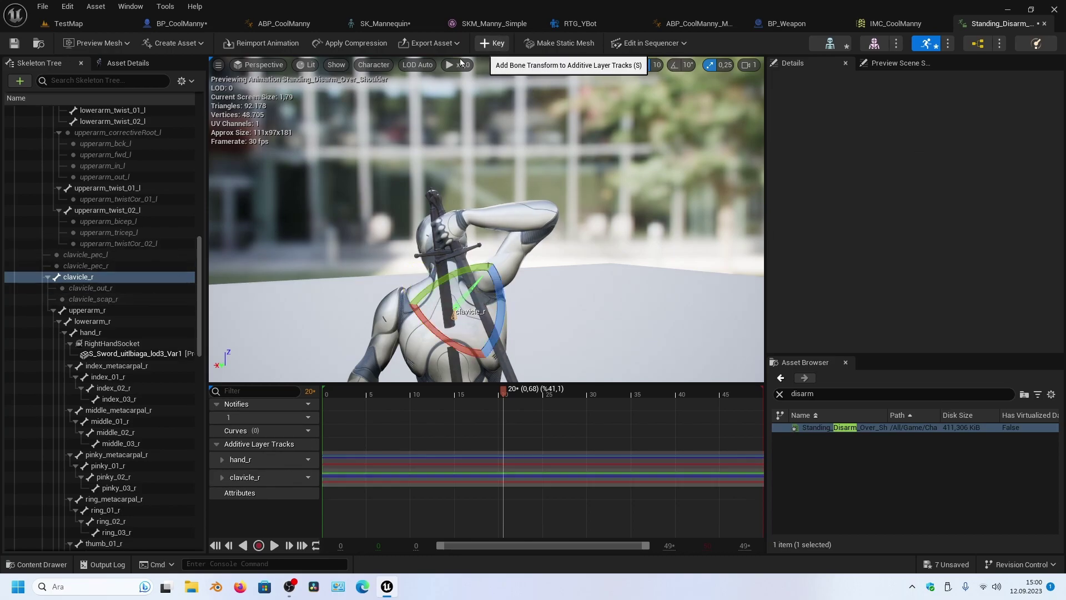
Rotate and fine-tune hand_r to reposition the sword, then key it again
click(112, 335)
mouse_move(450, 171)
mouse_down()
mouse_move(497, 270)
mouse_move(513, 209)
mouse_up()
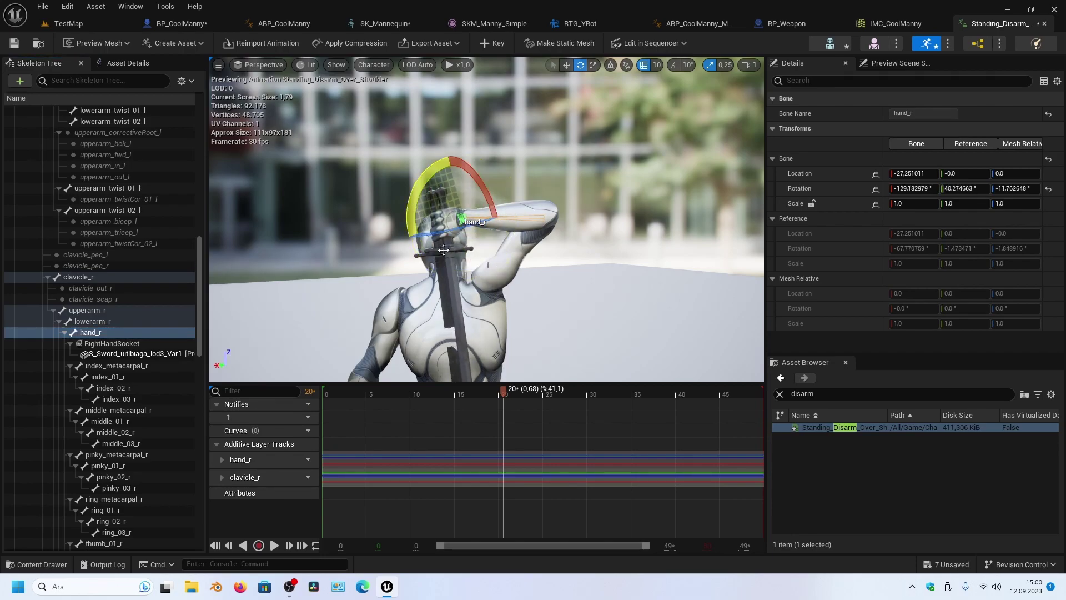
mouse_move(500, 250)
alt+mouse_down()
mouse_move(389, 255)
mouse_move(425, 244)
alt+mouse_up()
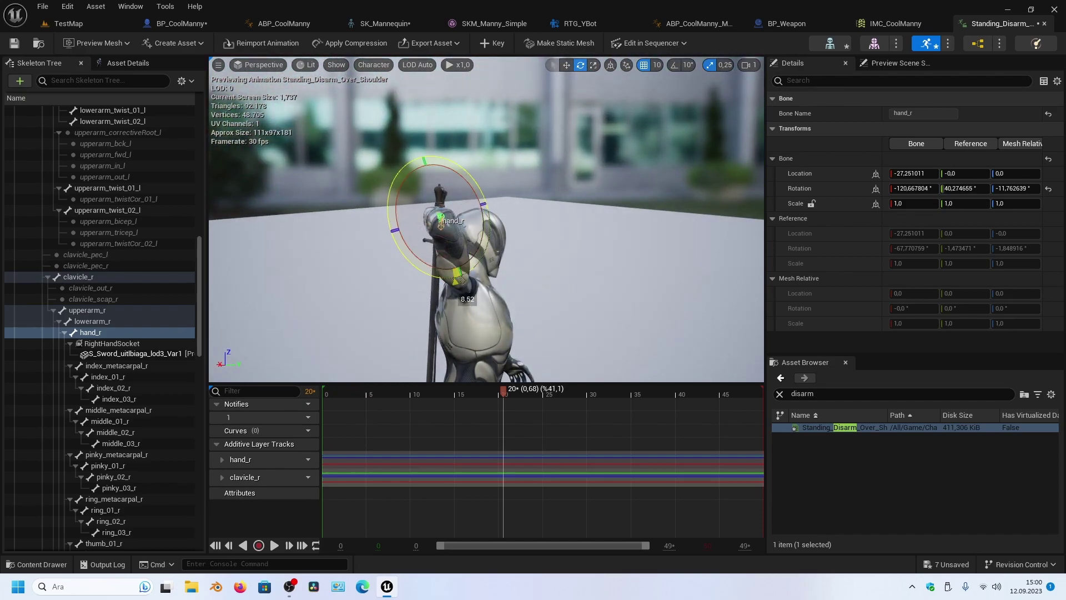
click(492, 42)
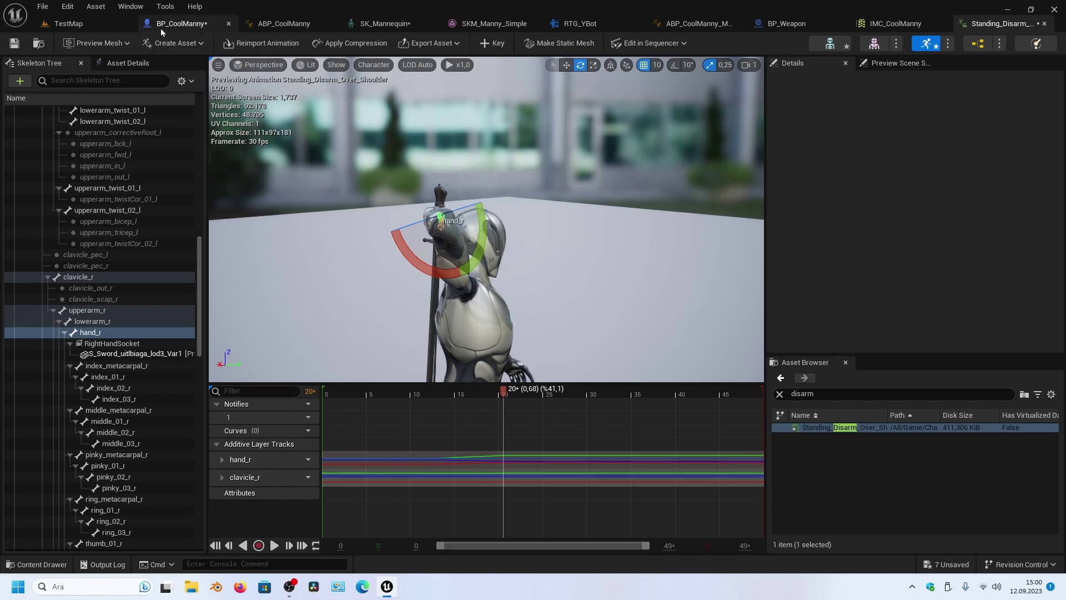
Bake the current disarm animation into SK_Mannequin_Sequence in the Manny folder
click(182, 42)
mouse_move(202, 75)
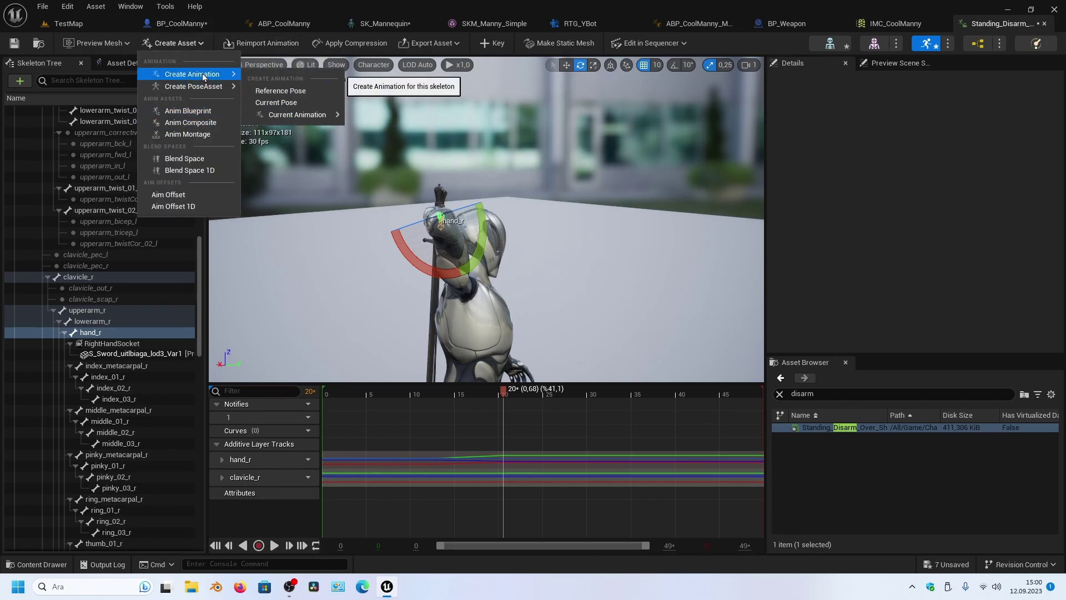
mouse_move(299, 114)
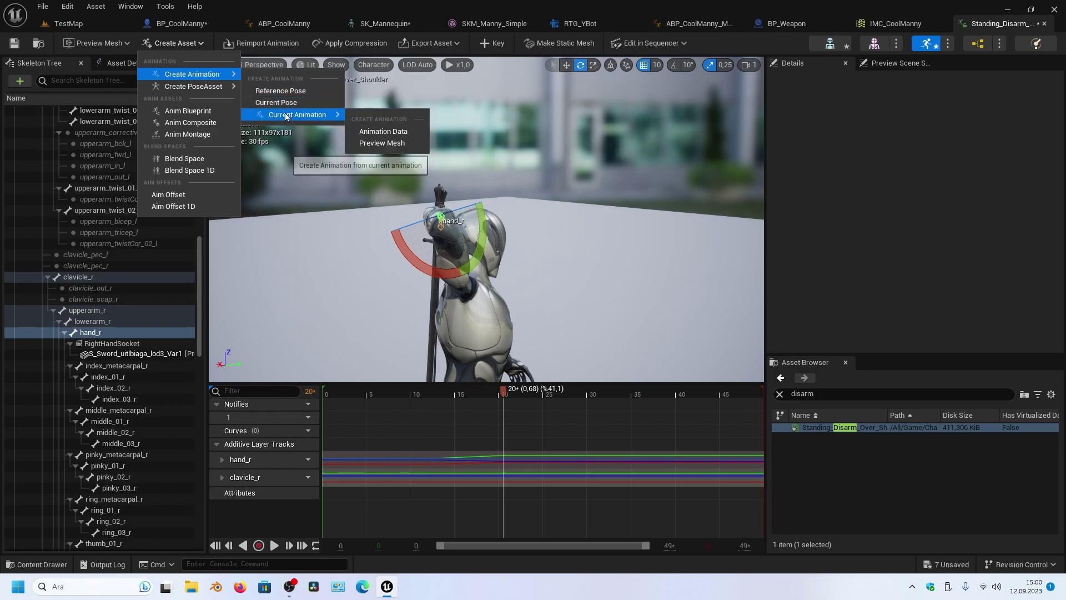
click(383, 131)
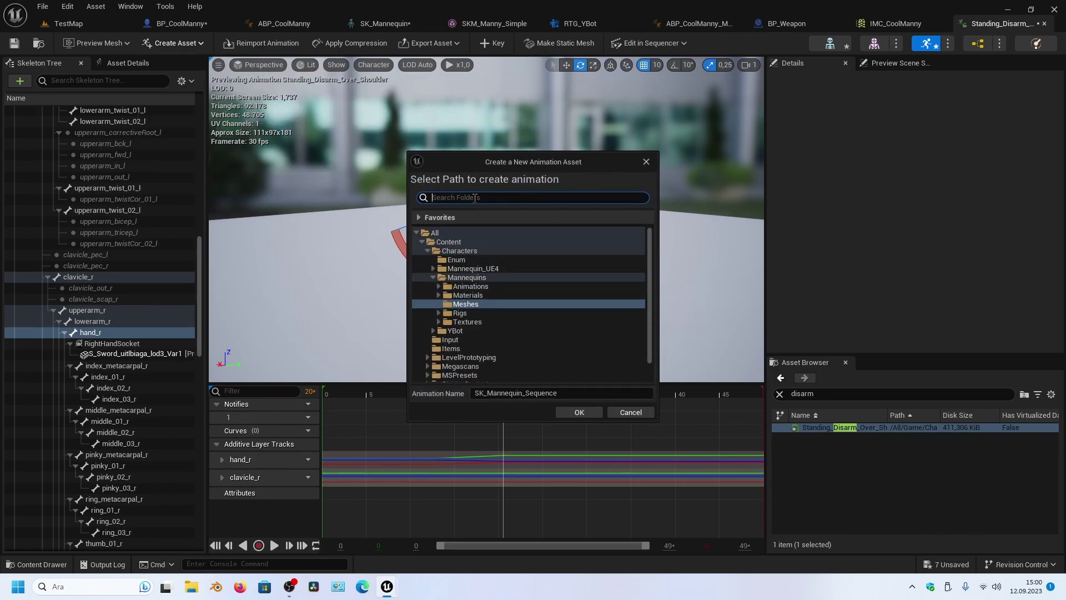
click(439, 287)
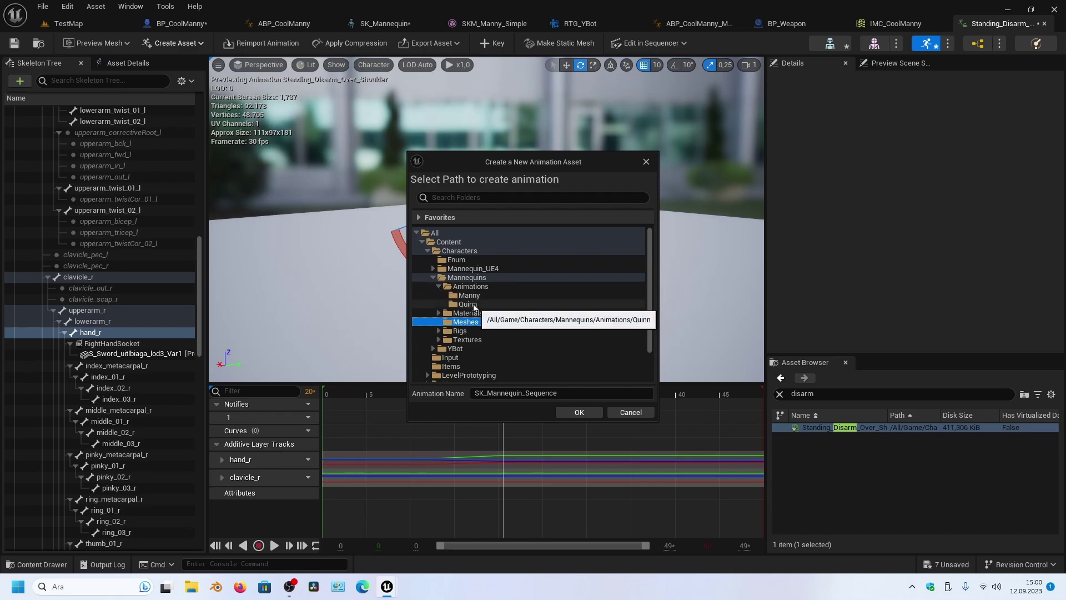
click(471, 295)
text(d)
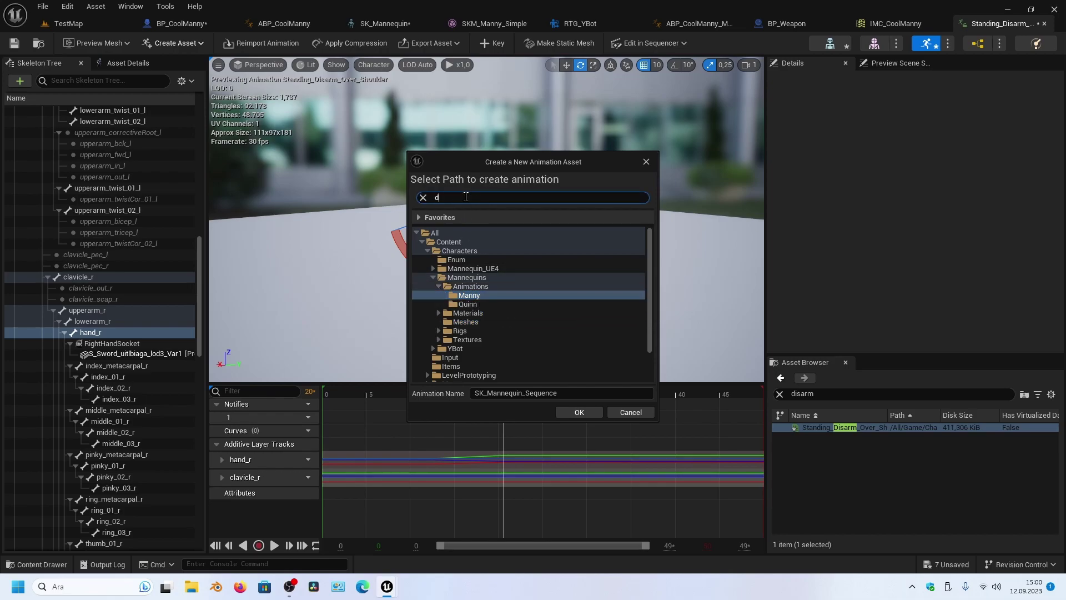
text(isarm2)
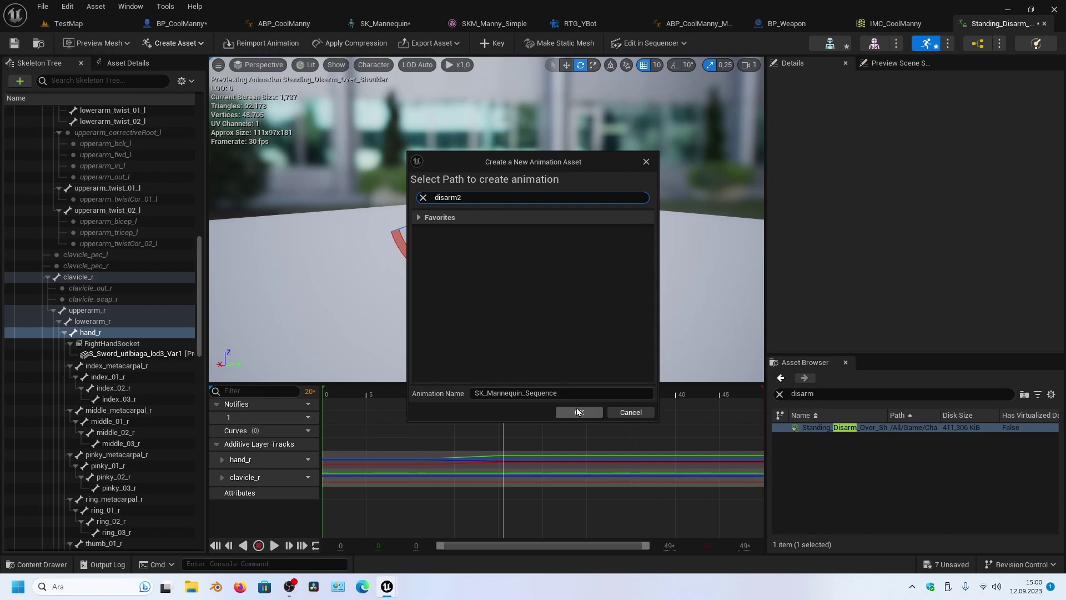
click(578, 412)
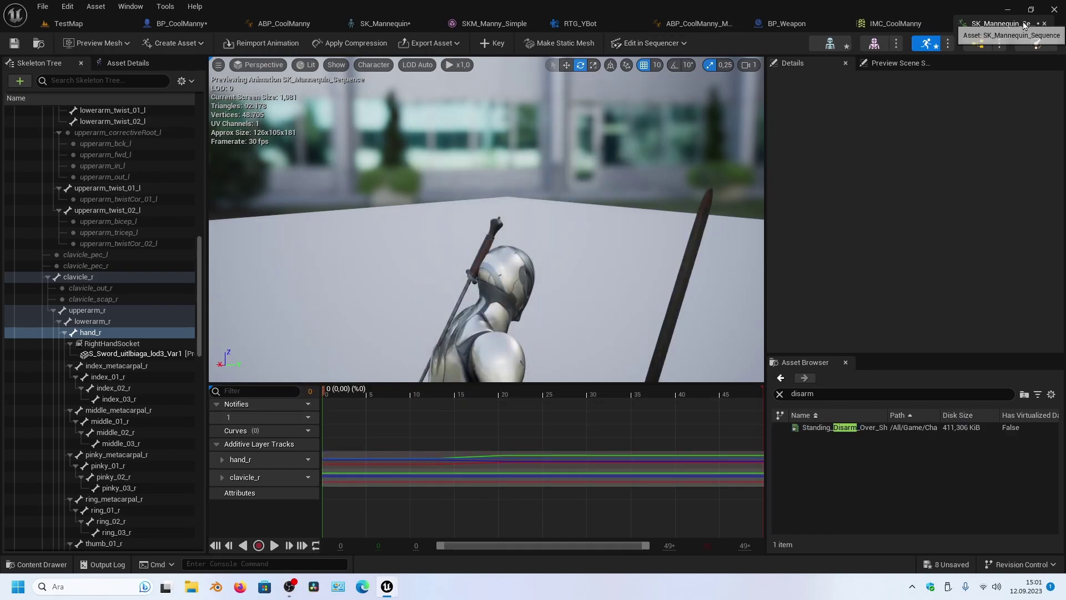
Reopen AM_EquipNonEquip and select its disarm segment's Animation Reference
click(88, 26)
double_click(158, 454)
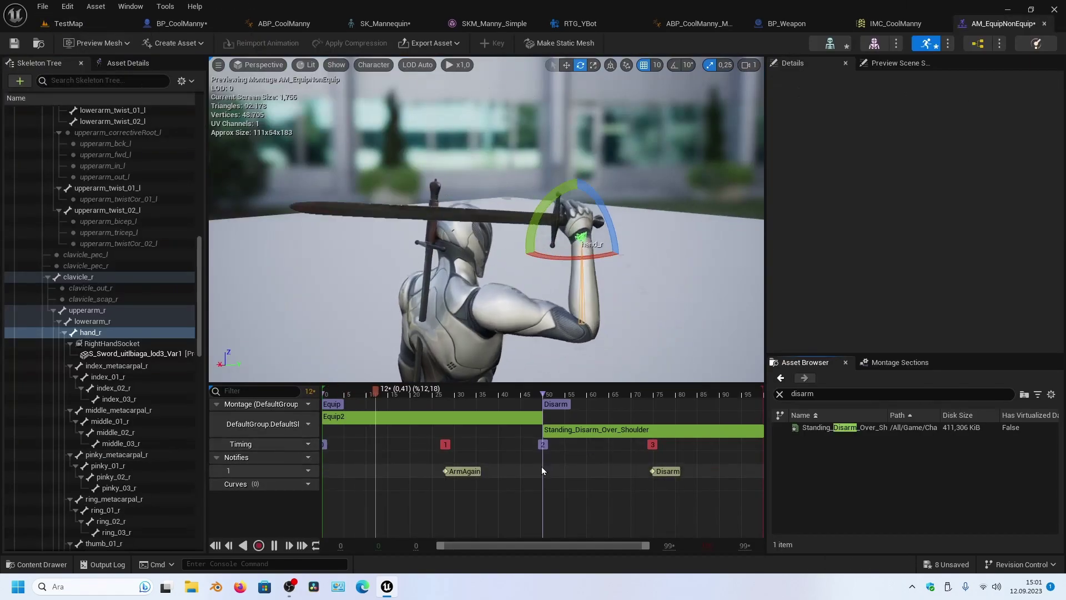
click(608, 430)
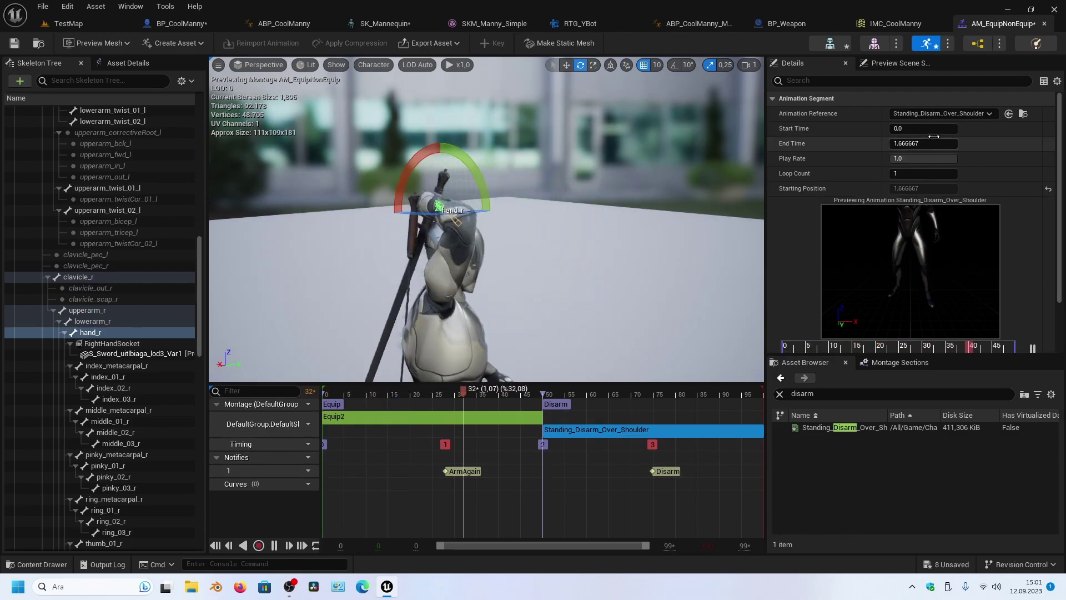
click(942, 113)
Search 'disarm', assign Standing_Disarm_Over_Shoulder to the segment, and return to TestMap
scroll(955, 244, up, 10)
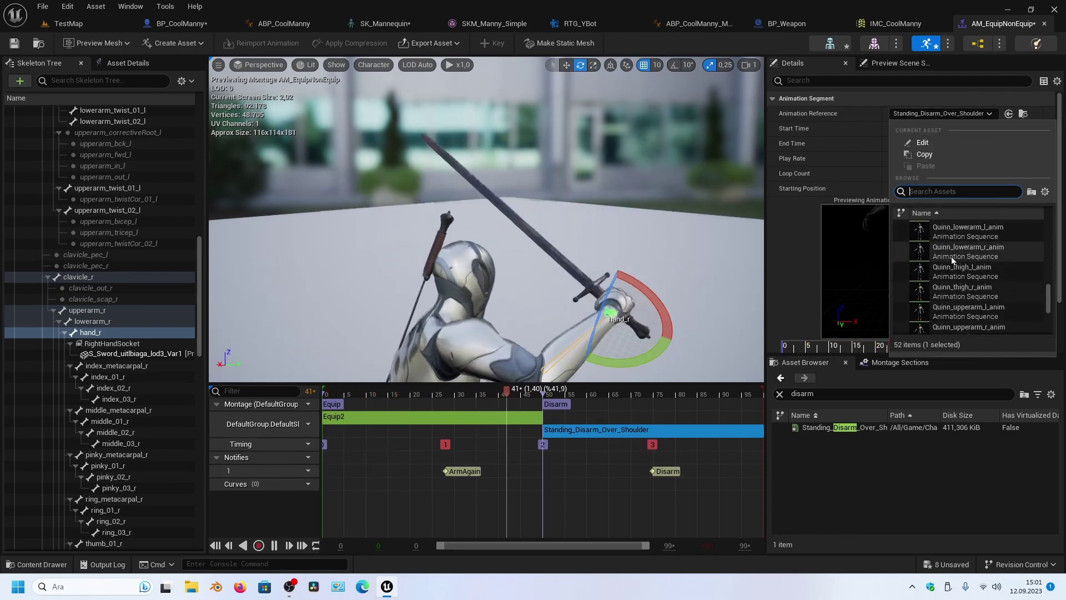
scroll(967, 267, up, 5)
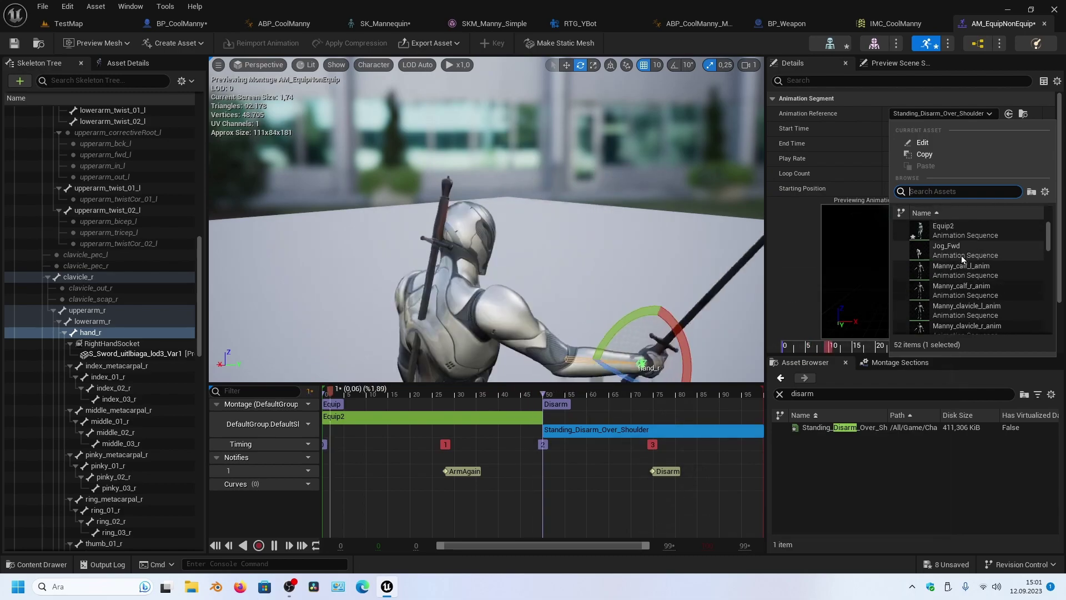
scroll(968, 287, down, 5)
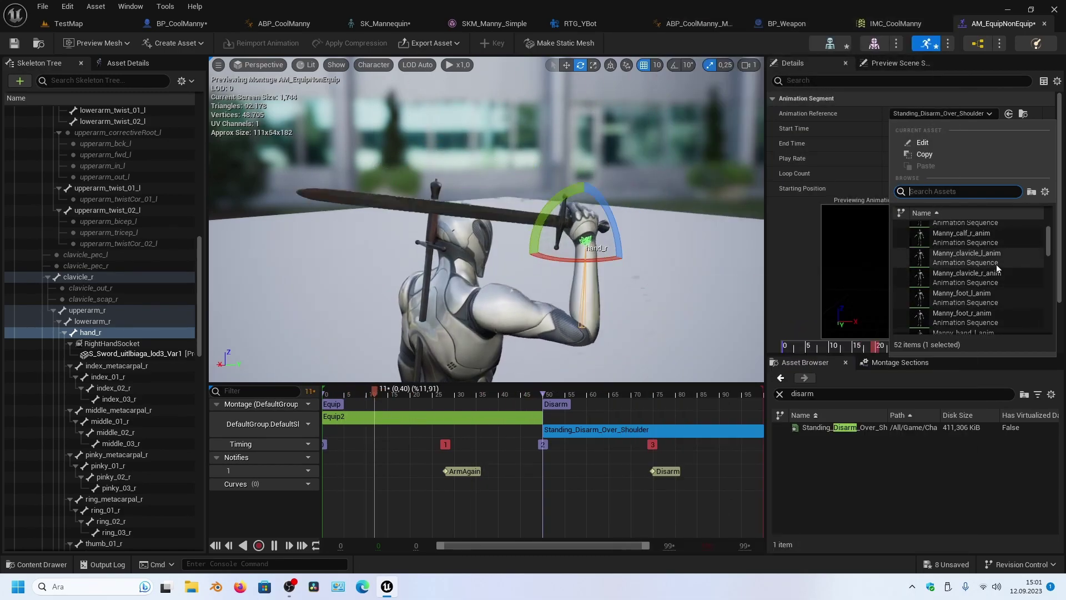
scroll(971, 294, down, 5)
scroll(976, 301, down, 3)
scroll(975, 300, down, 3)
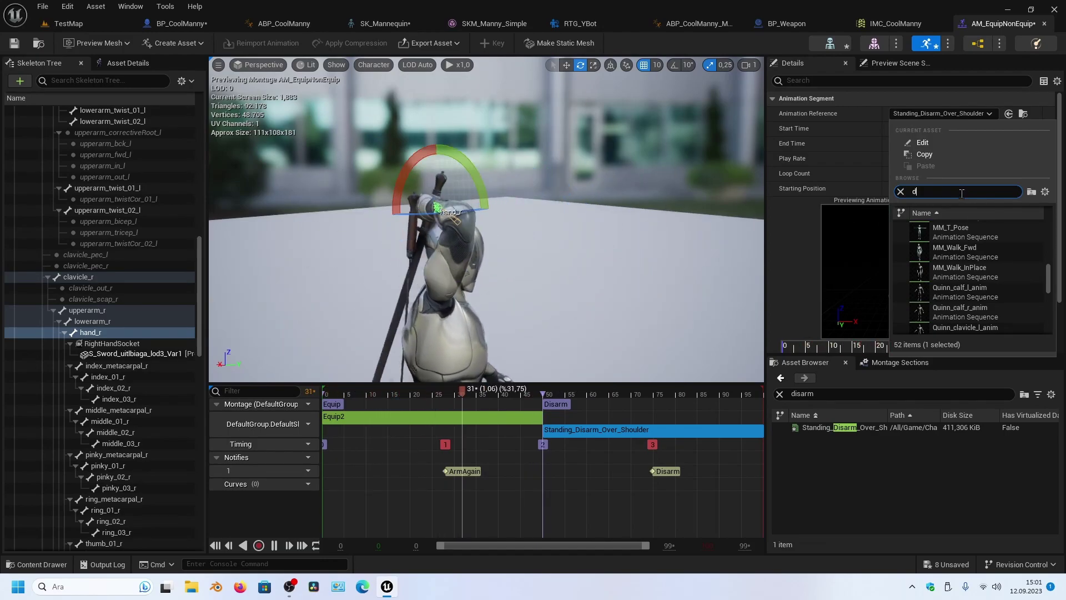
text(disas)
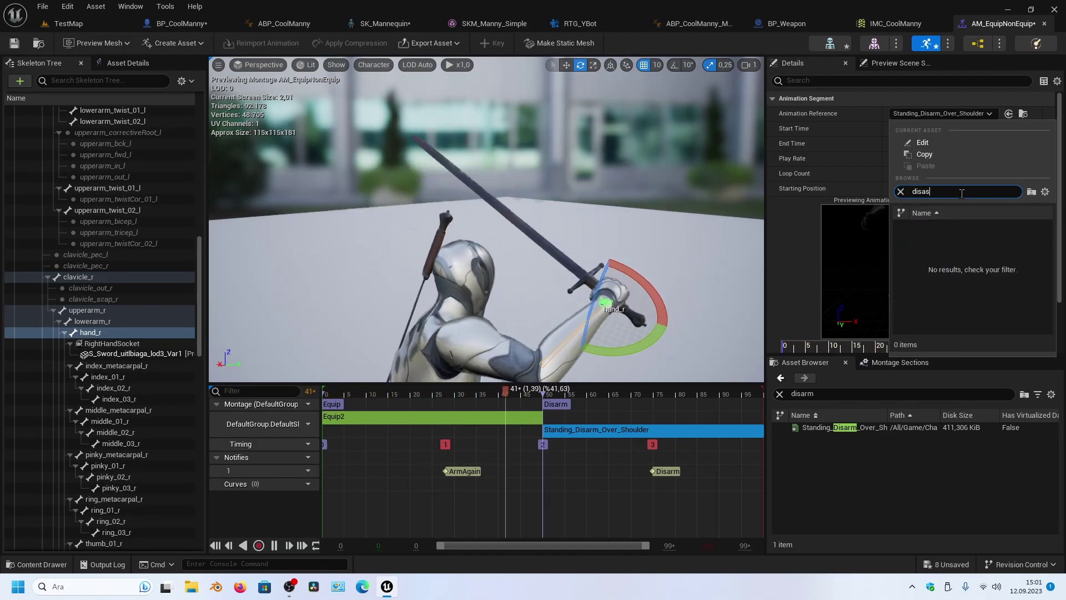
key(BackSpace)
text(rm)
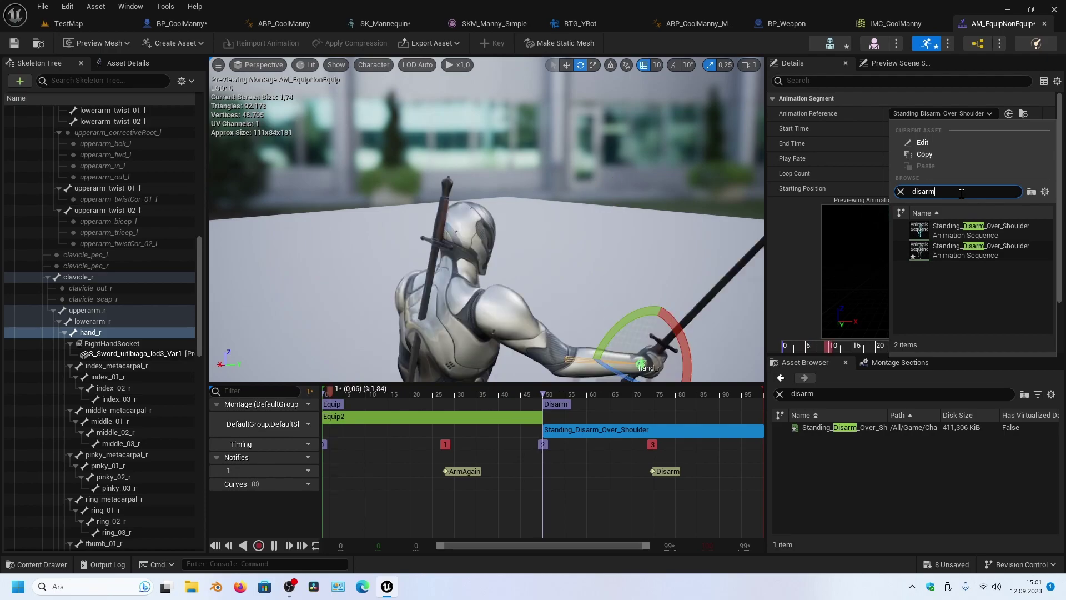
mouse_move(941, 263)
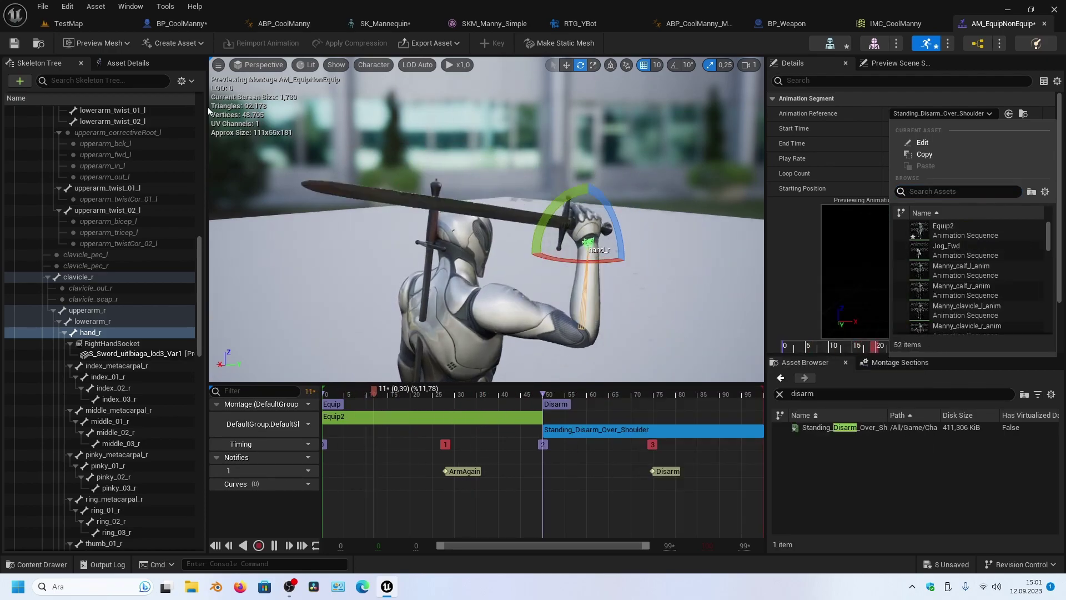
click(966, 247)
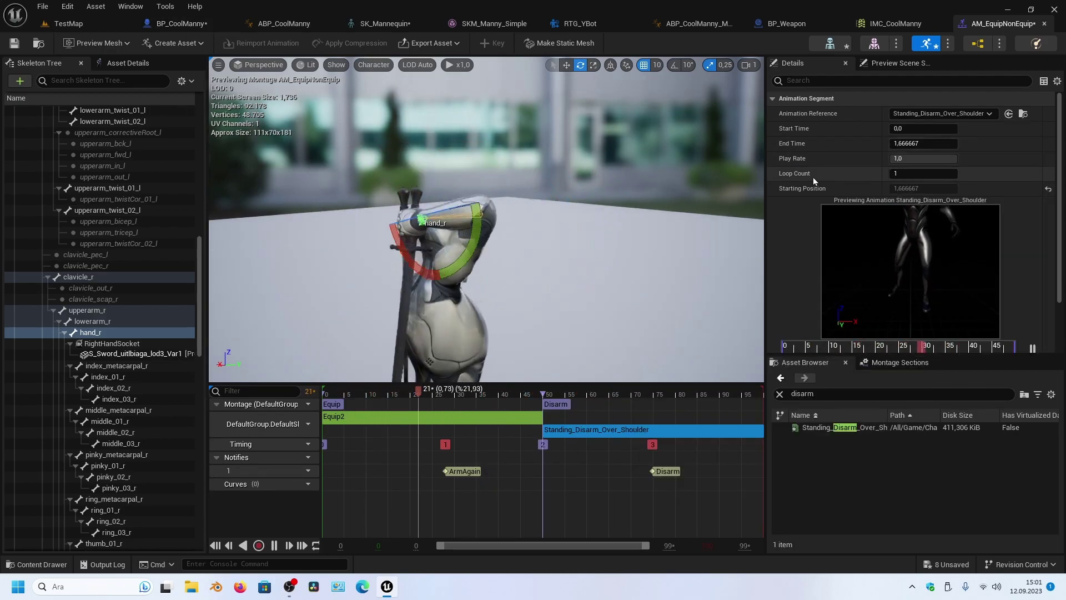
click(68, 25)
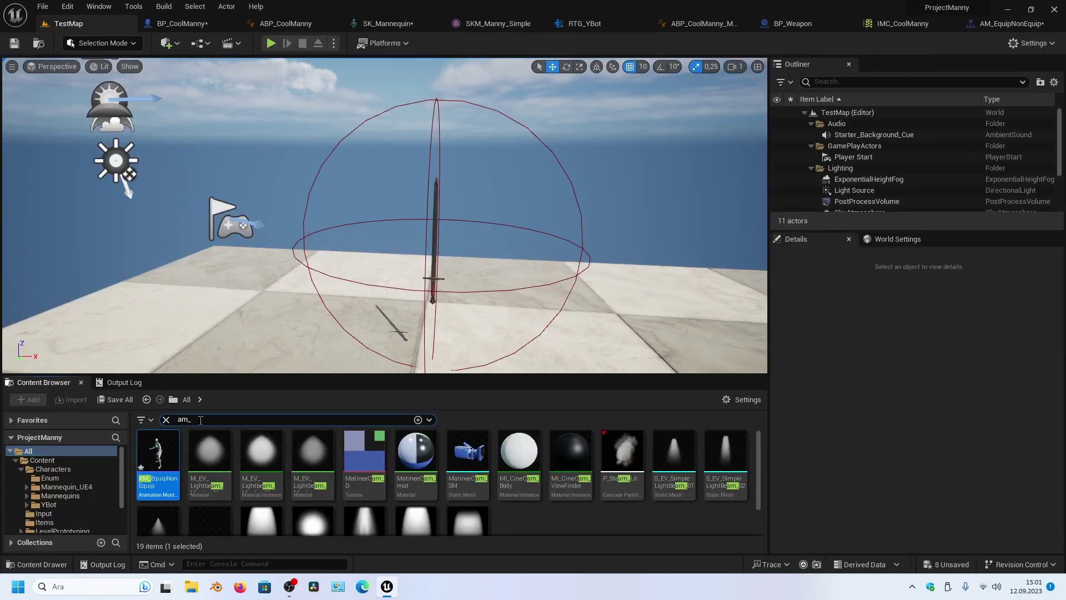
Search the Content Browser for 'disarm2', select the Content folder, then save all and restart the editor
text(di)
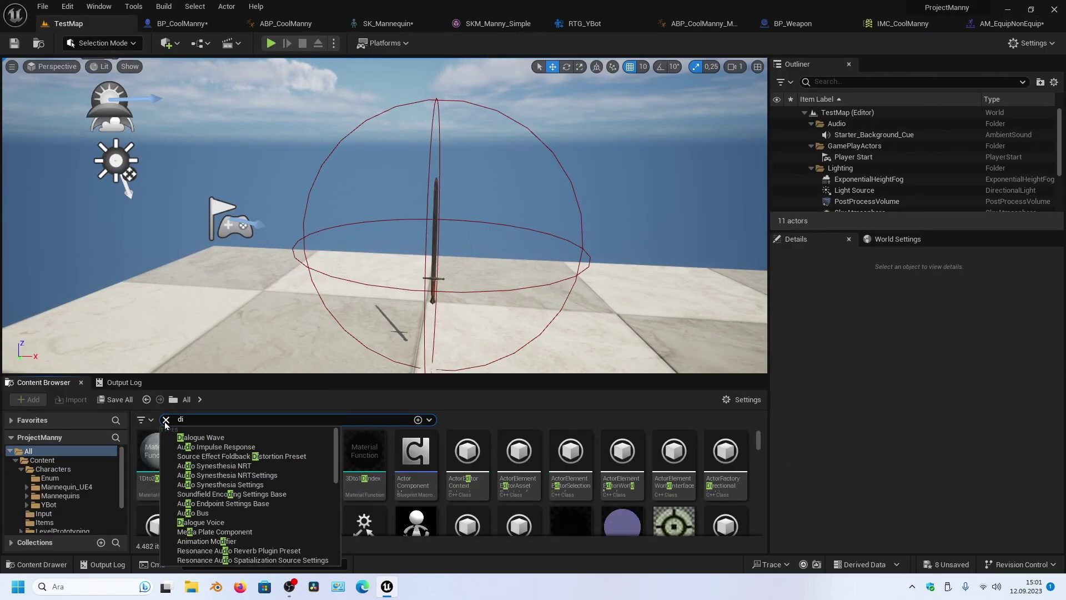
text(sarm2)
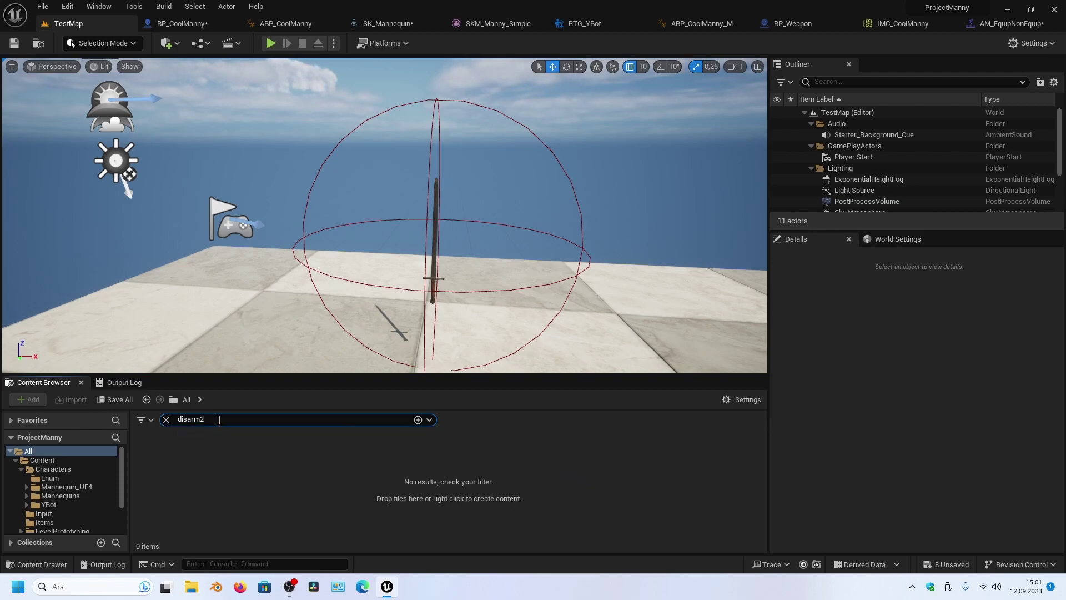
click(42, 458)
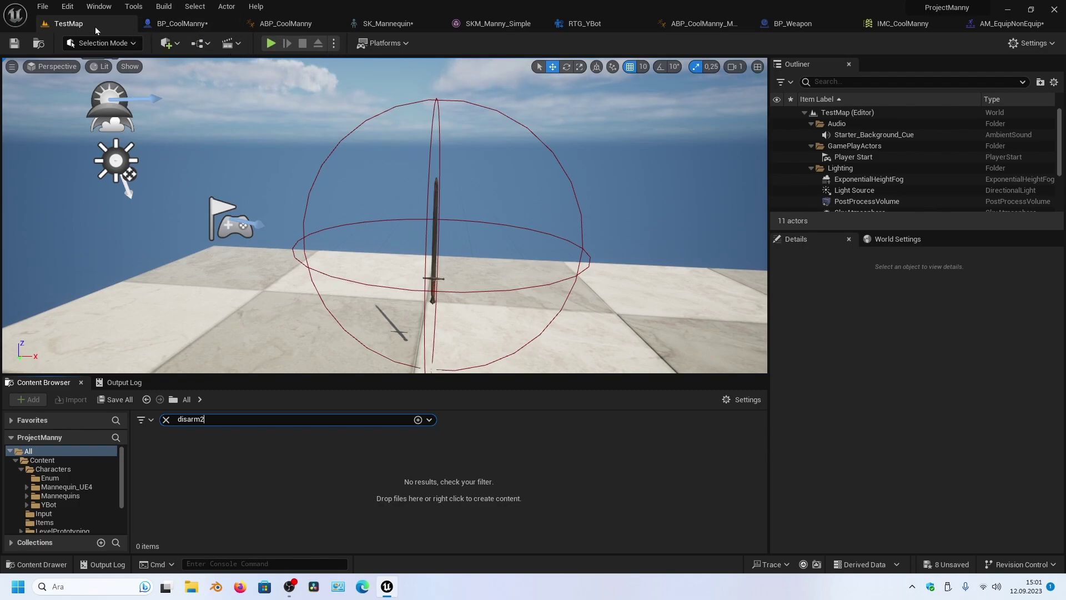
click(44, 8)
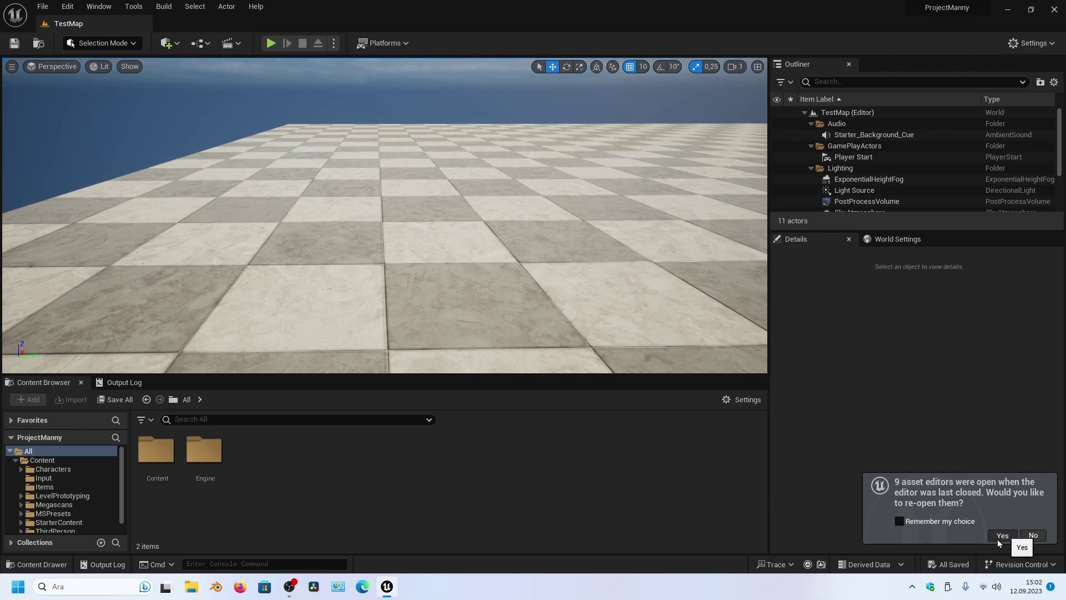
Reopen the nine previous asset editors and start a Play-In-Editor session on TestMap
click(1000, 537)
click(73, 23)
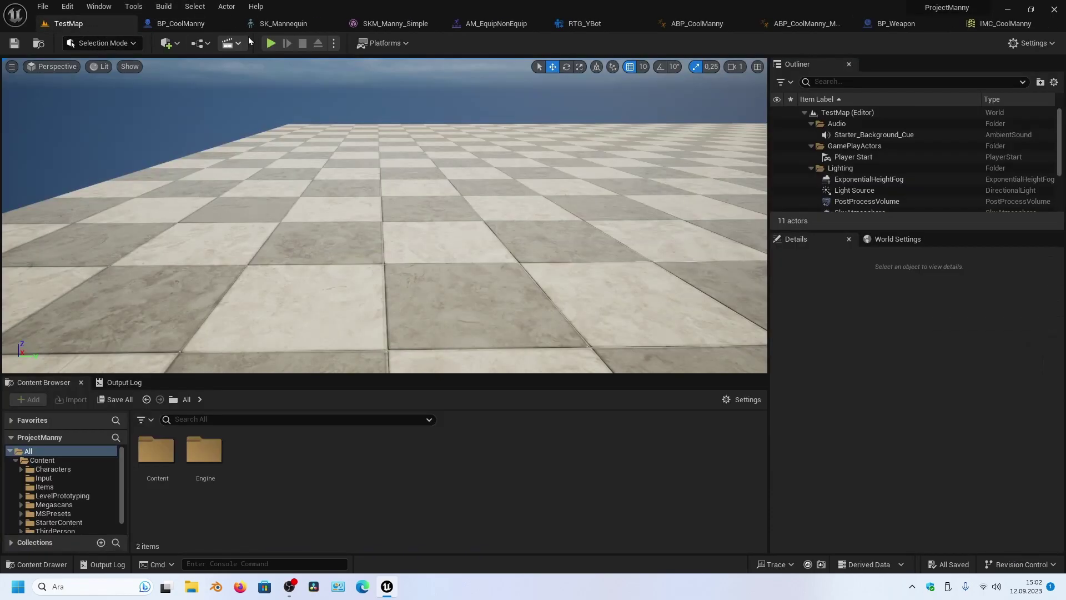
click(271, 44)
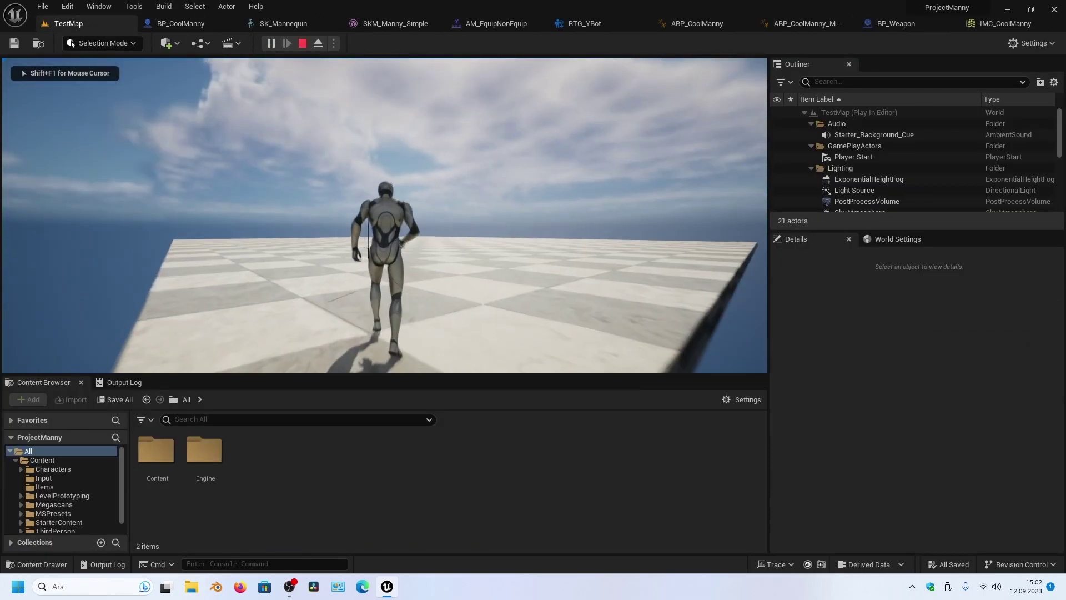
Pick up the sword with E, run forward, draw the sword with E, then stop the playtest
key(e)
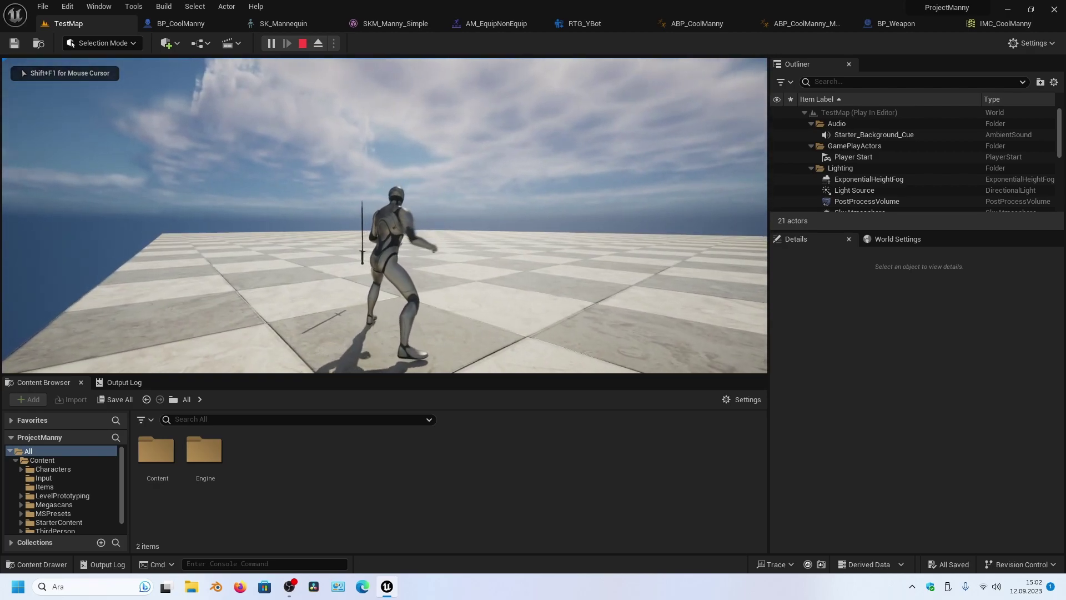
key(w)
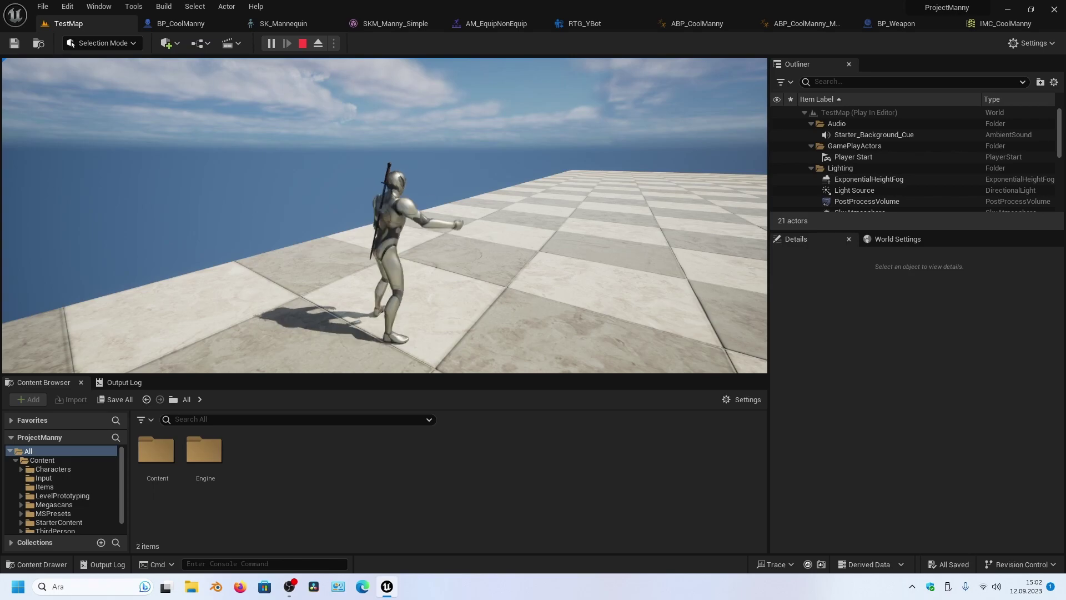
key(e)
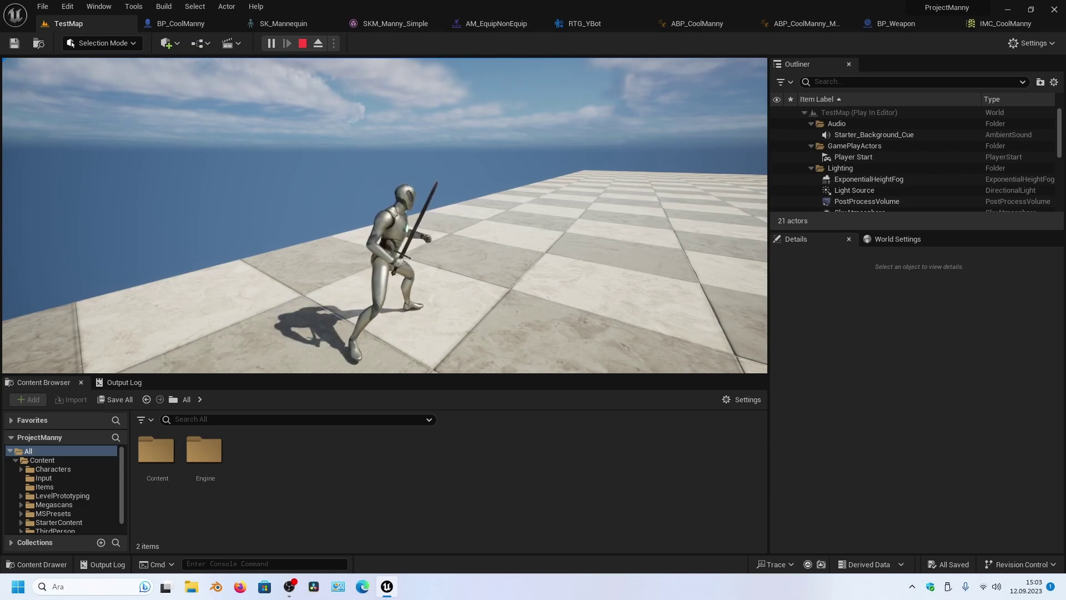
key(Escape)
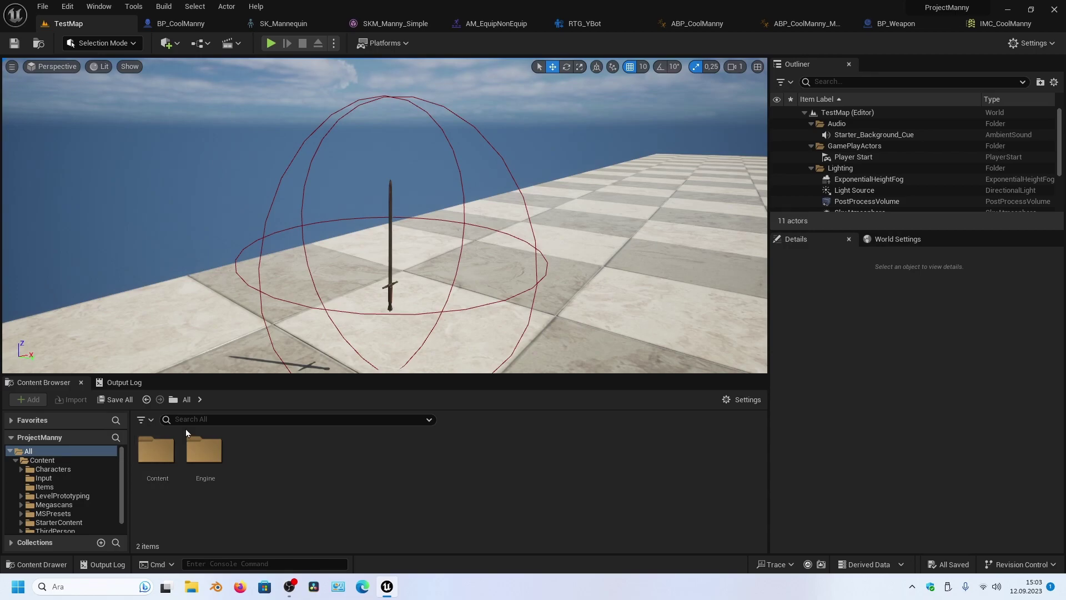
Scrub the AM_EquipNonEquip montage to about frame 35, then back to the sword-over-shoulder pose
click(492, 23)
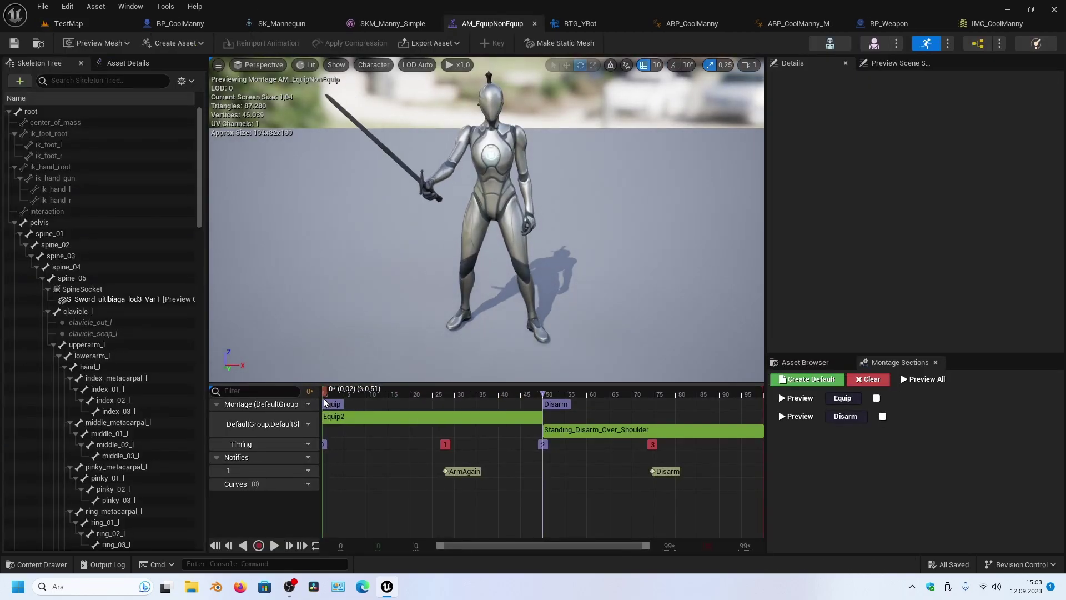
mouse_move(324, 404)
mouse_down()
mouse_move(482, 387)
mouse_move(564, 398)
mouse_move(755, 385)
mouse_up()
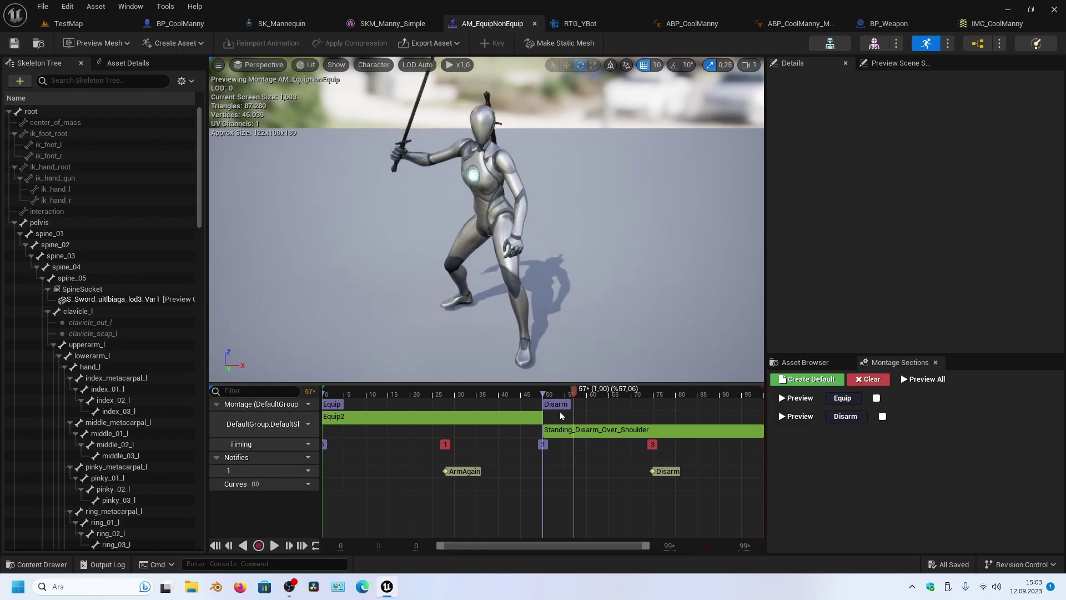
drag(755, 385, 475, 391)
Playtest TestMap again, triggering the sword equip with E, then stop
click(68, 23)
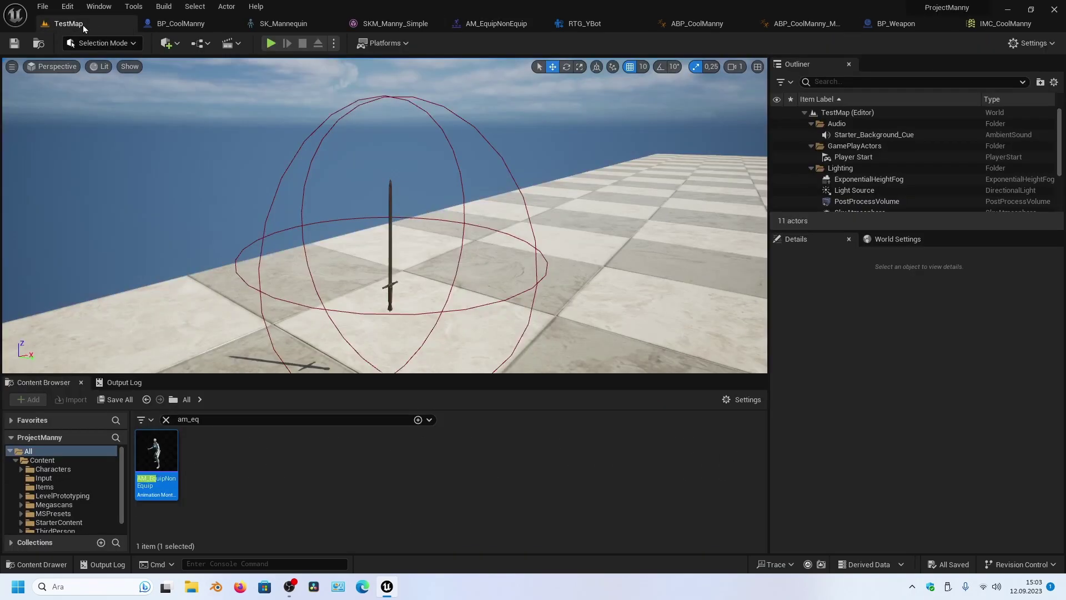
click(271, 43)
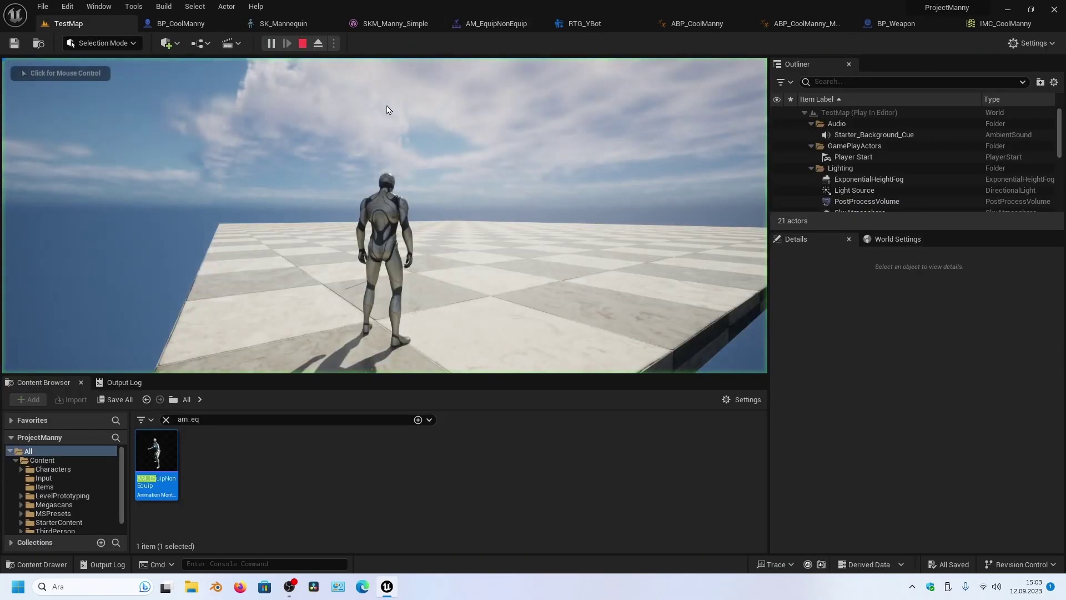
click(449, 207)
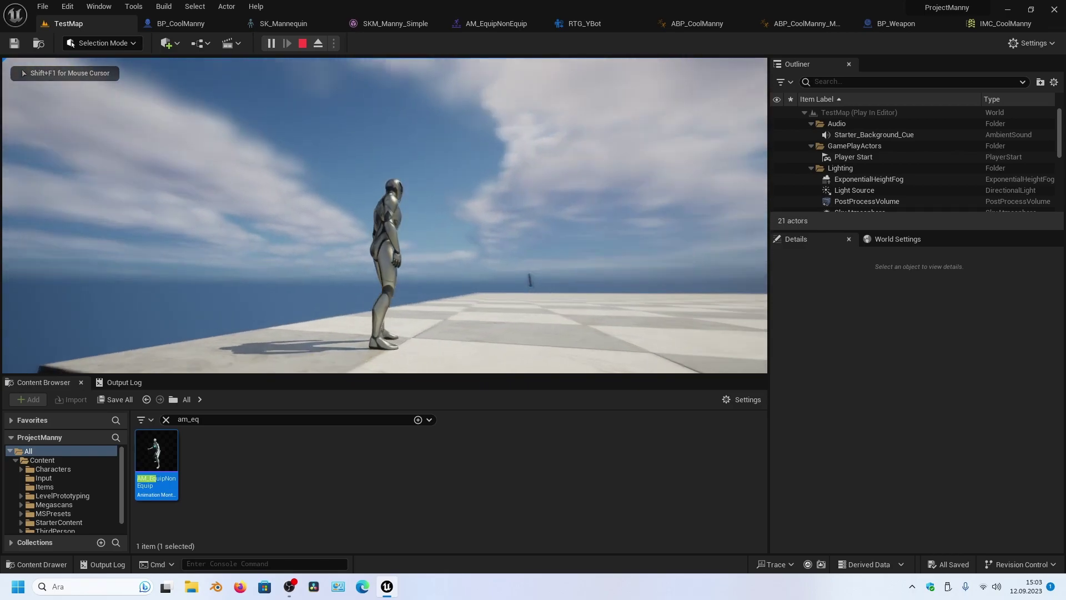
key(e)
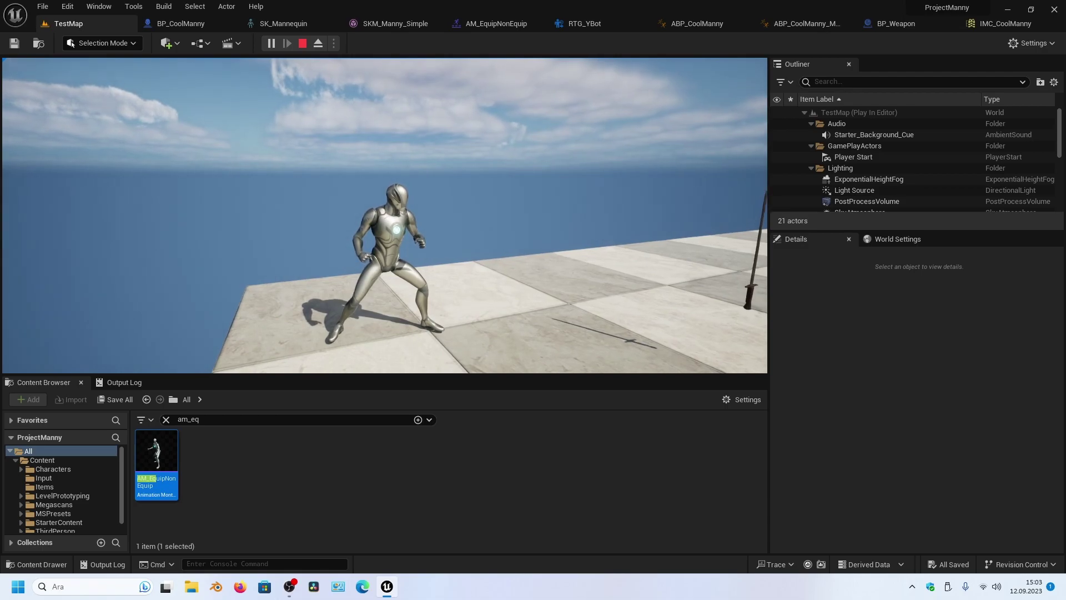
key(Escape)
In BP_CoolManny, open the Take the Weapon graph and inspect its ECS_WeaponBack check and Montage Play chain
click(186, 26)
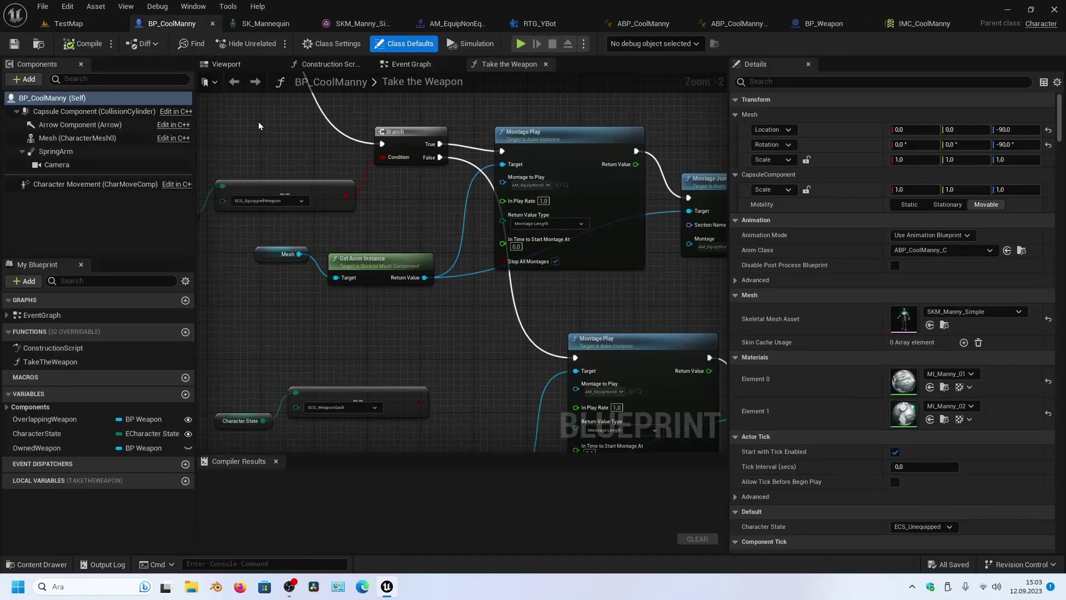
mouse_move(379, 147)
right_down()
mouse_move(425, 178)
mouse_move(402, 274)
right_up()
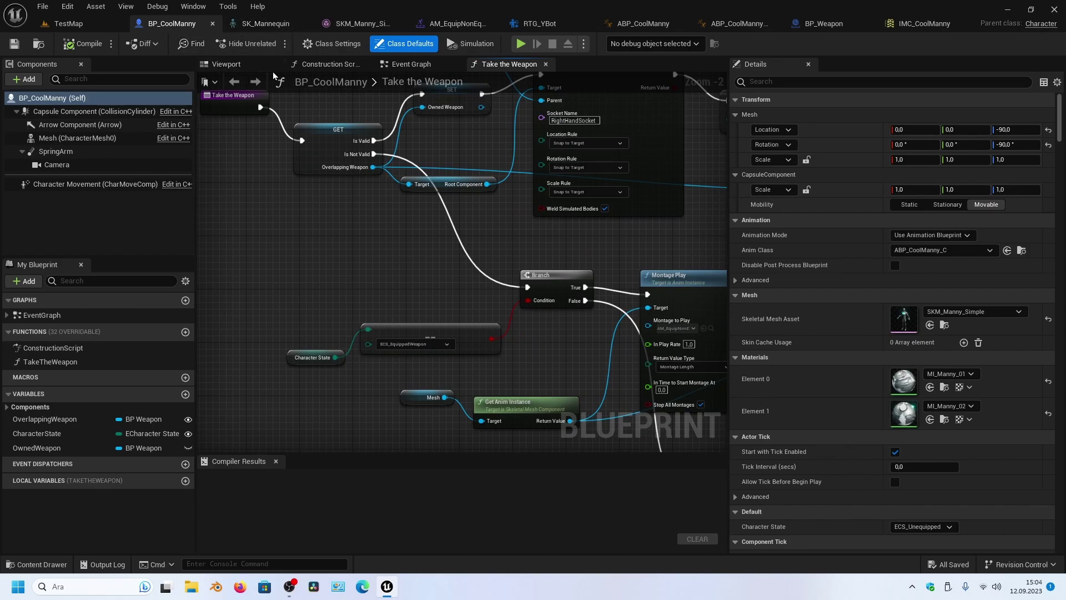
click(413, 65)
right_drag(353, 298, 529, 327)
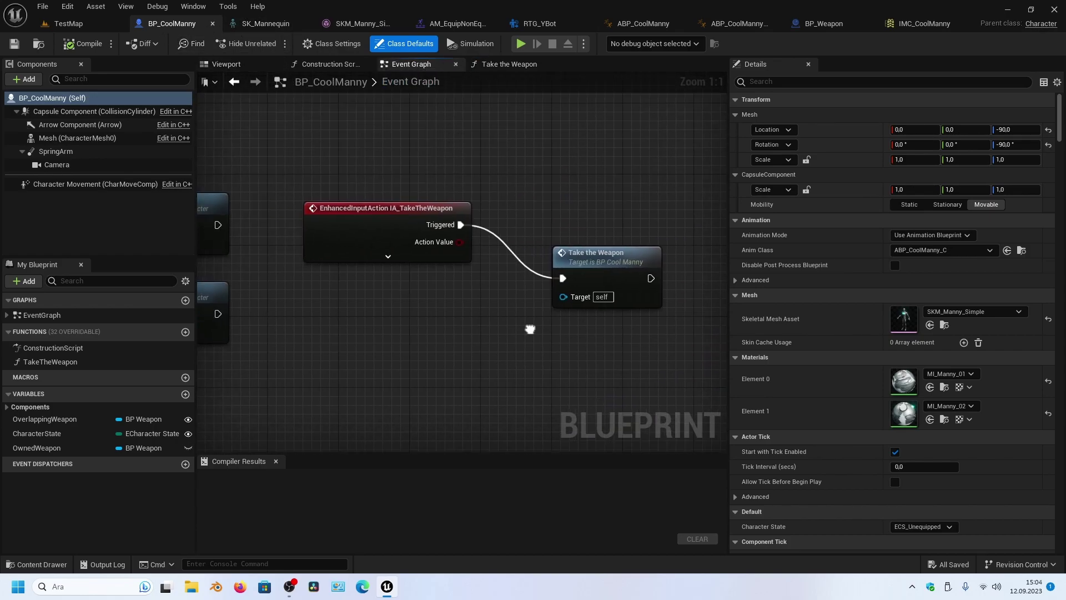
double_click(503, 242)
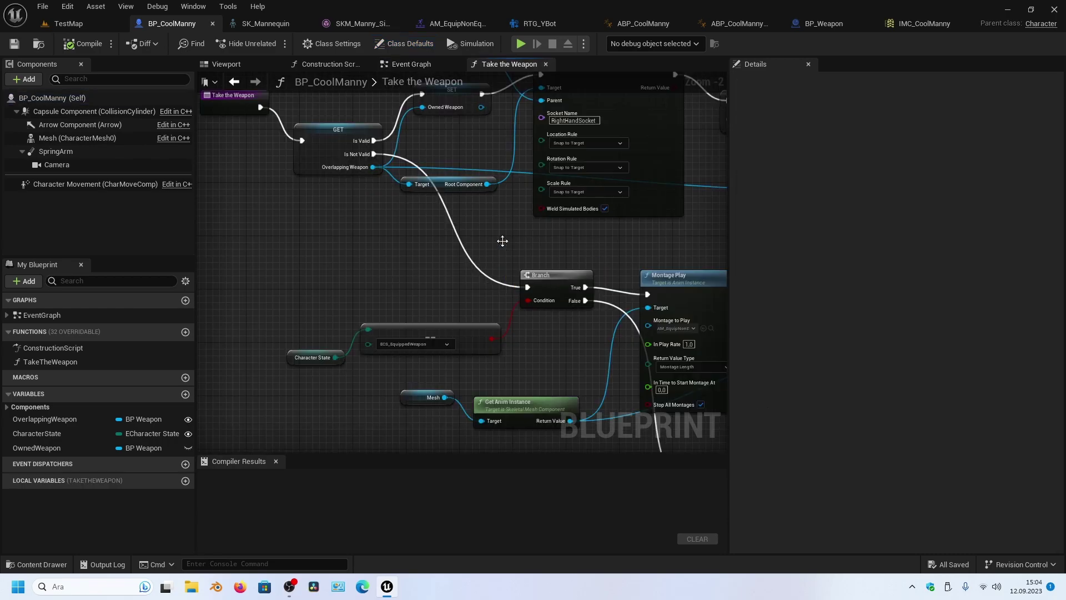
right_drag(504, 238, 399, 287)
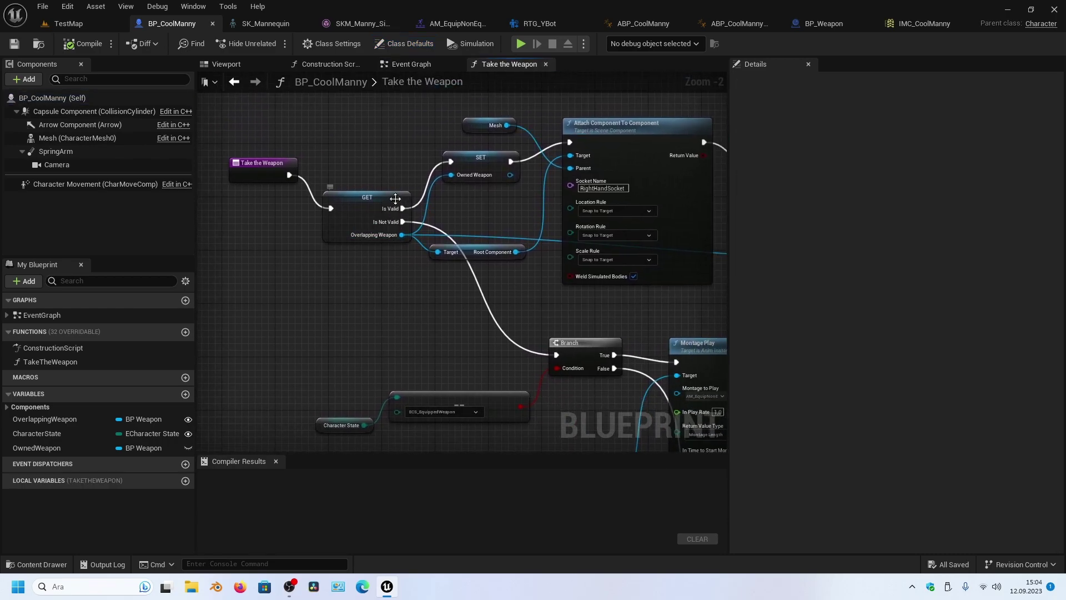
right_drag(395, 199, 360, 143)
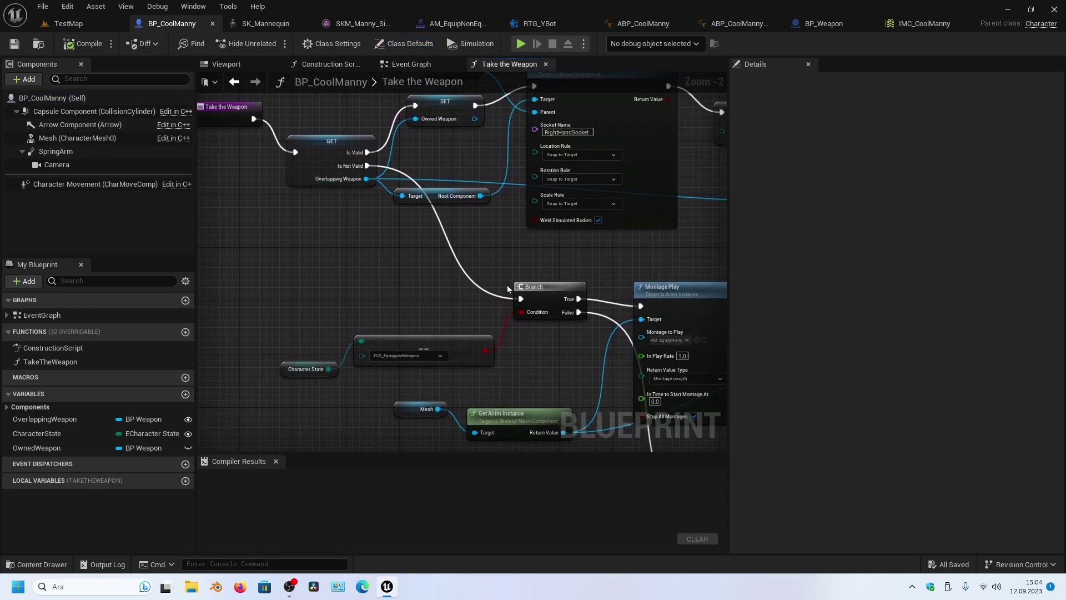
right_drag(507, 285, 442, 180)
scroll(349, 272, up, 2)
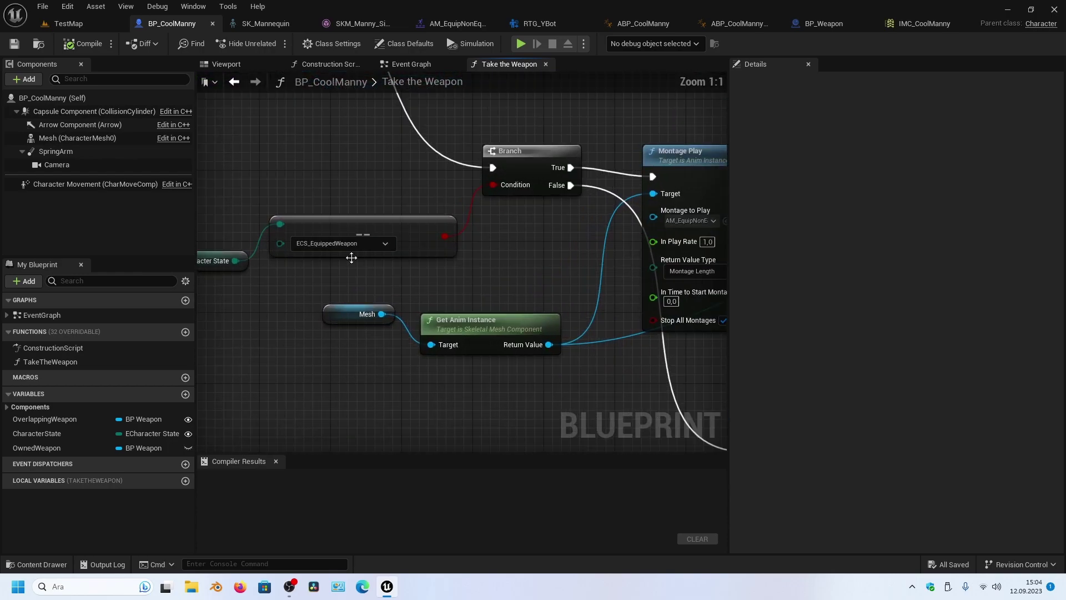
right_drag(315, 256, 348, 276)
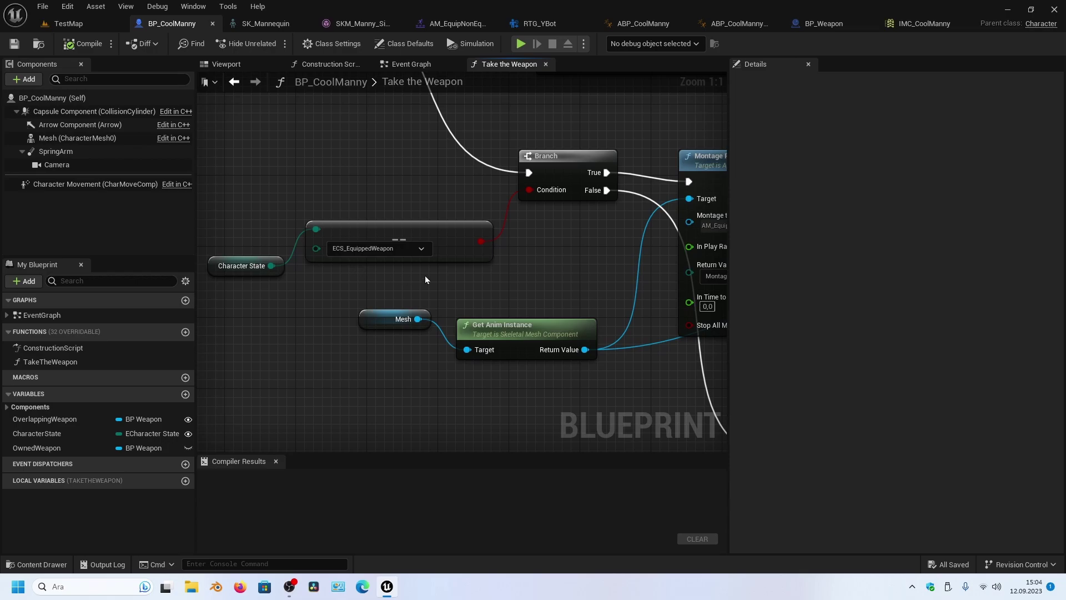
mouse_move(515, 273)
right_down()
mouse_move(424, 177)
mouse_move(280, 185)
mouse_move(486, 294)
mouse_move(473, 323)
right_up()
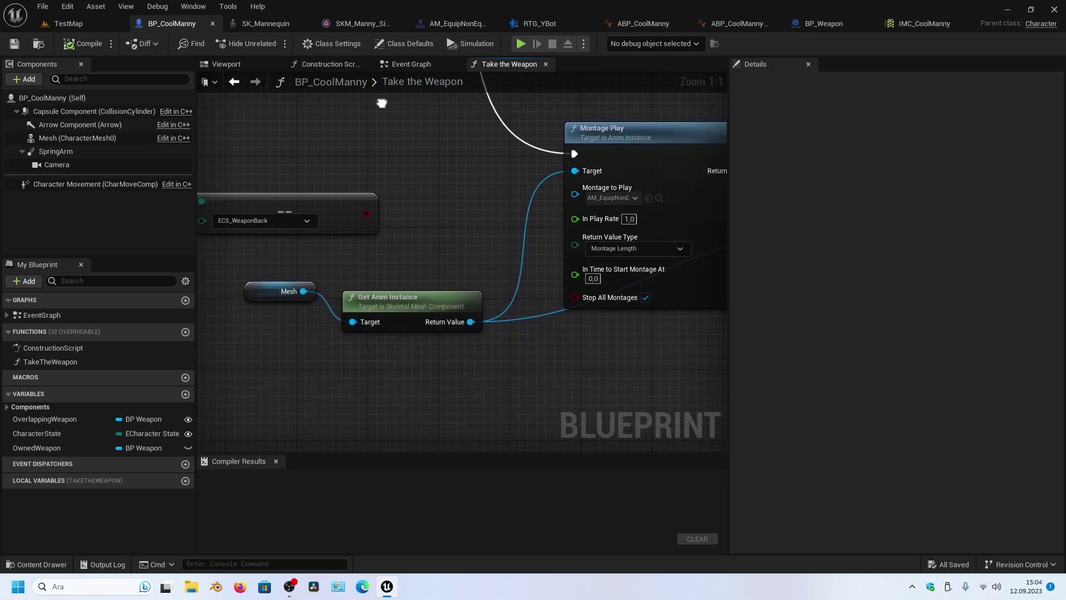
scroll(399, 164, down, 3)
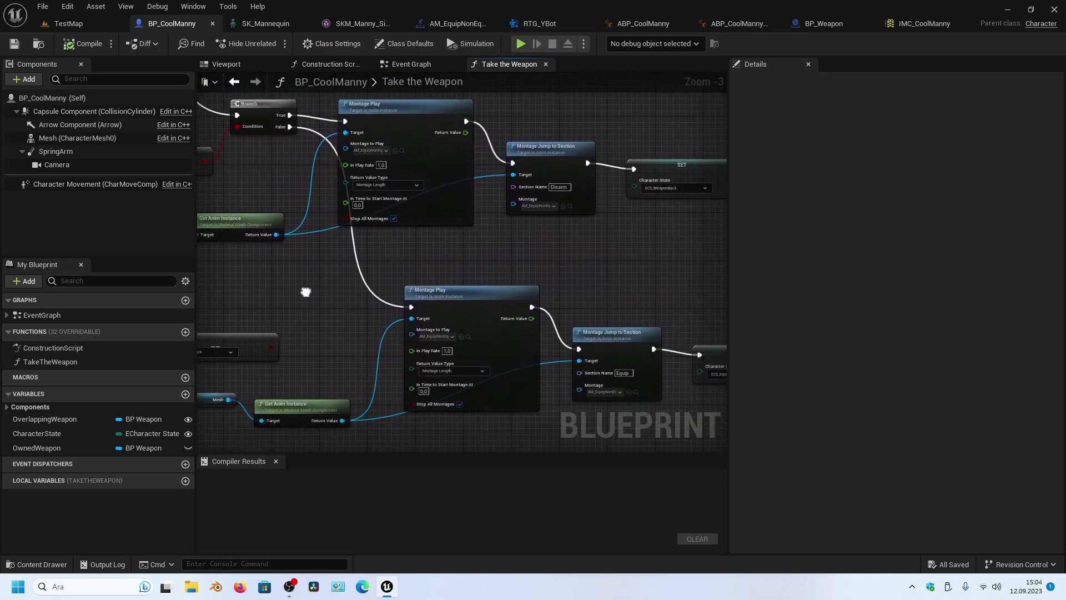
mouse_move(436, 310)
right_down()
mouse_move(381, 204)
mouse_move(406, 212)
mouse_move(322, 113)
right_up()
scroll(381, 203, up, 3)
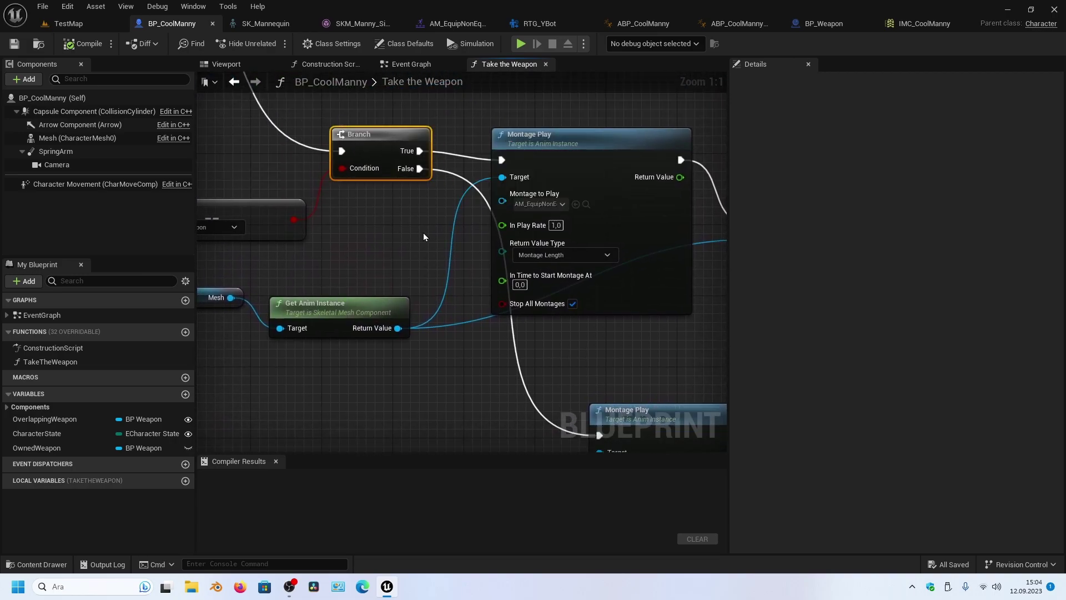
Add a new Branch beside the lower Montage Play, with the ECS_WeaponBack comparison as its Condition
key(ctrl+c)
key(ctrl+v)
drag(461, 246, 438, 407)
right_drag(320, 371, 302, 227)
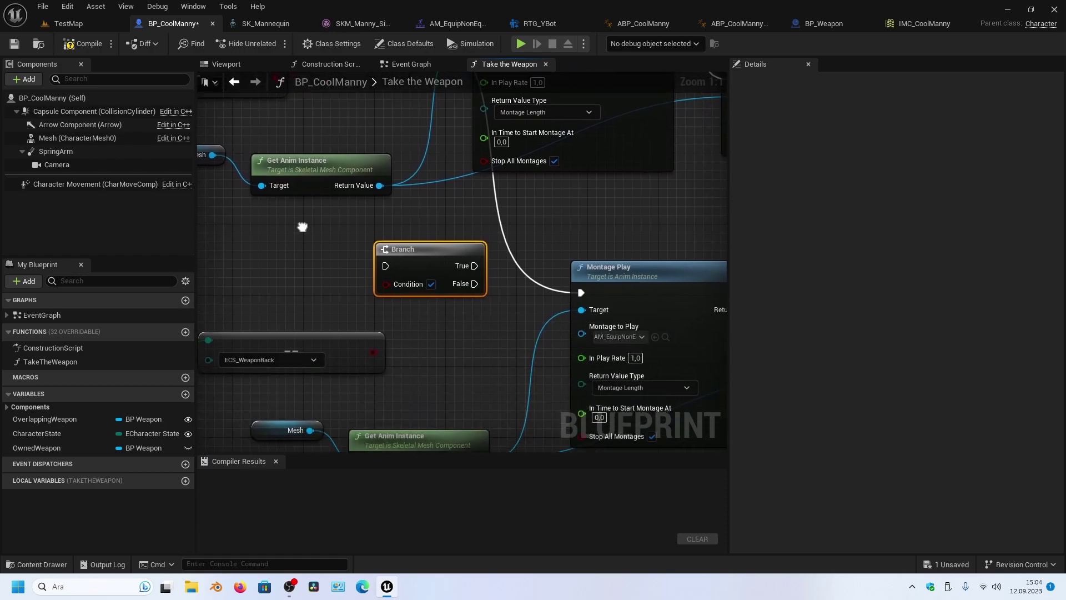
drag(432, 245, 468, 335)
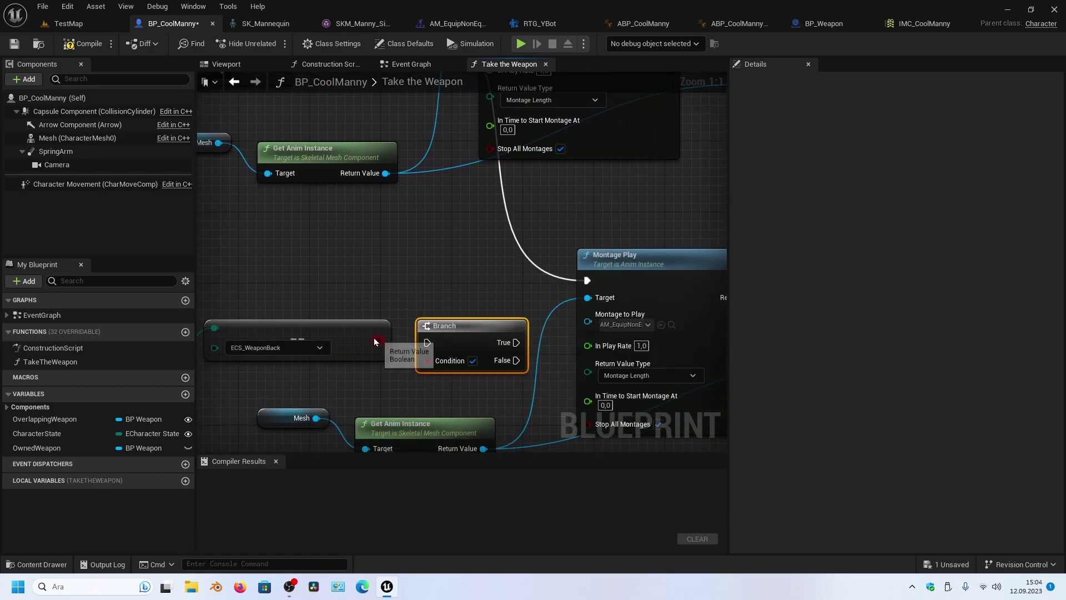
drag(380, 342, 402, 356)
mouse_move(380, 340)
mouse_down()
mouse_move(427, 364)
mouse_move(448, 290)
mouse_up()
Route the top Branch's False into the new Branch, and its True into the lower Montage Play
right_drag(440, 225, 471, 326)
scroll(471, 326, down, 1)
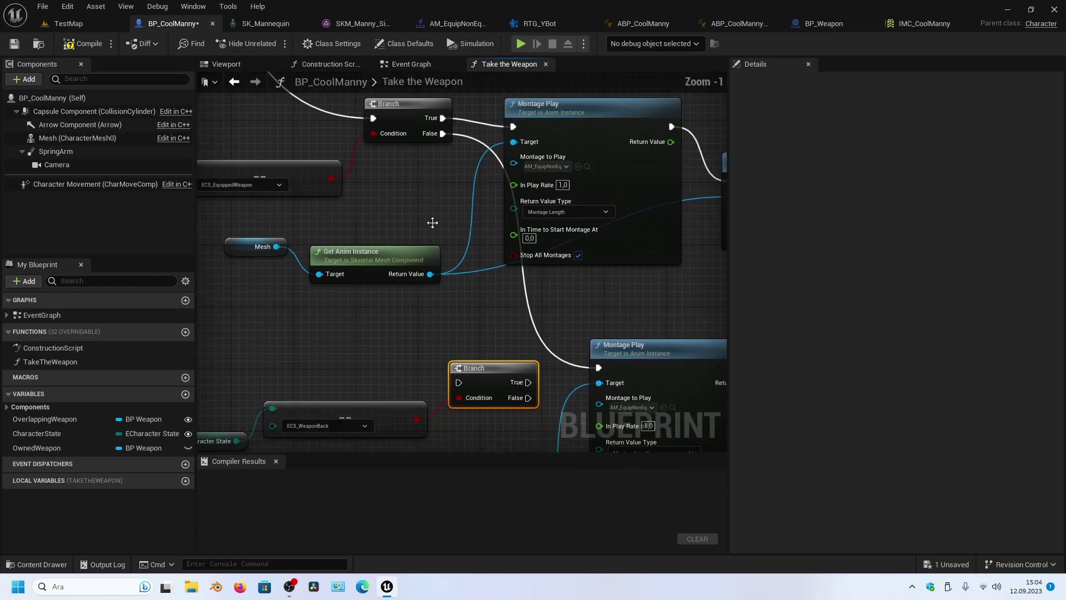
drag(444, 134, 458, 382)
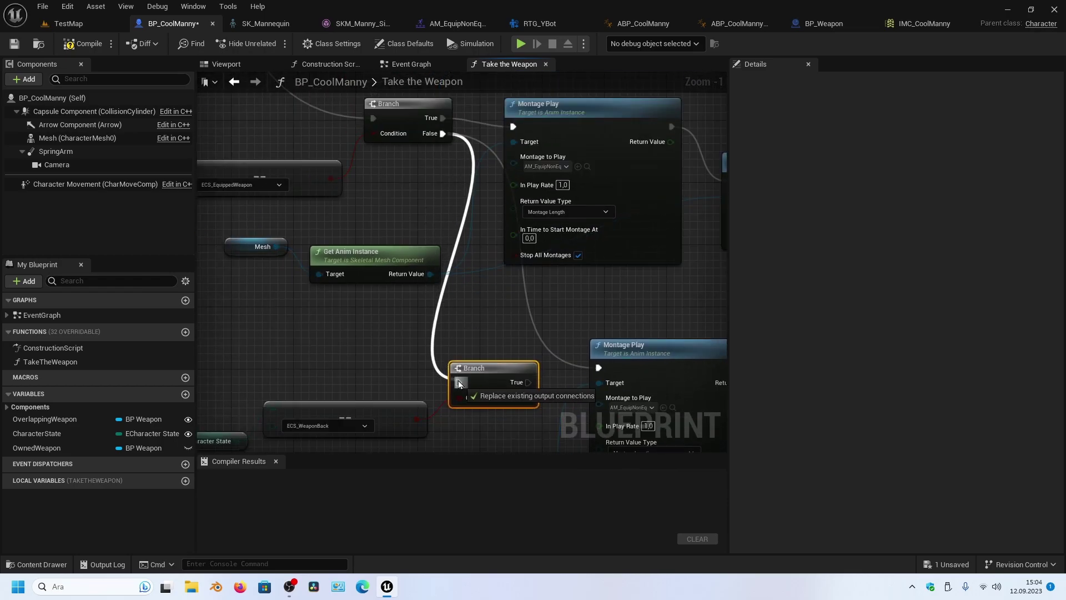
drag(532, 388, 538, 383)
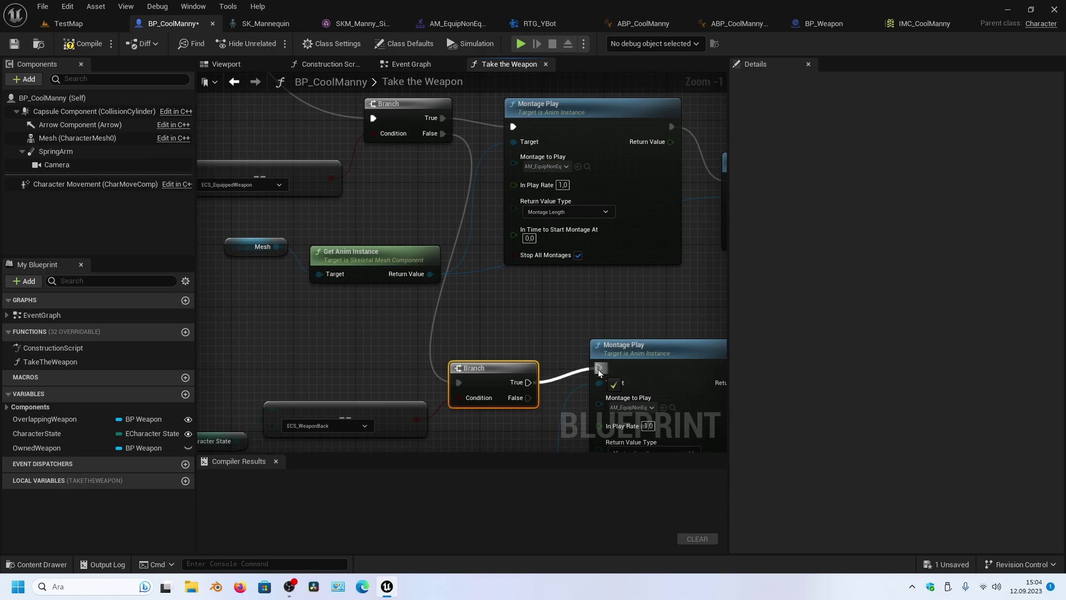
drag(599, 369, 598, 369)
Save all modified assets and return to the TestMap level
click(43, 8)
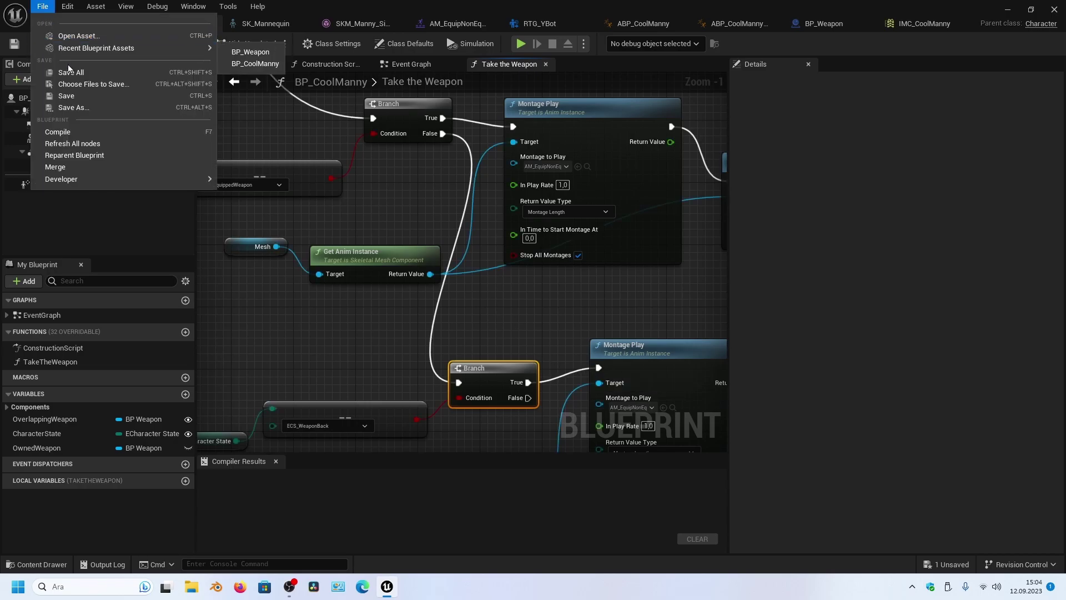
click(66, 68)
click(65, 25)
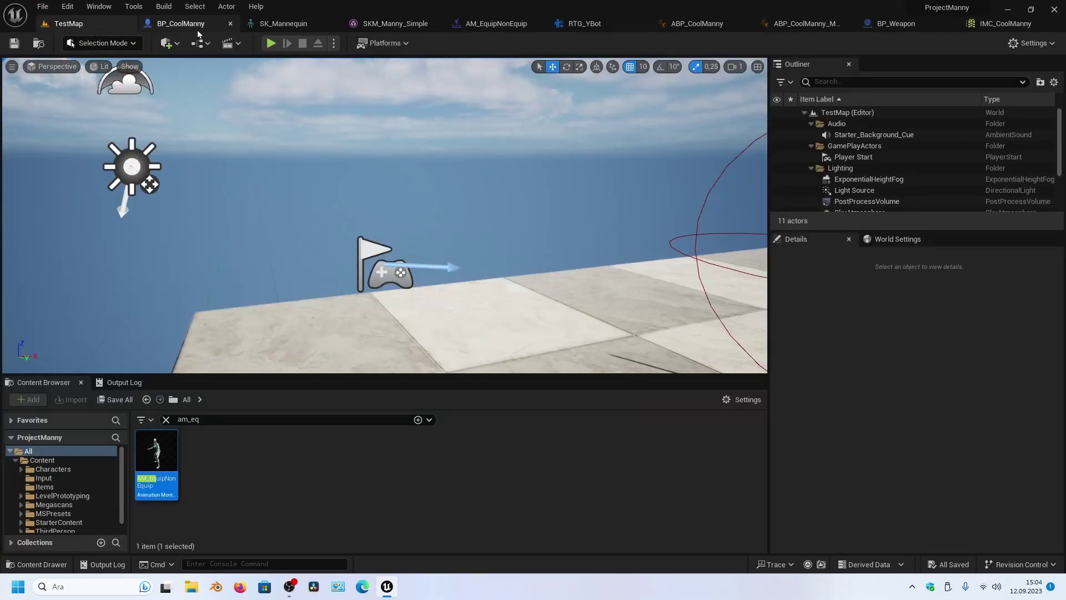
click(278, 43)
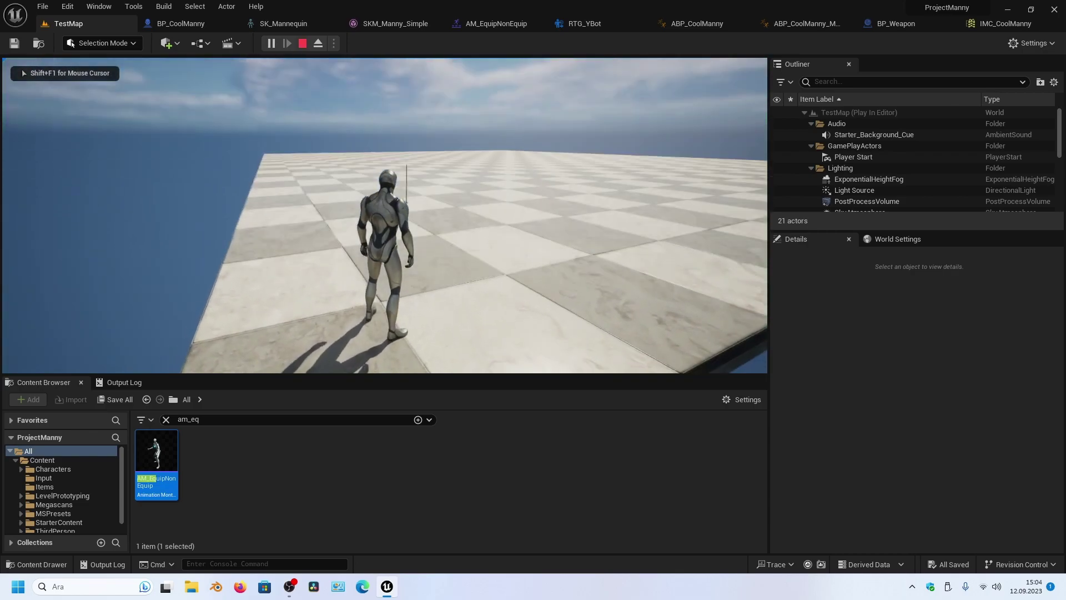
key(w)
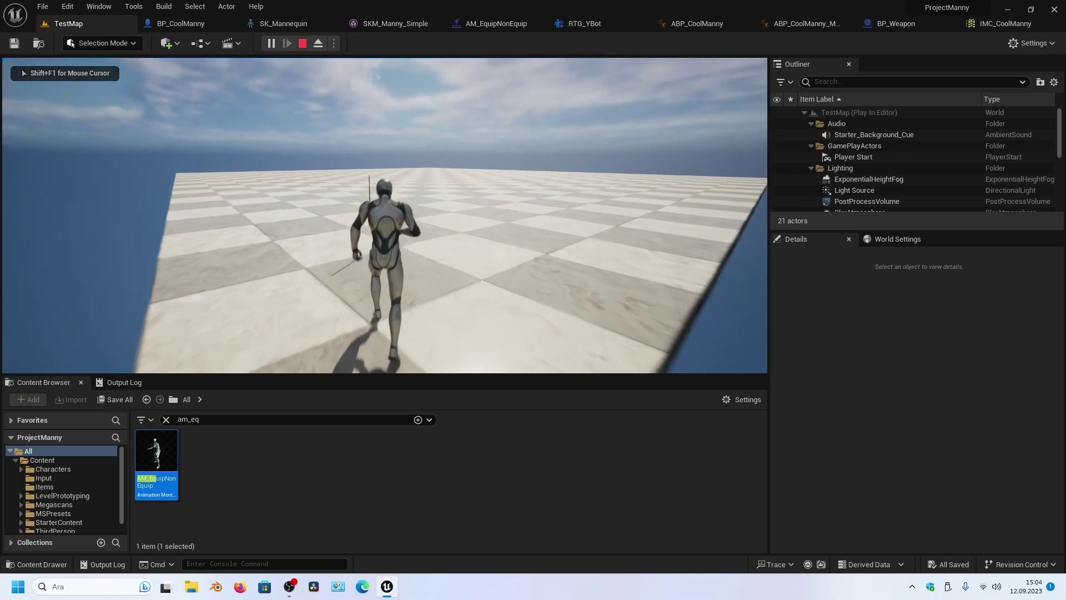
key(e)
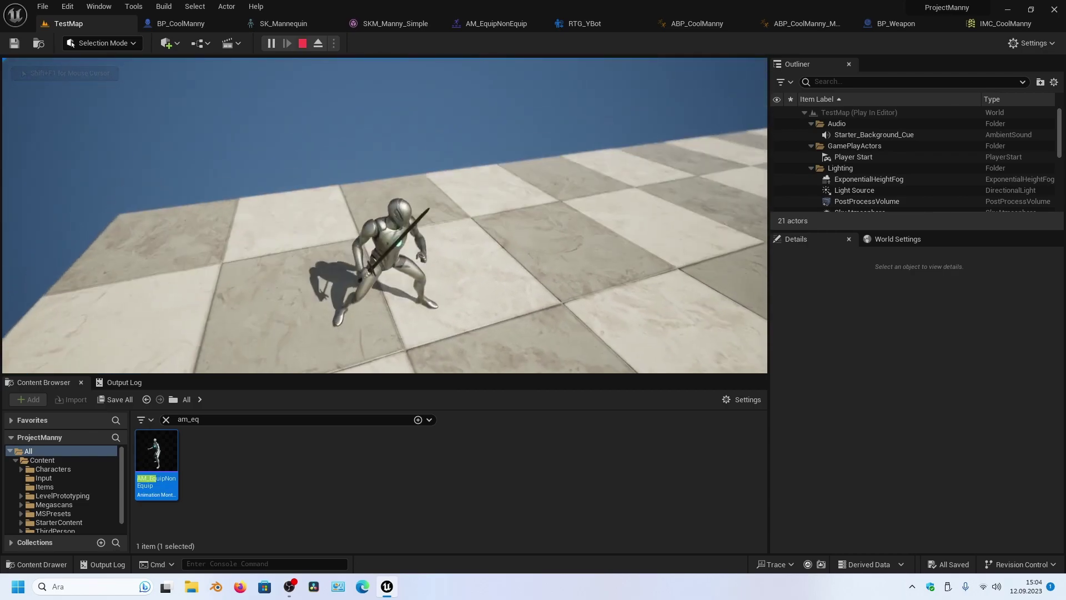
key(e)
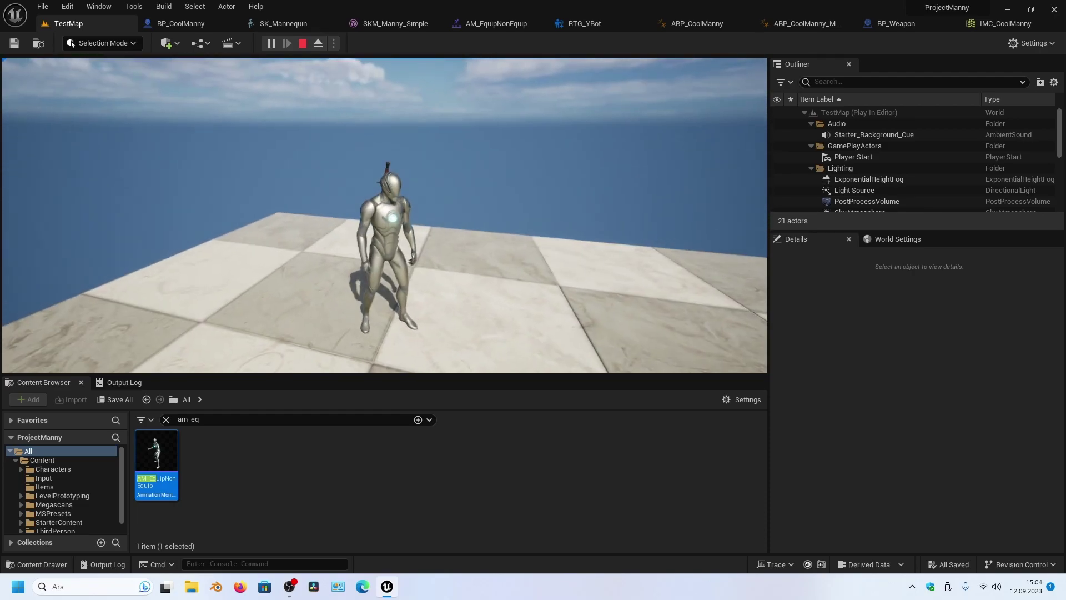
key(e)
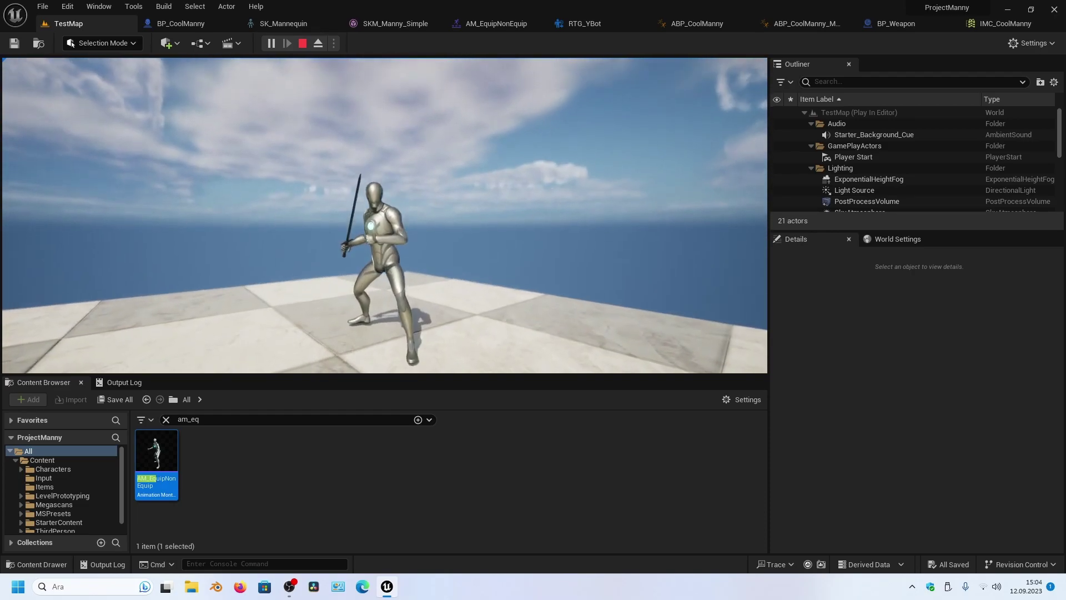
key(e)
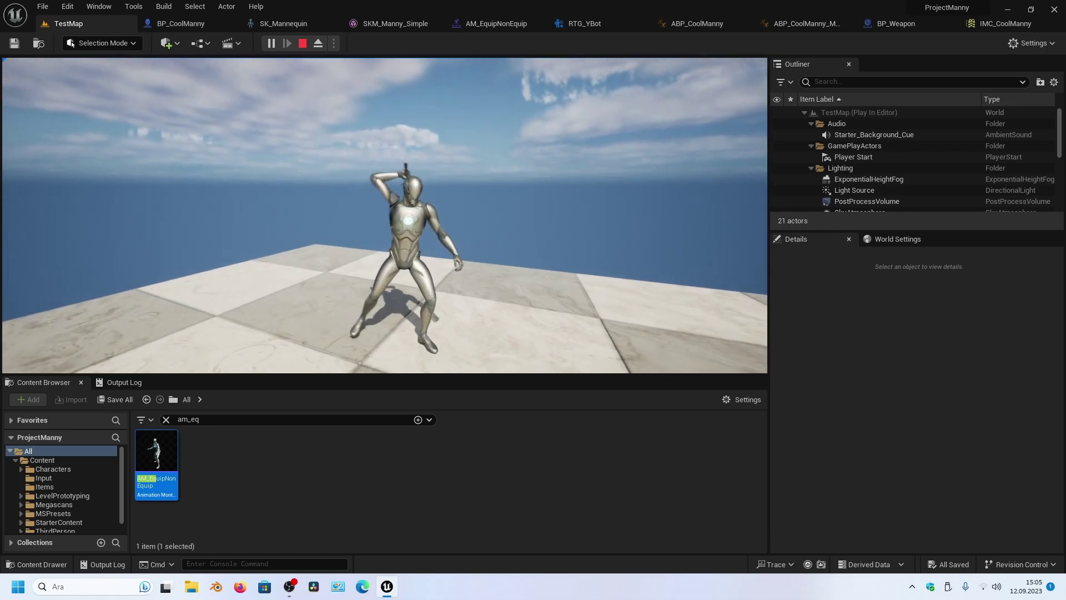
key(e)
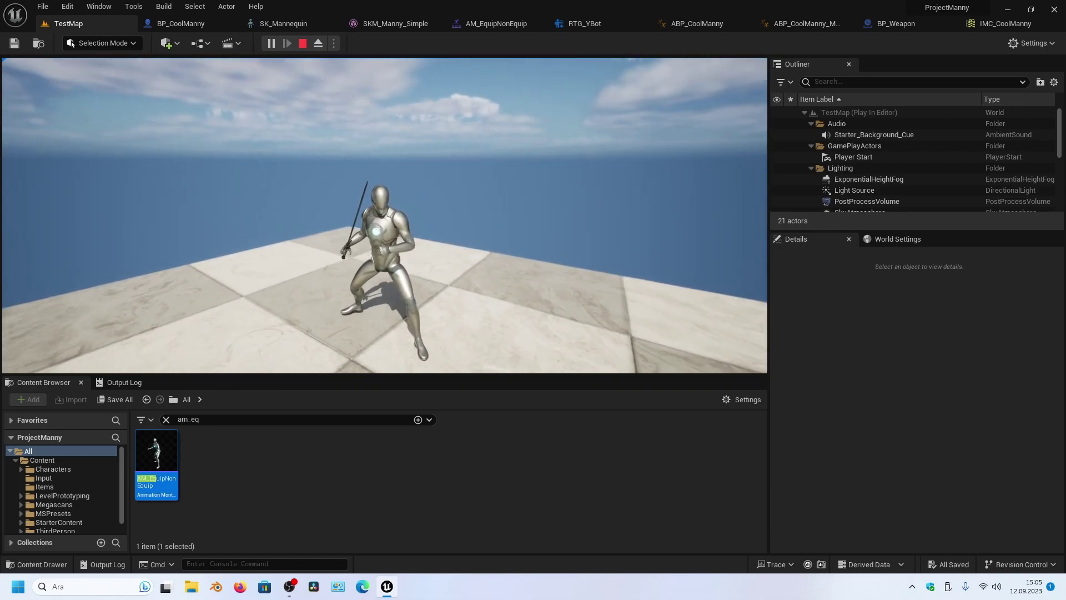
key(e)
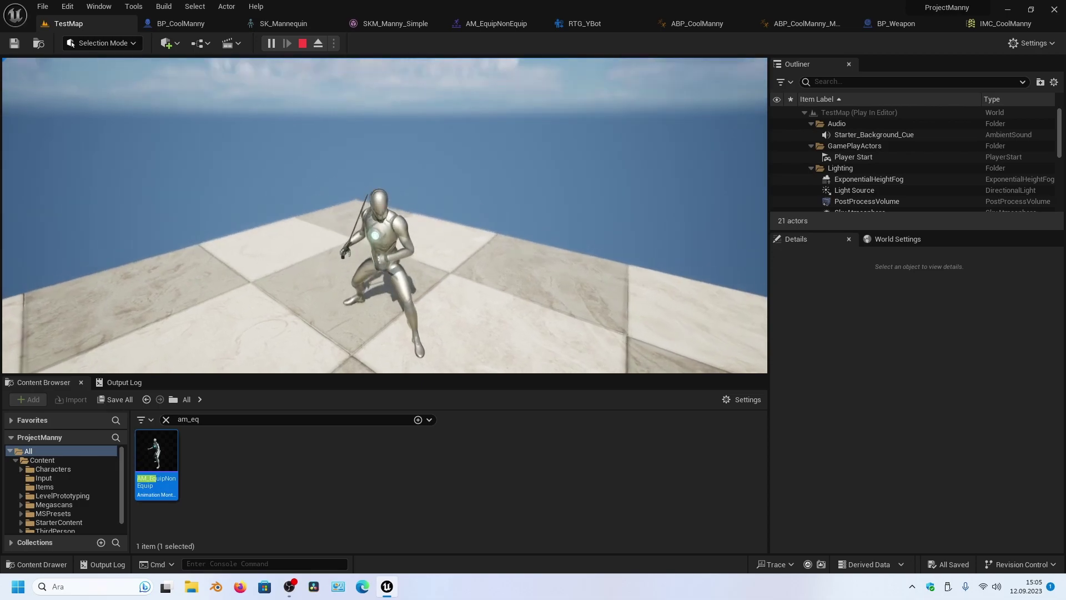
key(e)
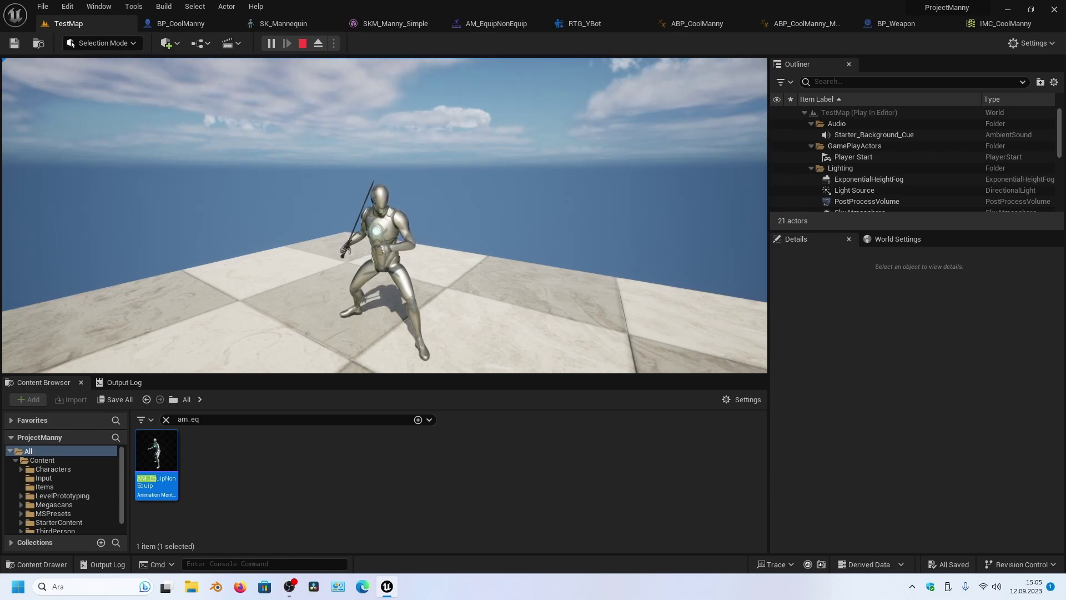
key(e)
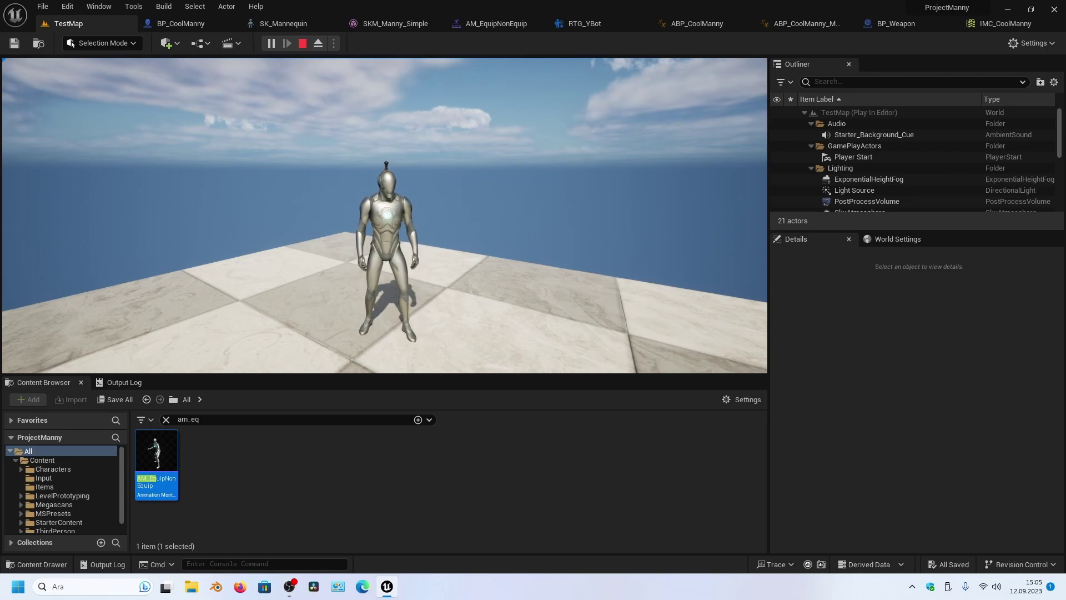
key(Escape)
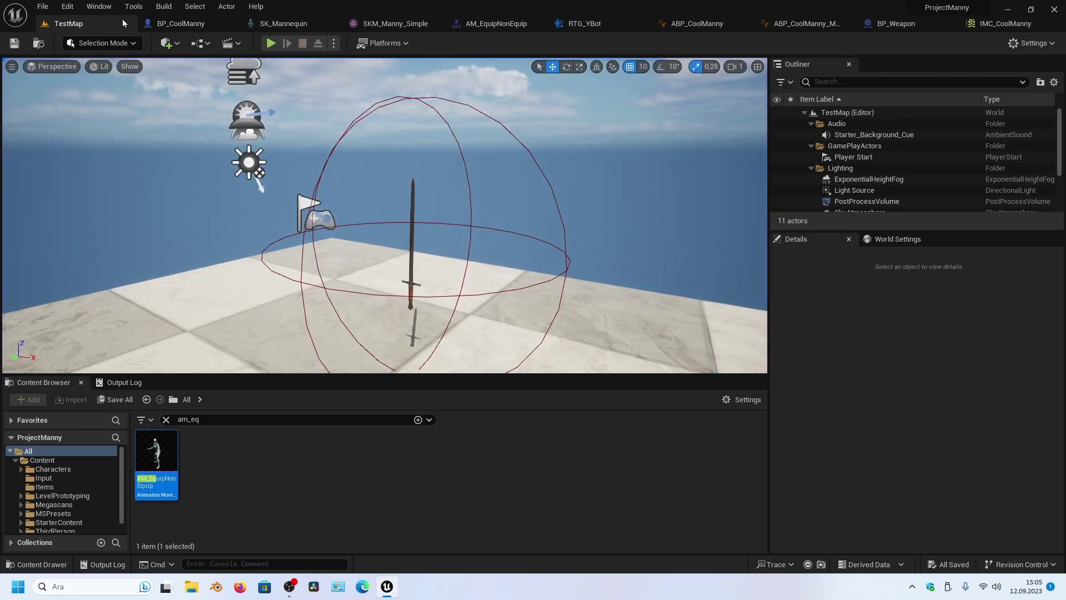
Scrub the AM_EquipNonEquip montage from the sword-drawn pose to the end of the Disarm section
click(484, 22)
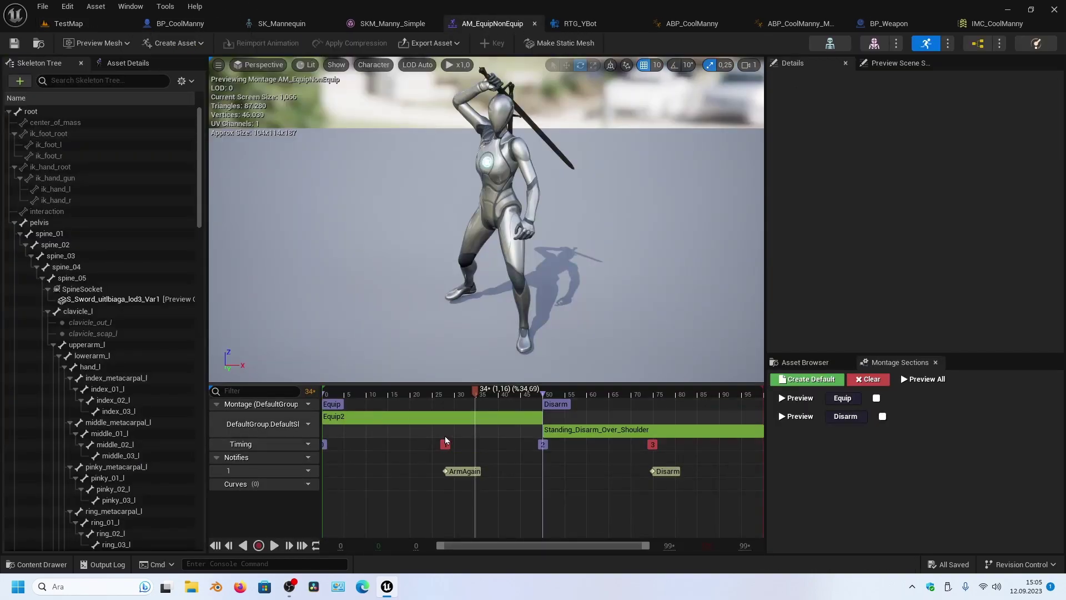
drag(417, 396, 764, 403)
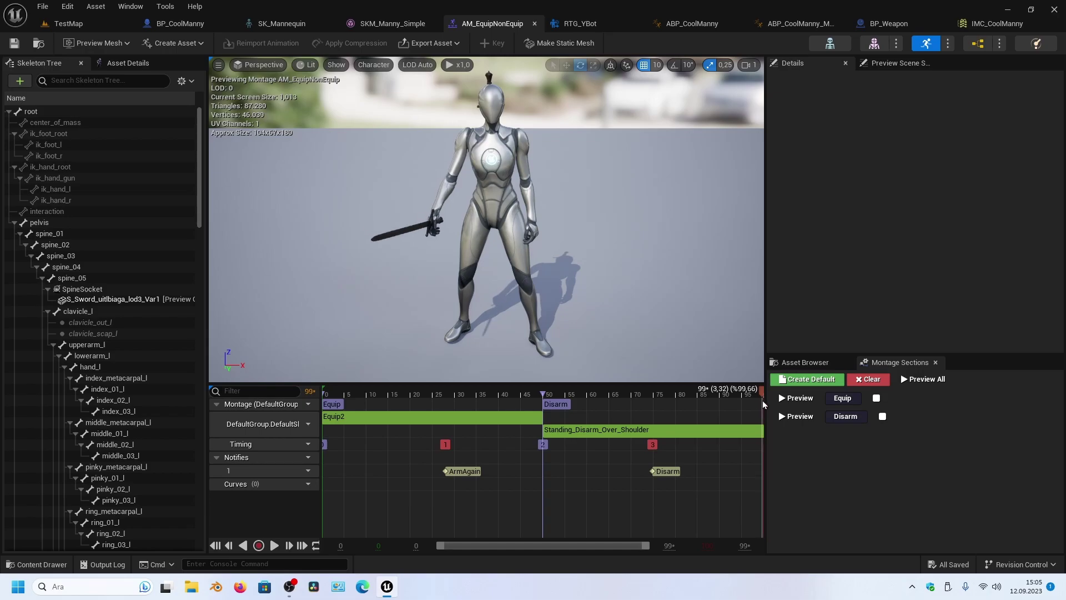
drag(765, 404, 761, 404)
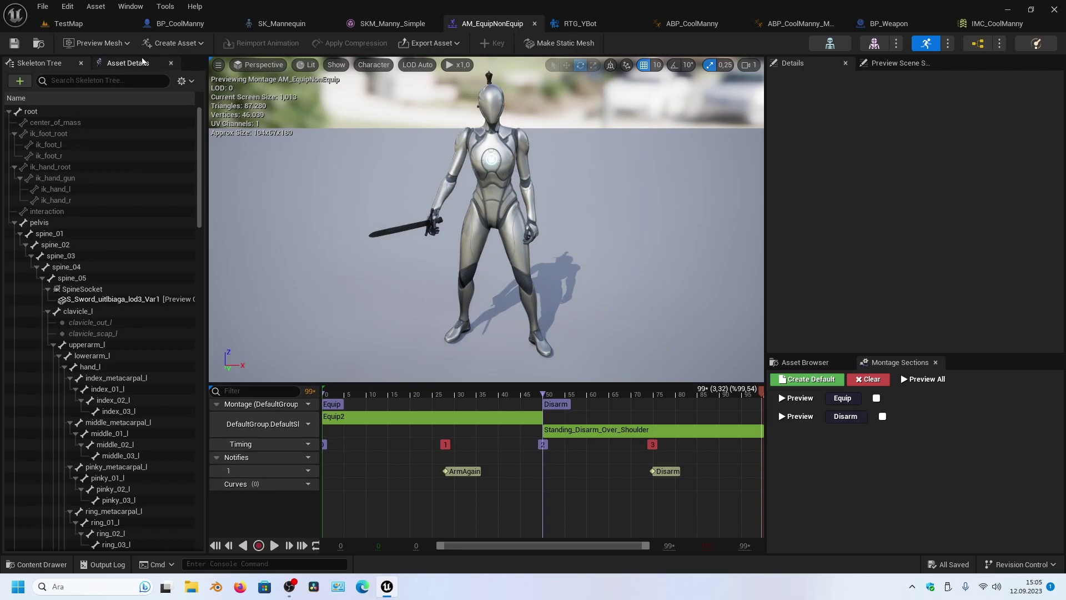
Play TestMap and press E three times to draw, sheathe over the shoulder, and redraw the sword
click(67, 23)
click(270, 43)
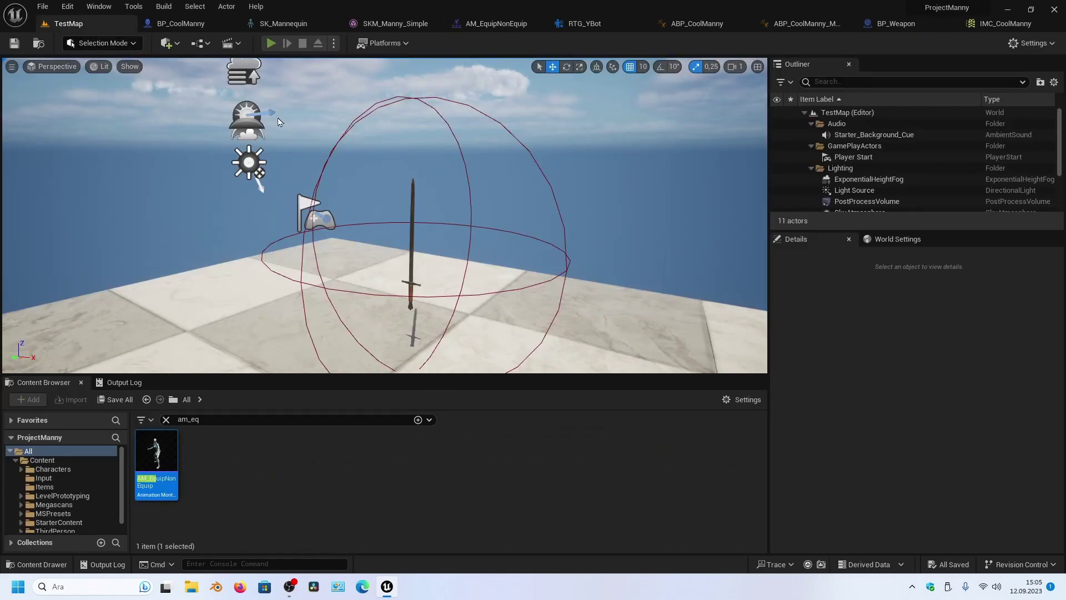
key(e)
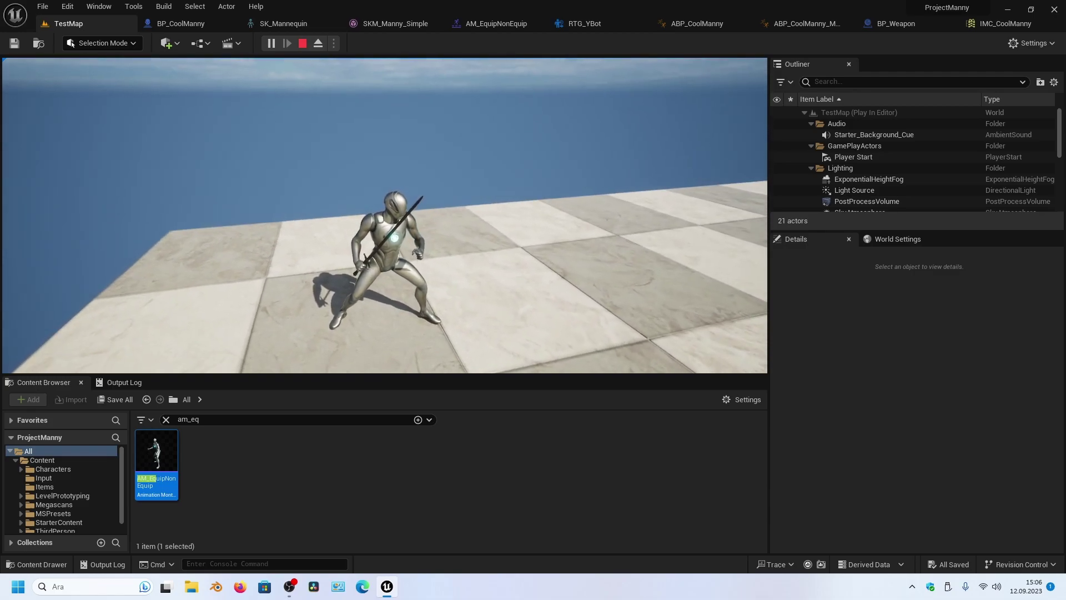
key(e)
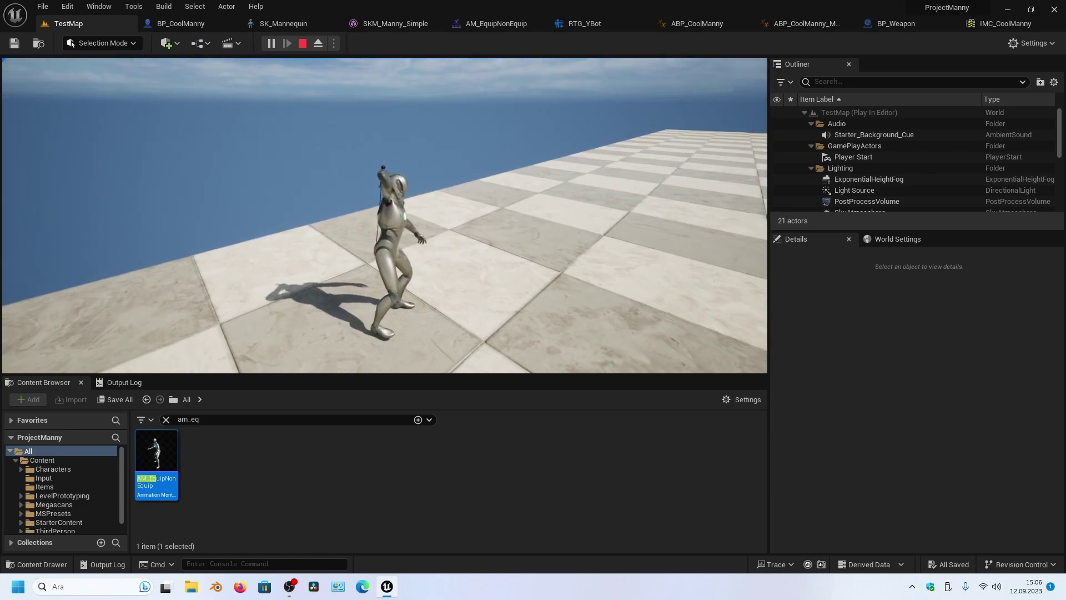
key(e)
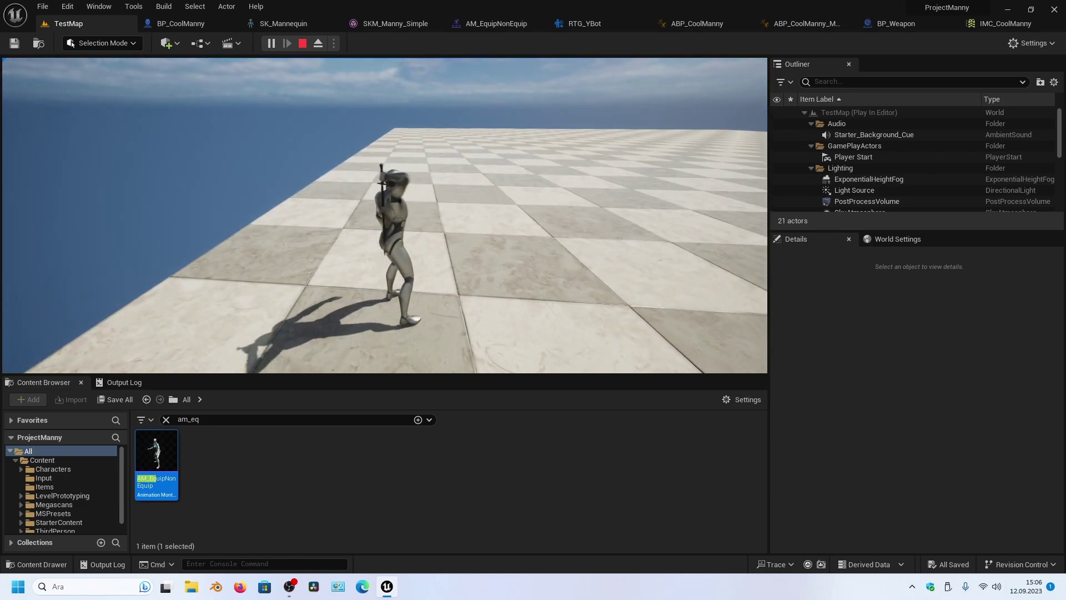